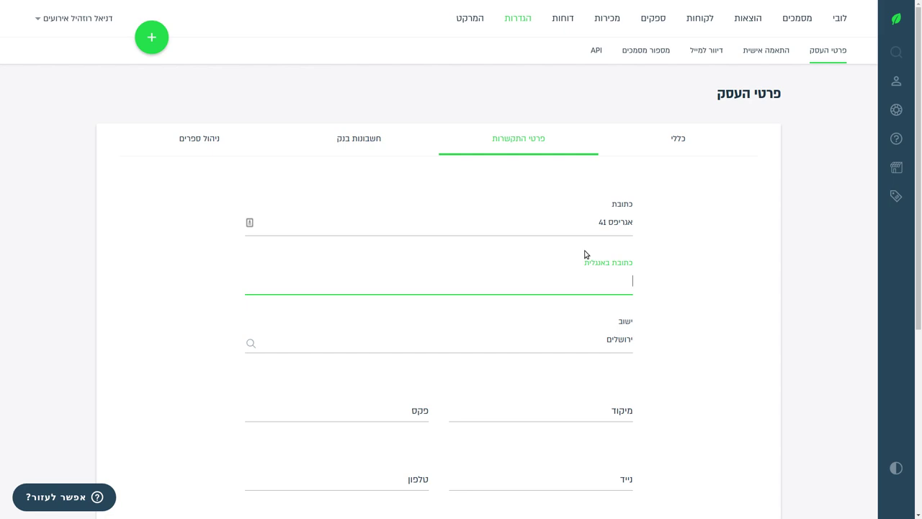
Enter the business's English street address, then switch to the Israel Post postcode lookup.
scroll(508, 311, "down", 3)
left_click(528, 327)
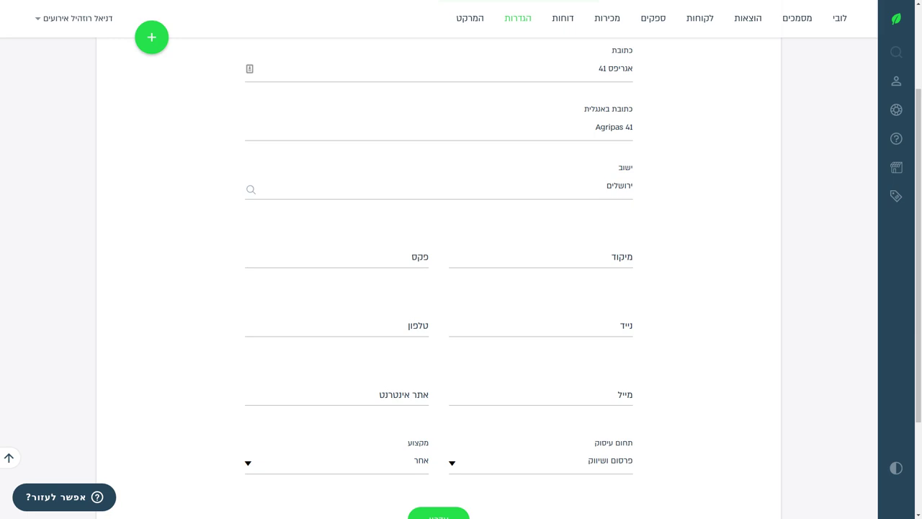
key("alt+Tab")
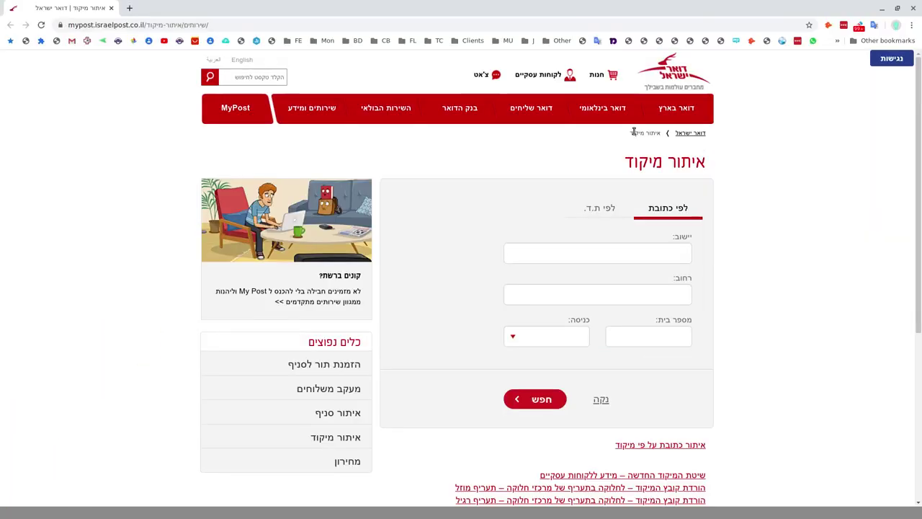
Search the Israel Post lookup for the postcode of the Jerusalem street address.
left_click(543, 255)
type("ירושלים")
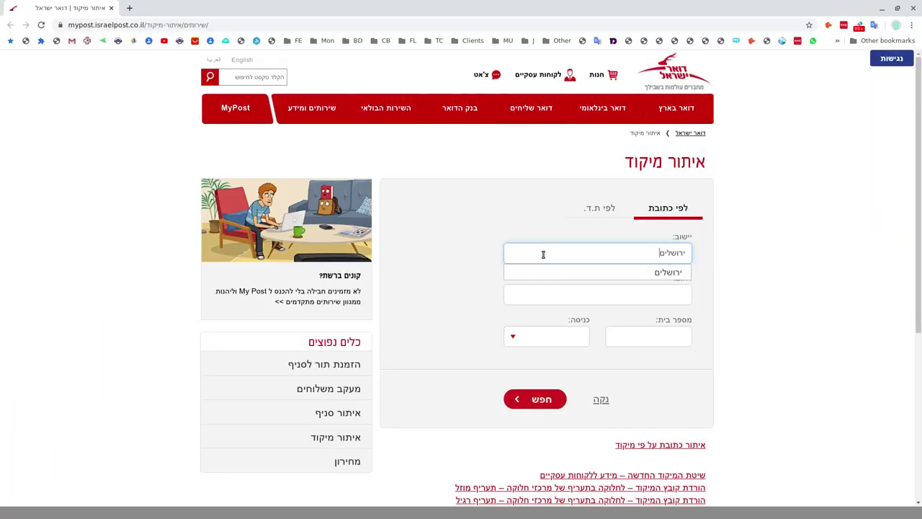
key("Down")
key("Return")
left_click(662, 293)
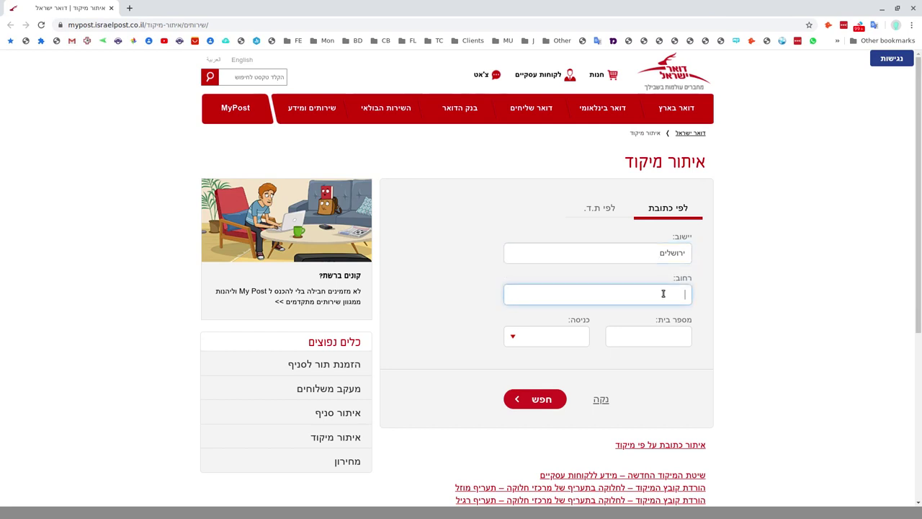
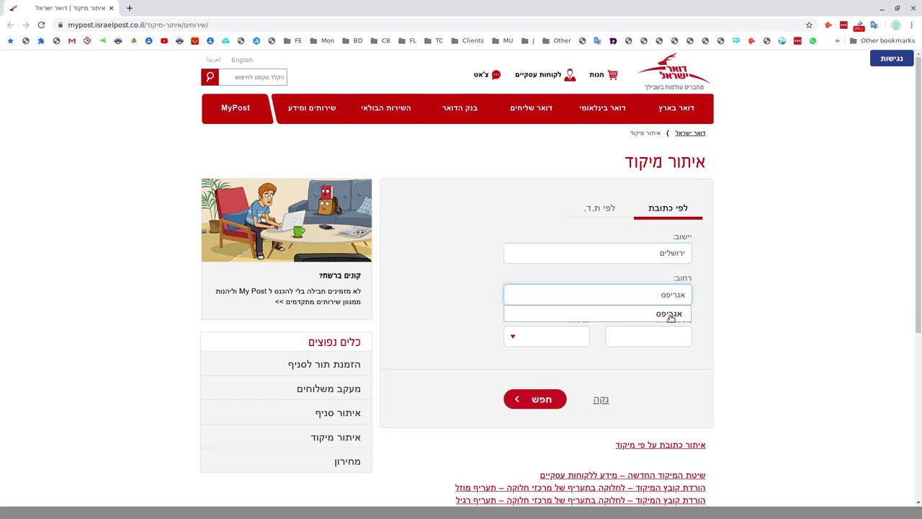
key("Down")
key("Return")
left_click(664, 339)
left_click(544, 400)
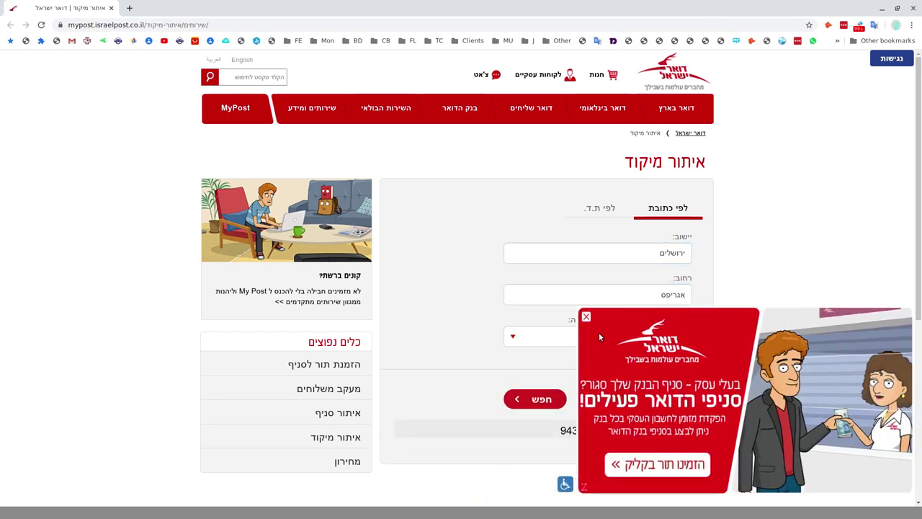
Dismiss the advertisement and copy the resulting postcode.
left_click(586, 316)
left_click_drag(563, 438, 600, 440)
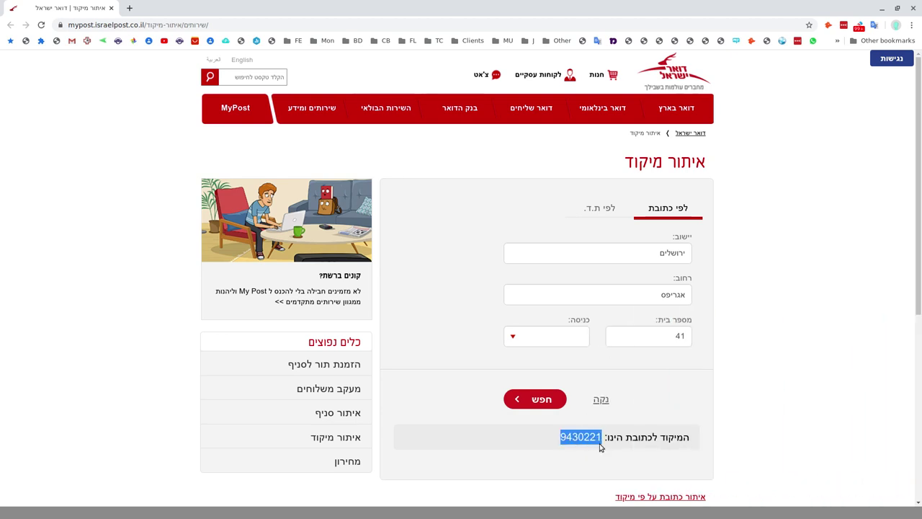
right_click(585, 439)
left_click(608, 337)
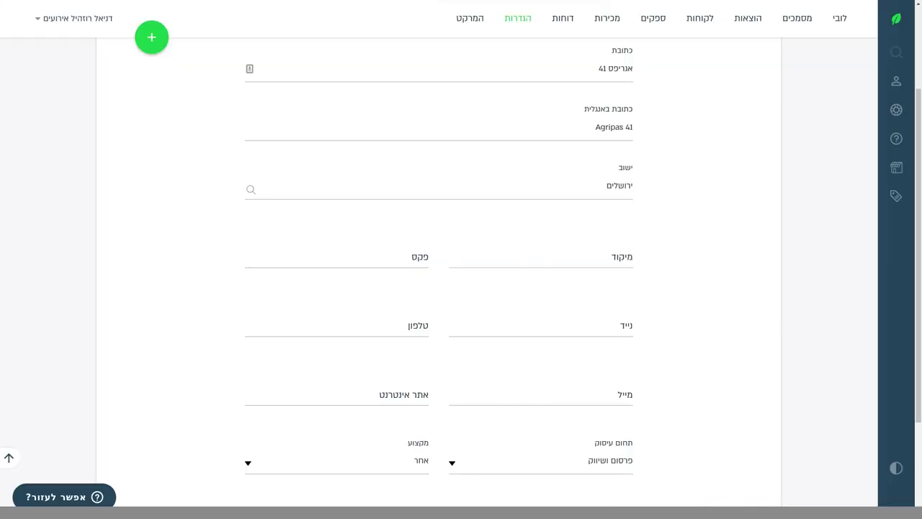
Paste the postcode and enter the business mobile and phone numbers.
left_click(533, 258)
key("ctrl+v")
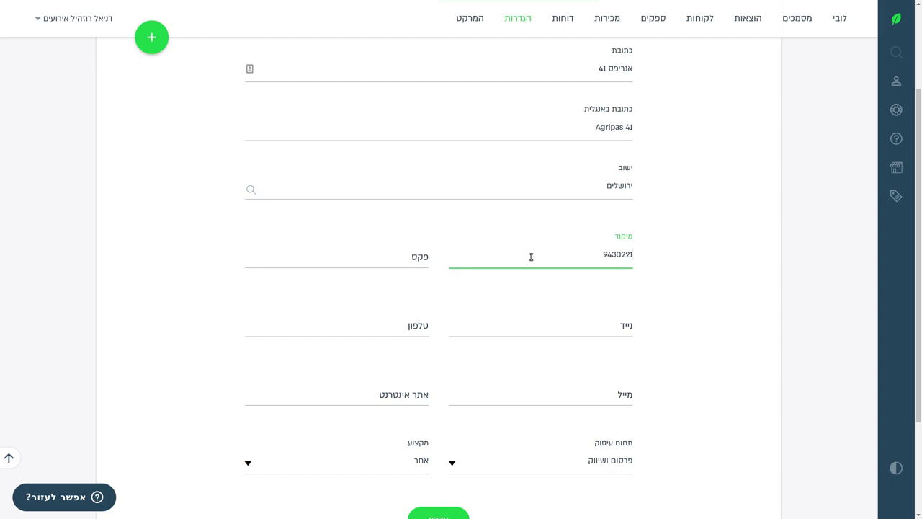
scroll(518, 256, "down", 1)
left_click(555, 279)
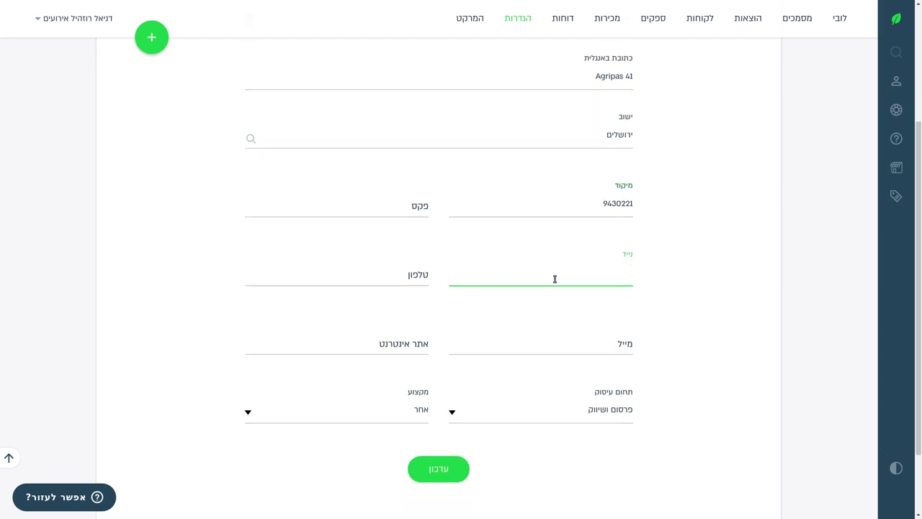
type("0500000000")
key("Tab")
type("0")
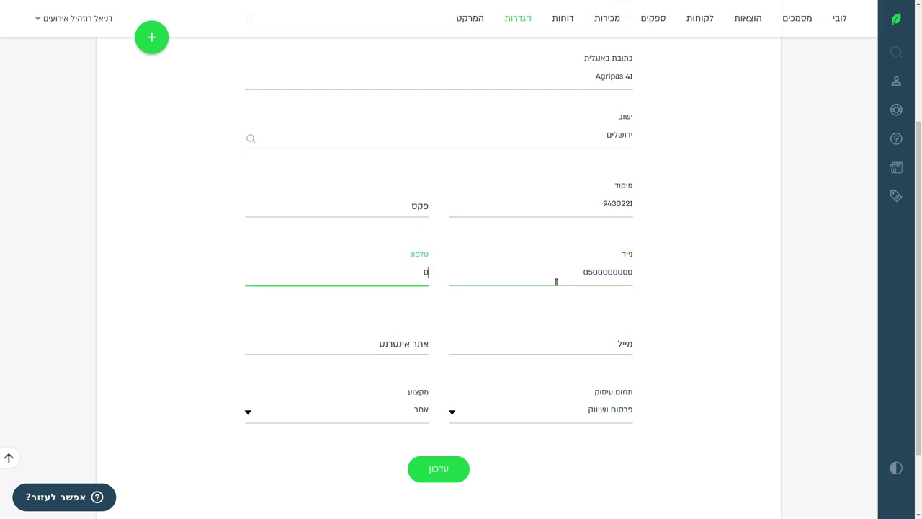
type("20000000")
Fill the contact e-mail field with the billing e-mail address.
left_click(597, 339)
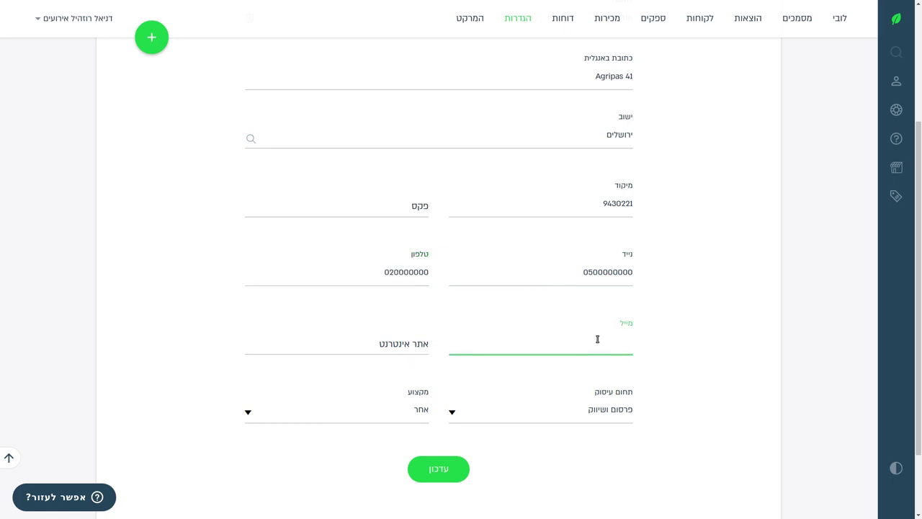
scroll(685, 259, "up", 2)
scroll(677, 263, "down", 2)
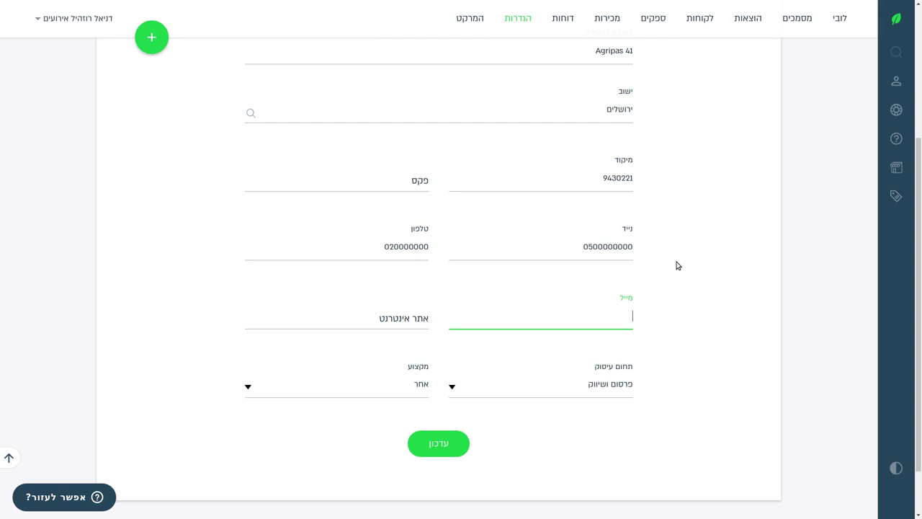
type("גורום")
key("ctrl+a")
type("bil")
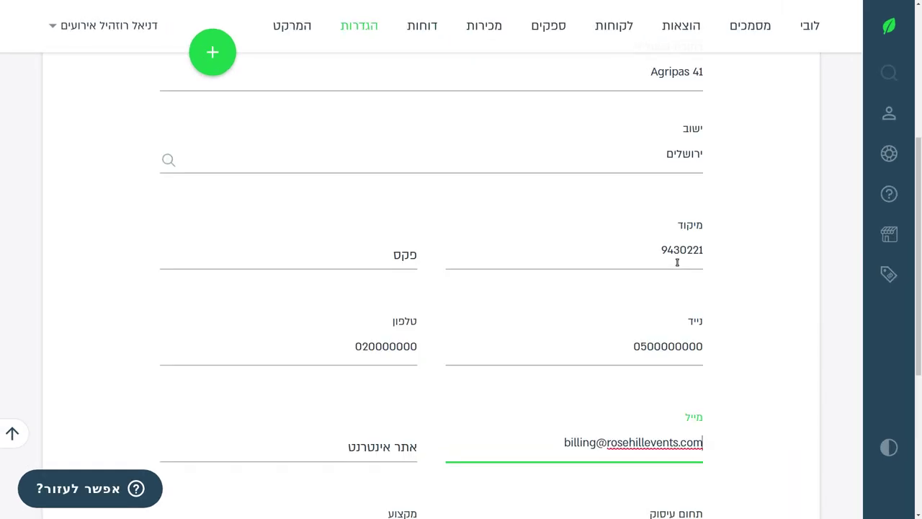
scroll(433, 397, "down", 2)
left_click(331, 295)
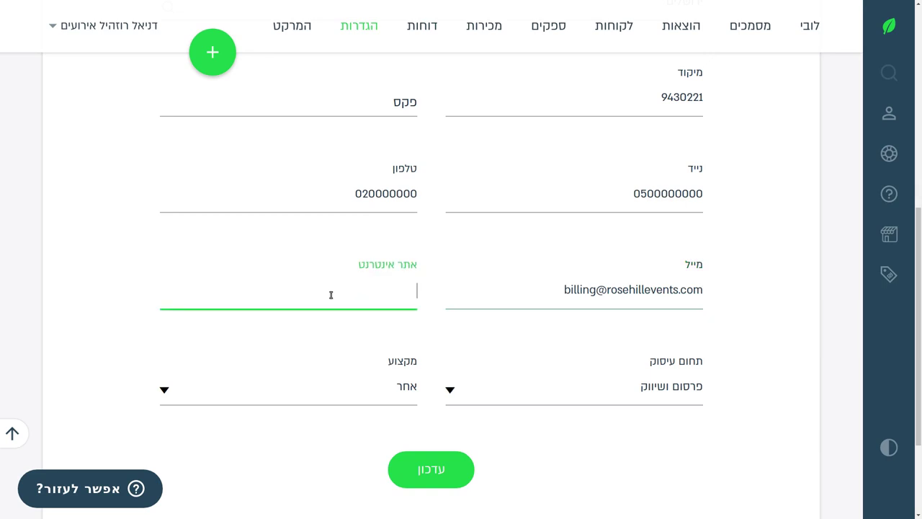
type("https://www")
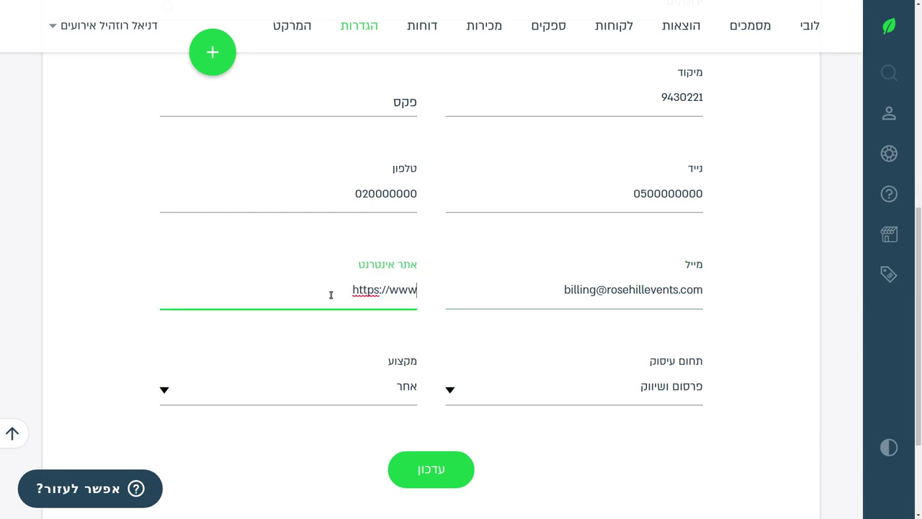
type(".rosehillevents.com")
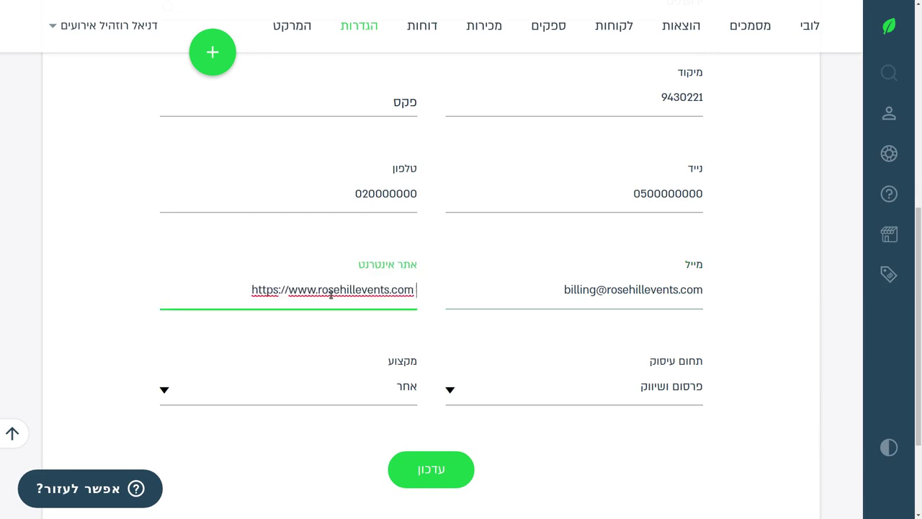
key("BackSpace")
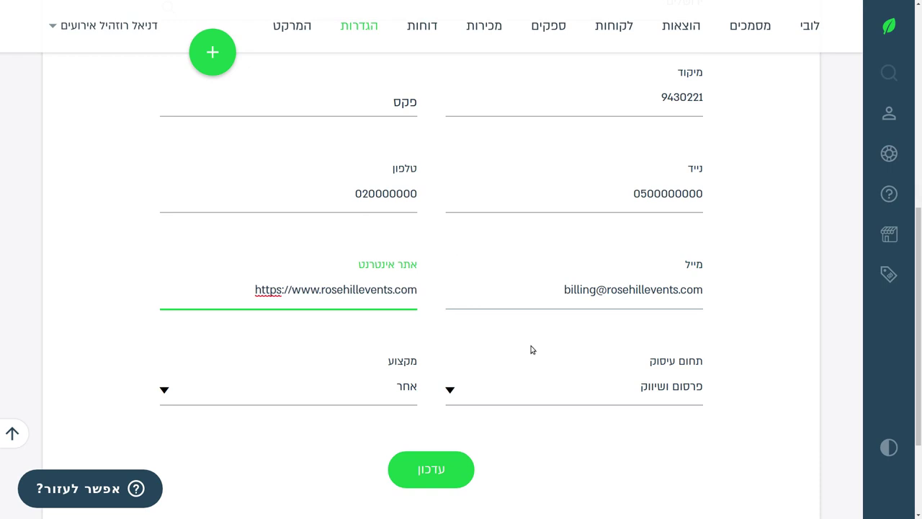
left_click(435, 468)
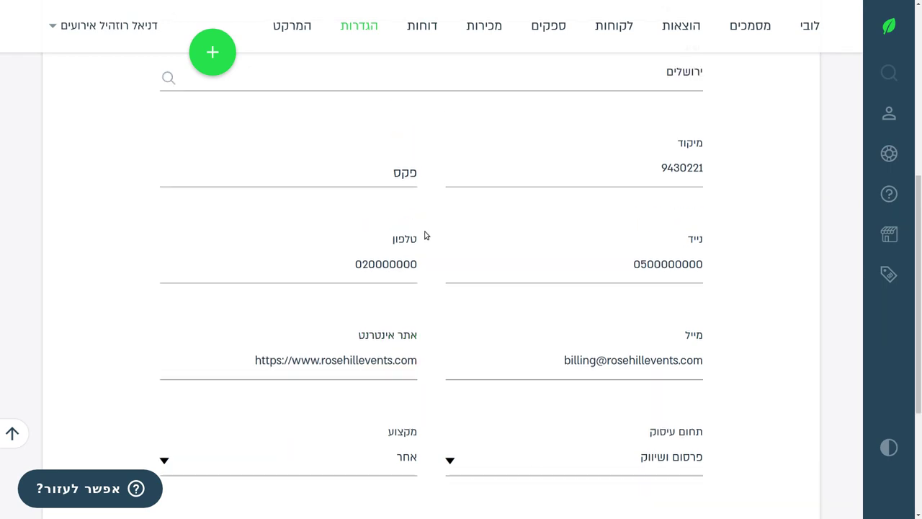
Open the Bank Accounts tab and enter the beneficiary name in the Hebrew section.
left_click(370, 199)
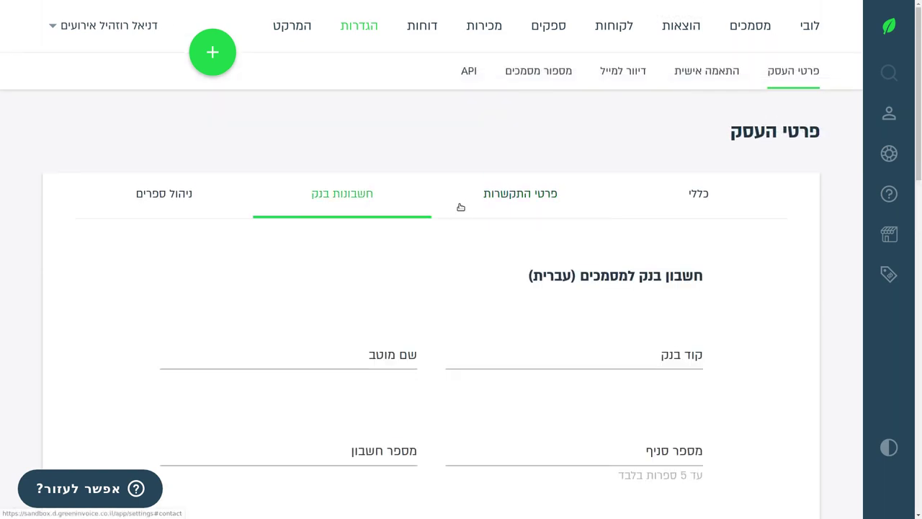
scroll(453, 211, "down", 2)
scroll(314, 118, "up", 1)
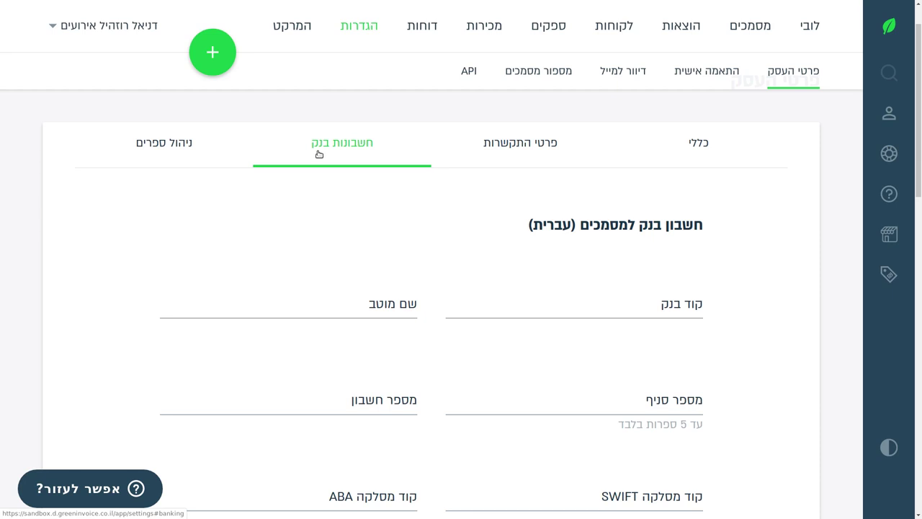
left_click(566, 310)
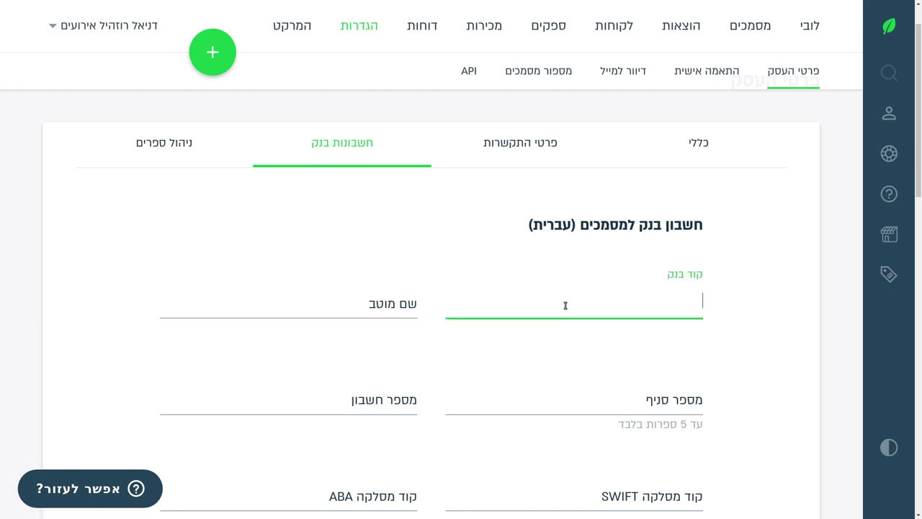
scroll(520, 288, "down", 1)
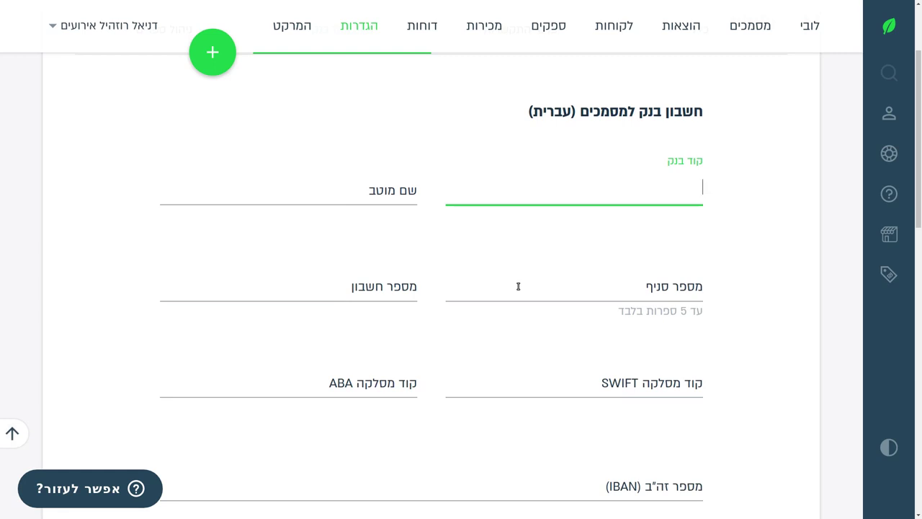
left_click(363, 199)
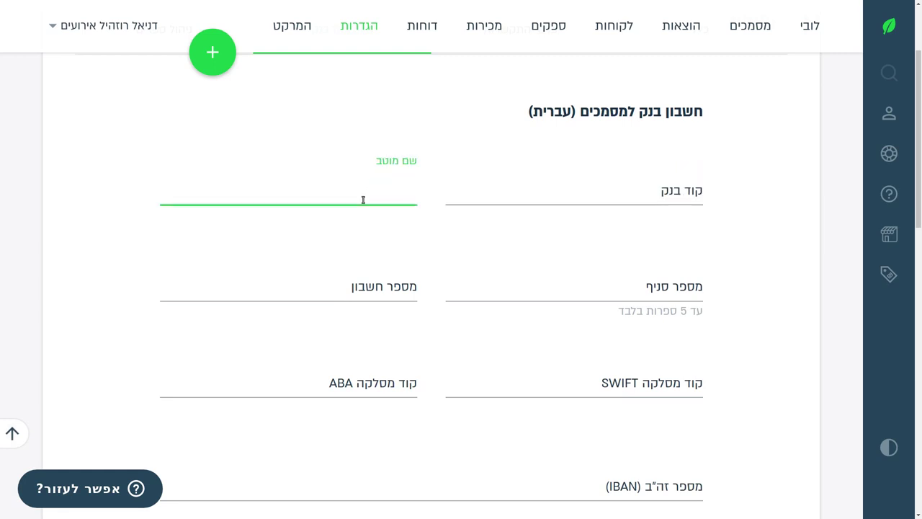
type("דניאל רוזהיל")
Fill in branch 051, the account number and bank code 12.
left_click(605, 290)
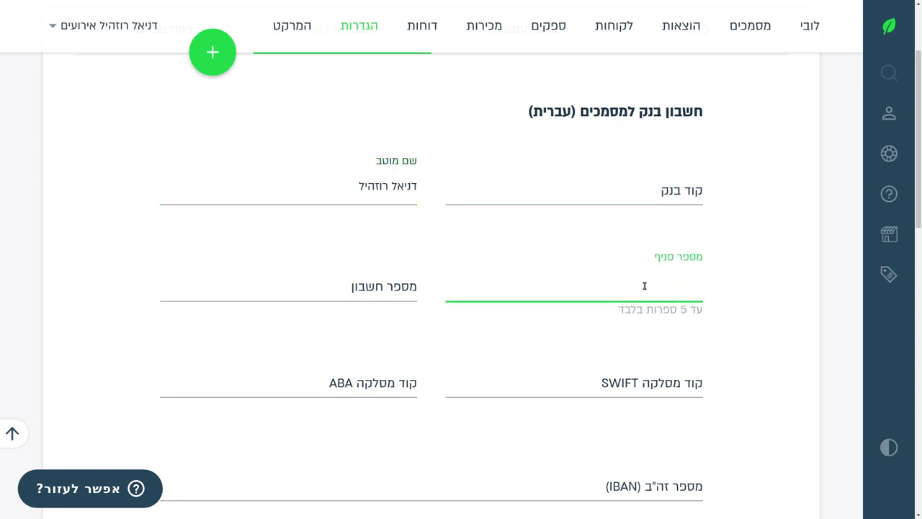
type("051")
left_click(416, 285)
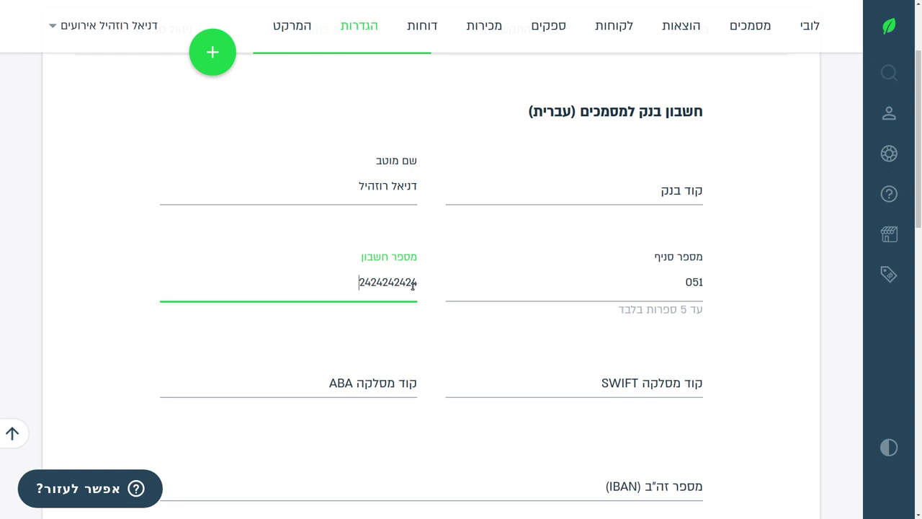
left_click(526, 189)
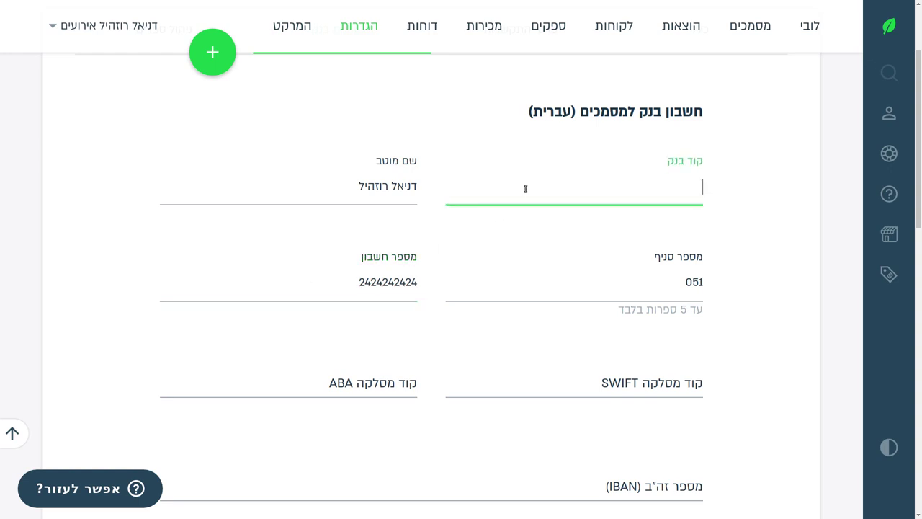
type("12")
left_click(754, 311)
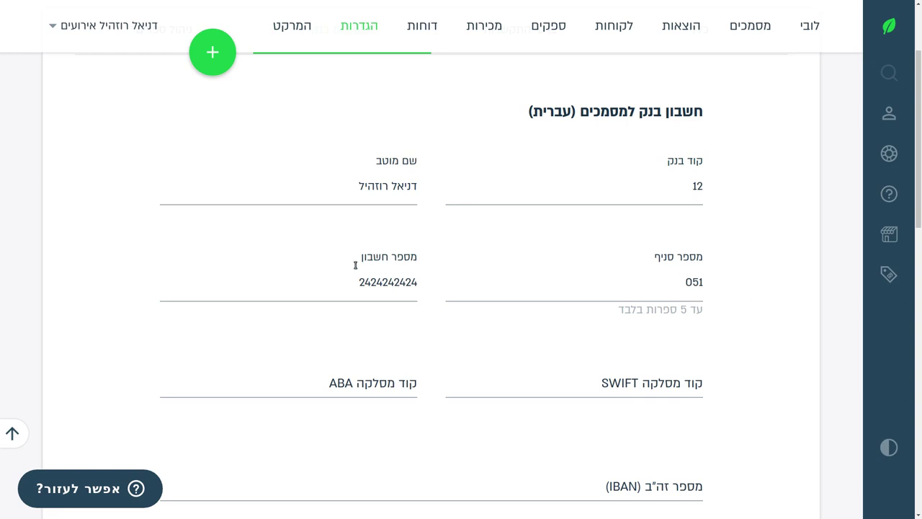
Check the IBAN field and look over the still-empty English bank section.
scroll(353, 262, "down", 3)
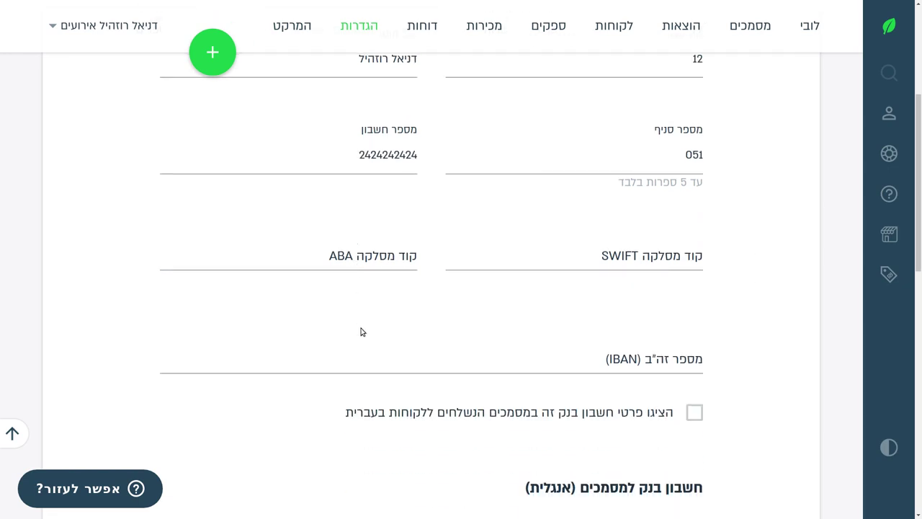
left_click(534, 360)
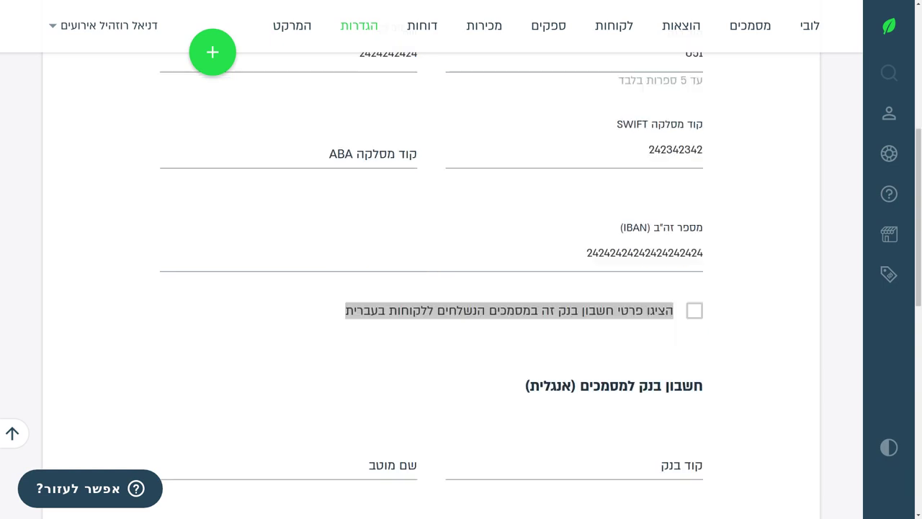
scroll(685, 276, "down", 6)
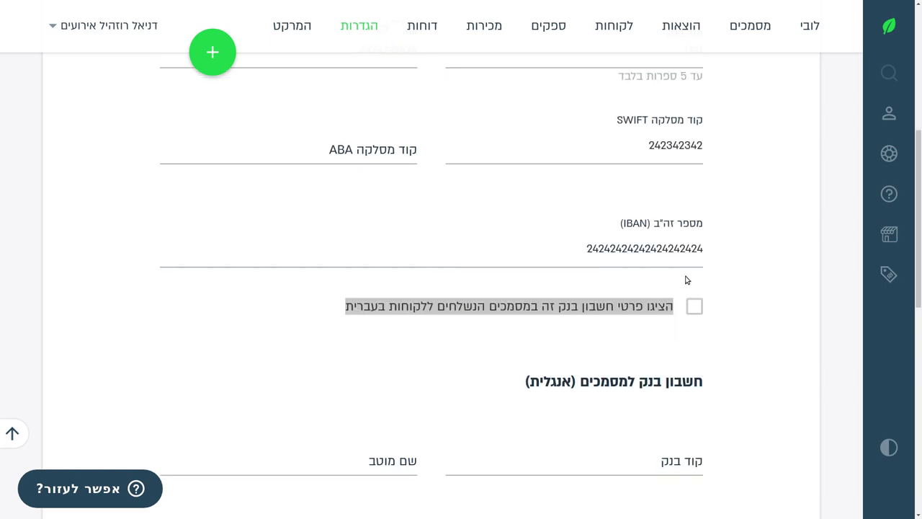
scroll(686, 279, "up", 8)
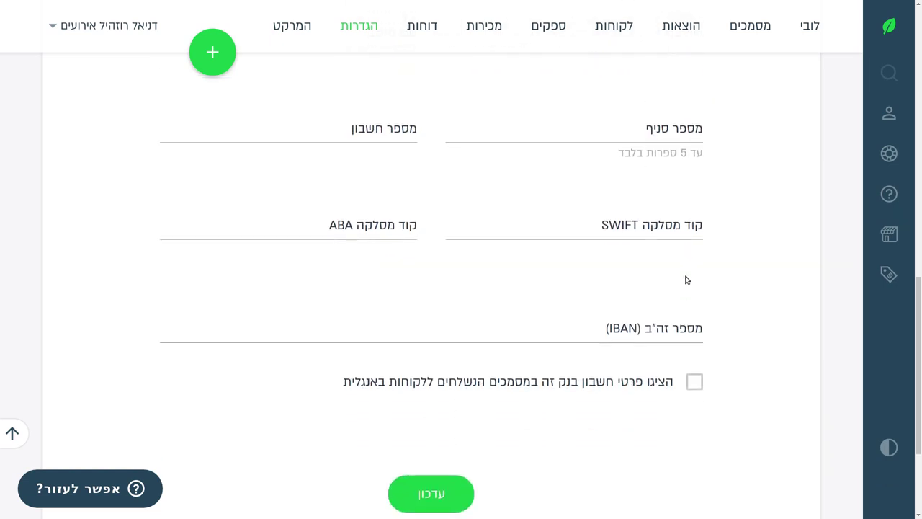
Review the Hebrew bank details and move down to the English bank section.
scroll(686, 280, "up", 5)
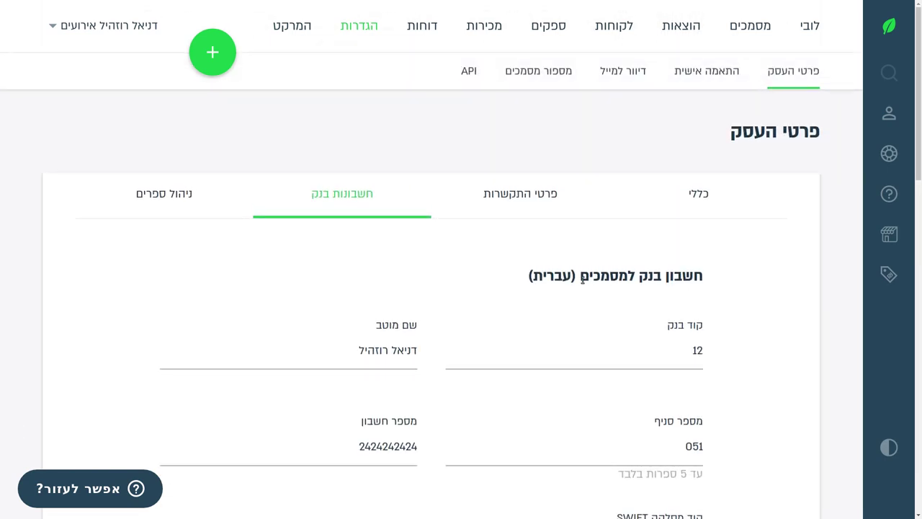
left_click_drag(527, 276, 709, 277)
scroll(547, 270, "down", 2)
scroll(546, 270, "down", 4)
left_click_drag(525, 284, 705, 286)
scroll(692, 282, "down", 2)
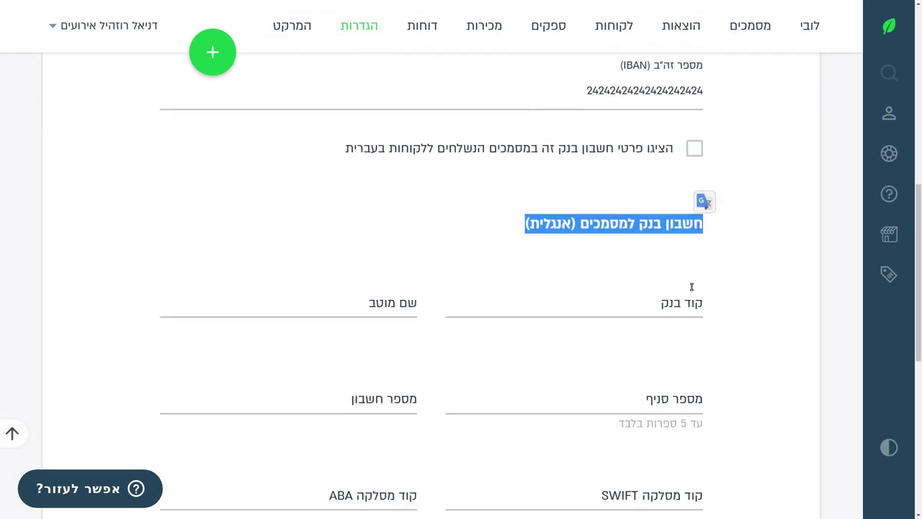
left_click(653, 211)
scroll(641, 257, "up", 7)
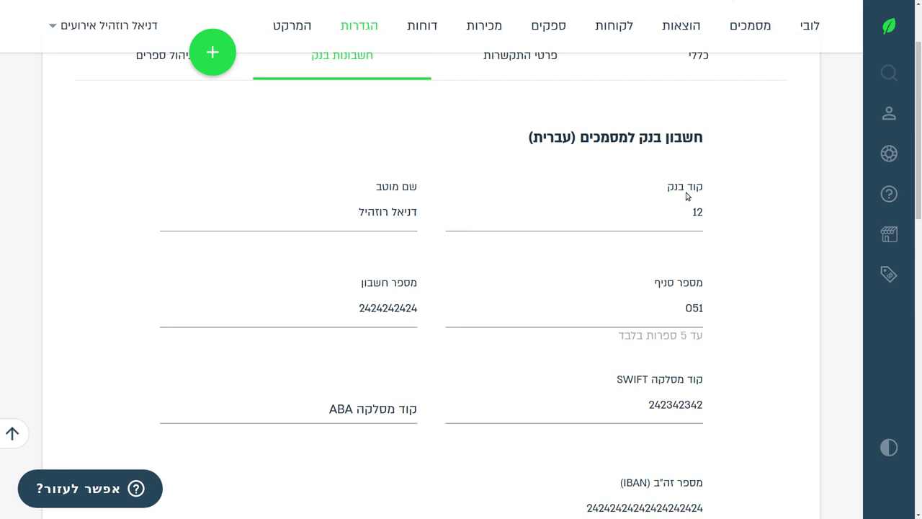
scroll(677, 205, "down", 7)
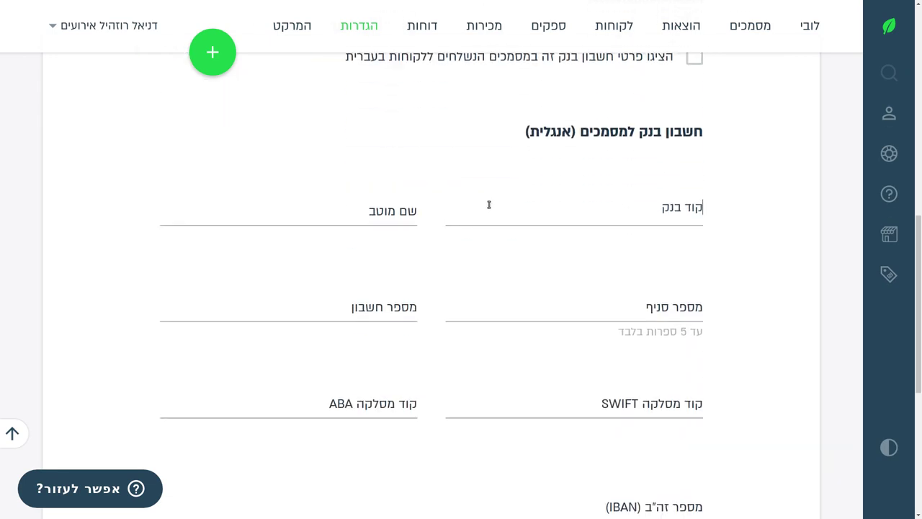
Set the English bank code to 12, replacing the mistyped text.
left_click(491, 216)
type("Bקמל")
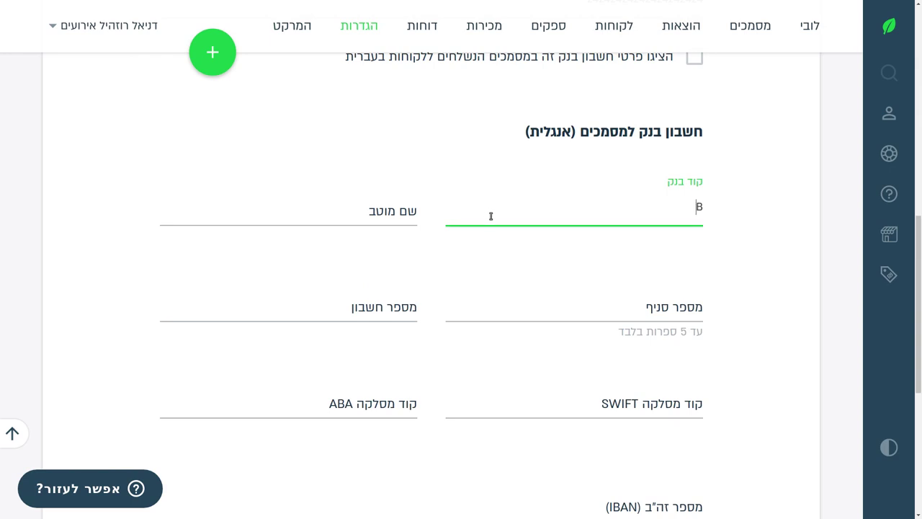
key("BackSpace")
key("BackSpace")
key("BackSpace")
type("ank glud")
key("BackSpace")
key("BackSpace")
key("BackSpace")
key("BackSpace")
key("BackSpace")
type("Igud")
key("ctrl+a")
type("12")
Enter the beneficiary name and save the English bank account details.
key("Tab")
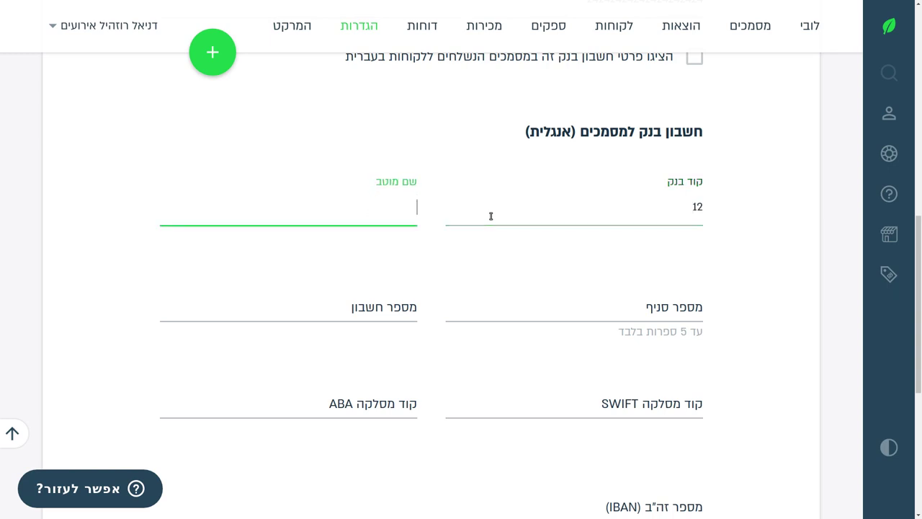
type("Daniel Rosehill")
key("Tab")
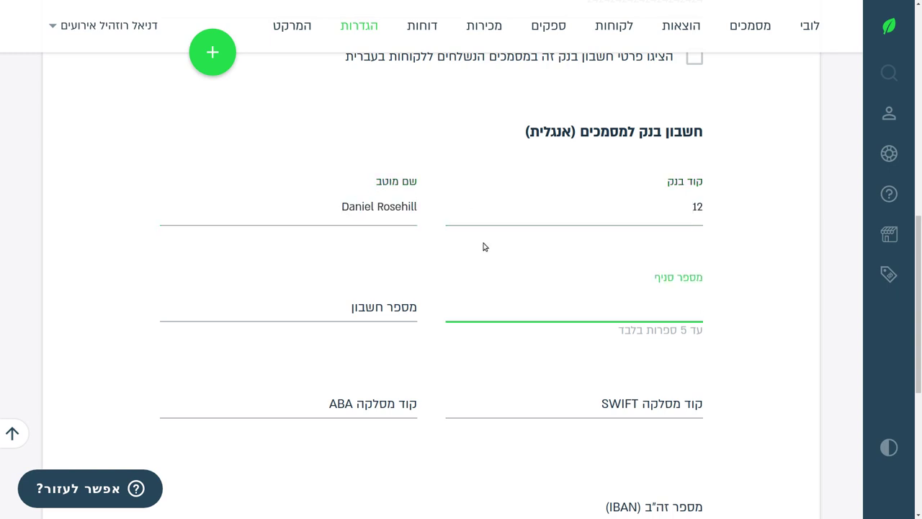
scroll(482, 237, "down", 5)
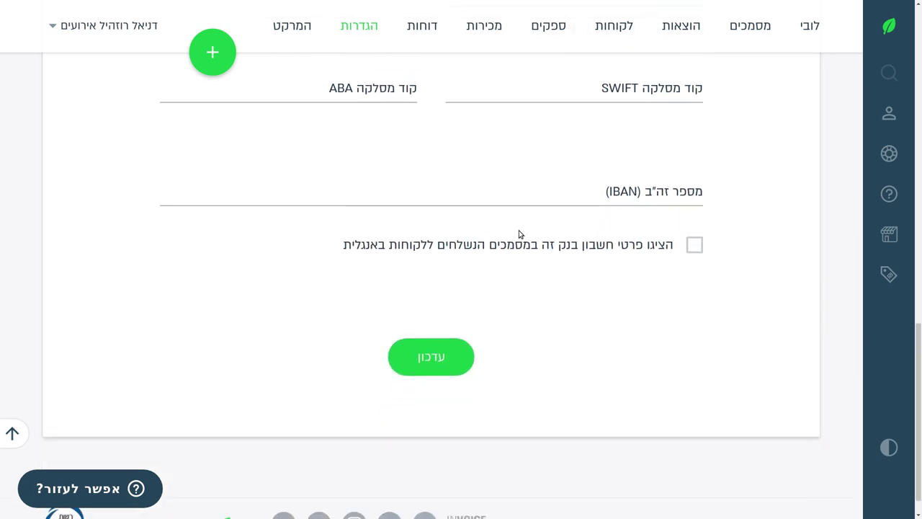
scroll(523, 234, "up", 3)
scroll(488, 249, "down", 1)
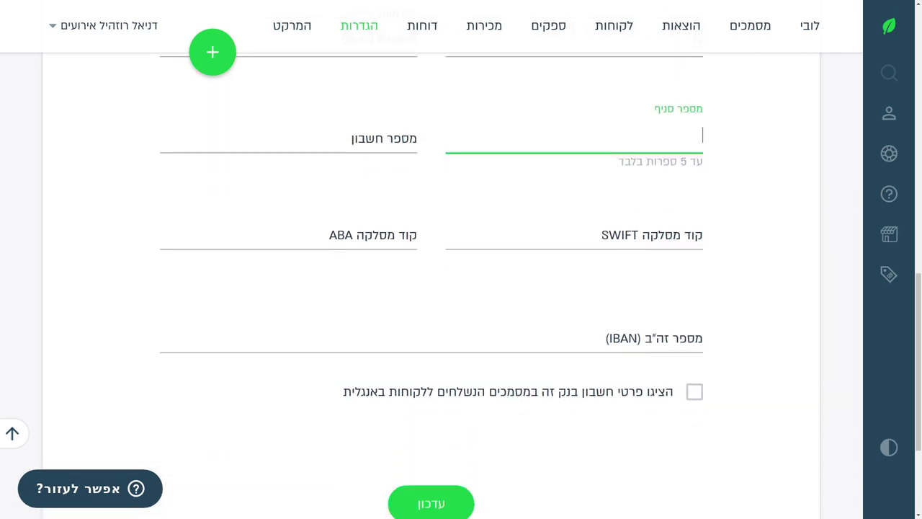
key("Return")
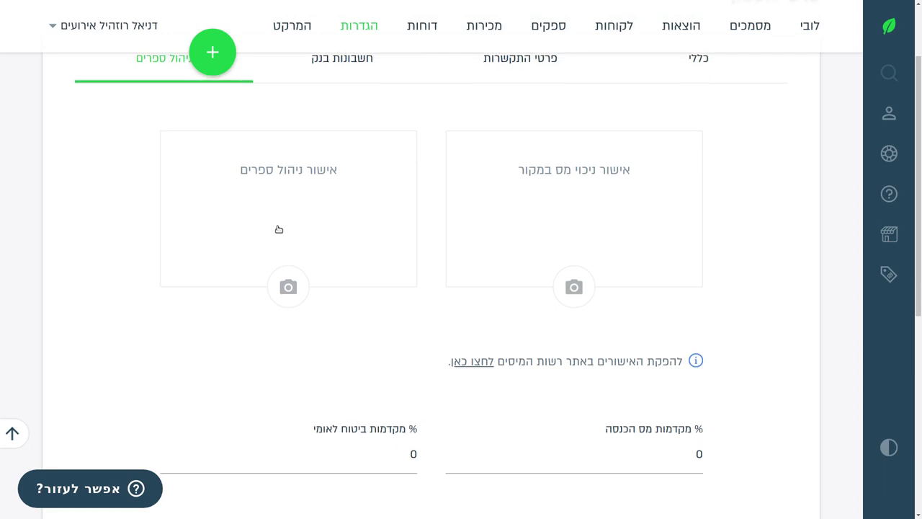
Scroll through the bookkeeping tab's certificate slots and tax advance percentages.
scroll(275, 227, "up", 3)
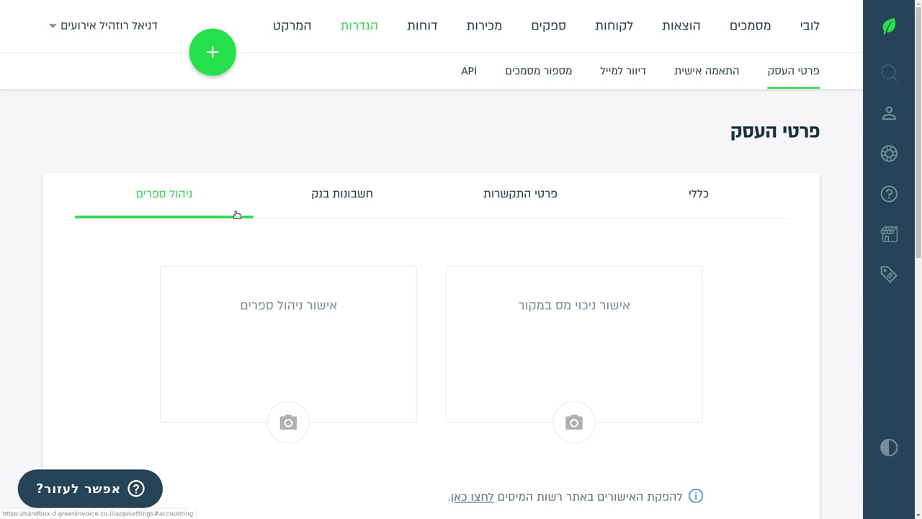
scroll(237, 214, "down", 2)
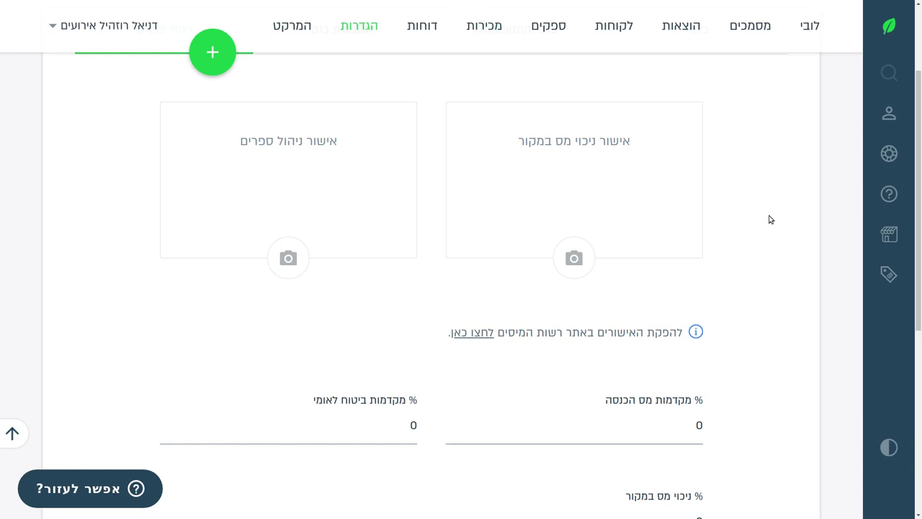
scroll(757, 218, "up", 2)
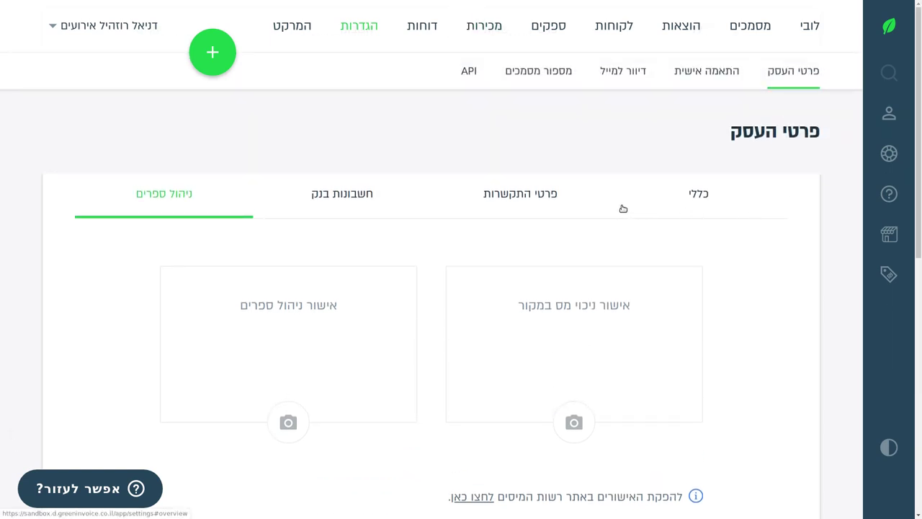
scroll(627, 216, "down", 2)
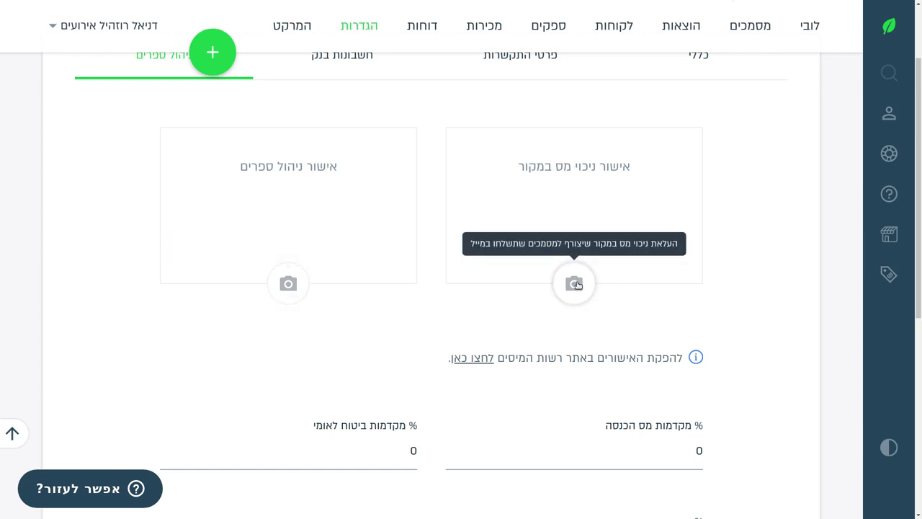
scroll(580, 277, "down", 2)
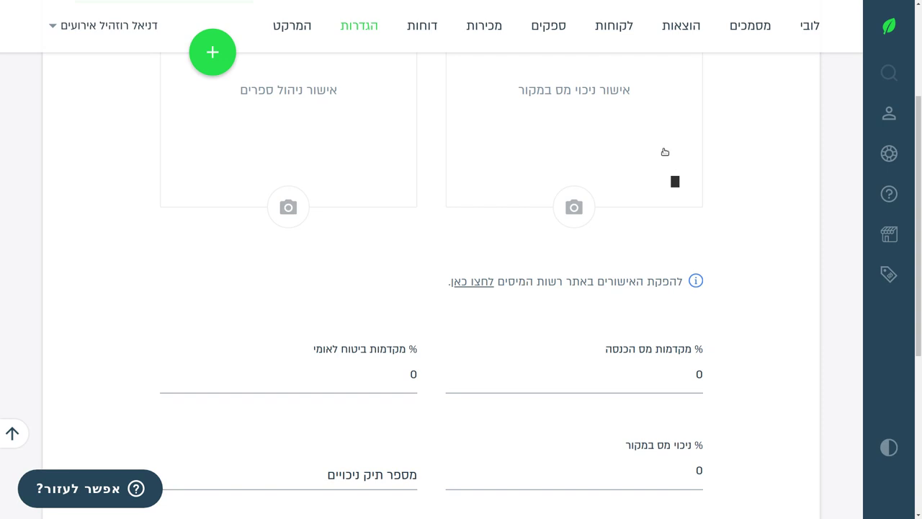
scroll(660, 153, "down", 3)
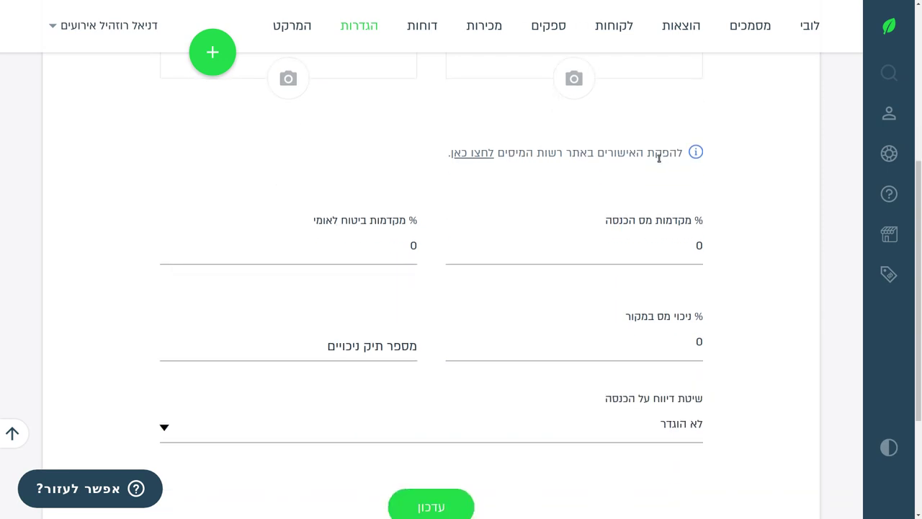
scroll(658, 156, "down", 2)
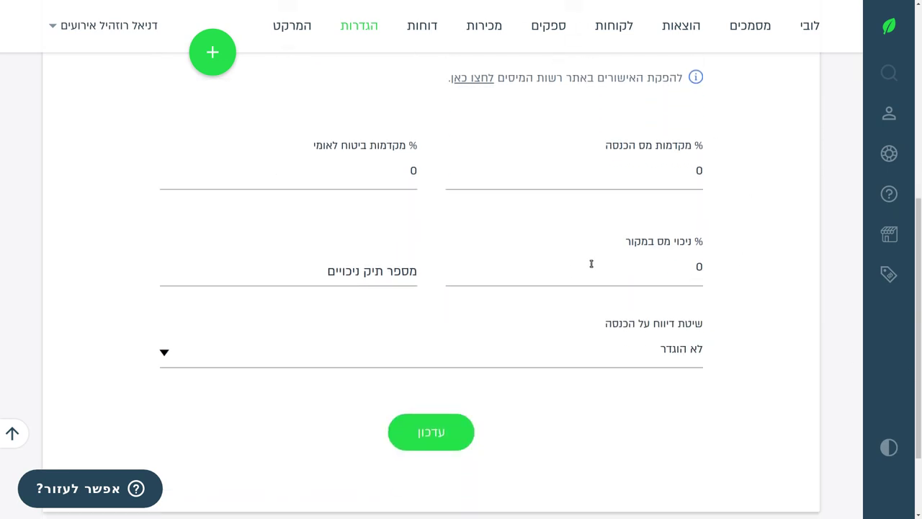
scroll(587, 263, "up", 10)
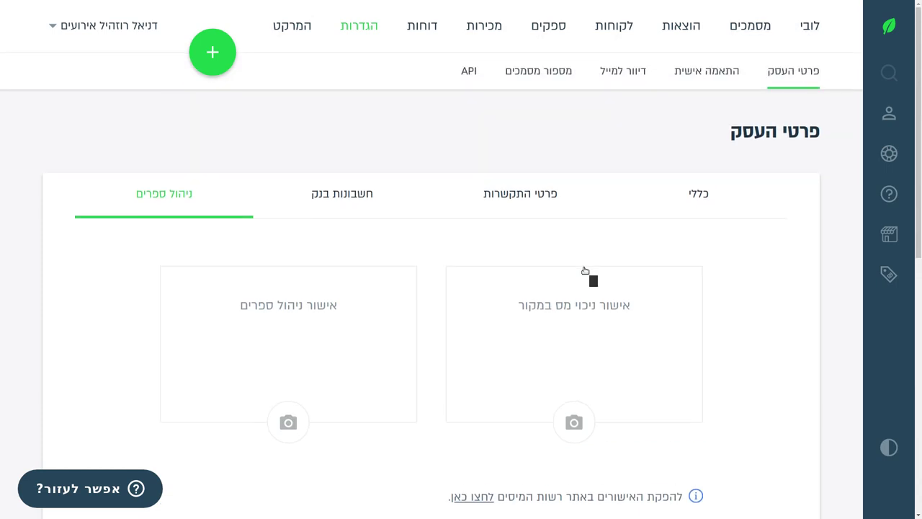
scroll(577, 289, "down", 7)
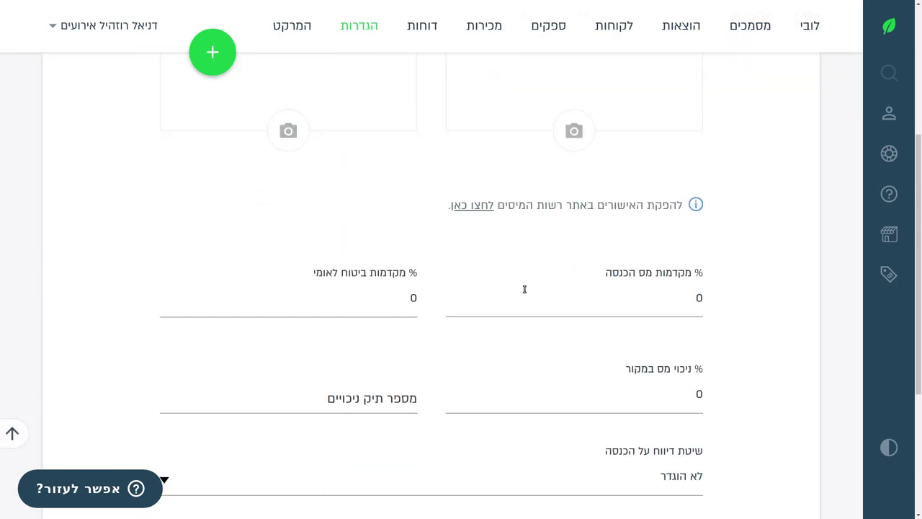
scroll(523, 289, "up", 7)
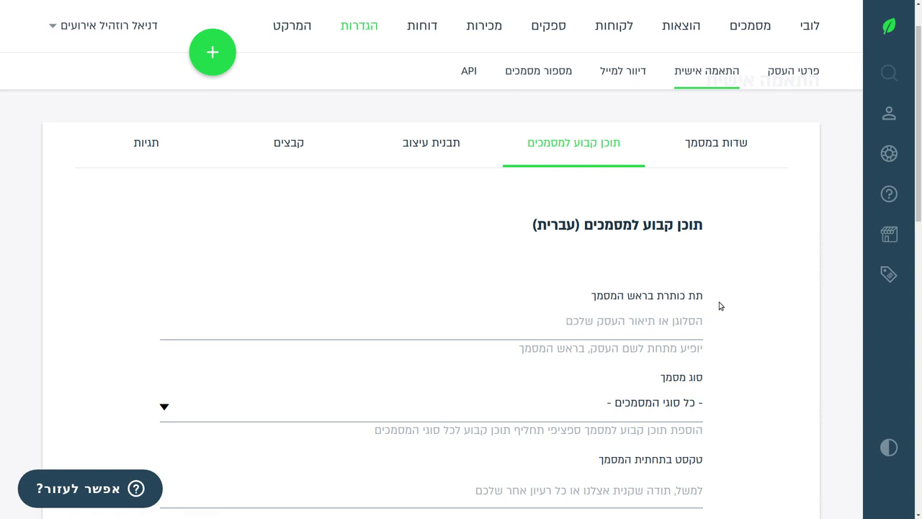
Type "Thank you for using Rosehill Events - your invoice is enclosed" as the header subtitle.
left_click(634, 333)
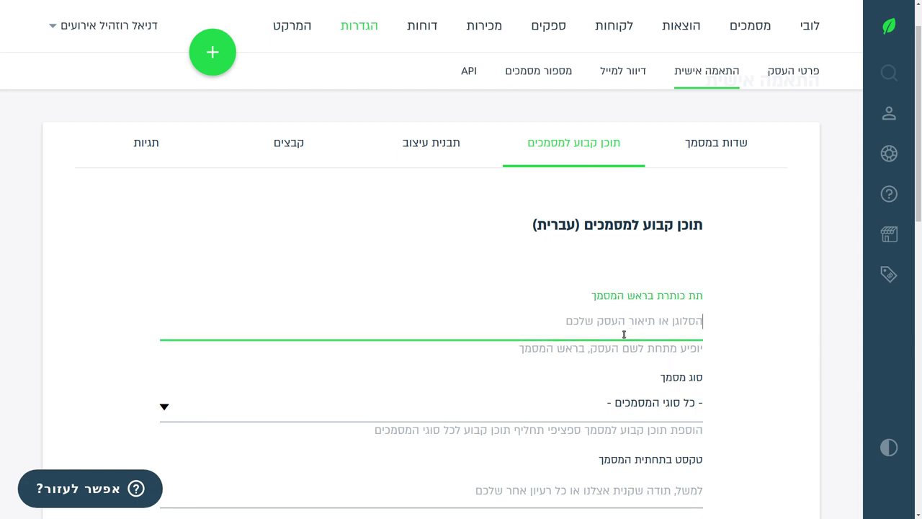
scroll(572, 305, "down", 3)
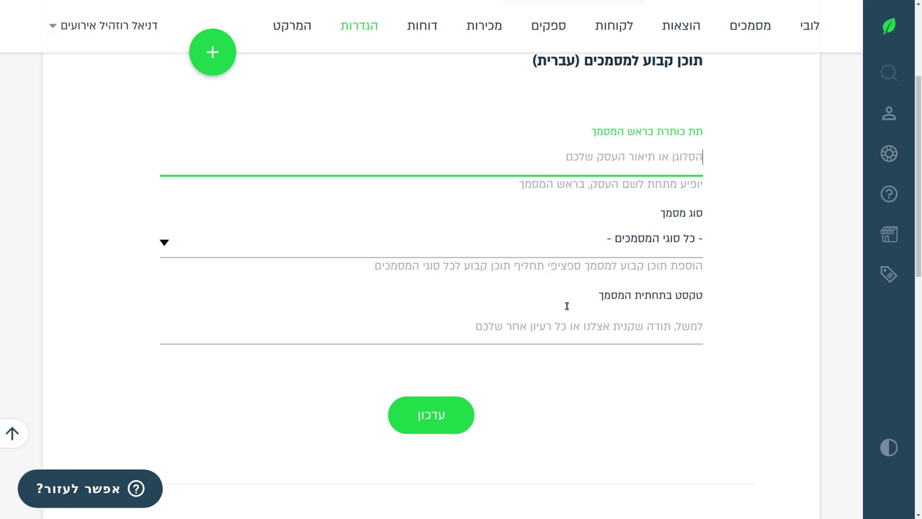
left_click(576, 332)
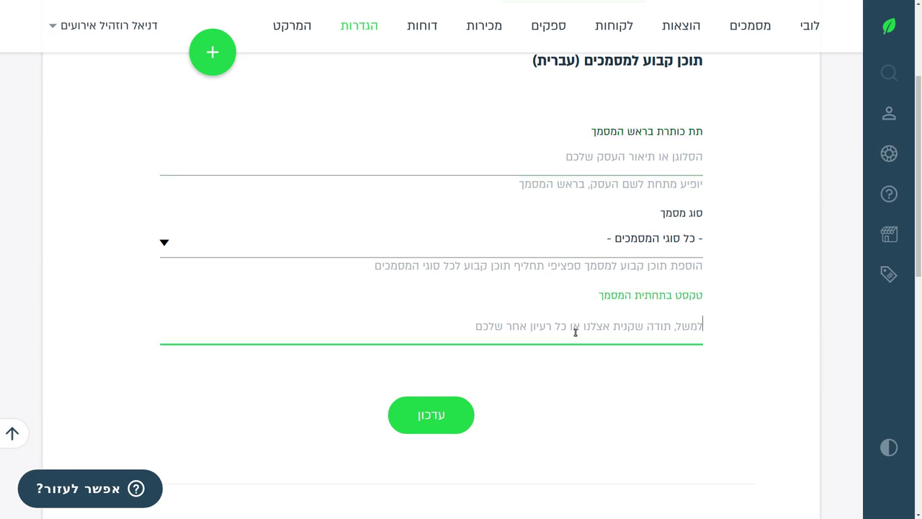
left_click(596, 153)
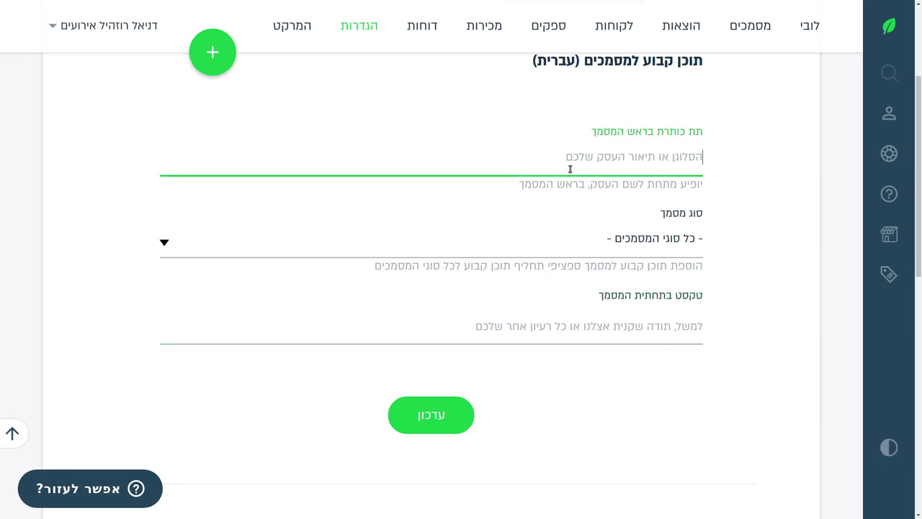
type("Thank you for usi")
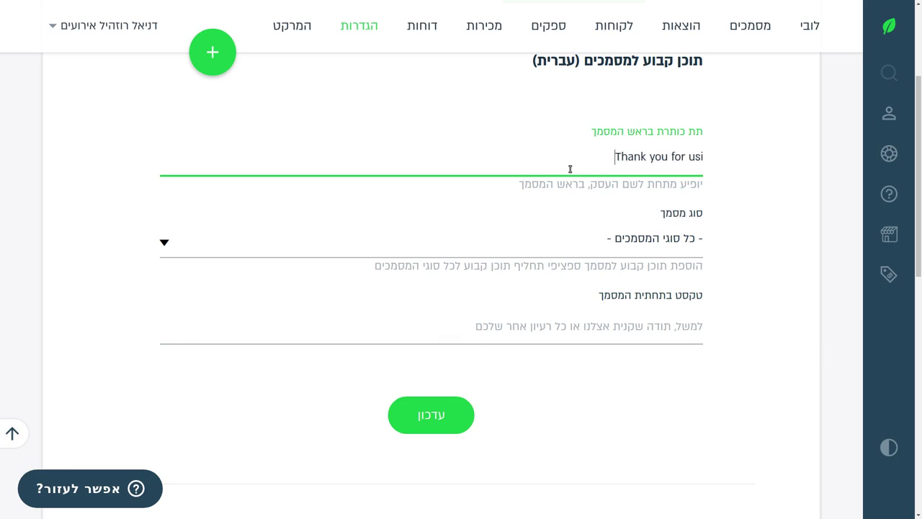
type("ng Rosehill Events - you")
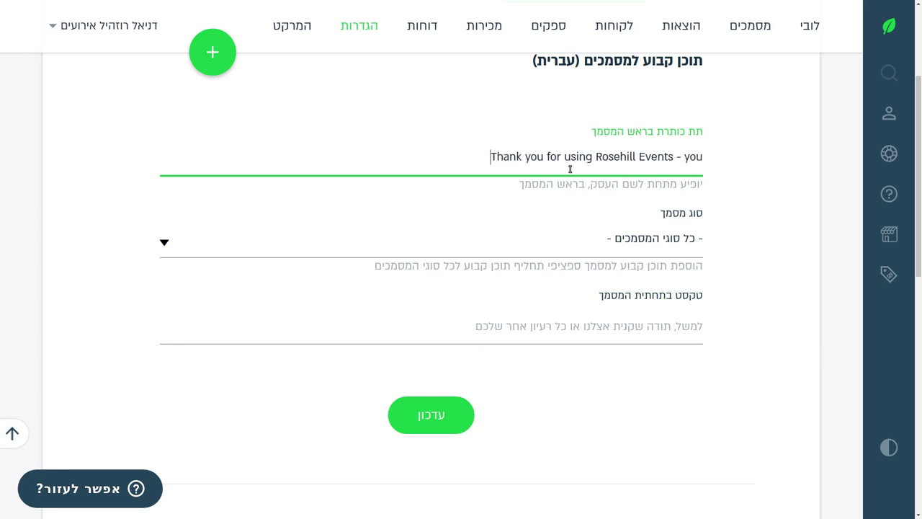
type("r invoice is enclosed")
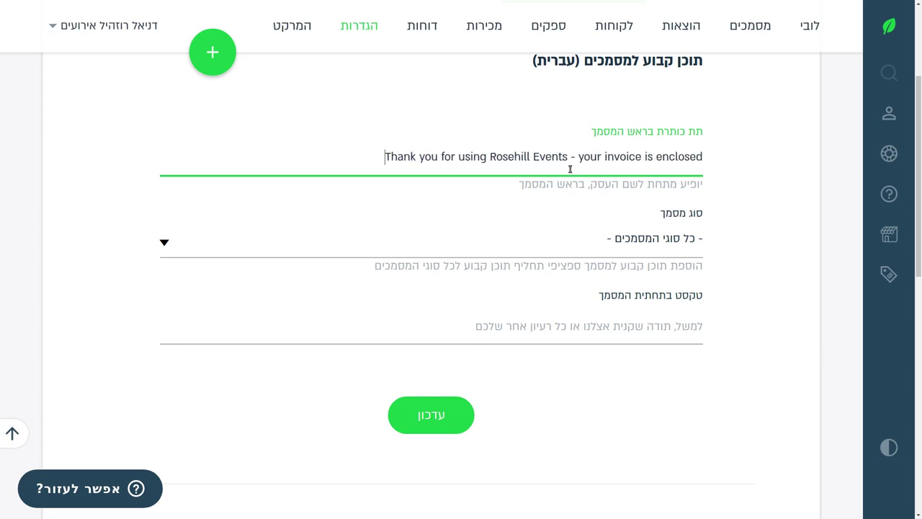
Review the document type list and keep the subtitle applied to all types.
left_click(663, 242)
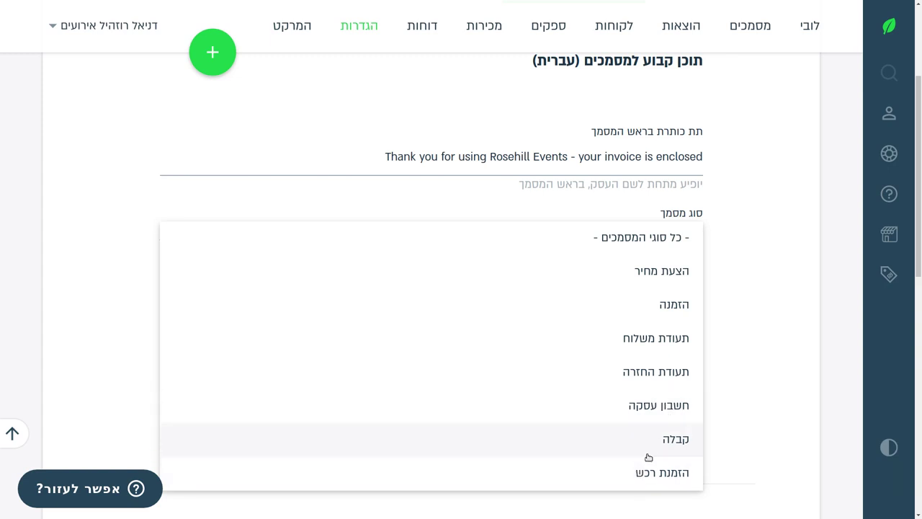
scroll(648, 456, "down", 1)
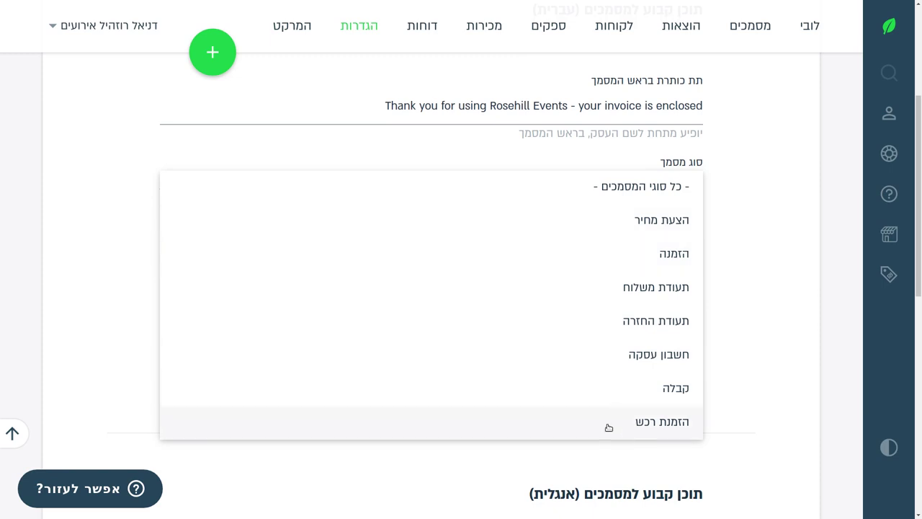
left_click(771, 364)
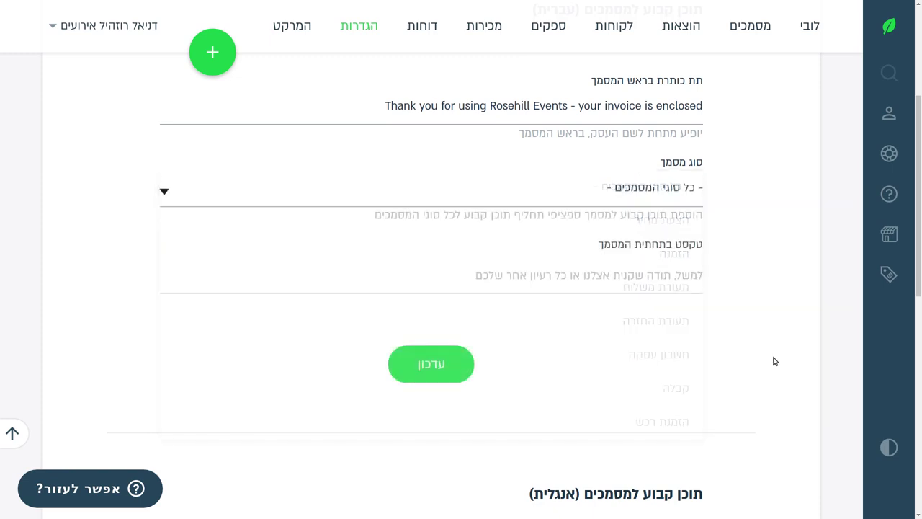
Cut the thank-you line from the Hebrew header and paste it into the English header.
scroll(576, 310, "down", 2)
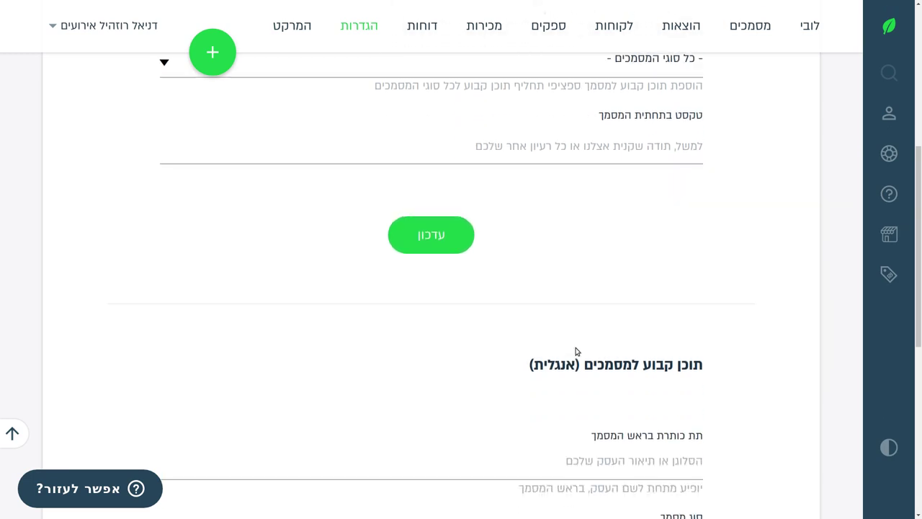
scroll(573, 357, "down", 3)
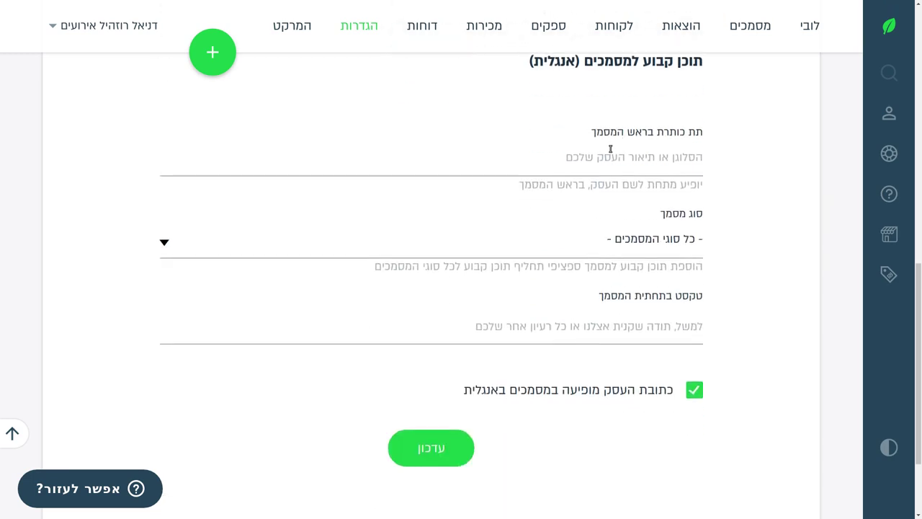
scroll(609, 144, "up", 1)
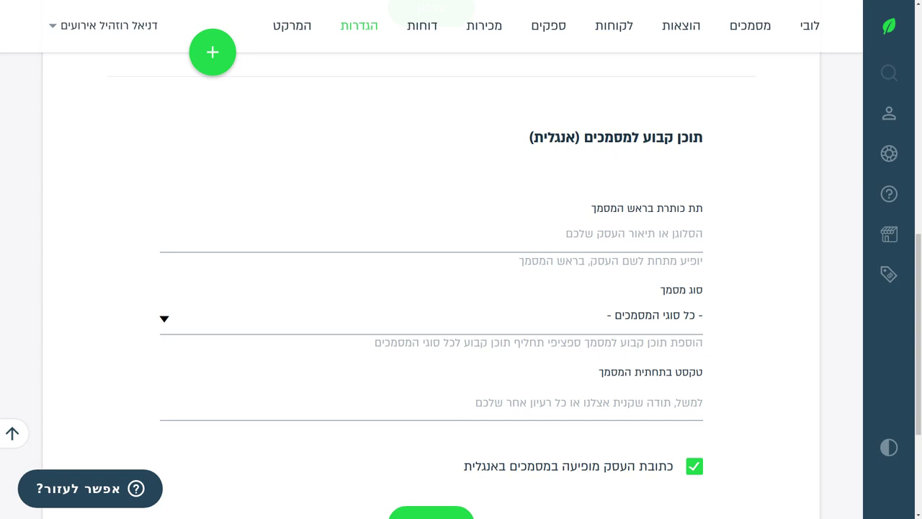
scroll(691, 196, "up", 4)
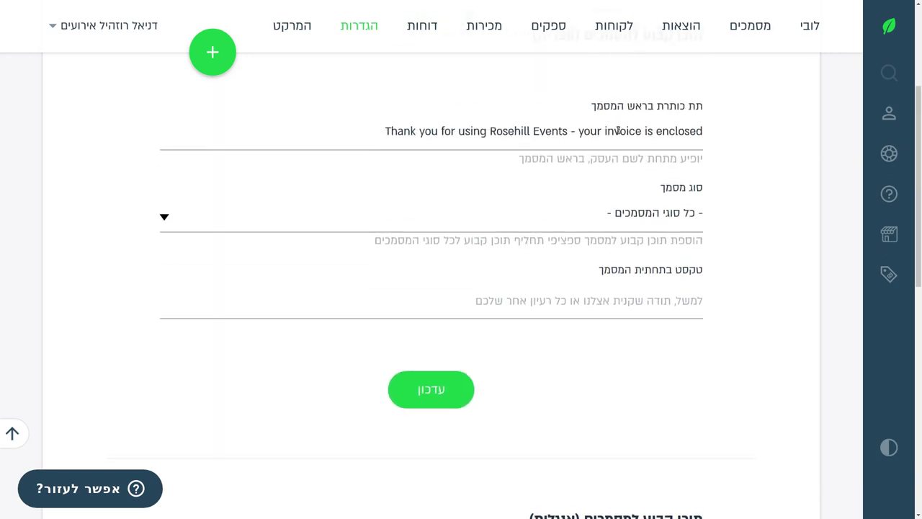
left_click(620, 129)
key("ctrl+a")
key("ctrl+x")
scroll(619, 128, "down", 3)
left_click(539, 423)
key("ctrl+v")
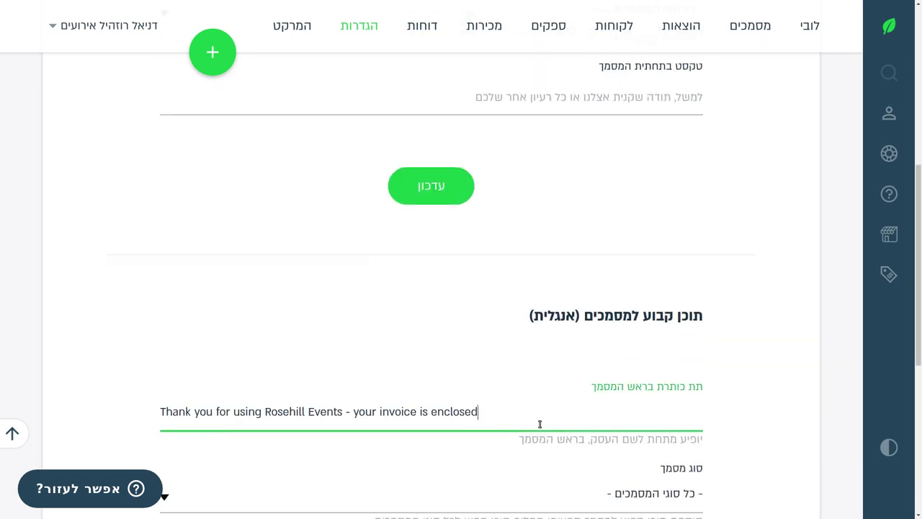
scroll(453, 329, "up", 6)
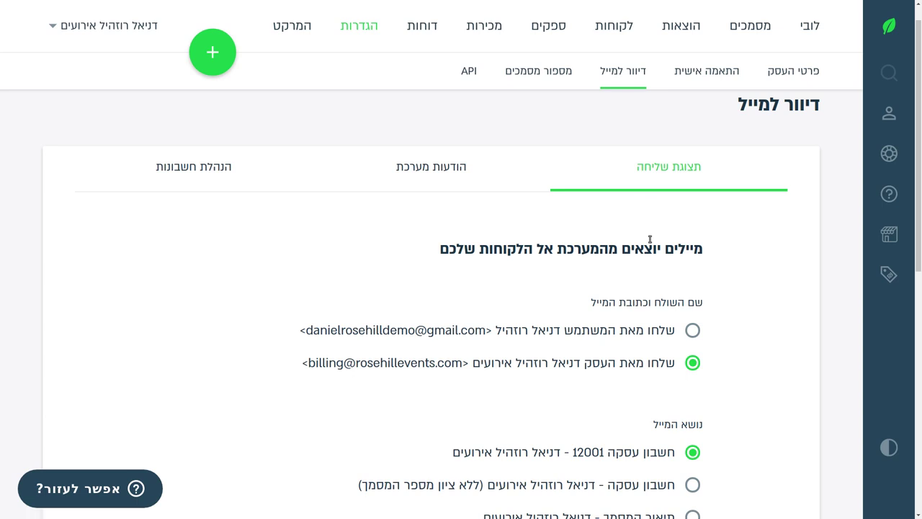
Choose the user's personal address as the email sender and save the settings.
scroll(603, 281, "down", 6)
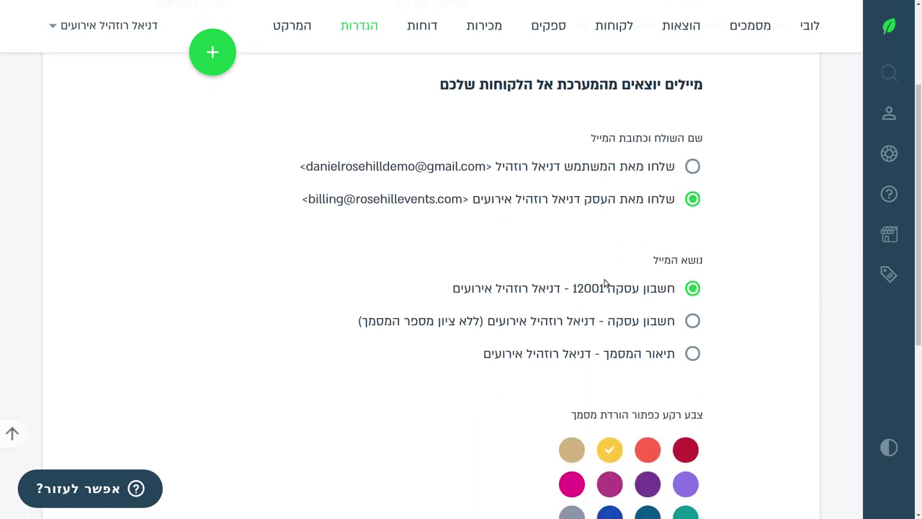
scroll(605, 294, "up", 5)
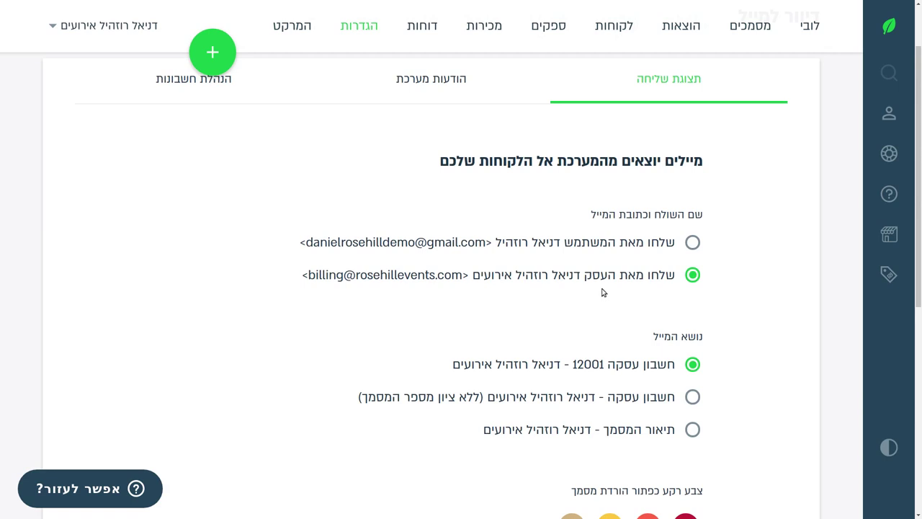
scroll(603, 293, "up", 2)
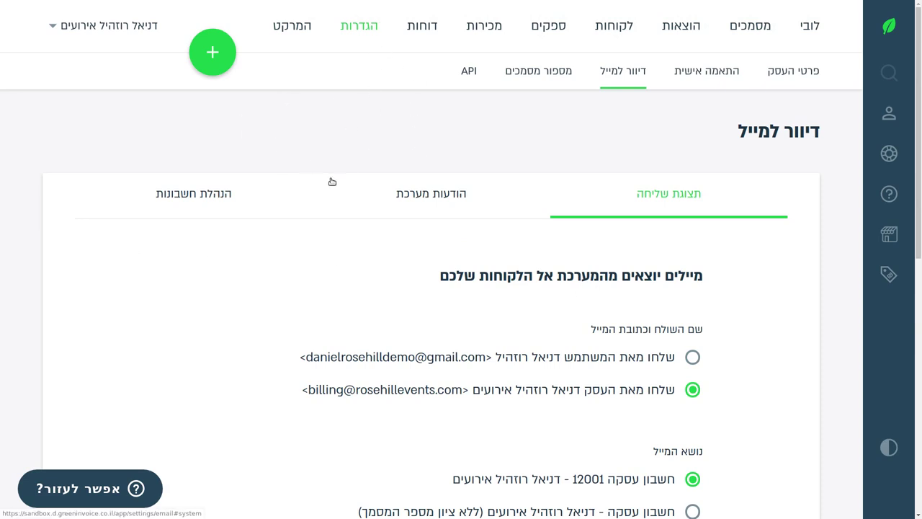
scroll(332, 181, "down", 2)
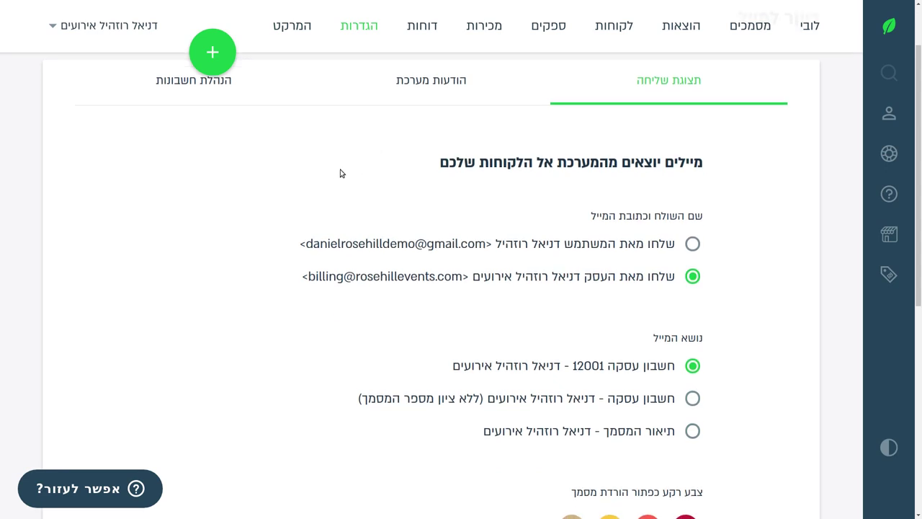
scroll(331, 187, "down", 2)
scroll(317, 203, "up", 4)
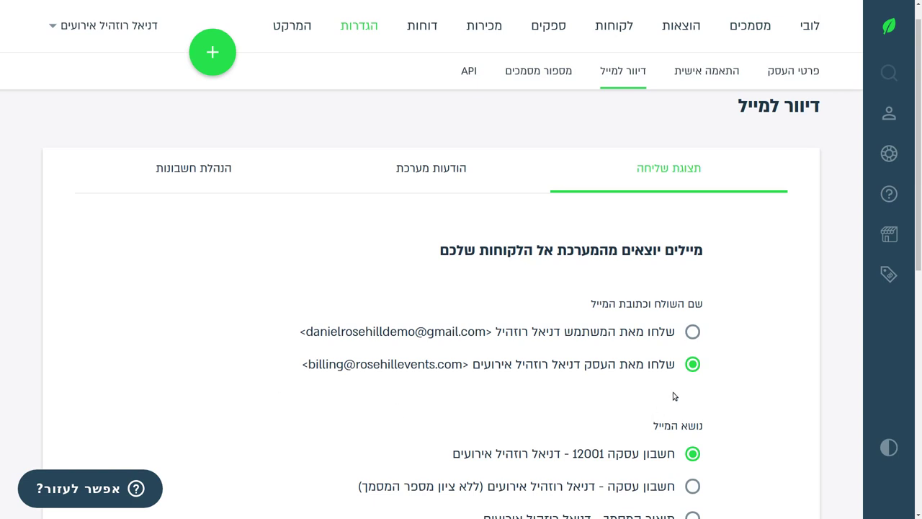
left_click(693, 332)
scroll(627, 335, "down", 1)
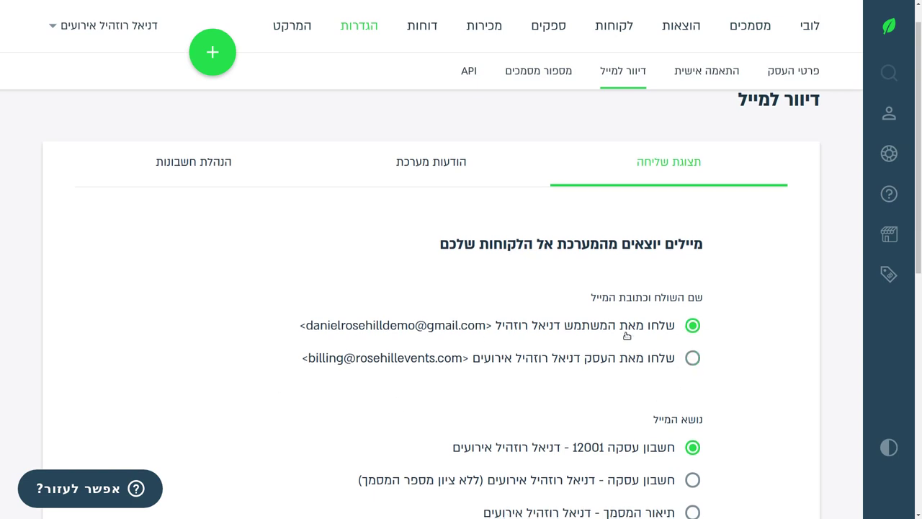
scroll(627, 335, "down", 2)
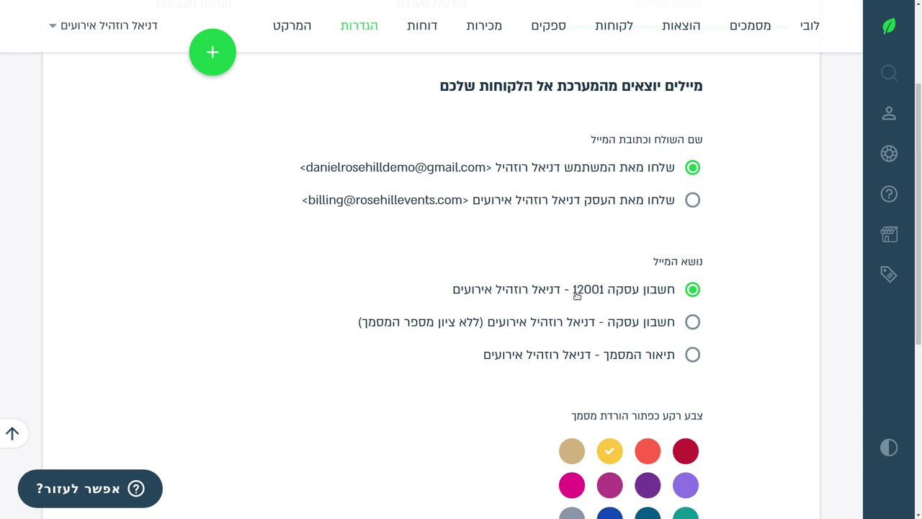
scroll(416, 290, "down", 3)
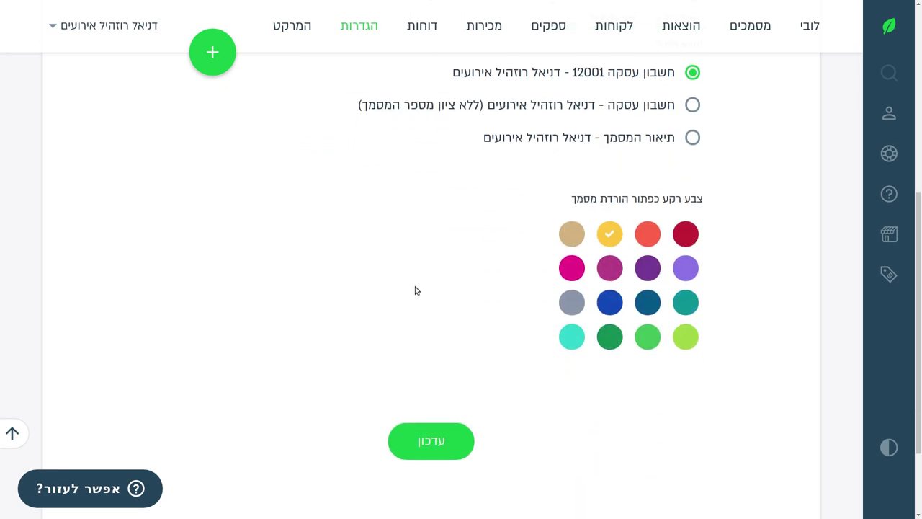
scroll(416, 291, "up", 4)
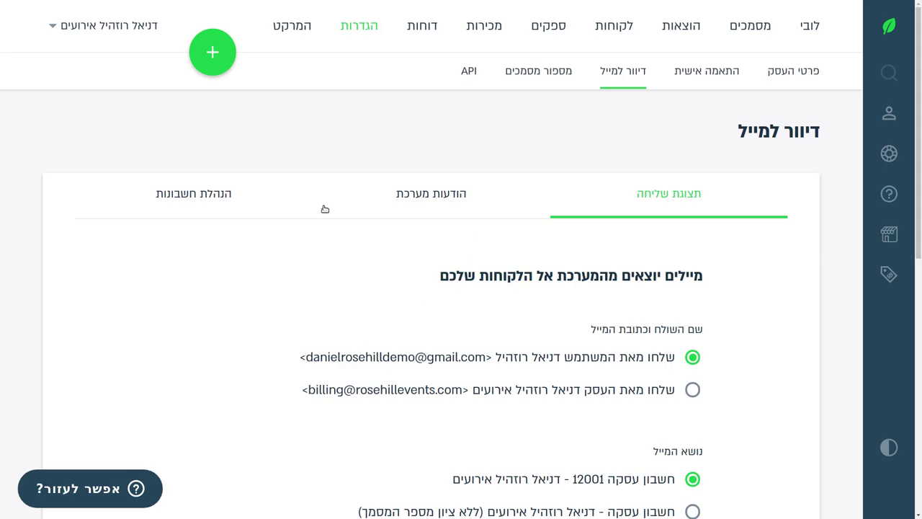
scroll(692, 359, "down", 5)
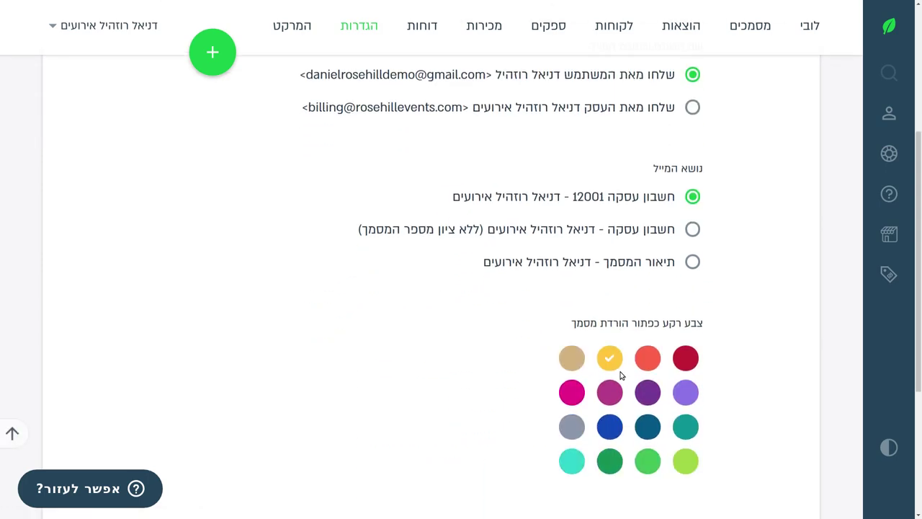
left_click(461, 471)
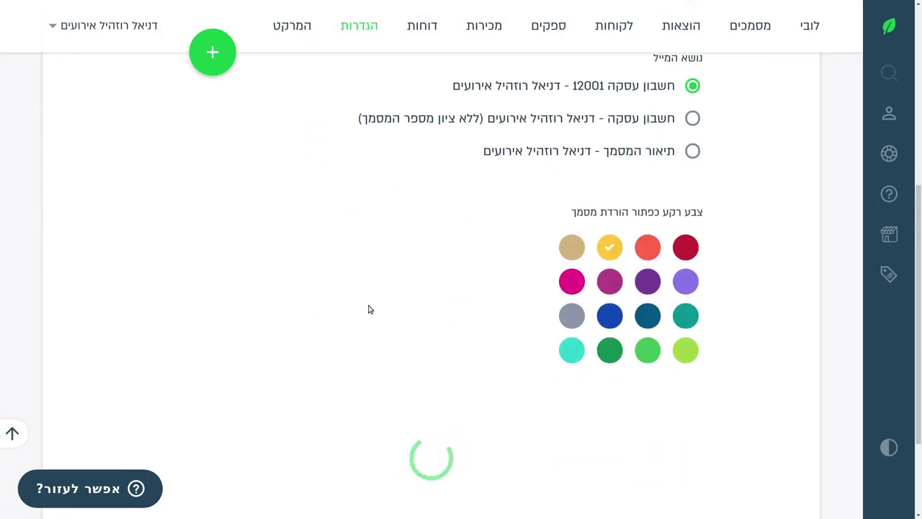
Look over the System Messages options, then view the Accounting report email settings.
left_click(430, 82)
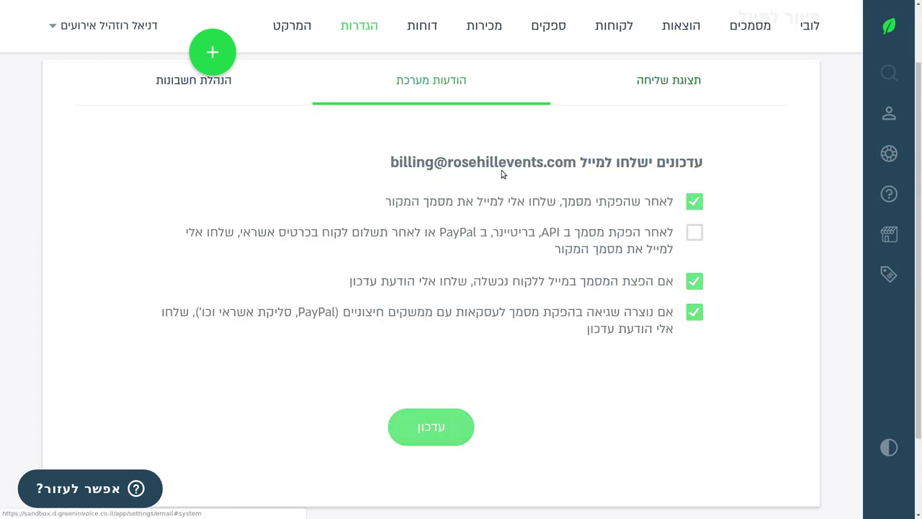
scroll(284, 205, "down", 1)
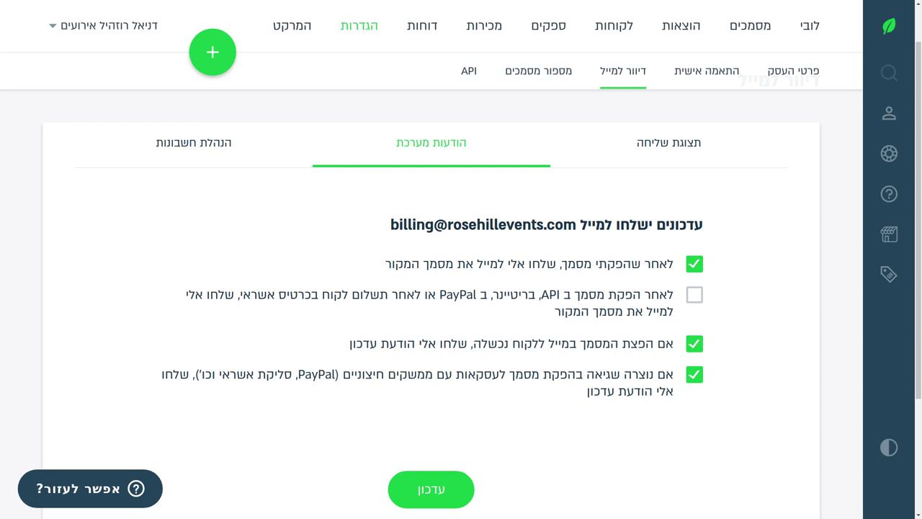
left_click(193, 142)
scroll(346, 278, "up", 3)
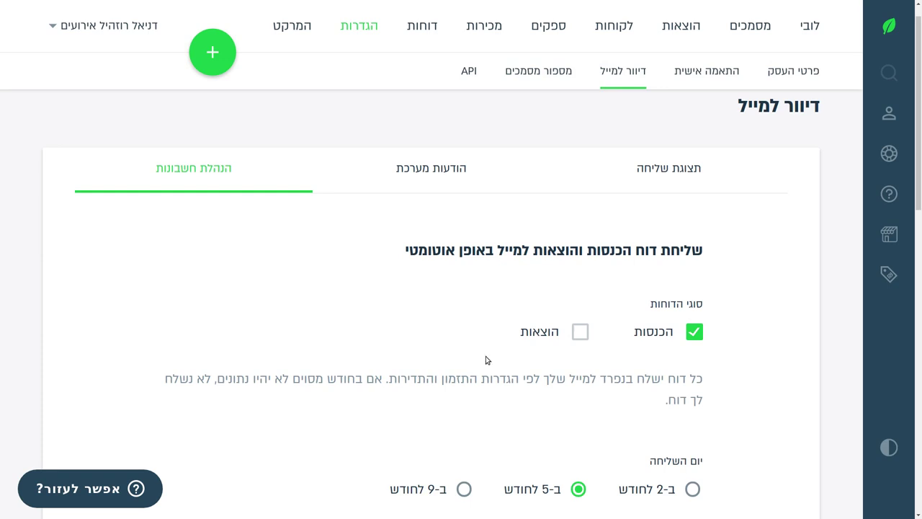
triple_click(713, 256)
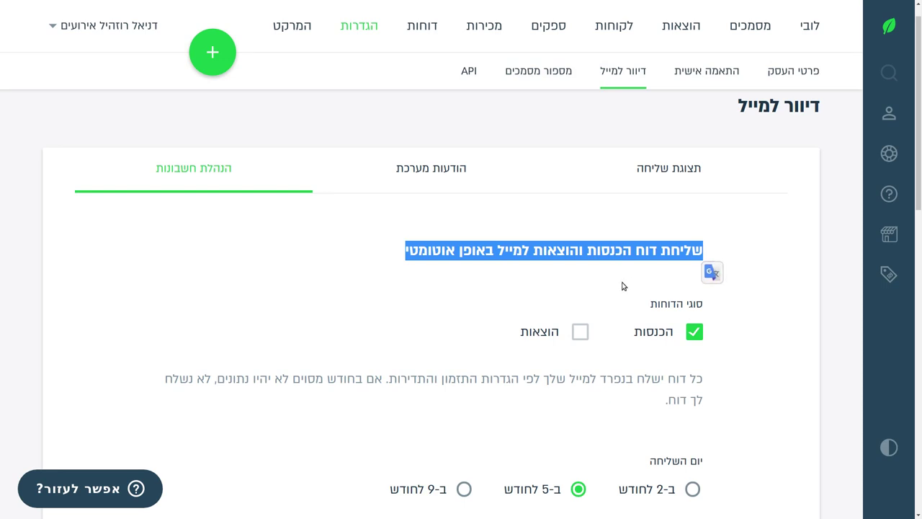
left_click(551, 280)
left_click_drag(499, 253, 522, 253)
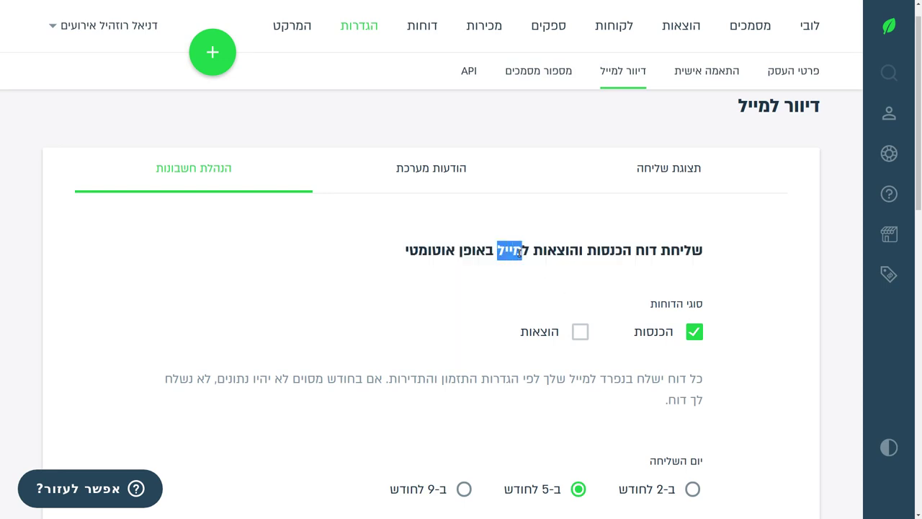
left_click(569, 237)
scroll(417, 191, "down", 2)
scroll(415, 191, "up", 1)
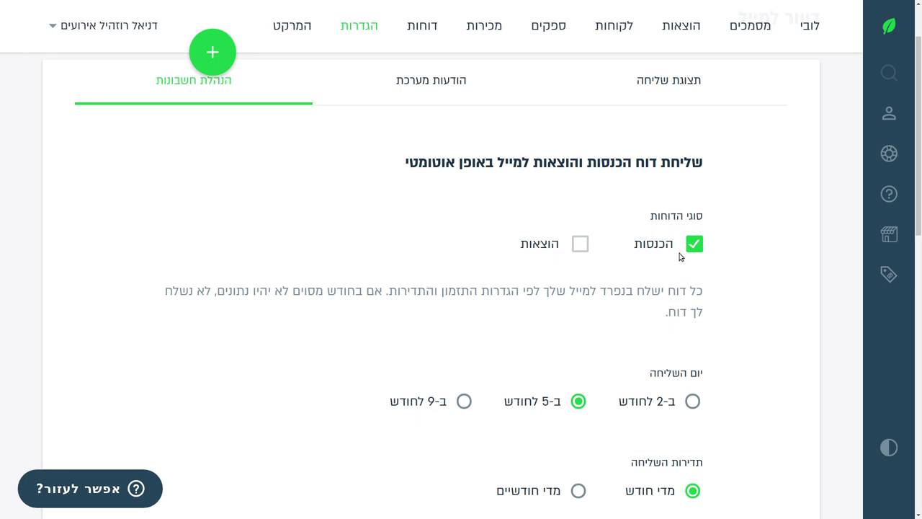
left_click(580, 245)
left_click(580, 245)
scroll(379, 328, "down", 1)
scroll(377, 326, "down", 2)
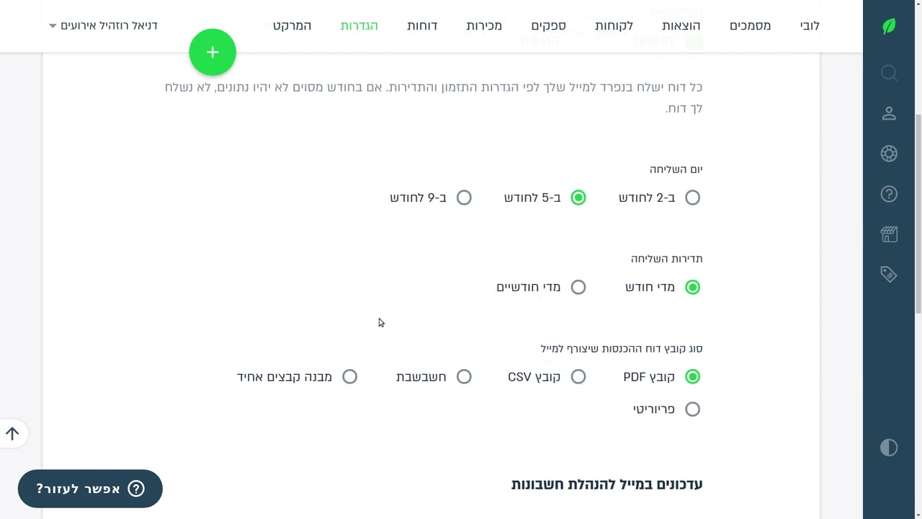
scroll(489, 272, "down", 2)
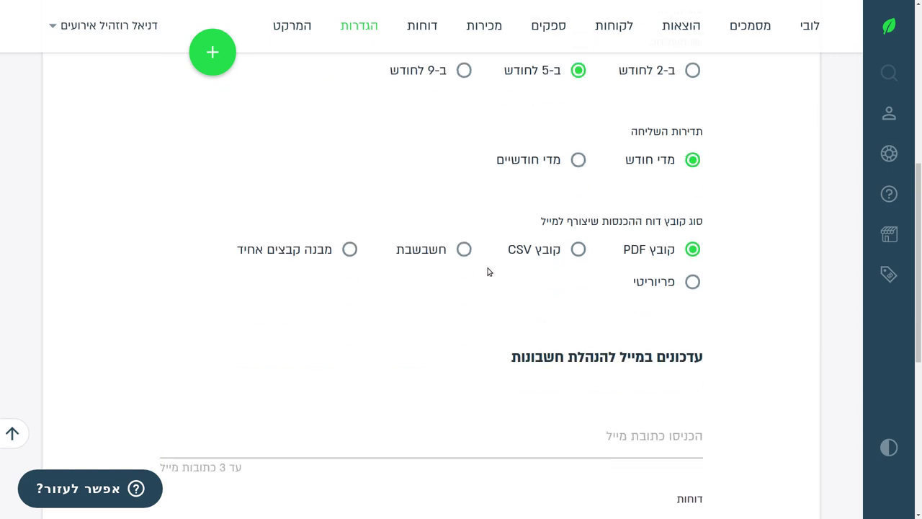
scroll(625, 243, "down", 1)
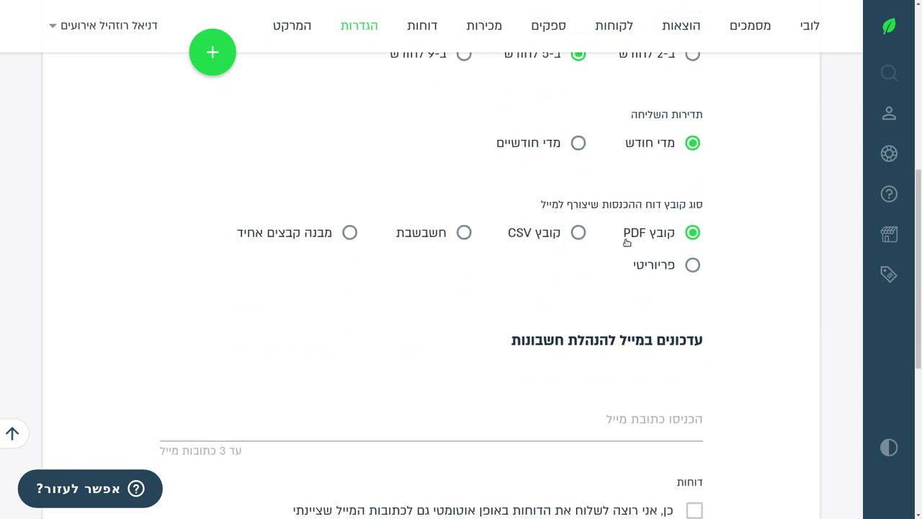
scroll(426, 221, "down", 2)
scroll(401, 270, "up", 10)
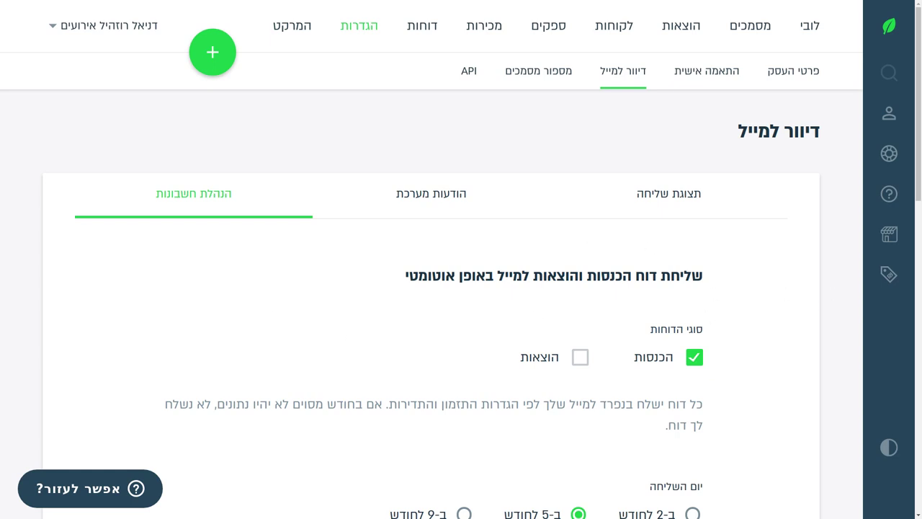
Open Document numbering and scroll past quotes (300) and orders (10001) to the receipt and purchase order (90001) fields.
left_click(538, 71)
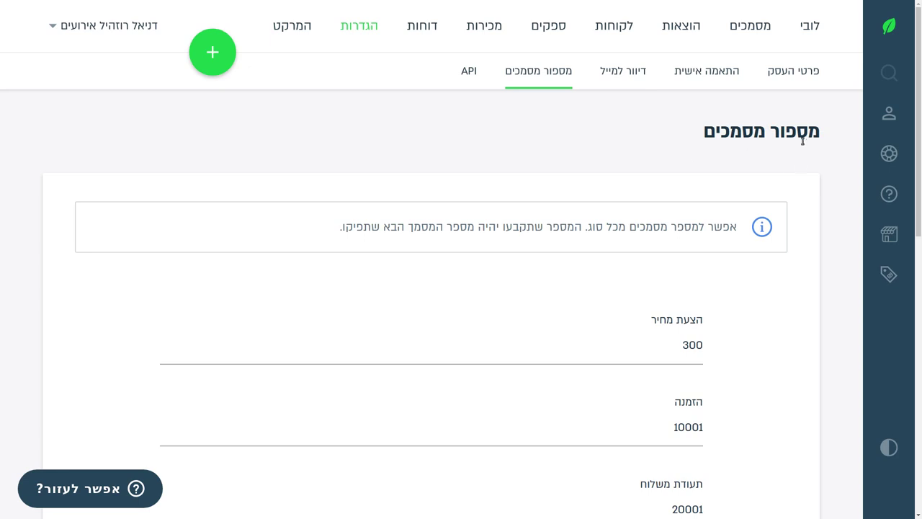
left_click_drag(818, 134, 703, 138)
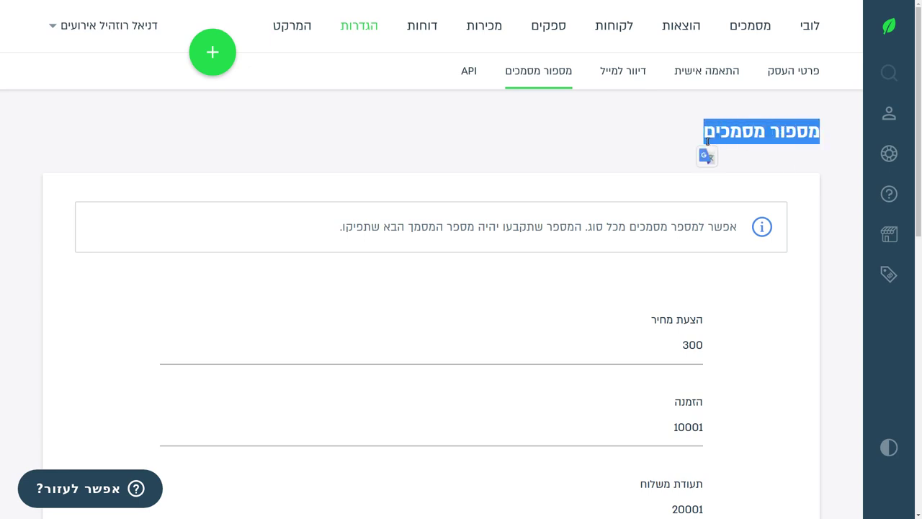
scroll(695, 155, "down", 2)
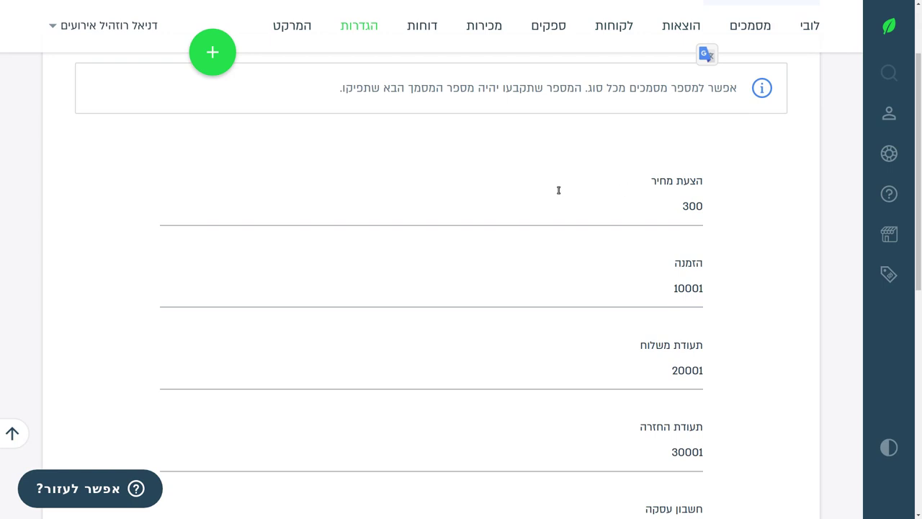
scroll(556, 191, "up", 2)
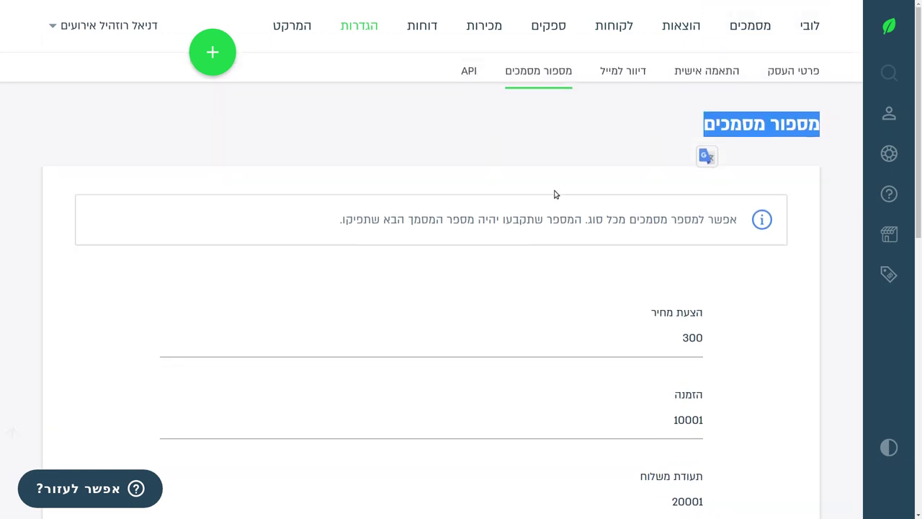
scroll(555, 193, "down", 1)
scroll(556, 194, "down", 7)
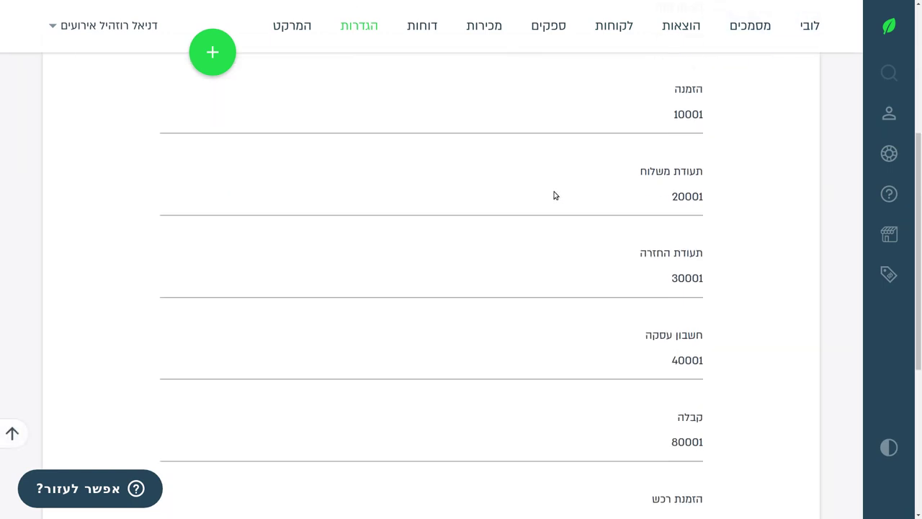
scroll(381, 305, "up", 8)
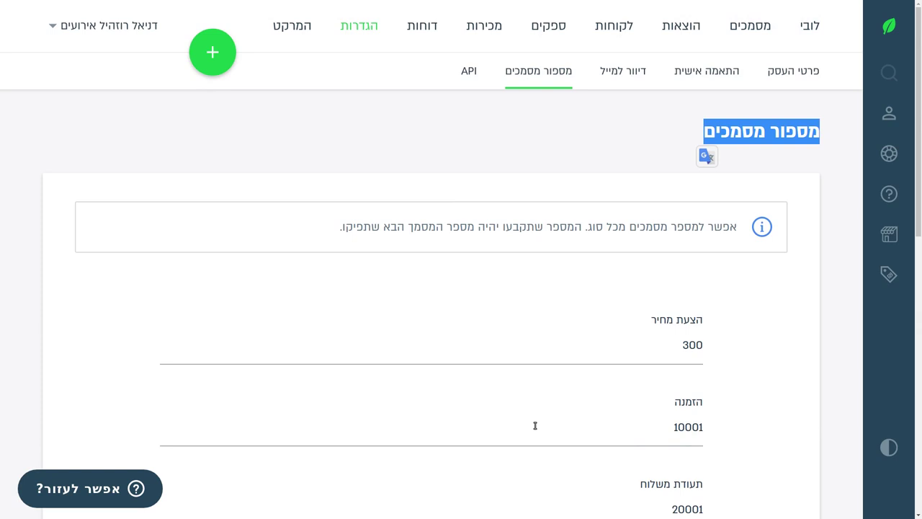
scroll(709, 353, "down", 3)
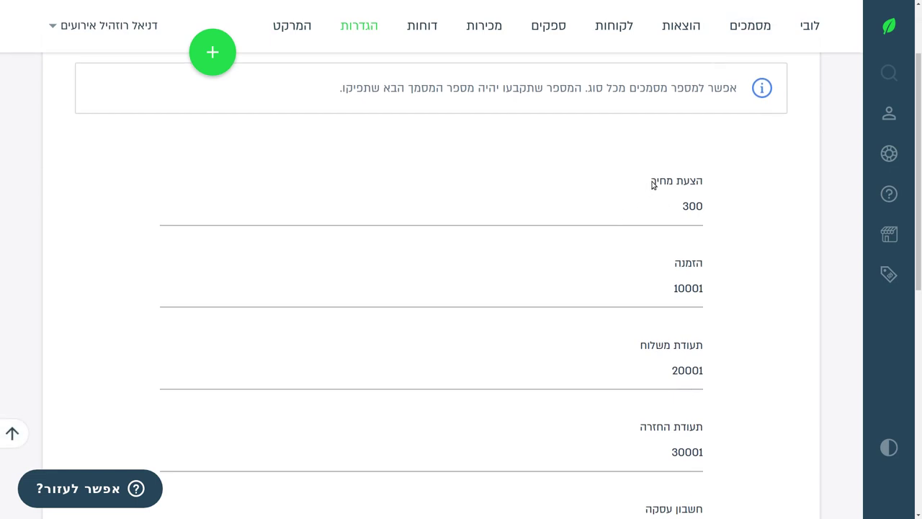
left_click(654, 182)
scroll(637, 246, "down", 3)
scroll(637, 243, "down", 3)
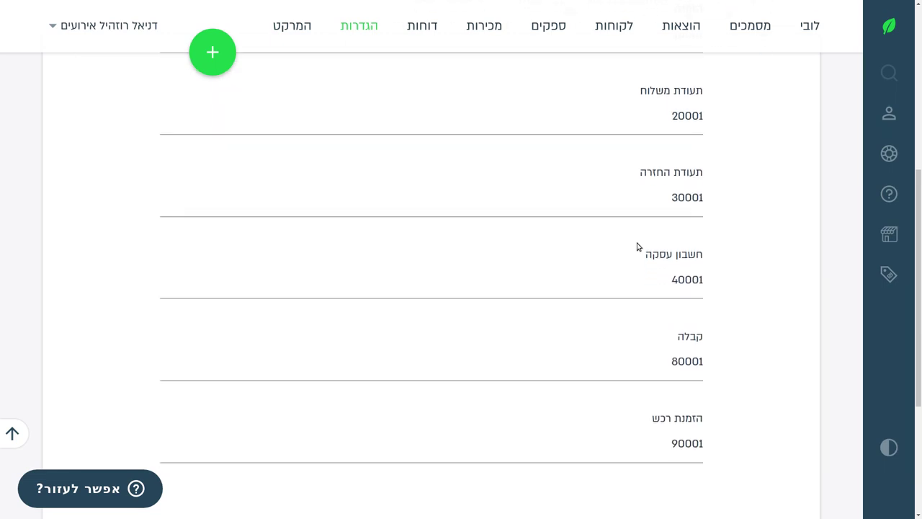
Change the receipt (קבלה) starting number from 80001 to 101.
left_click(687, 362)
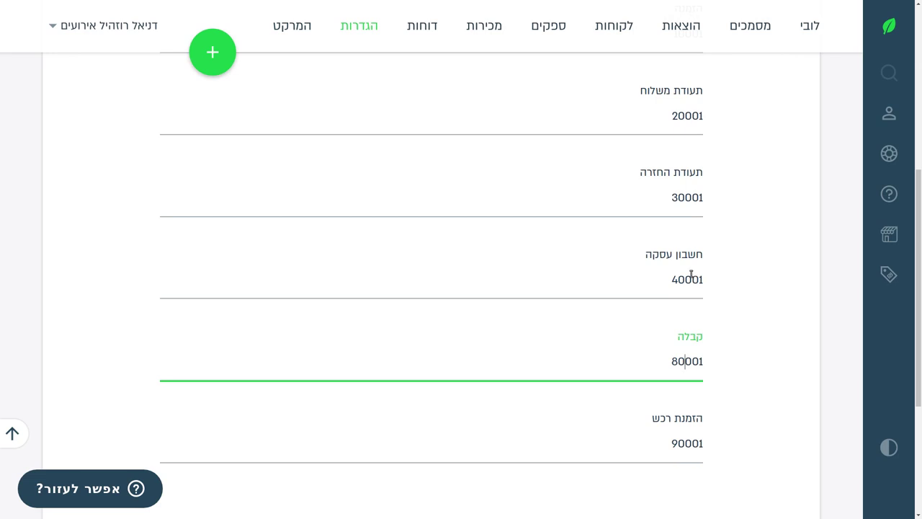
key("ctrl+a")
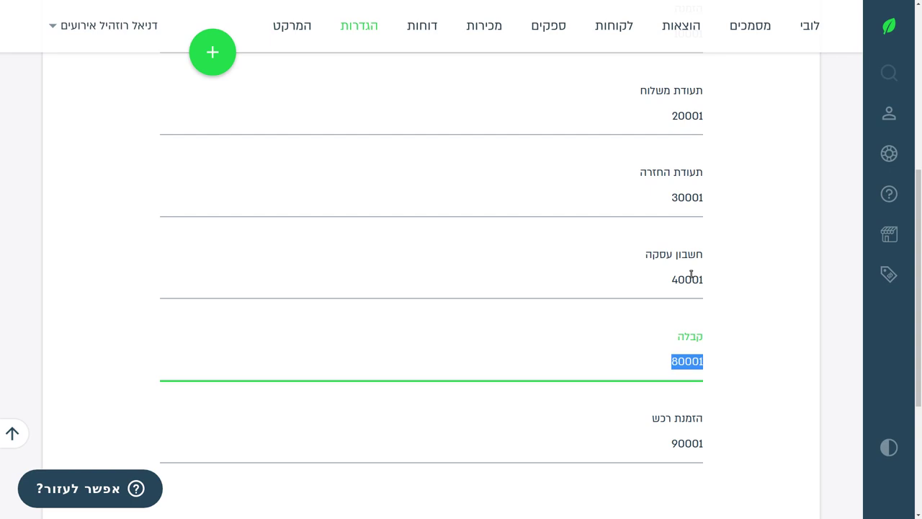
type("100")
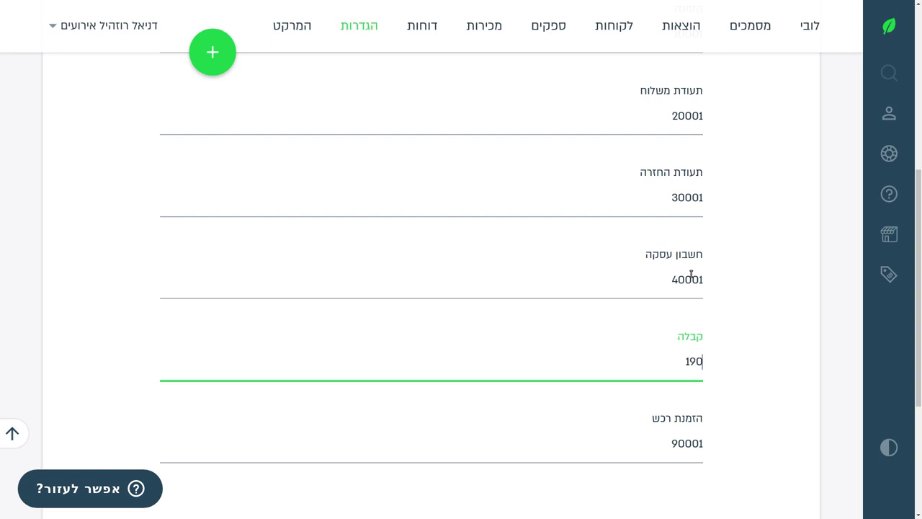
key("BackSpace")
key("BackSpace")
type("01")
Replace the transaction account starting number with 001 and go to the marketplace (המרקט).
scroll(604, 150, "up", 2)
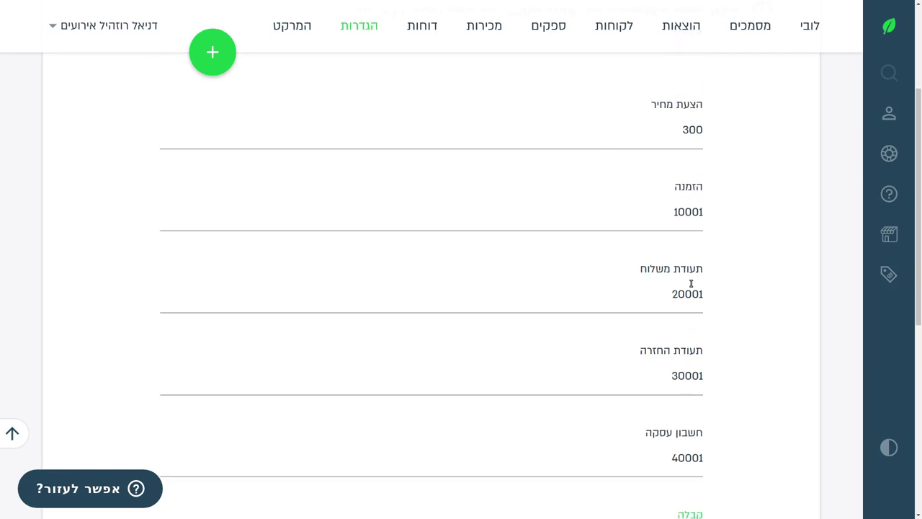
scroll(616, 237, "down", 2)
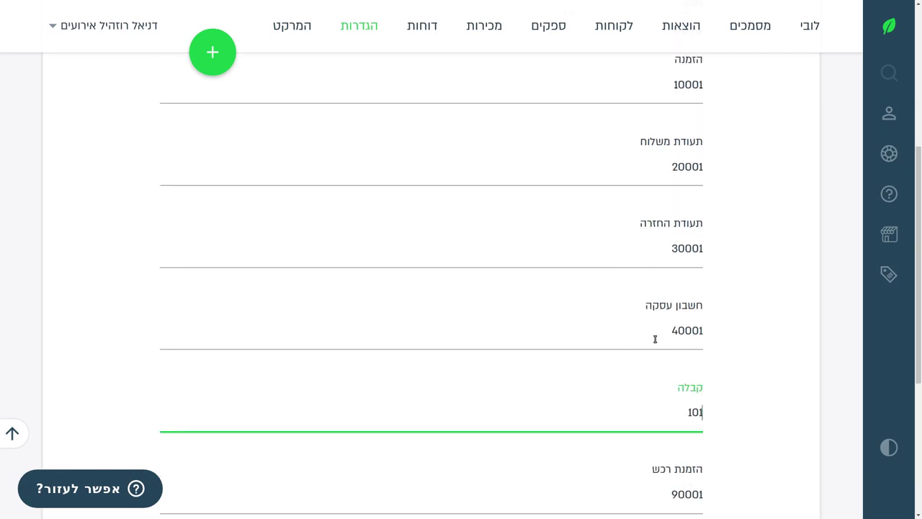
left_click(655, 340)
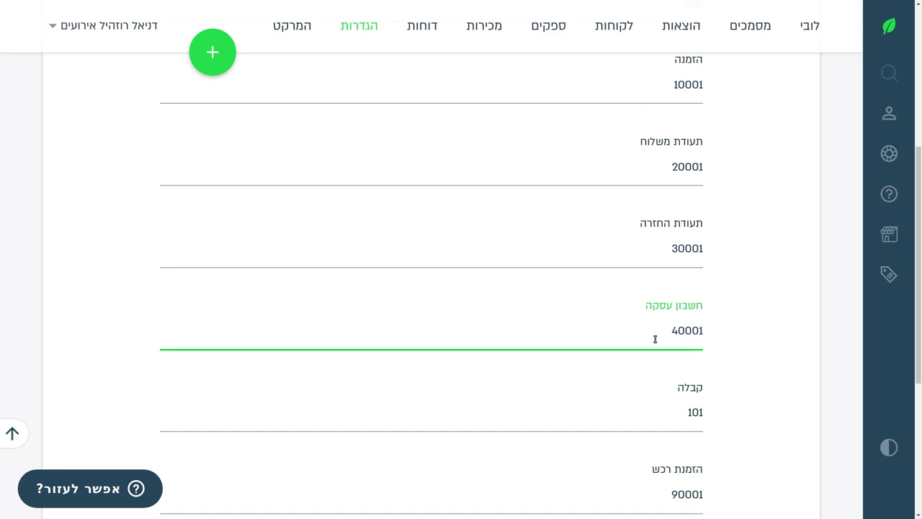
key("ctrl+a")
type("001")
left_click(889, 234)
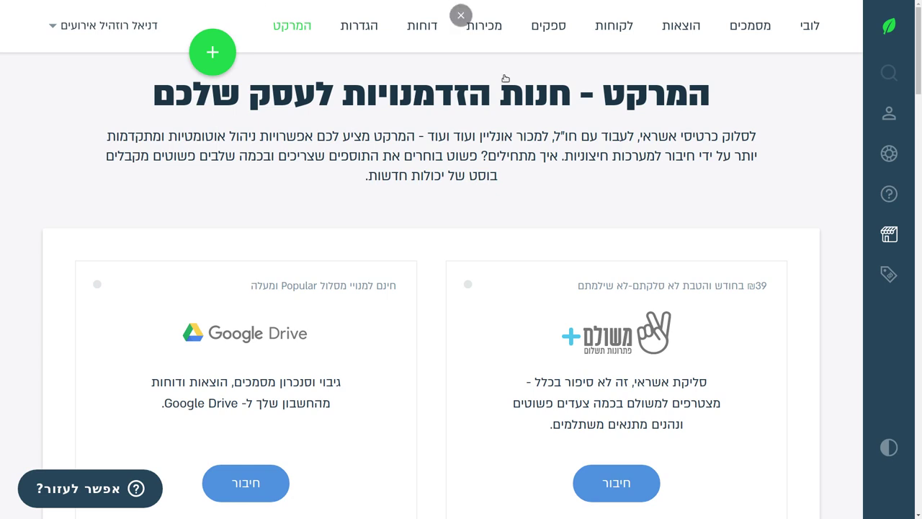
left_click_drag(491, 98, 159, 104)
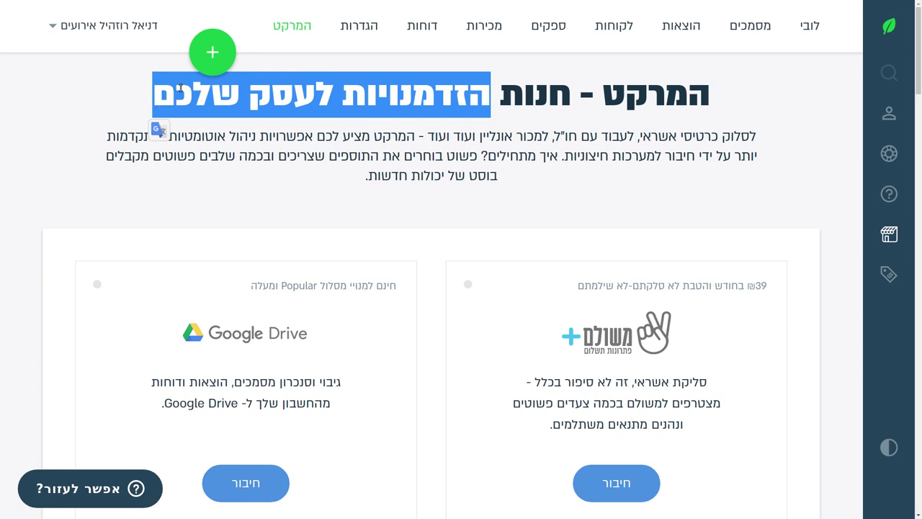
left_click(400, 108)
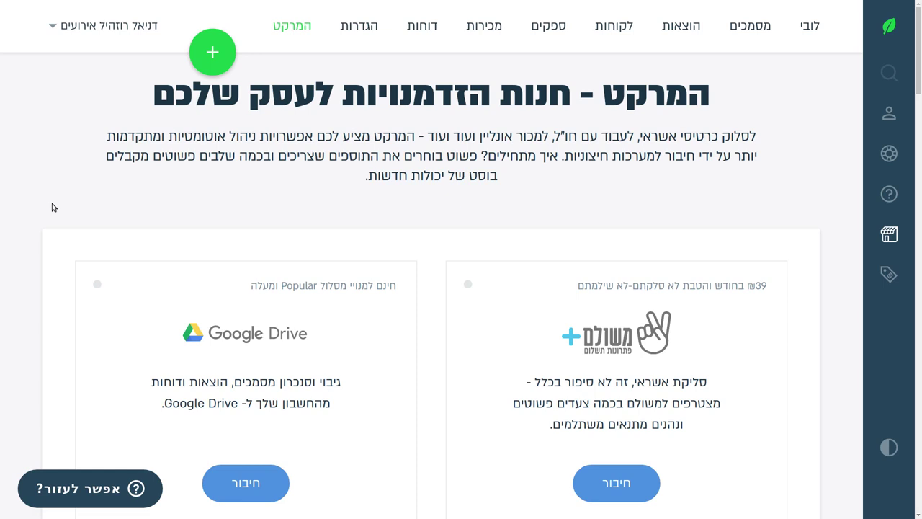
scroll(282, 194, "down", 2)
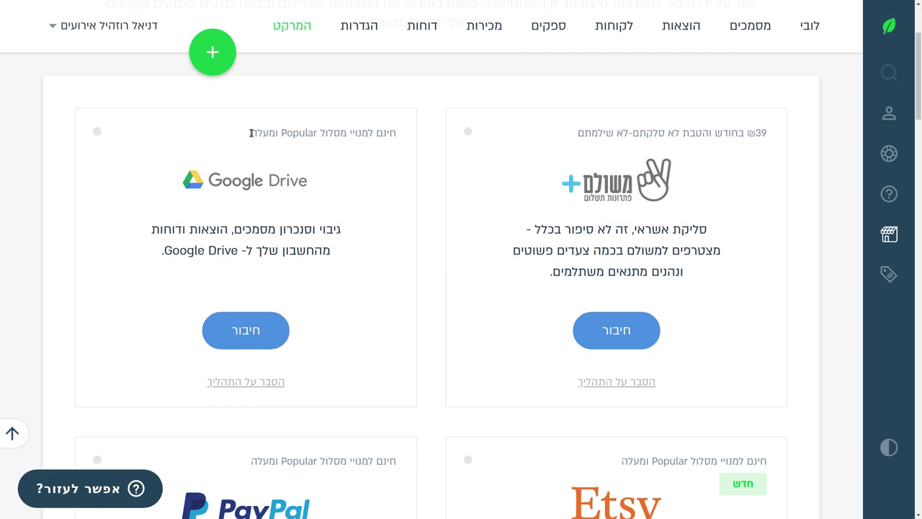
left_click_drag(251, 133, 396, 134)
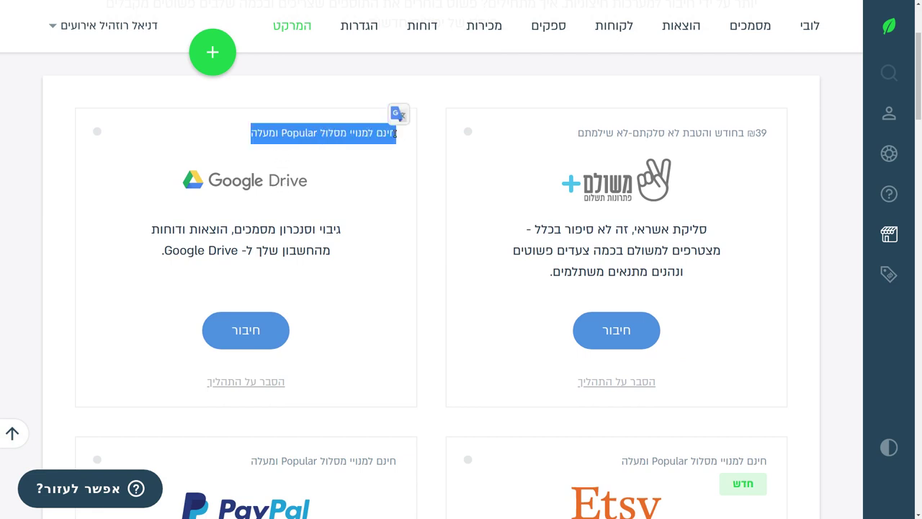
left_click(366, 116)
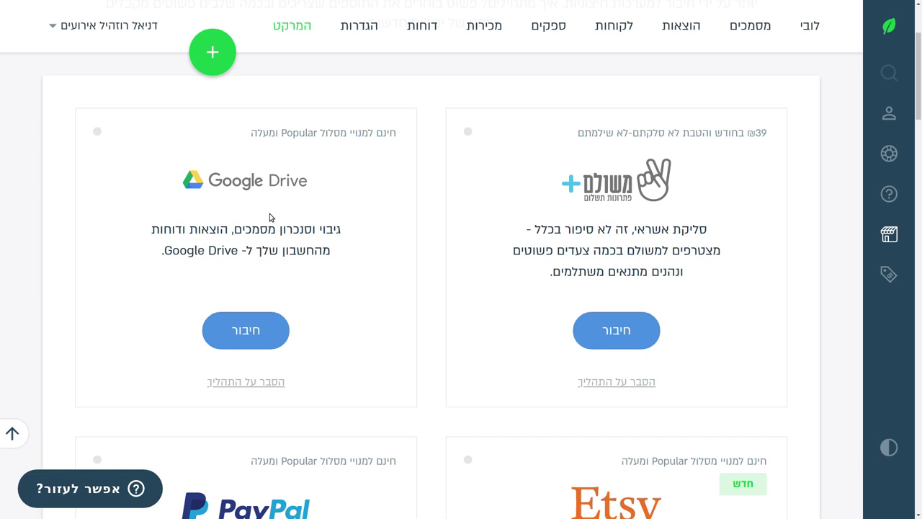
scroll(498, 206, "down", 4)
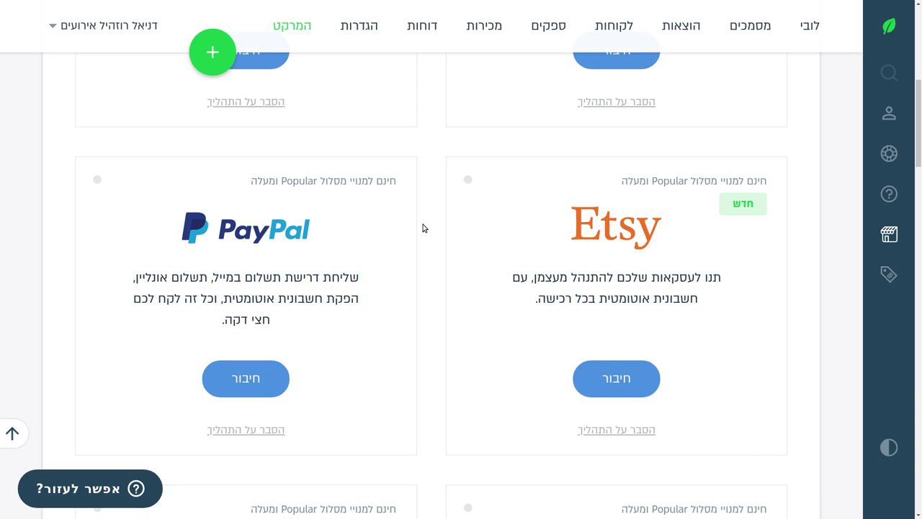
scroll(737, 243, "down", 1)
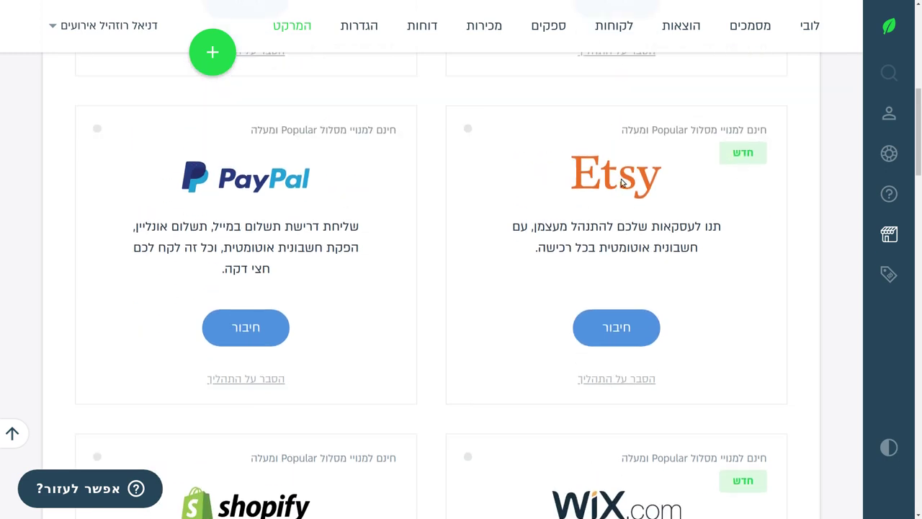
scroll(478, 202, "down", 2)
scroll(477, 206, "up", 3)
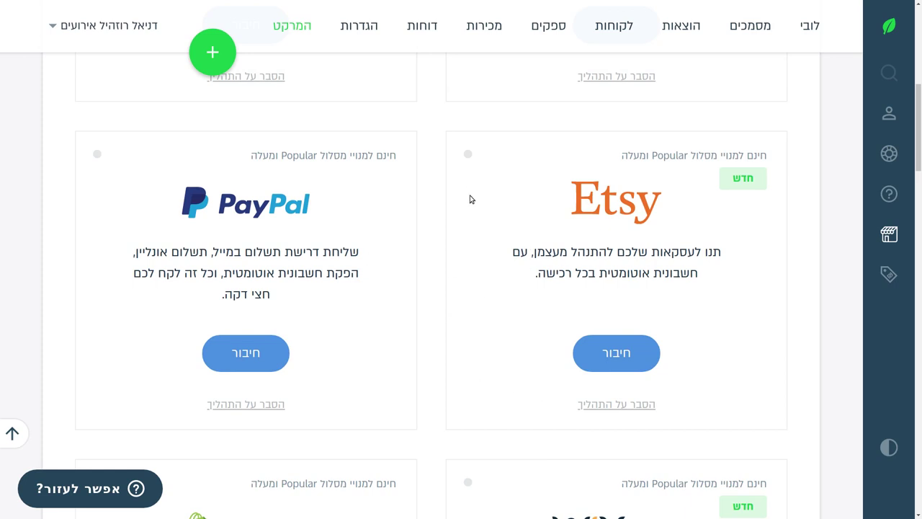
scroll(287, 237, "down", 4)
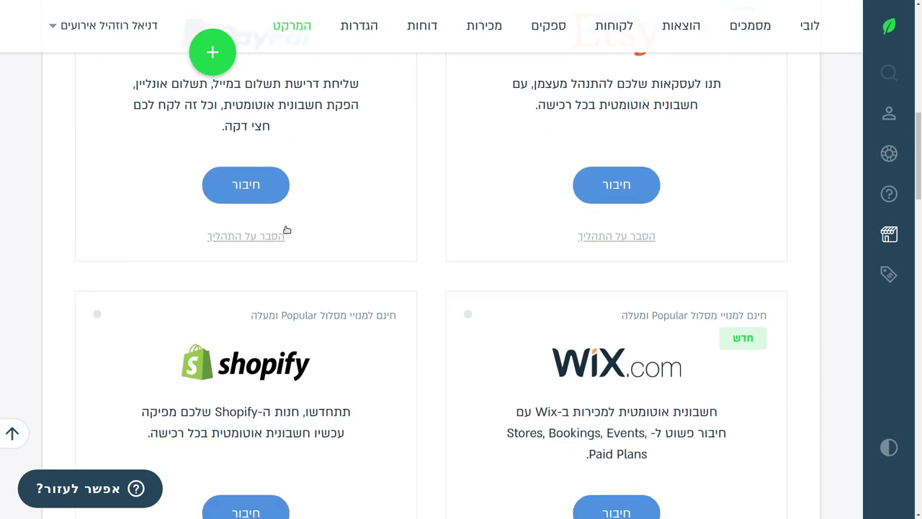
scroll(286, 229, "down", 6)
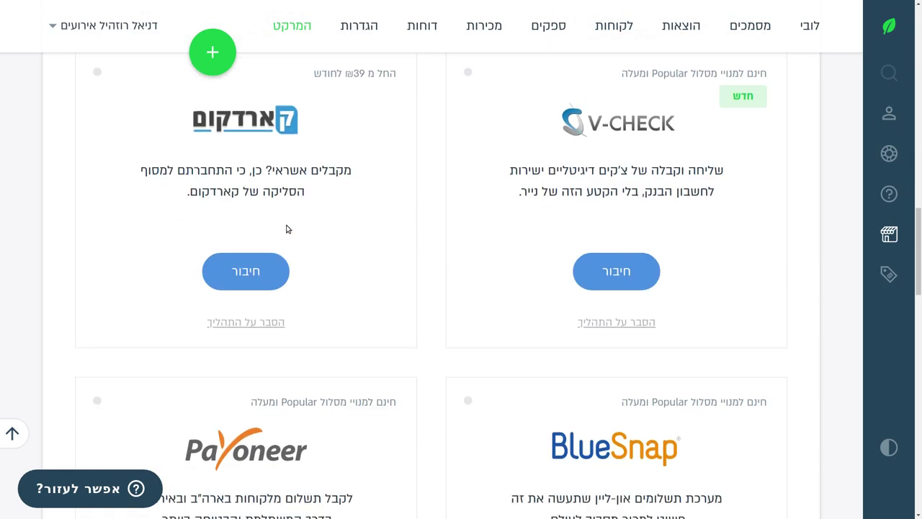
scroll(288, 228, "up", 1)
scroll(254, 210, "up", 1)
scroll(375, 247, "down", 5)
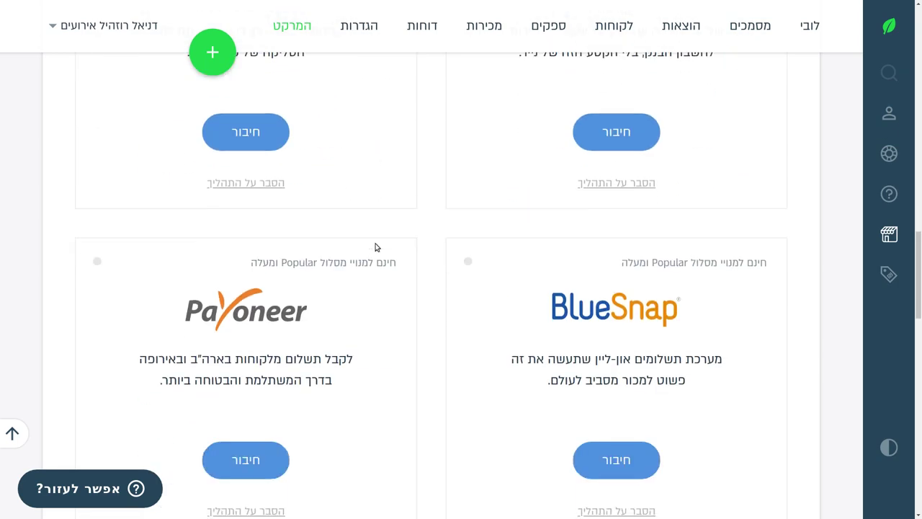
scroll(375, 247, "down", 2)
scroll(374, 247, "down", 2)
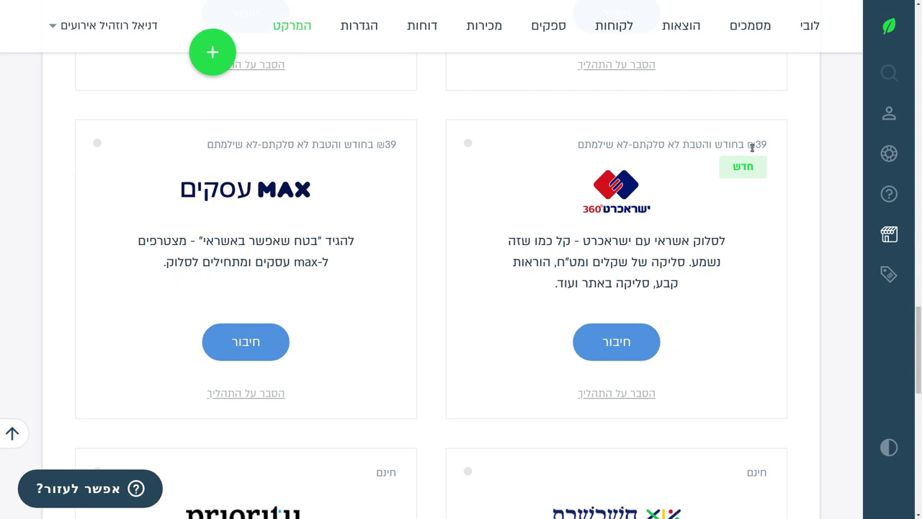
left_click_drag(753, 144, 766, 144)
scroll(394, 218, "down", 9)
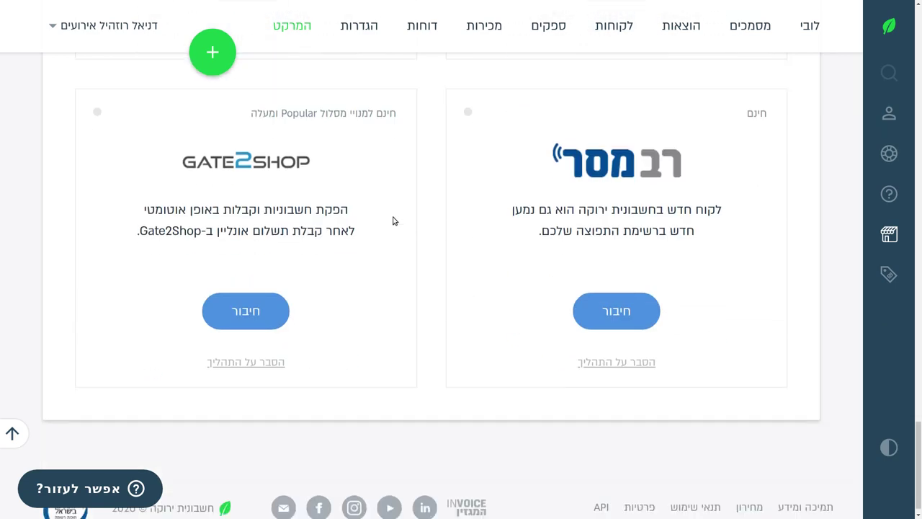
scroll(394, 221, "up", 12)
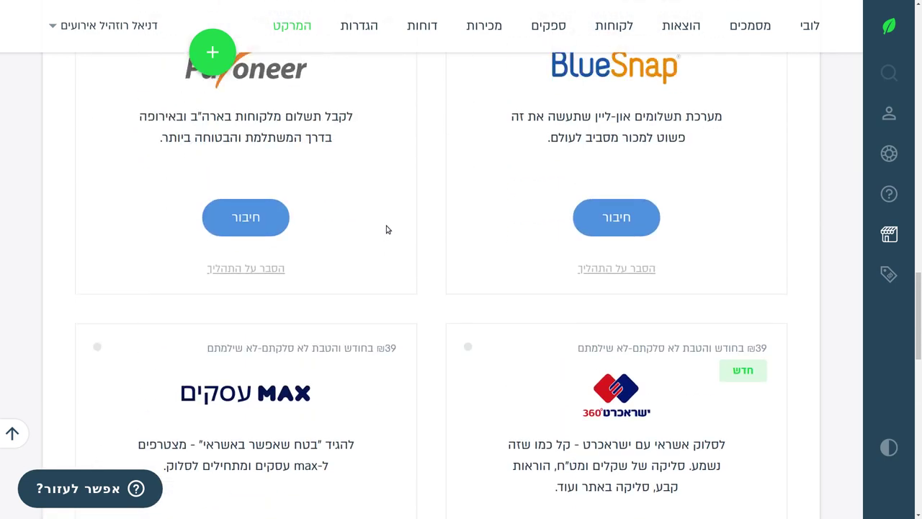
scroll(387, 228, "up", 8)
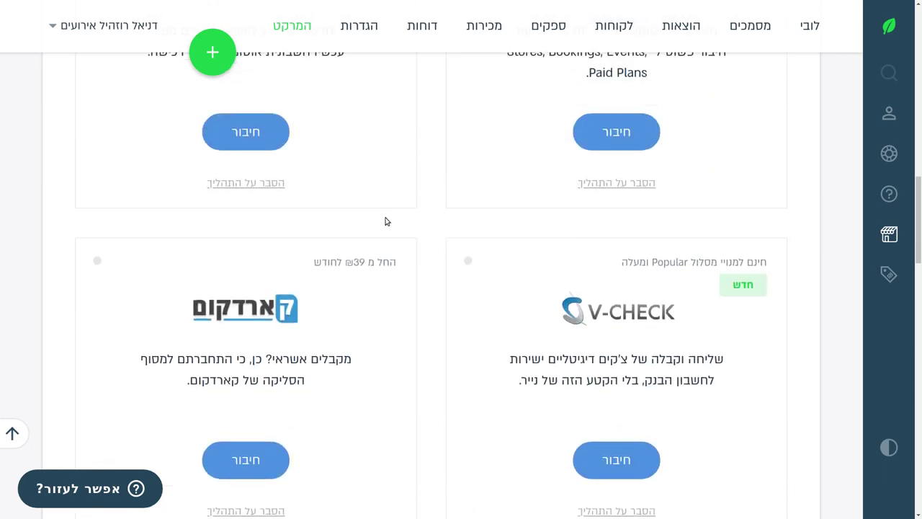
scroll(387, 222, "up", 8)
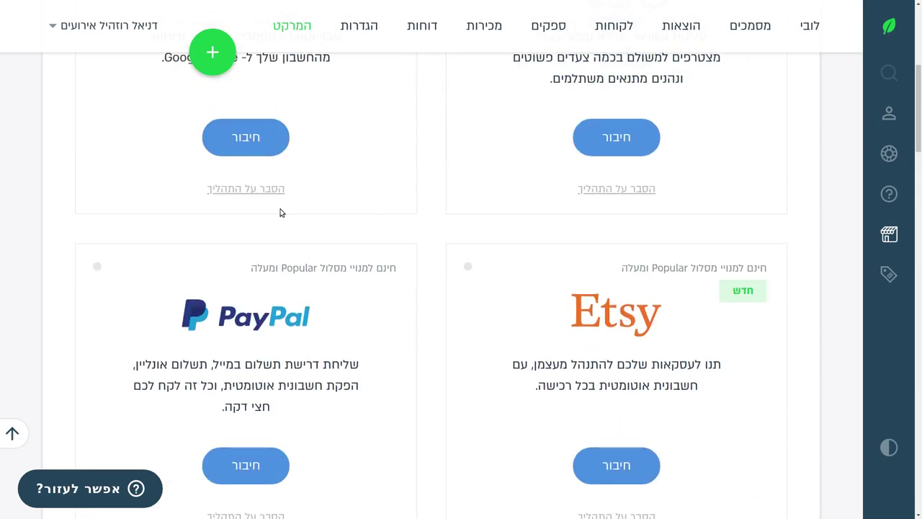
scroll(281, 212, "up", 4)
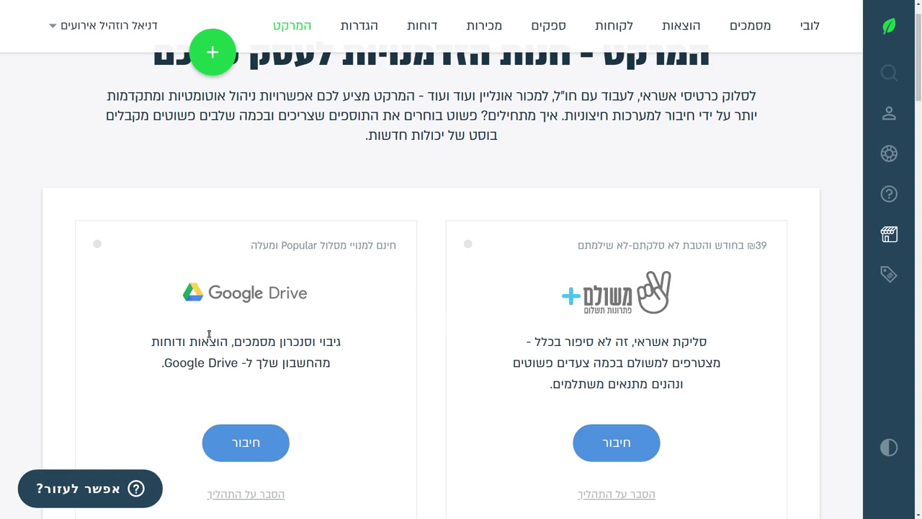
scroll(188, 357, "down", 2)
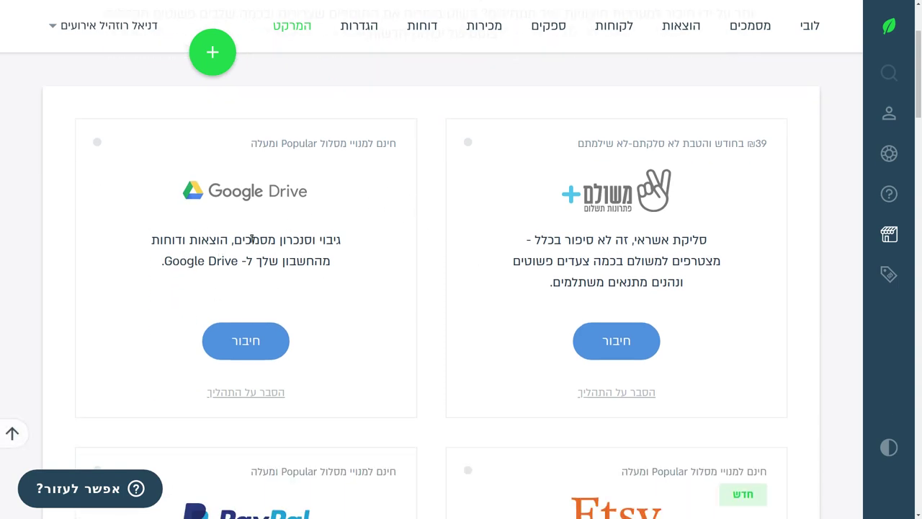
scroll(196, 274, "down", 5)
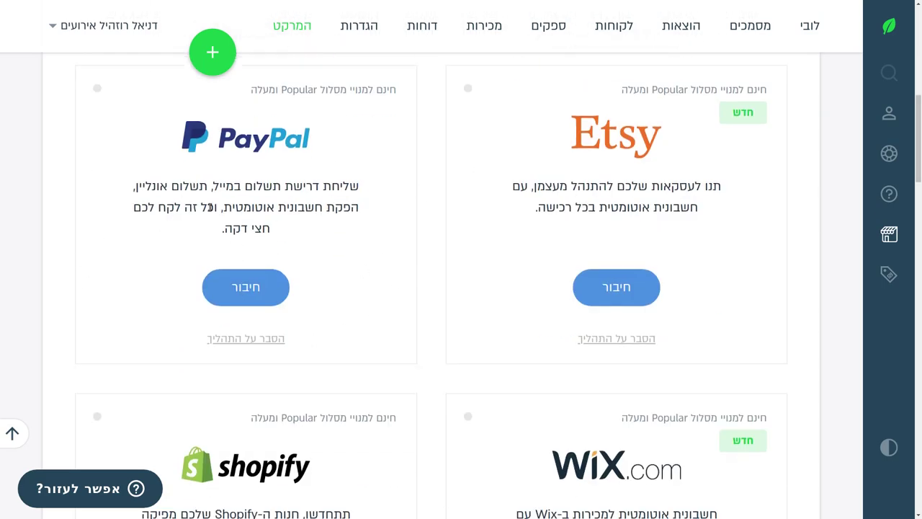
double_click(285, 92)
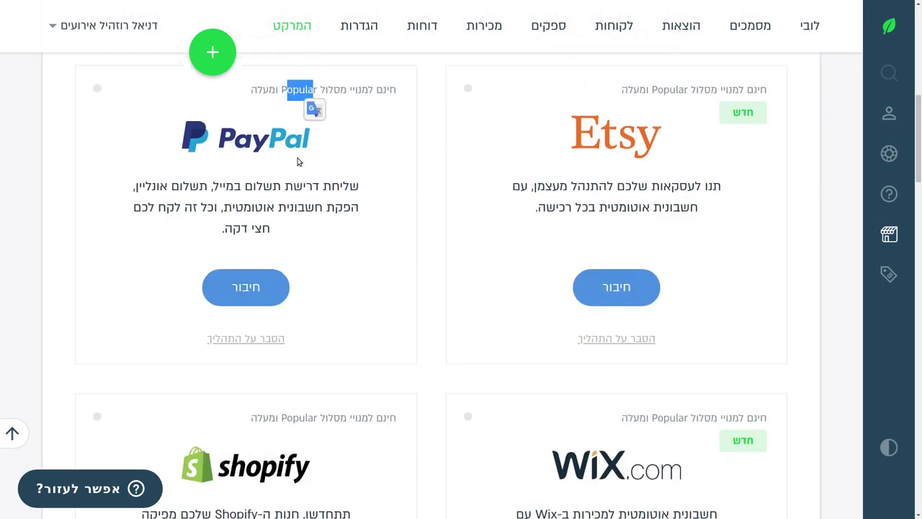
scroll(287, 178, "down", 6)
scroll(285, 179, "down", 7)
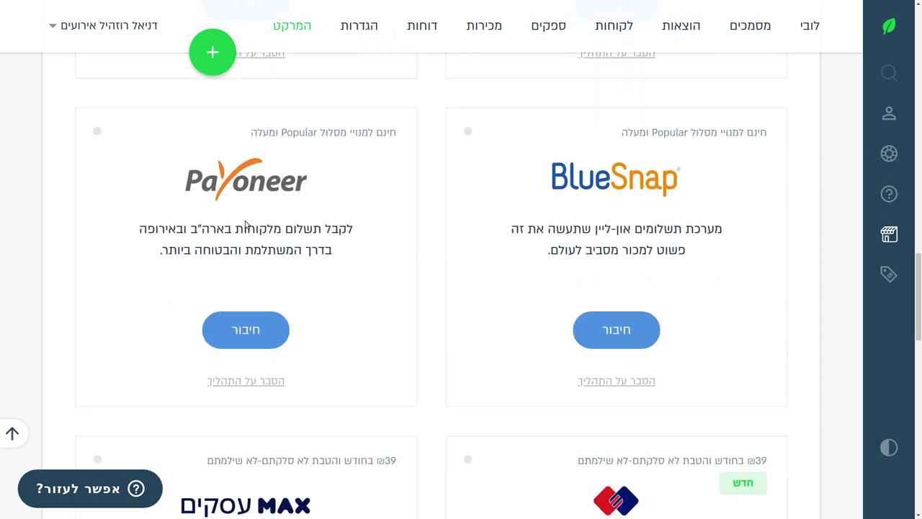
scroll(226, 236, "up", 9)
scroll(225, 236, "up", 5)
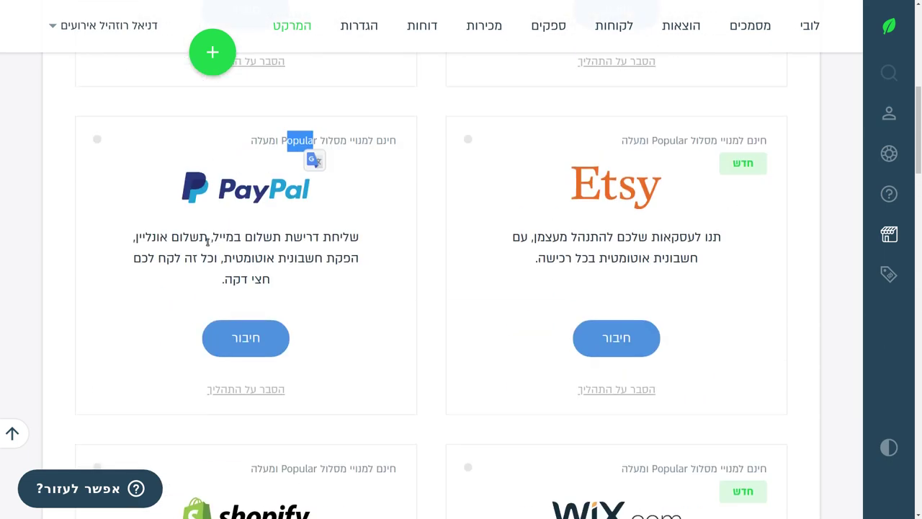
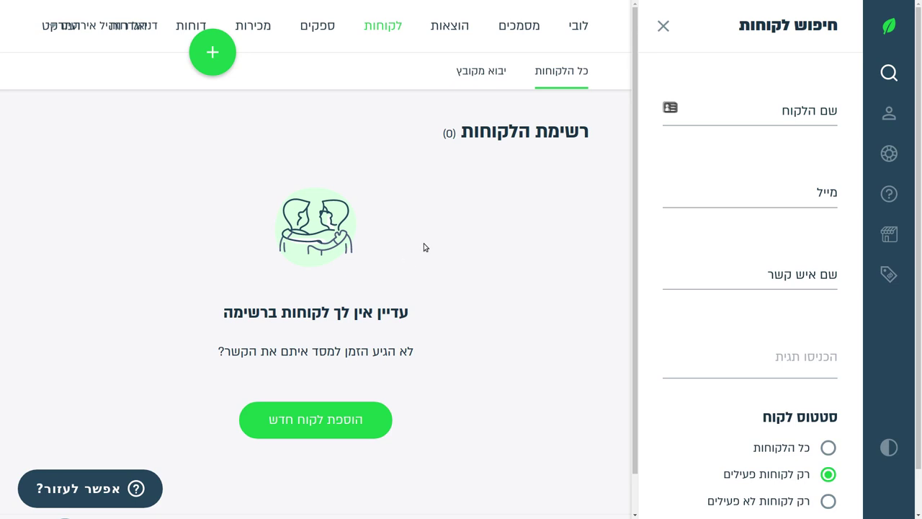
Look through the expenses, suppliers, receipts, reports, settings and marketplace sections, ending on customers.
key("ctrl+minus")
key("ctrl+minus")
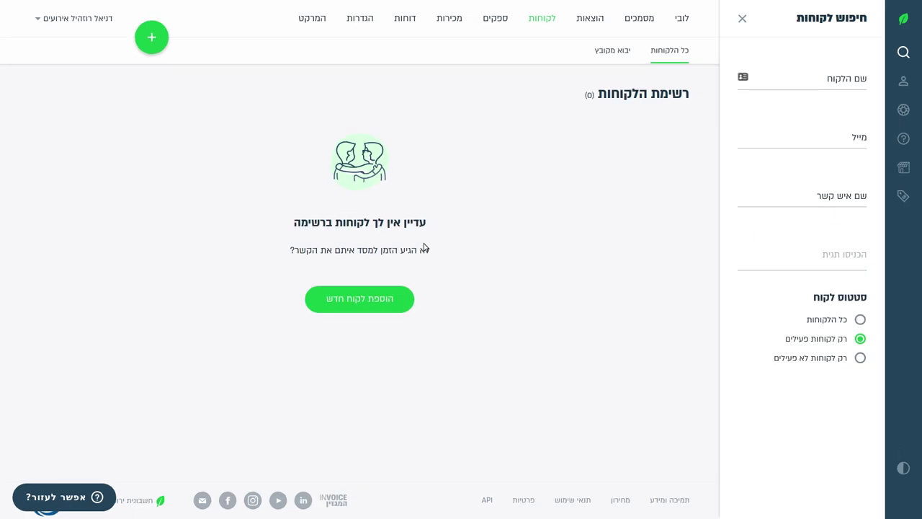
key("ctrl+plus")
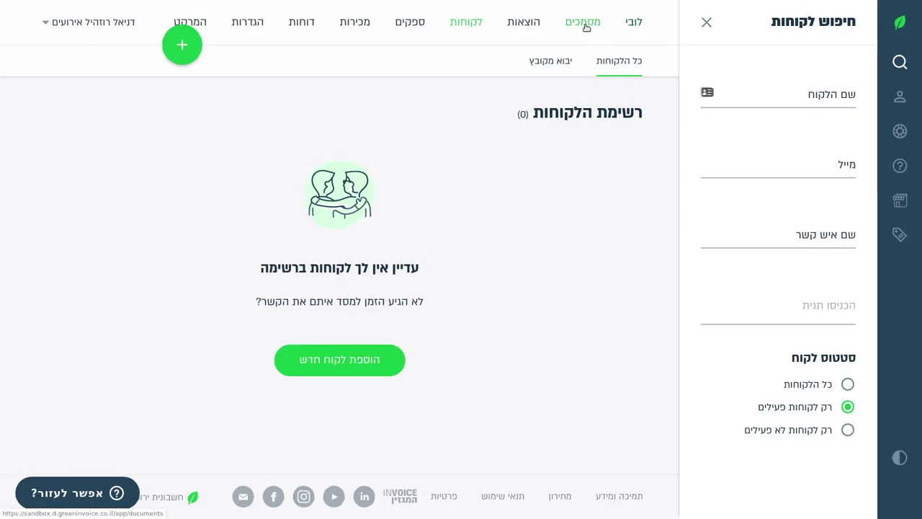
left_click(526, 32)
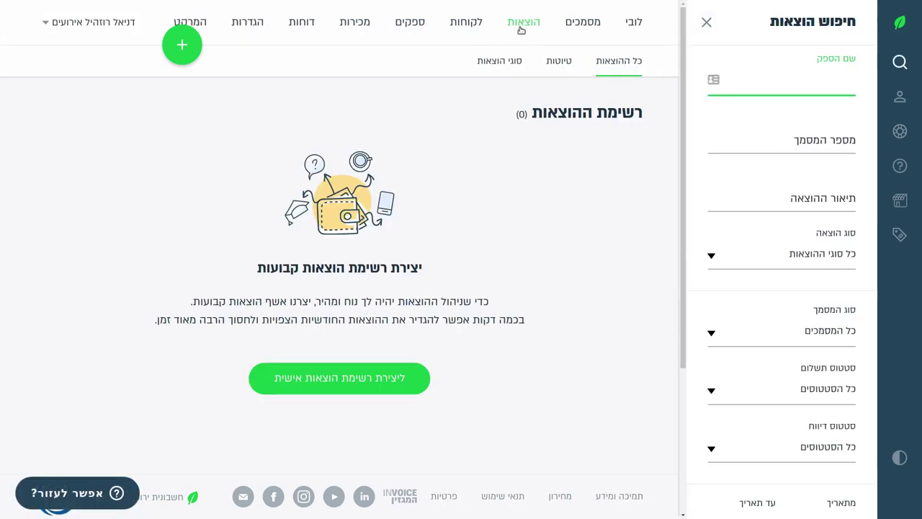
left_click(461, 27)
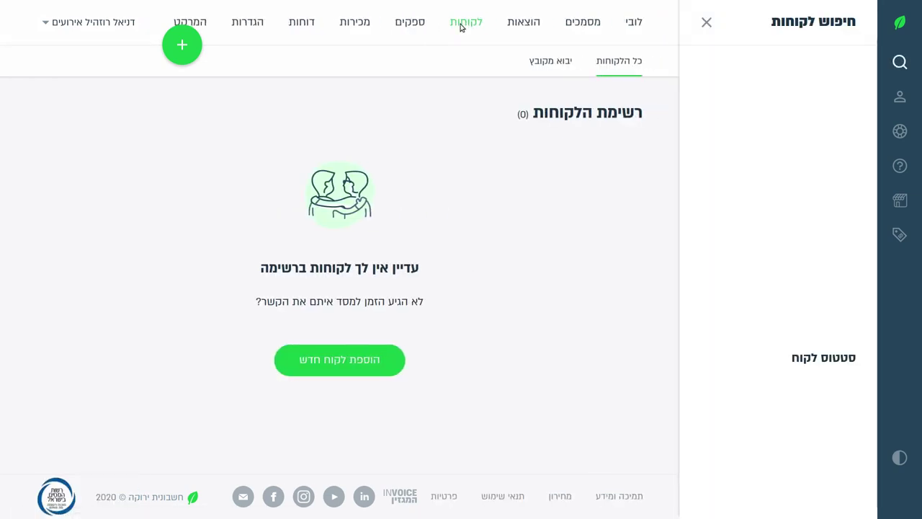
left_click(406, 26)
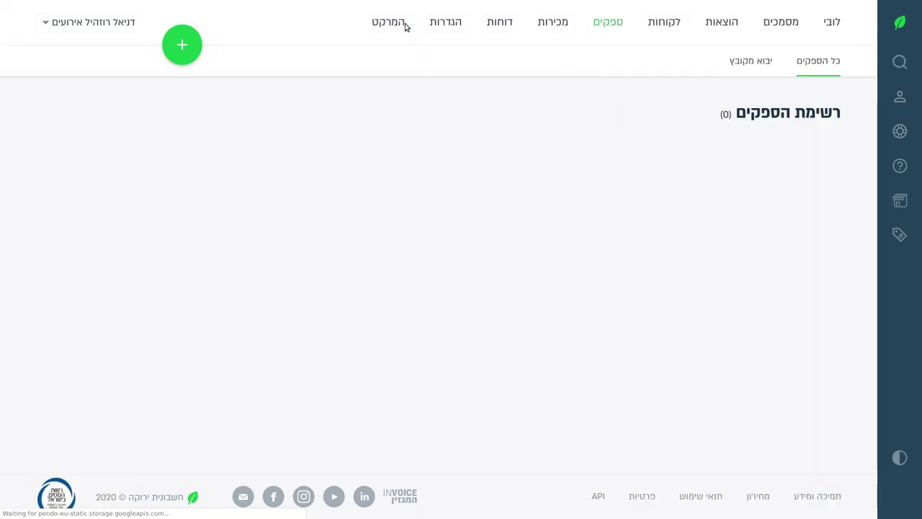
left_click(350, 26)
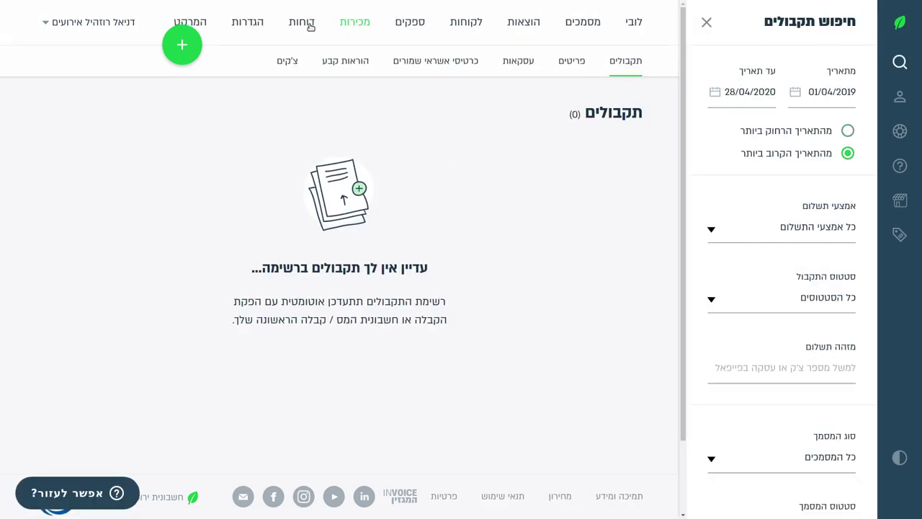
left_click(307, 24)
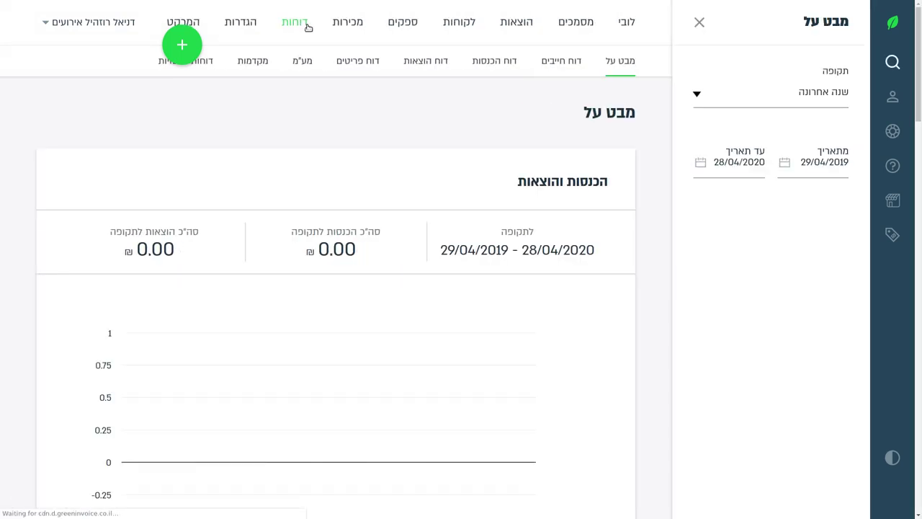
left_click(245, 25)
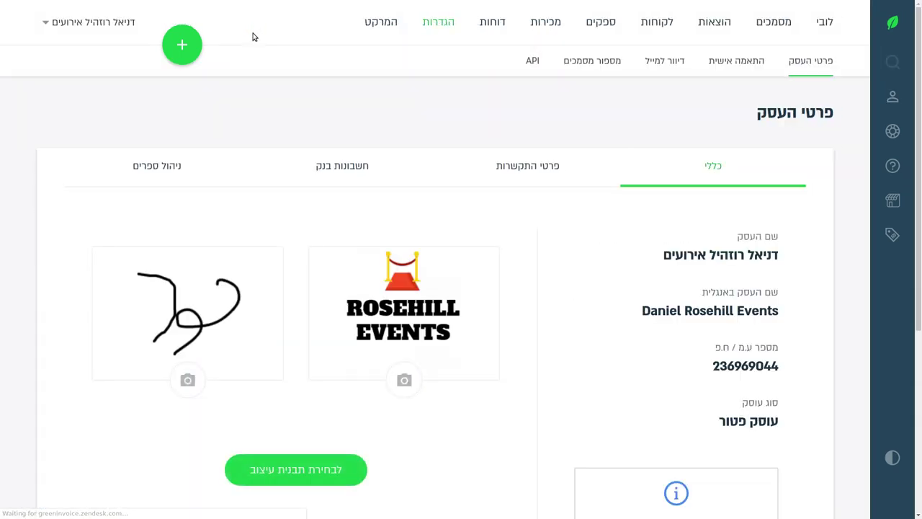
left_click(389, 22)
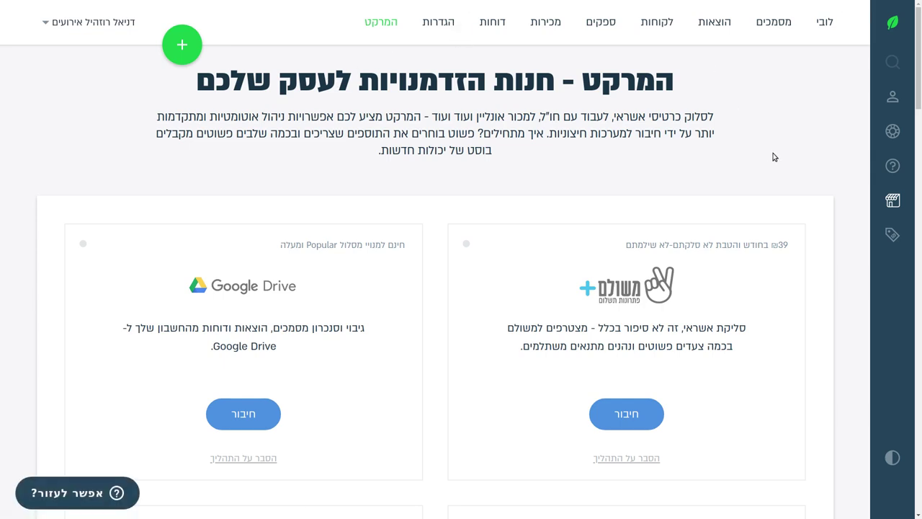
left_click(658, 22)
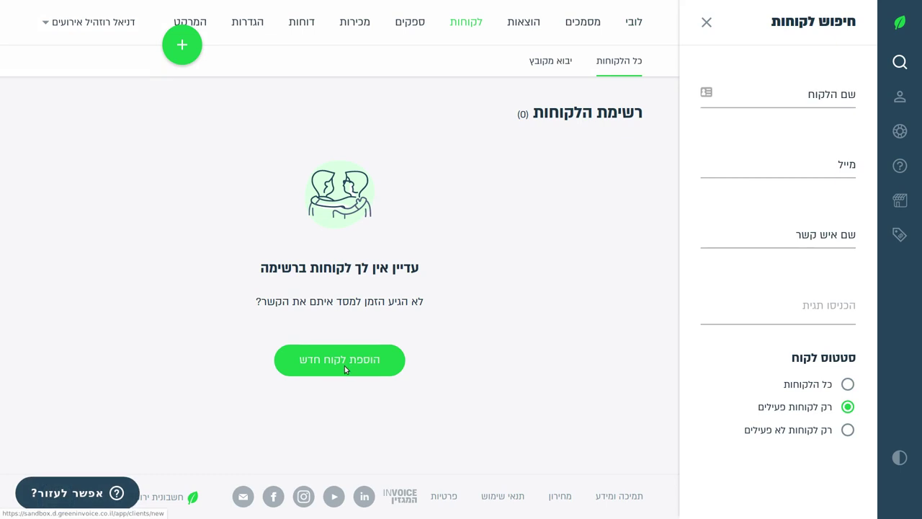
Start a new customer and enter the client's full name.
left_click(345, 365)
scroll(545, 148, "down", 2)
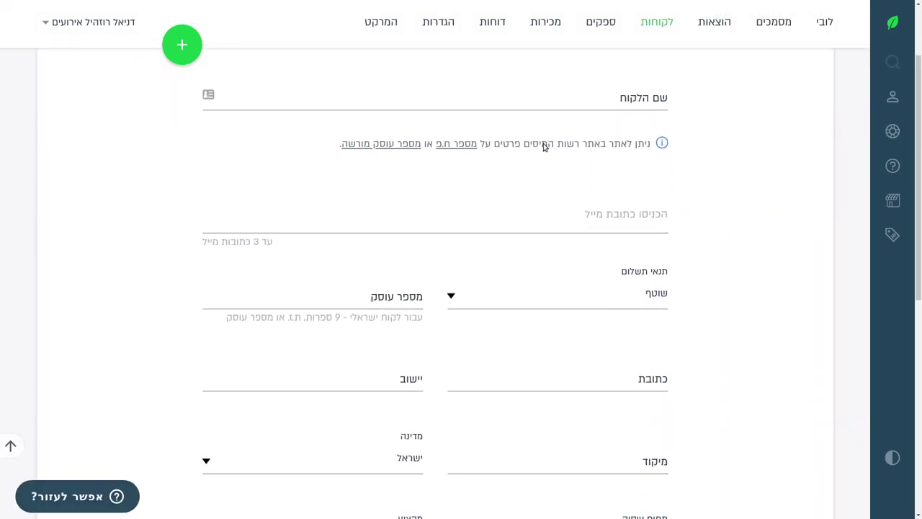
left_click(560, 93)
scroll(556, 237, "up", 2)
scroll(562, 237, "down", 2)
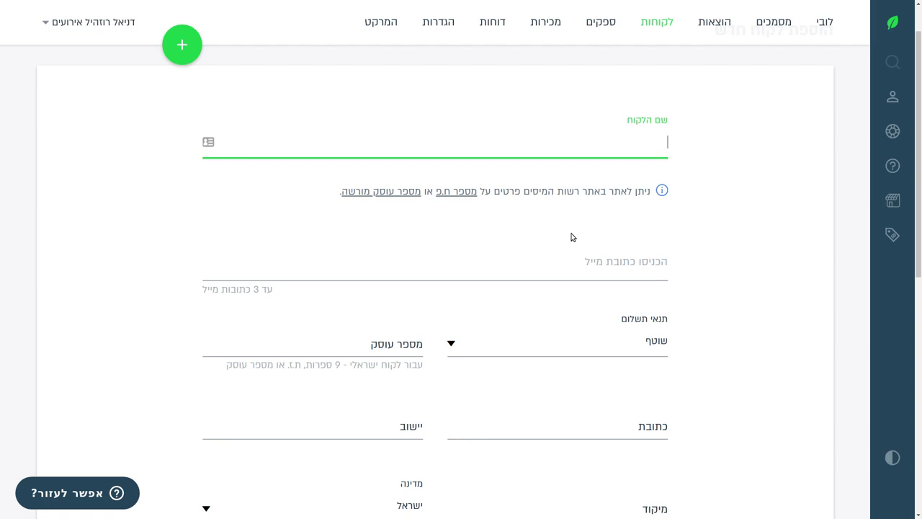
type("s")
type("דניא")
type("ל רוזהיל")
Add trial e-mail addresses for the client, then remove those chips again.
key("Tab")
key("Tab")
key("Tab")
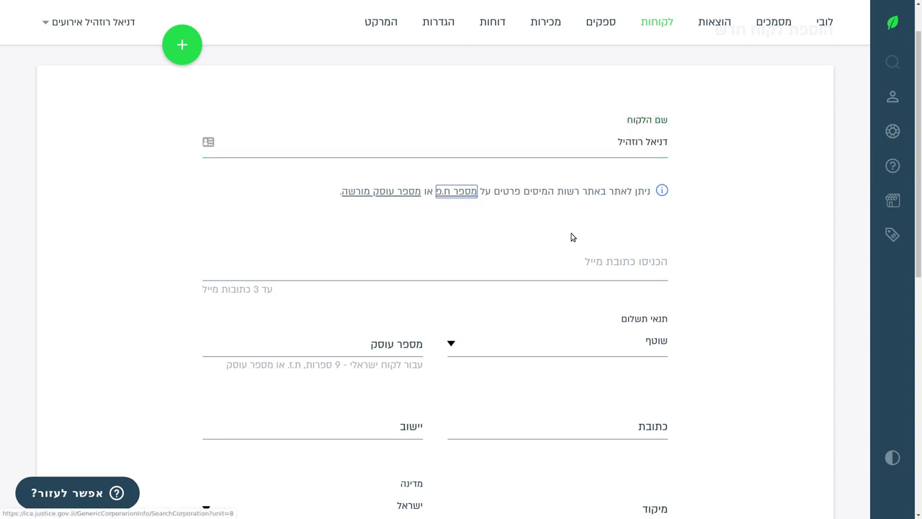
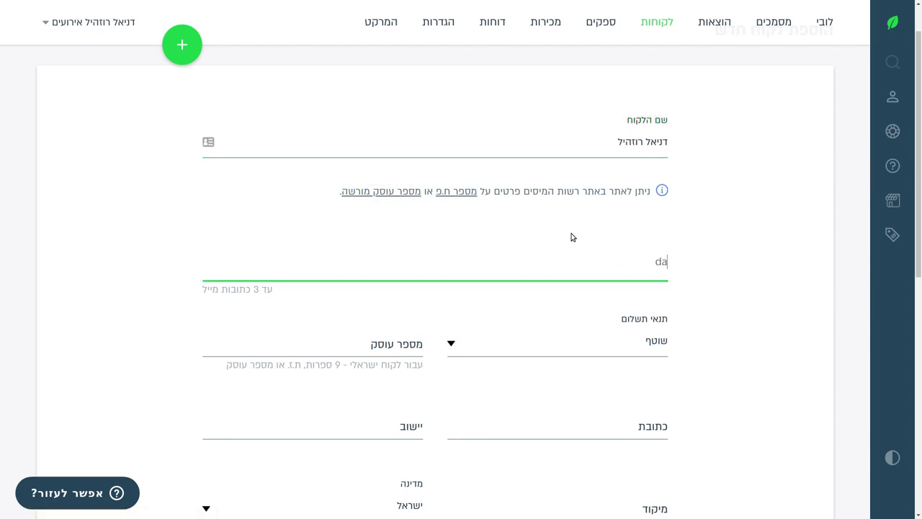
key("ctrl+a")
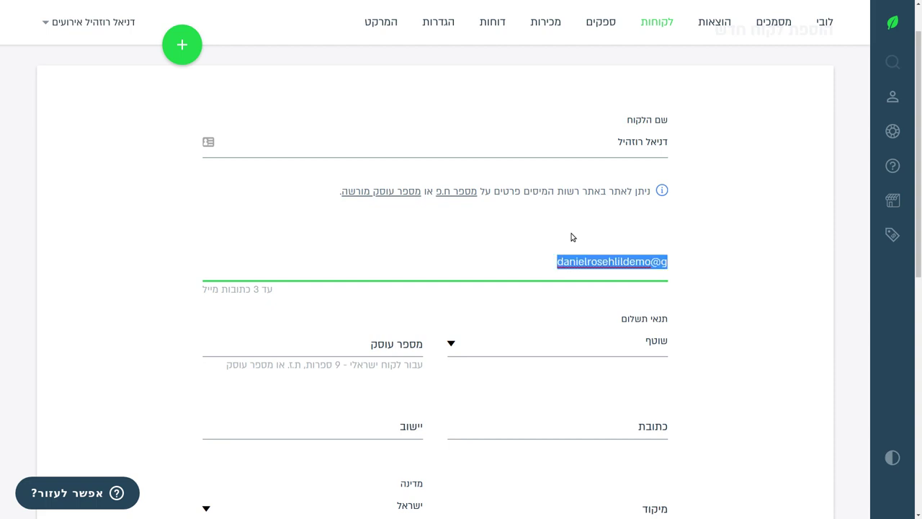
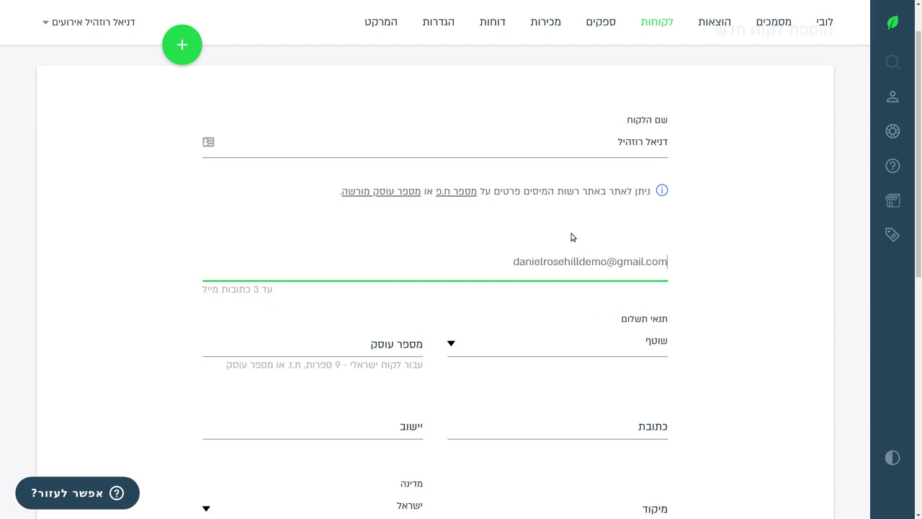
key("Tab")
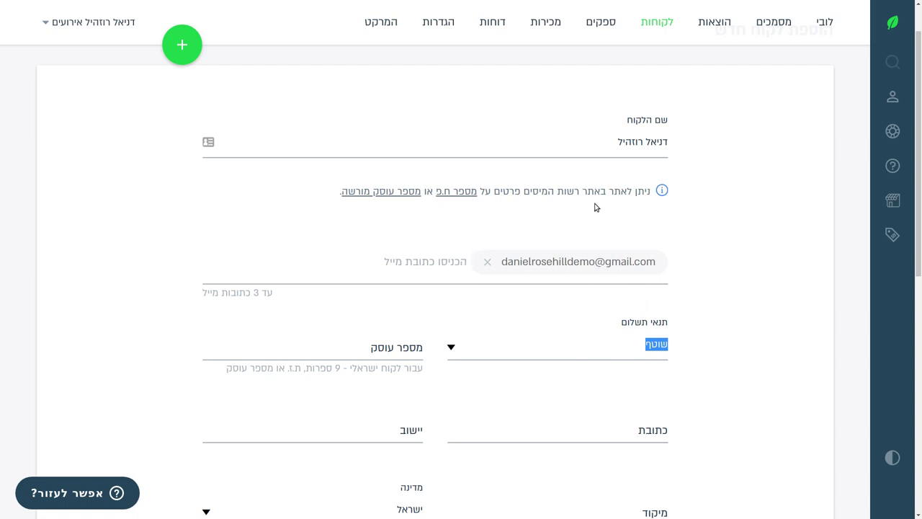
left_click(487, 261)
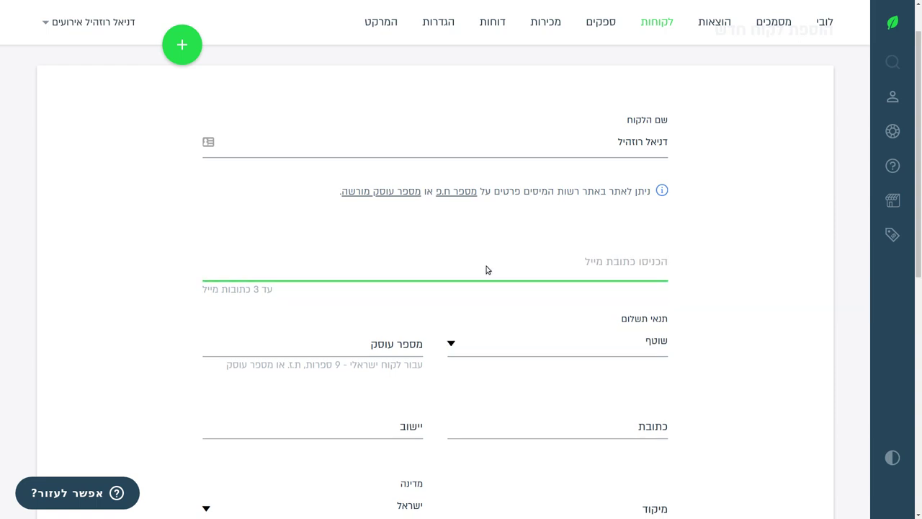
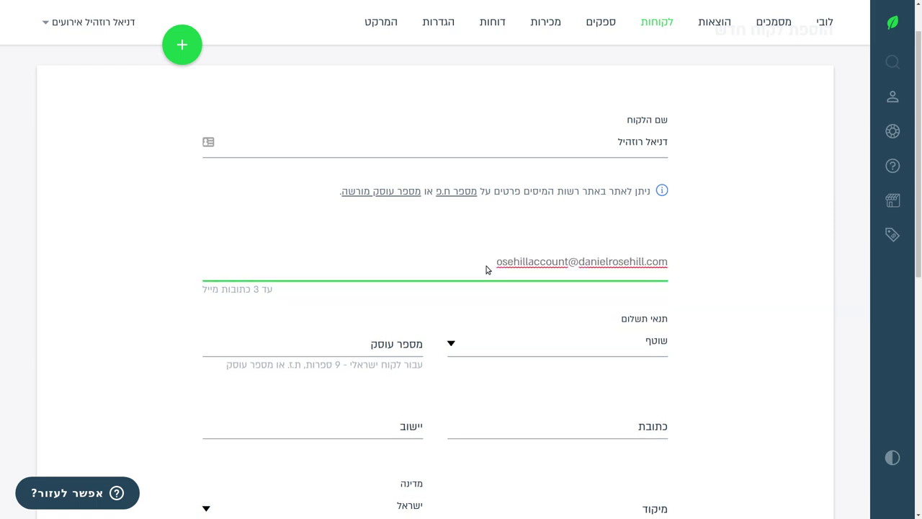
key("Return")
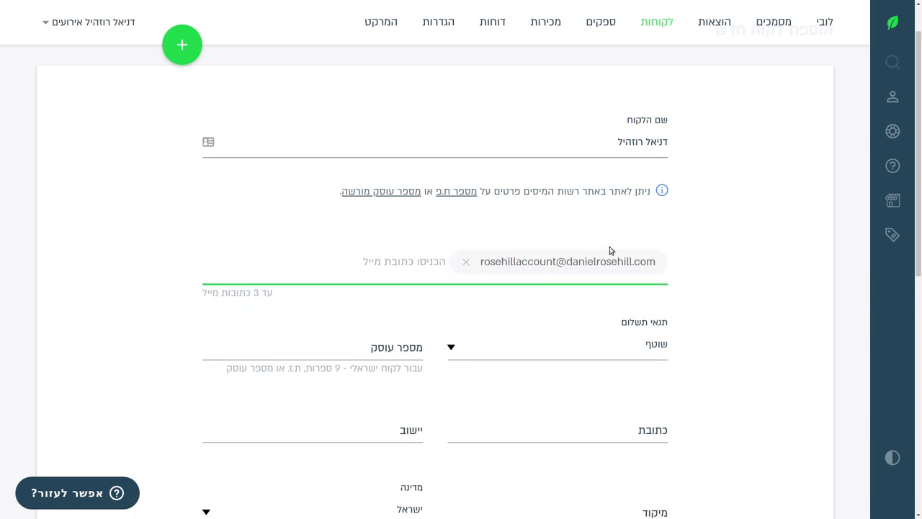
left_click(466, 263)
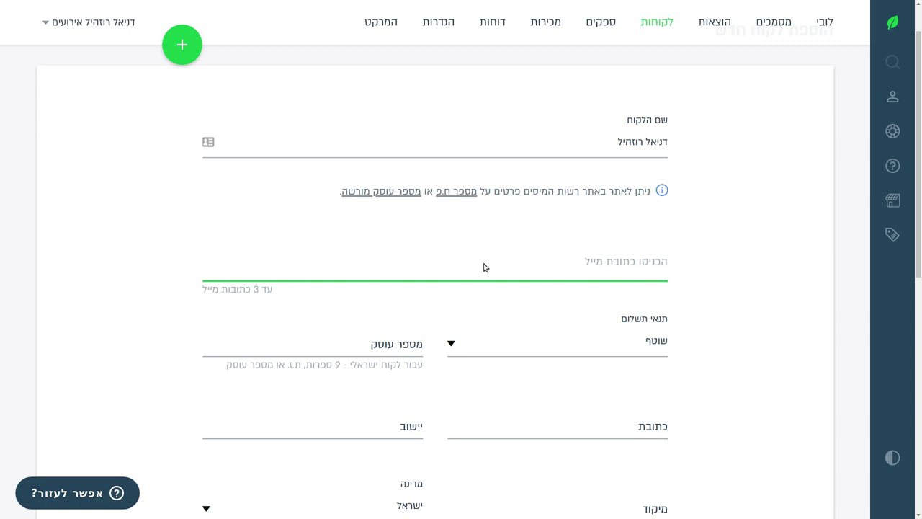
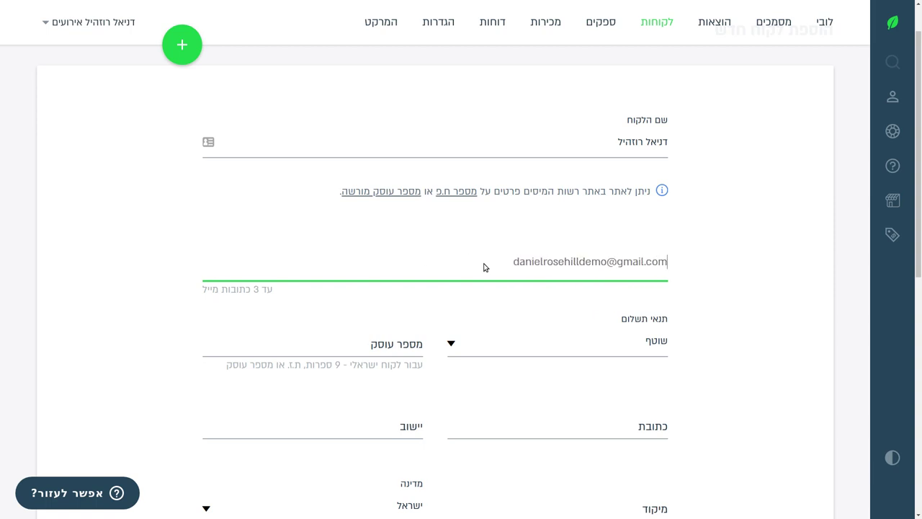
Add the client's Gmail address as the customer's only e-mail.
key("Return")
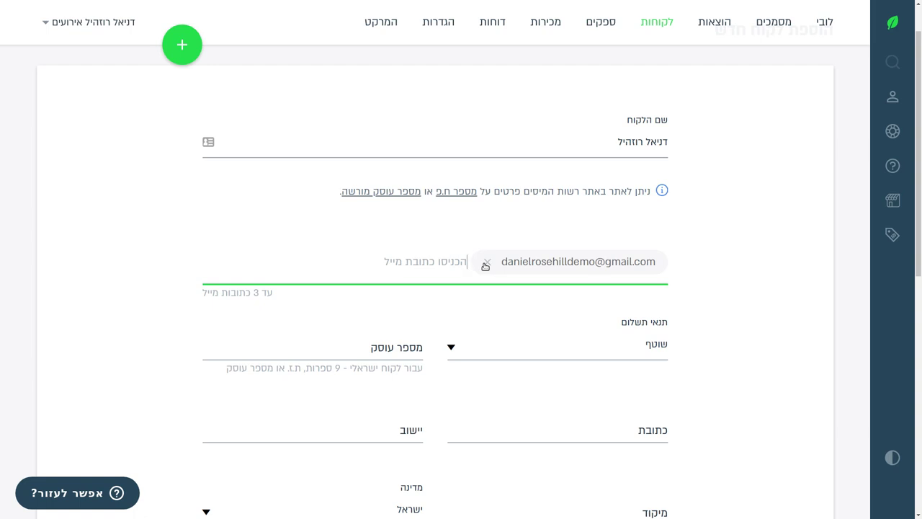
Choose שוטף+30 in the תנאי תשלום dropdown after briefly trying immediate payment.
scroll(397, 233, "down", 2)
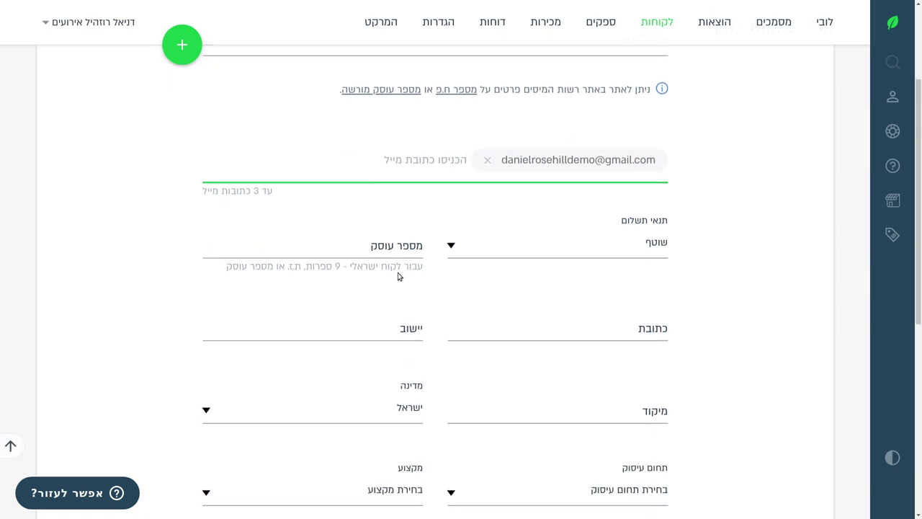
left_click(530, 251)
left_click(730, 246)
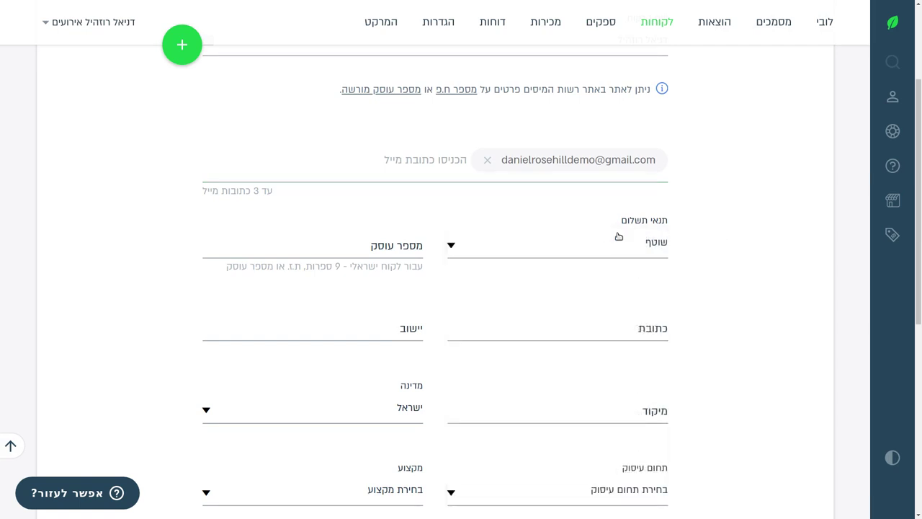
left_click_drag(618, 219, 689, 222)
left_click(774, 240)
left_click(632, 248)
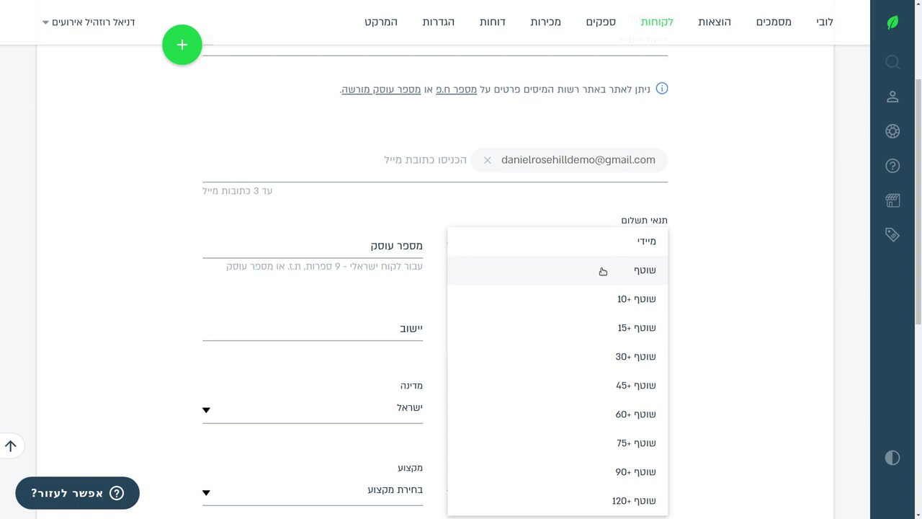
scroll(603, 270, "down", 2)
scroll(603, 269, "up", 1)
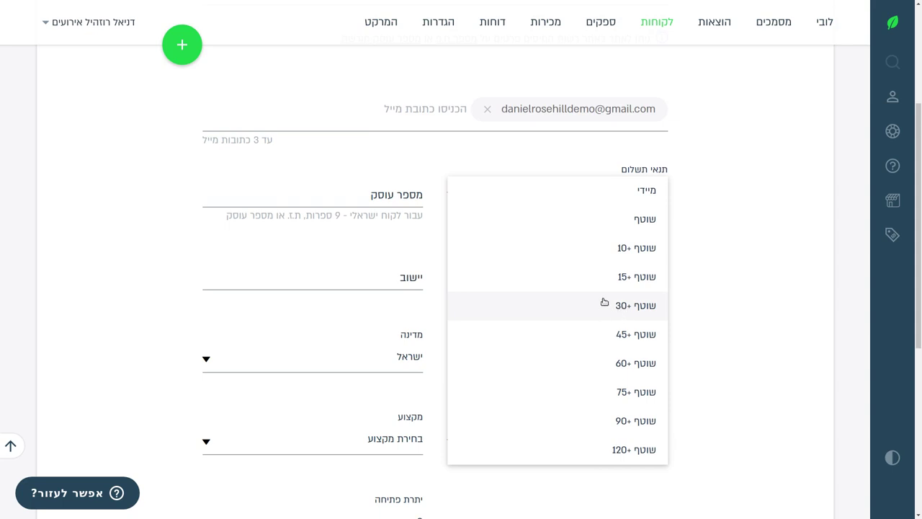
left_click(605, 302)
left_click(605, 191)
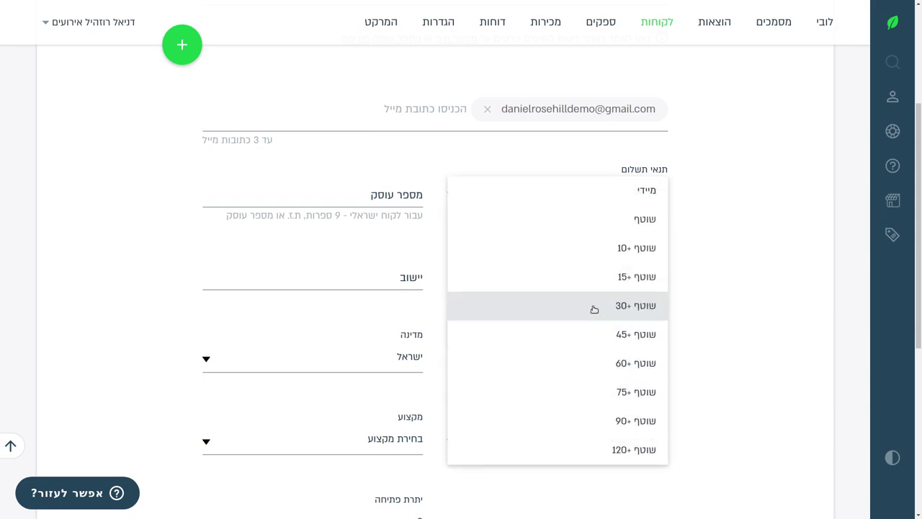
left_click(632, 191)
left_click(631, 193)
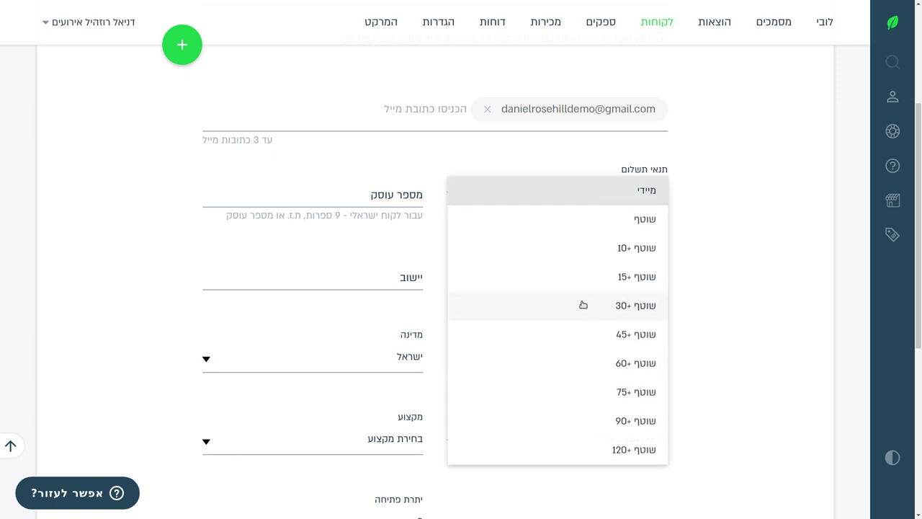
left_click(584, 305)
left_click(383, 192)
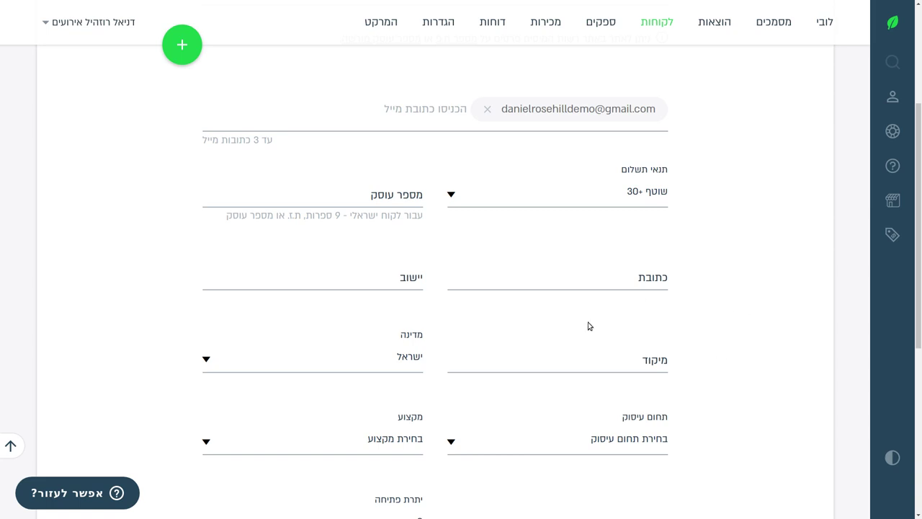
Paste the client's business number and enter the street address and city.
left_click(389, 190)
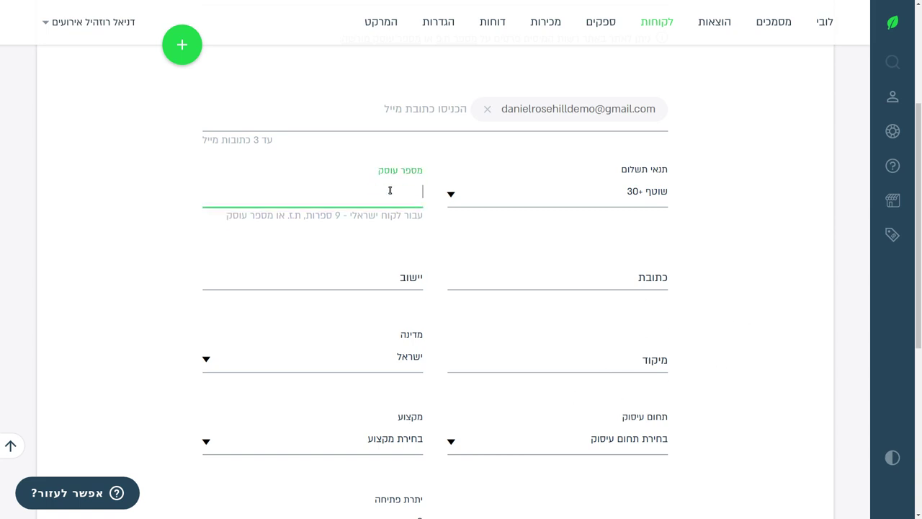
left_click(518, 273)
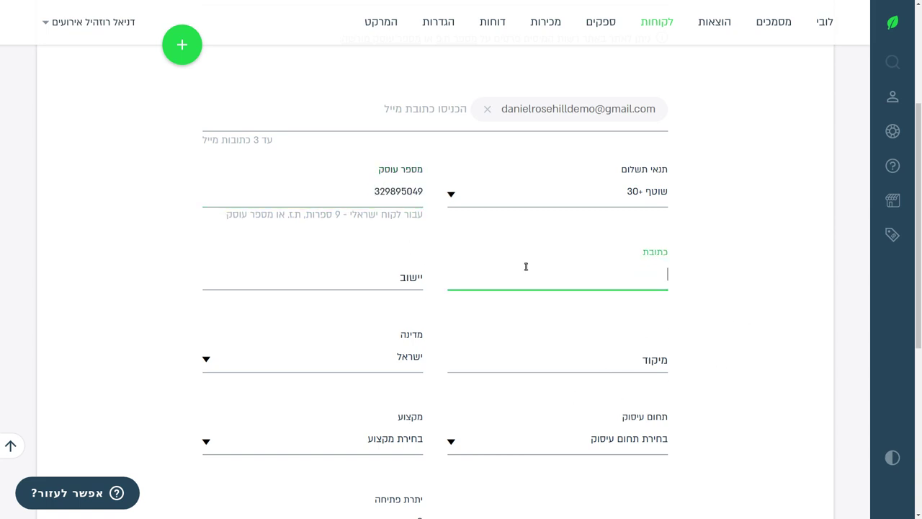
key("BackSpace")
key("BackSpace")
key("BackSpace")
key("BackSpace")
key("BackSpace")
key("Tab")
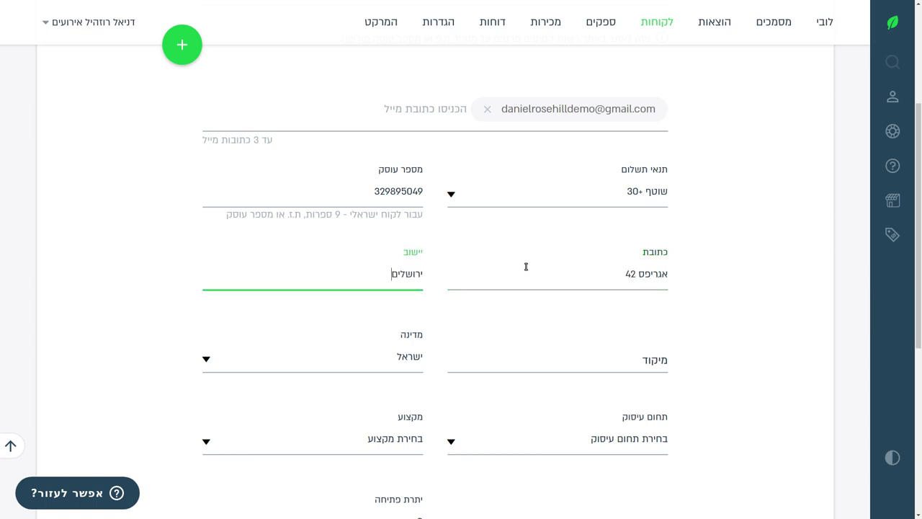
key("Tab")
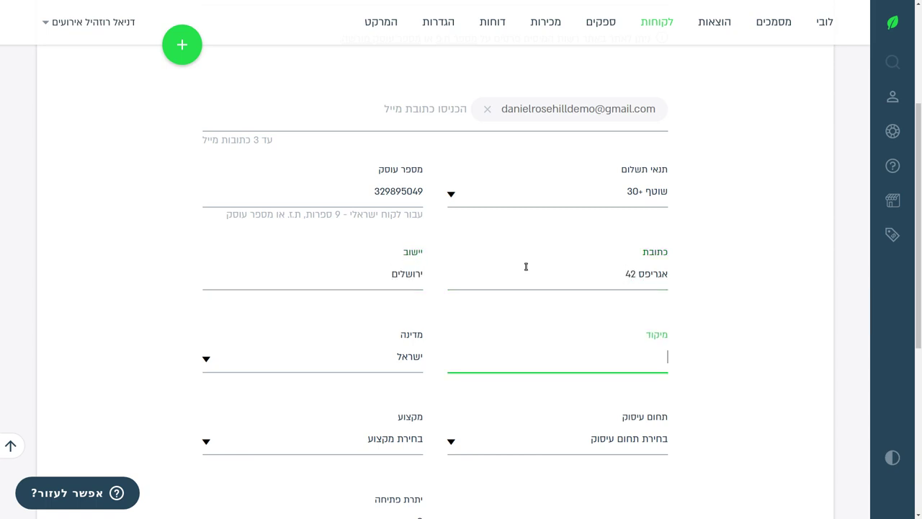
key("Tab")
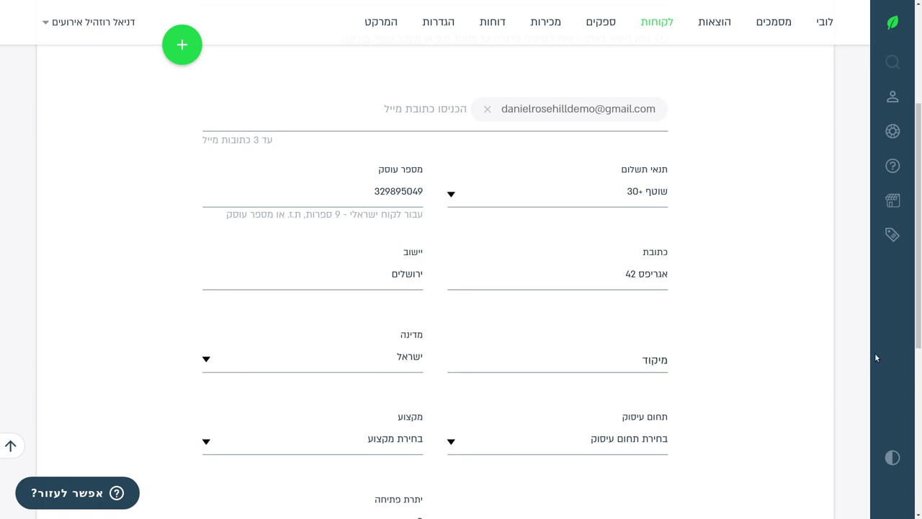
Enter the client's postal code and keep ישראל as the country.
left_click(660, 357)
type("9430221")
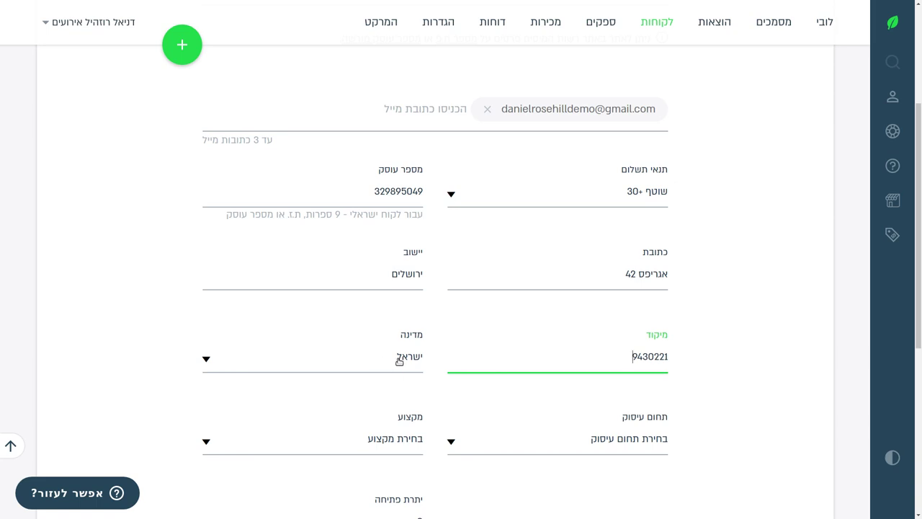
scroll(398, 360, "down", 3)
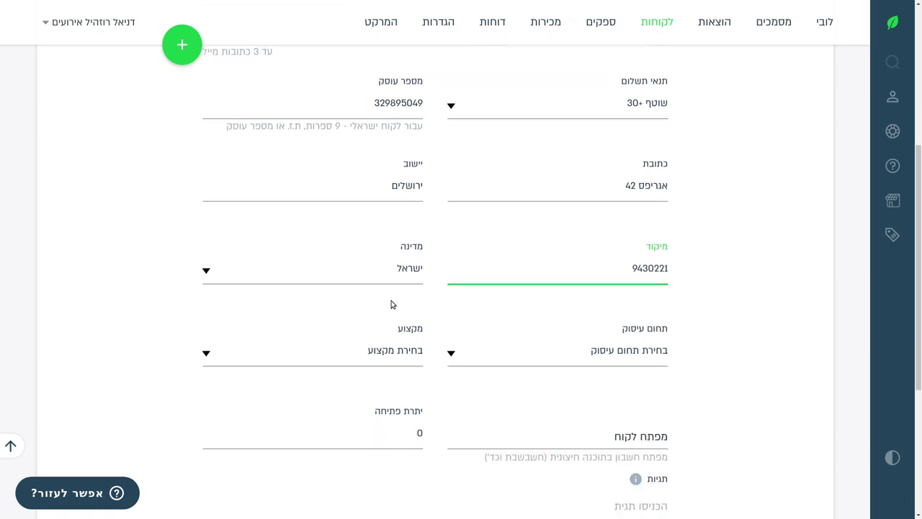
left_click(398, 264)
left_click(648, 270)
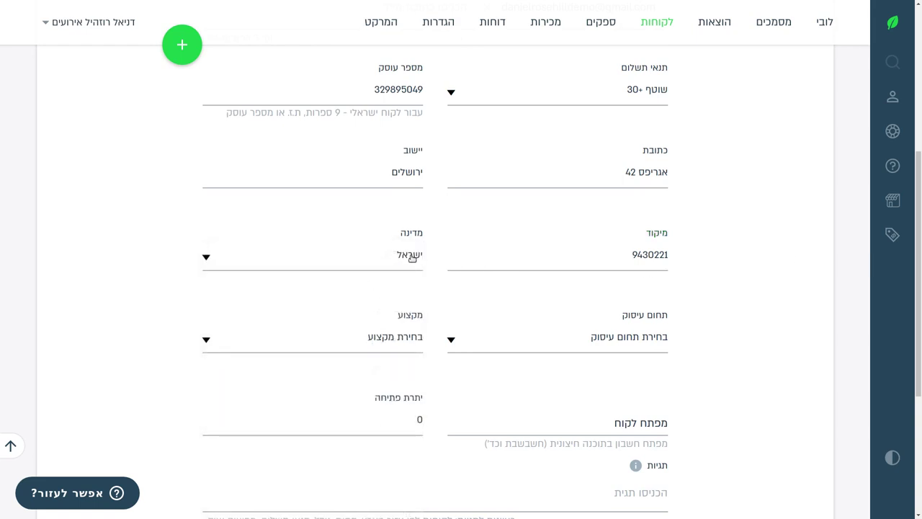
scroll(641, 281, "down", 3)
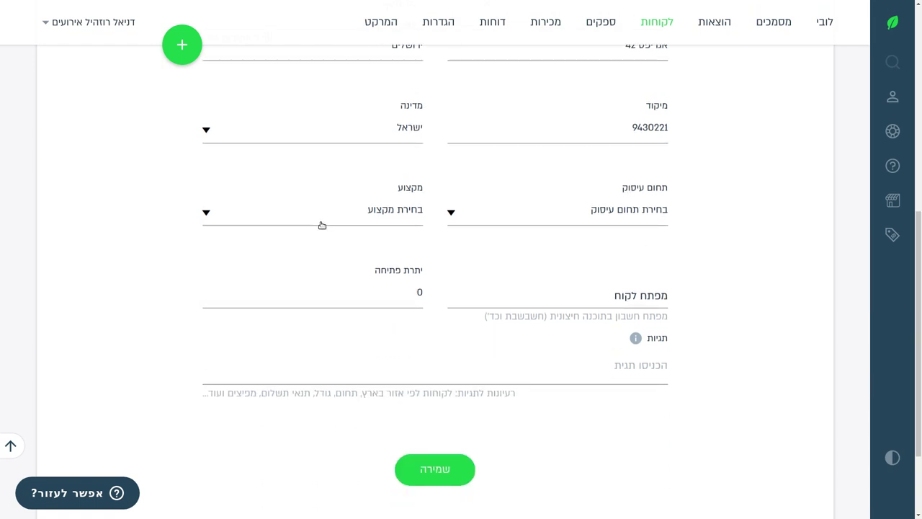
Save the new client, then show all clients and use the שם הלקוח search field.
left_click(433, 477)
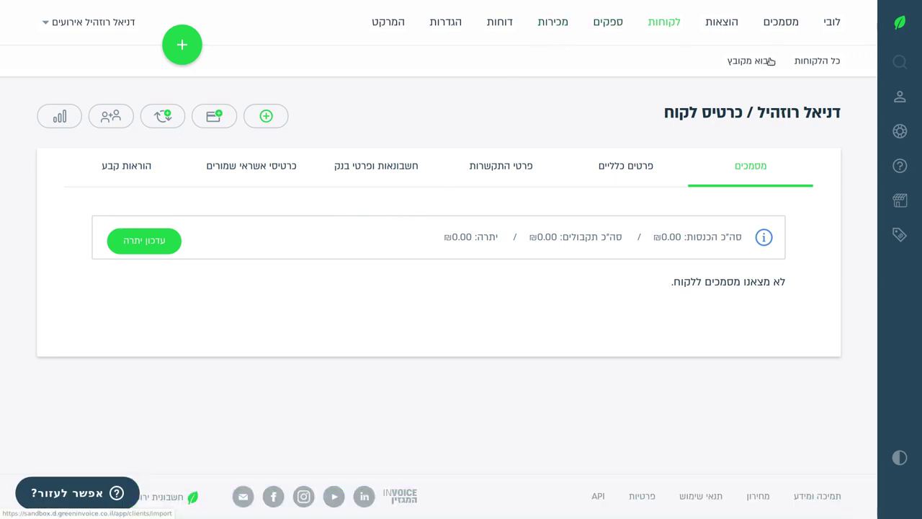
left_click(816, 64)
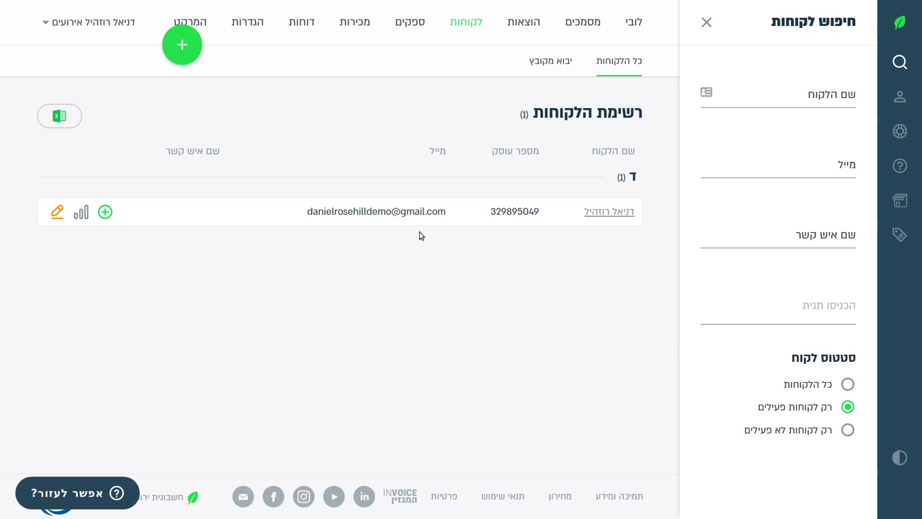
left_click(796, 105)
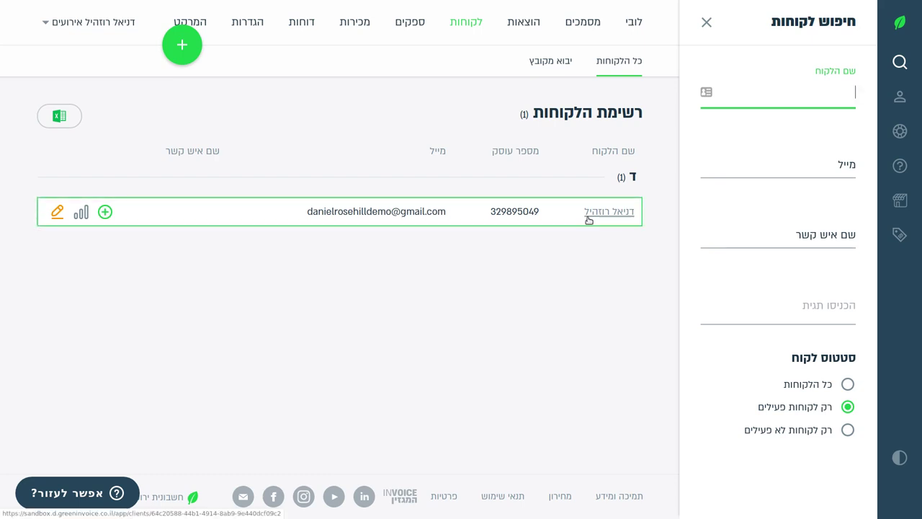
Check the client's new-document options and income report, then return to the client list.
left_click(105, 212)
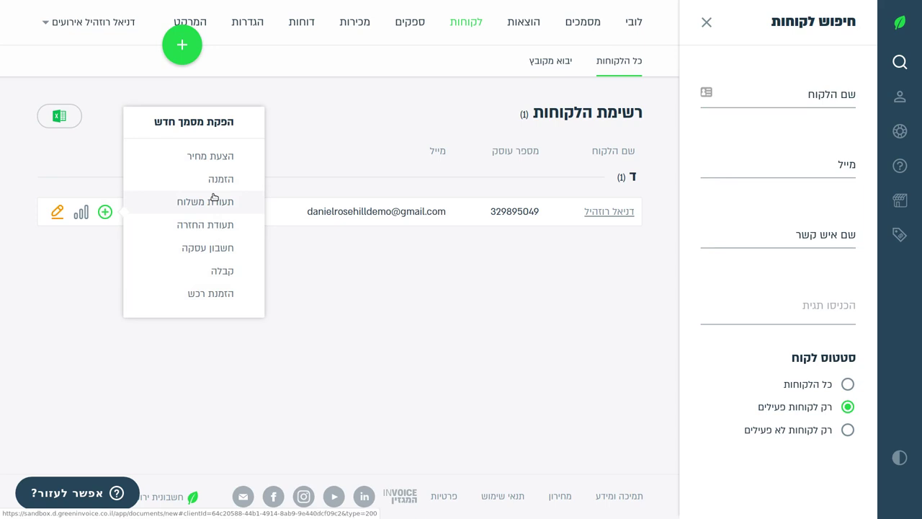
left_click(72, 240)
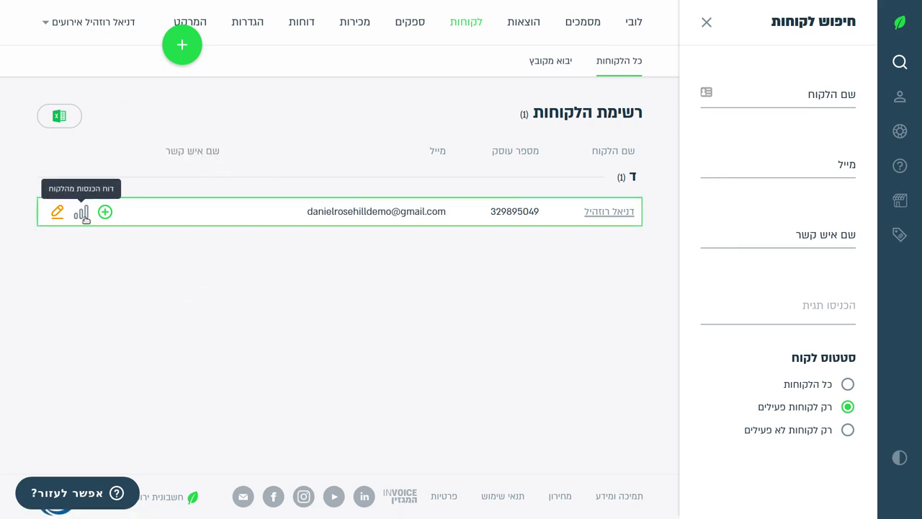
left_click(81, 214)
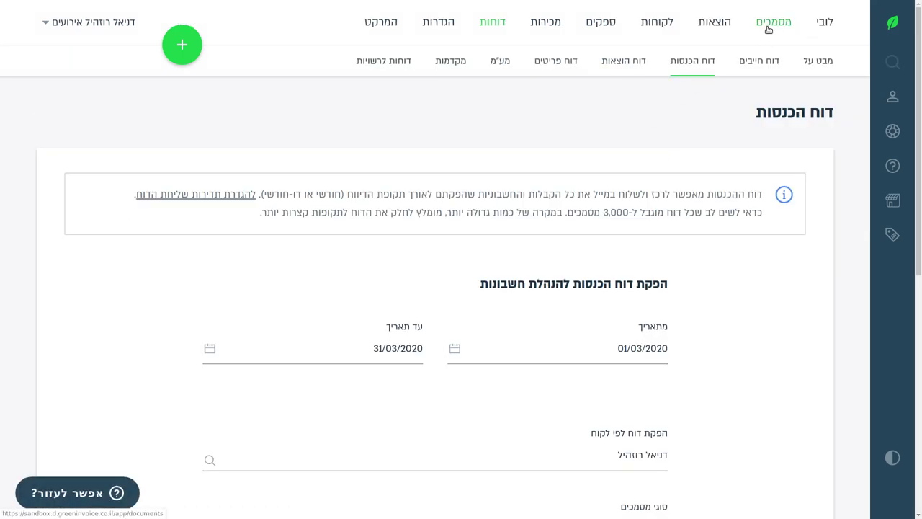
left_click(656, 23)
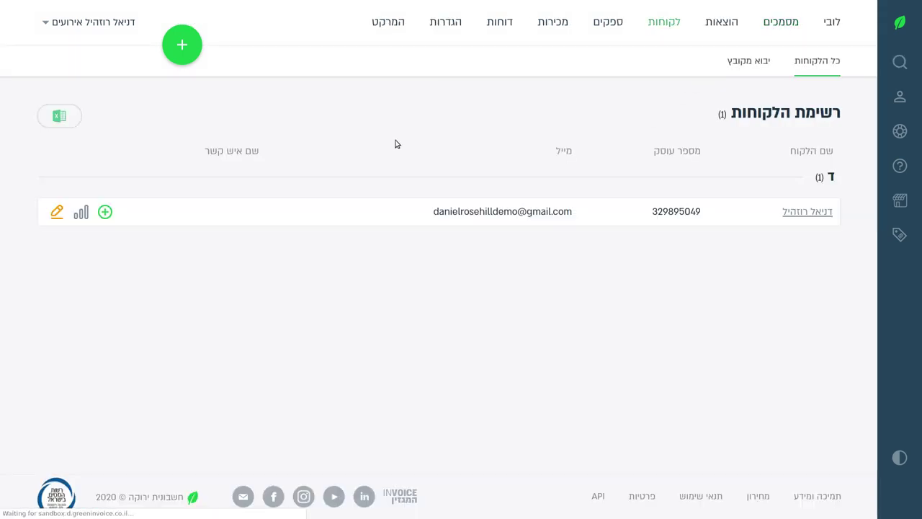
Open the client's card, browse its general details, and switch to the פרטי התקשרות tab.
left_click(57, 212)
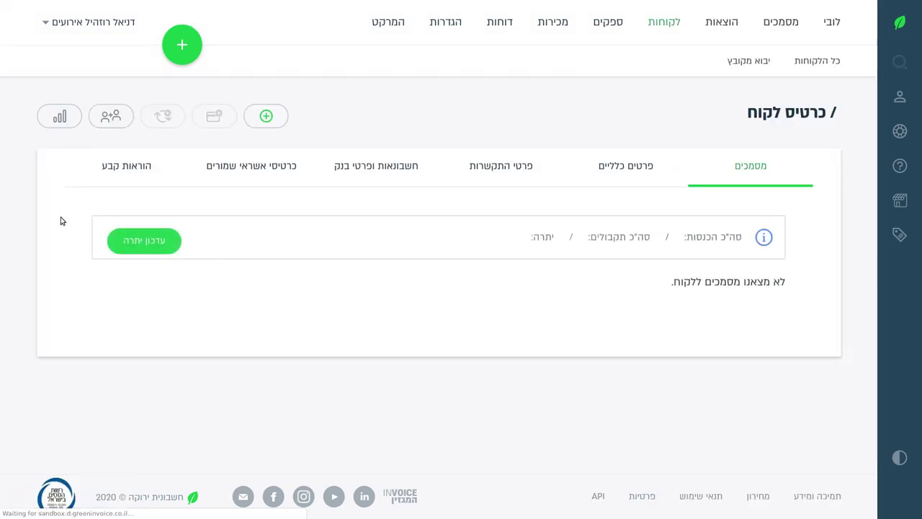
left_click(606, 171)
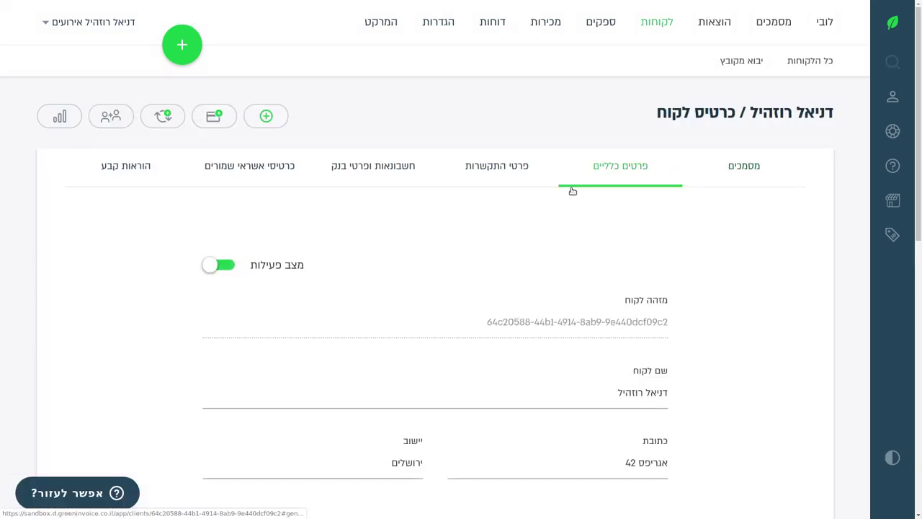
scroll(415, 248, "down", 4)
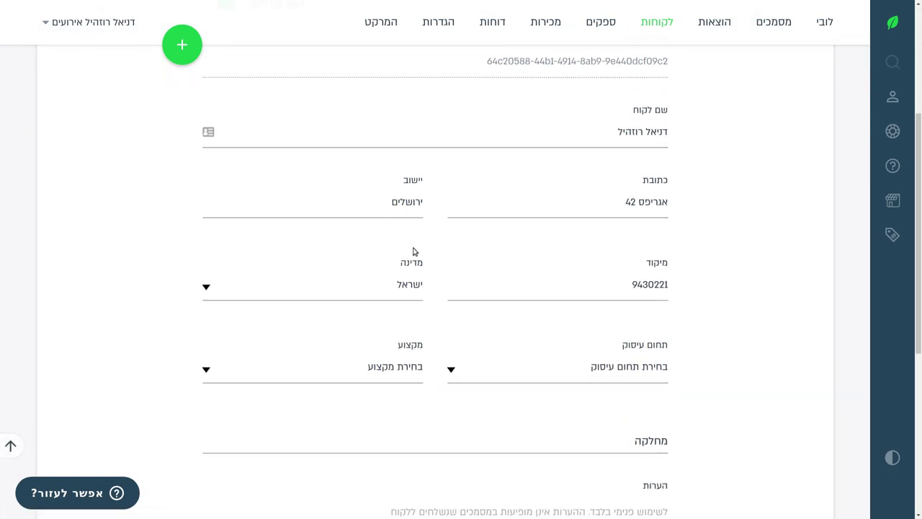
scroll(413, 250, "down", 2)
scroll(411, 251, "up", 3)
scroll(412, 252, "down", 4)
scroll(412, 254, "down", 1)
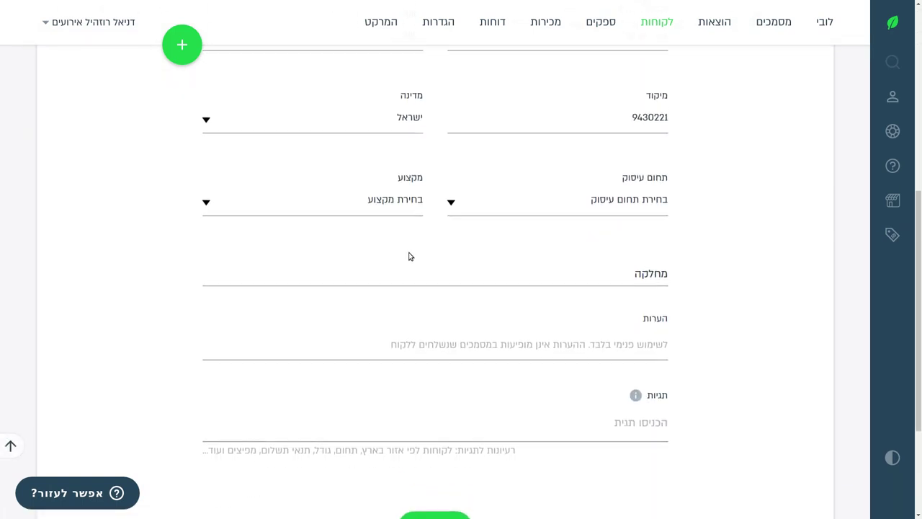
scroll(410, 259, "up", 5)
scroll(432, 213, "down", 3)
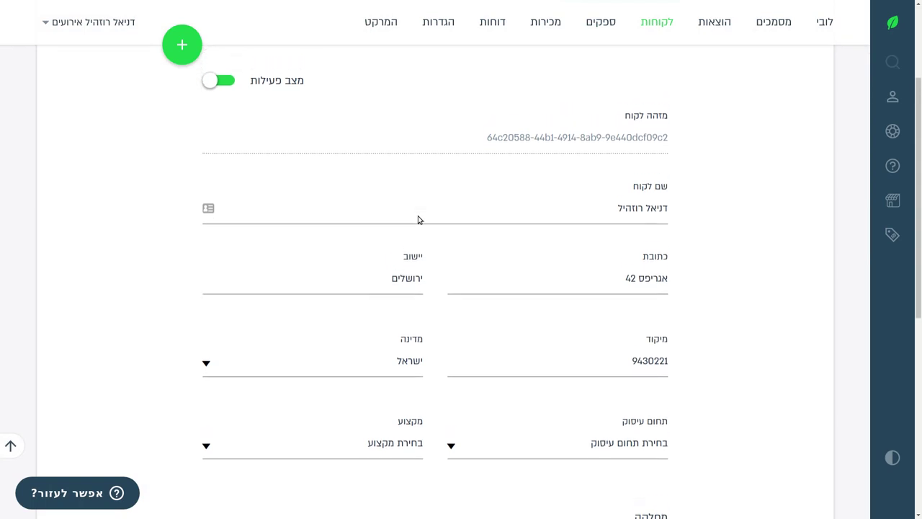
scroll(435, 220, "down", 2)
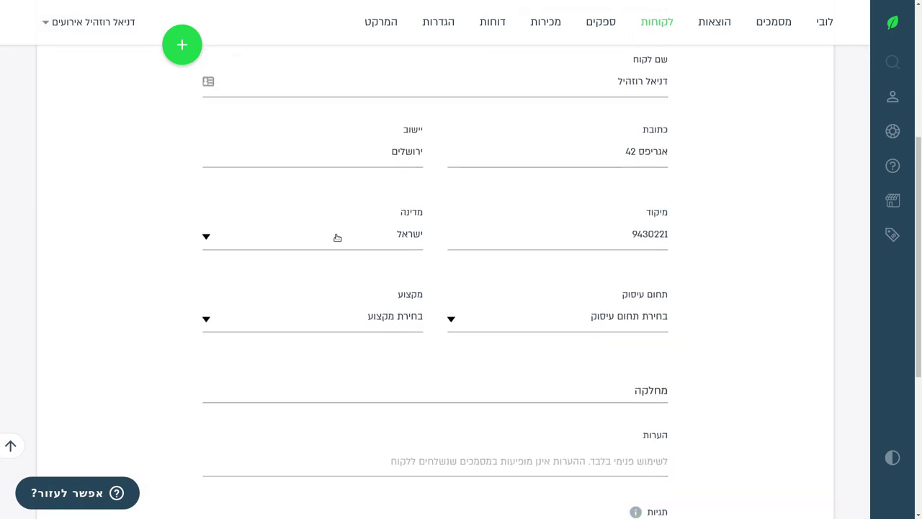
scroll(335, 238, "up", 5)
left_click(498, 168)
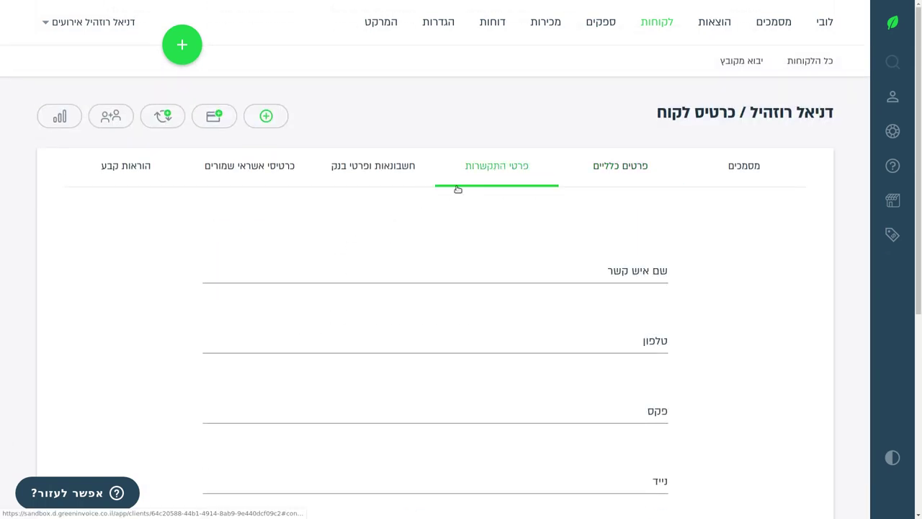
scroll(438, 204, "down", 2)
Enter the contact person's name and phone number and save the contact details.
left_click(591, 163)
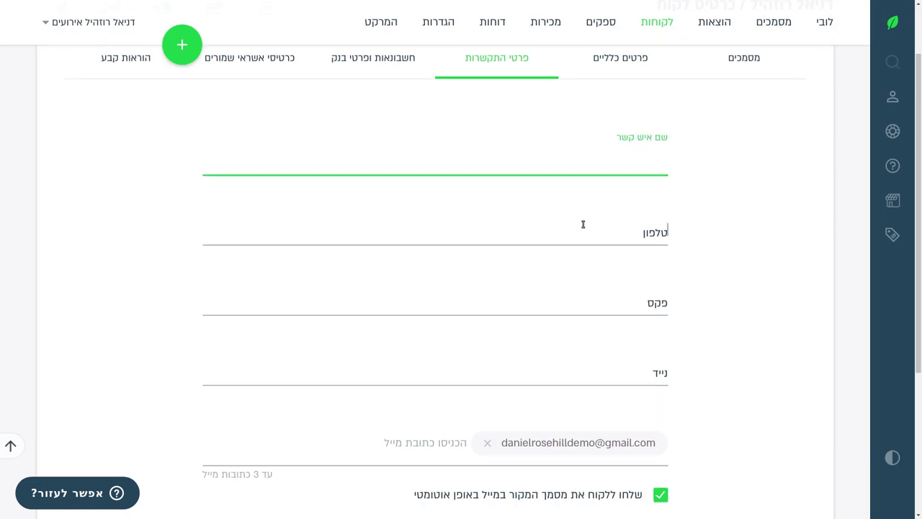
left_click(577, 223)
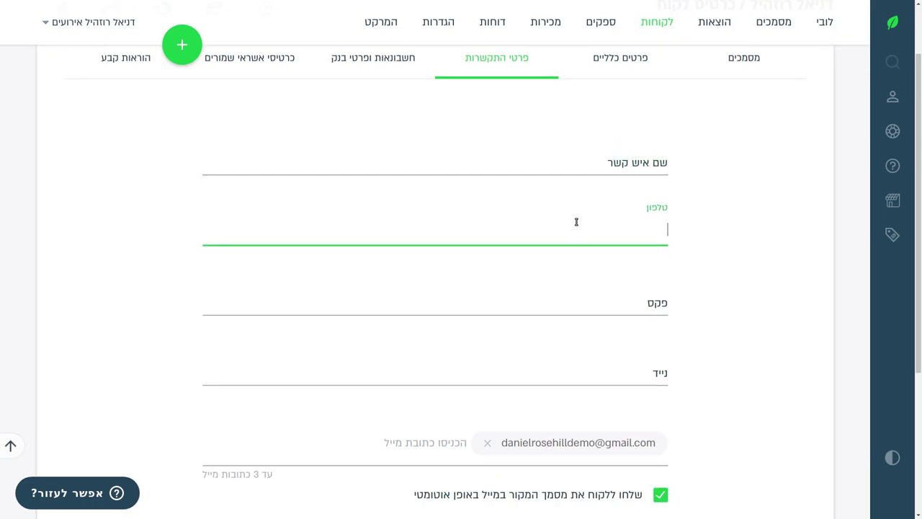
type("0501234567")
key("shift+Tab")
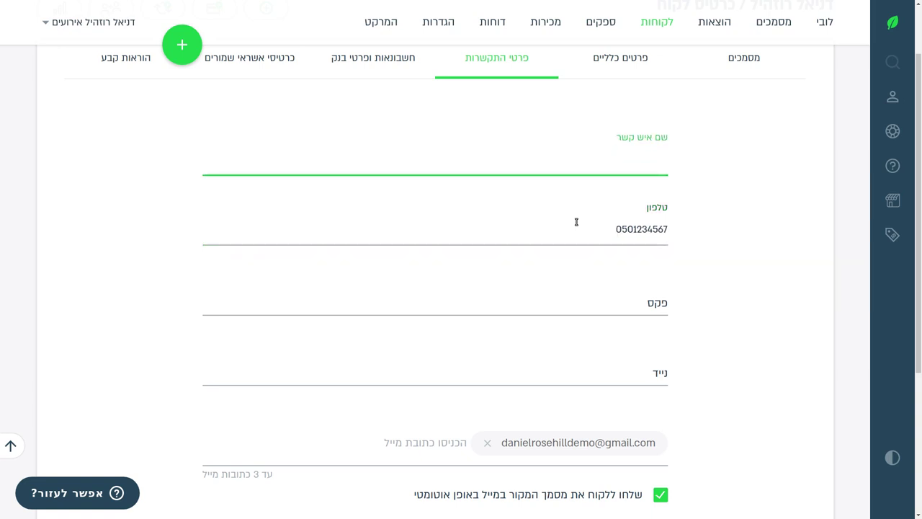
type("Daniel")
key("ctrl+a")
type("Daniel Rosehill")
key("Tab")
scroll(260, 216, "down", 3)
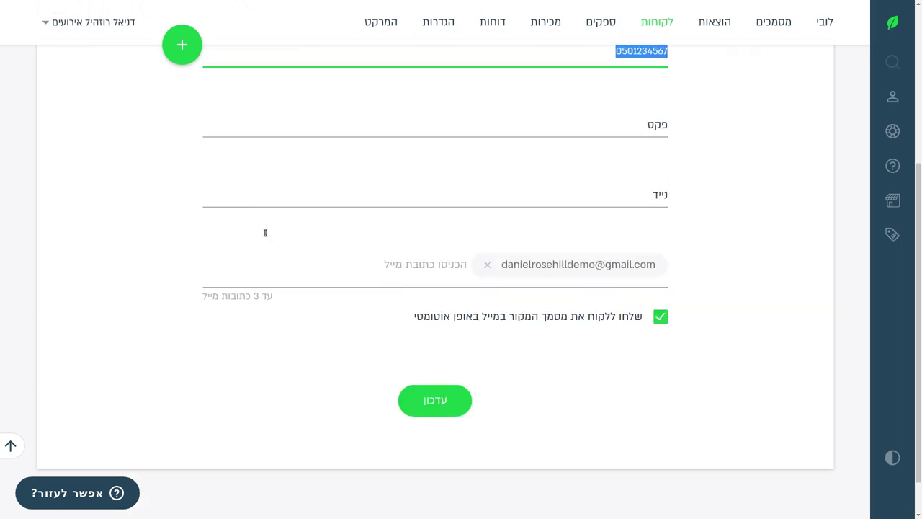
key("Return")
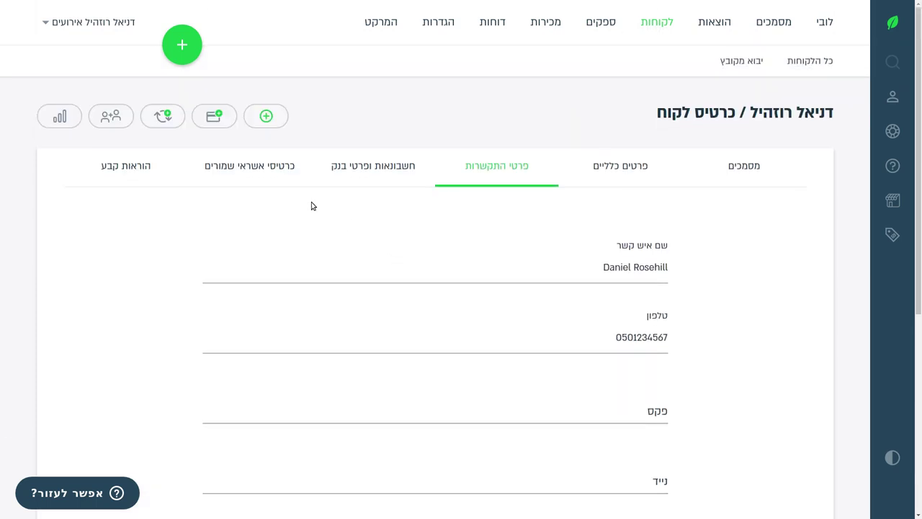
Review the client's accounting, bank and saved credit-card tabs and the add-card Market, then go back to לקוחות.
left_click(333, 167)
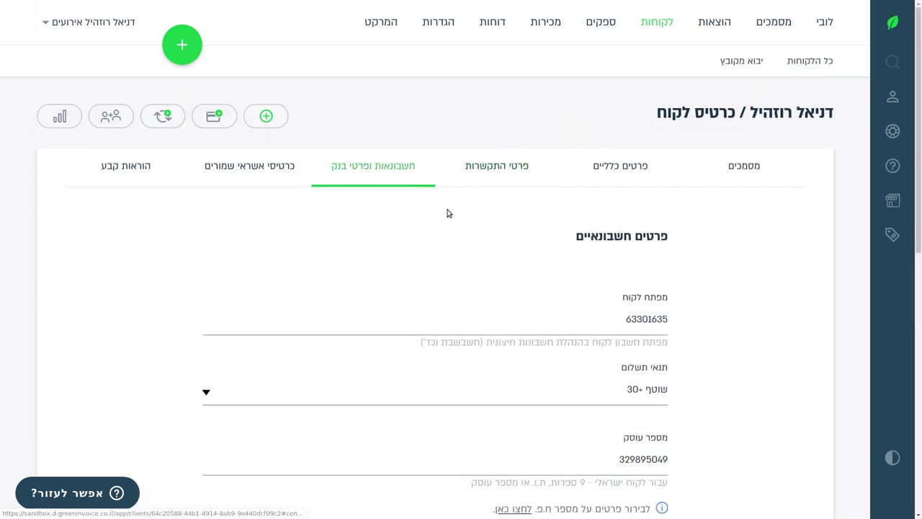
scroll(446, 211, "down", 2)
scroll(443, 210, "down", 5)
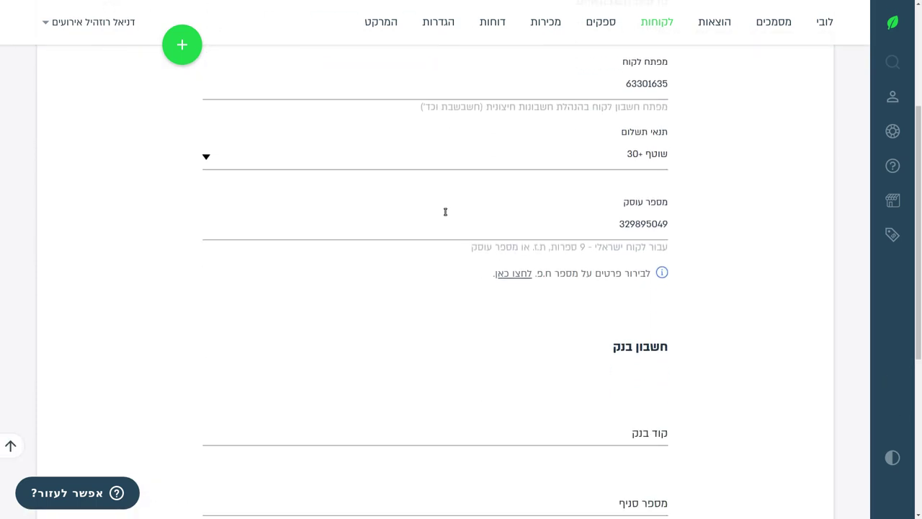
scroll(454, 209, "up", 3)
scroll(457, 210, "up", 4)
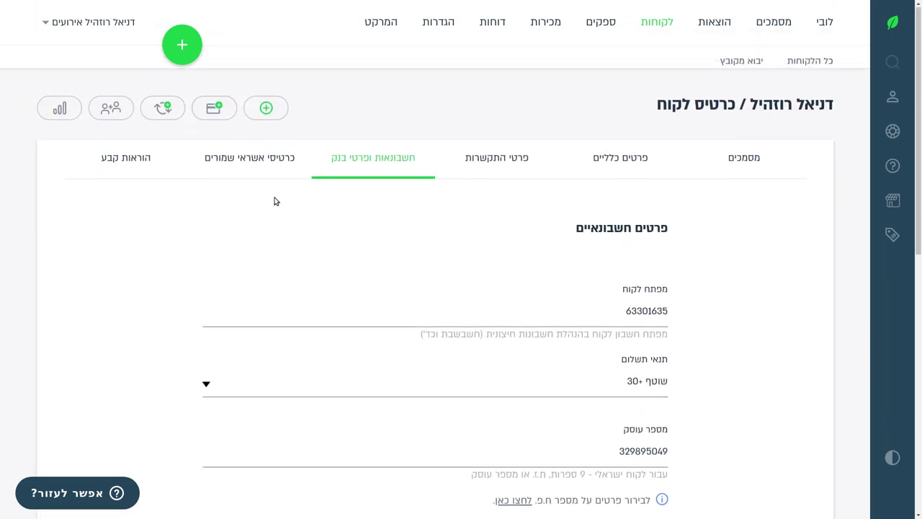
left_click(267, 168)
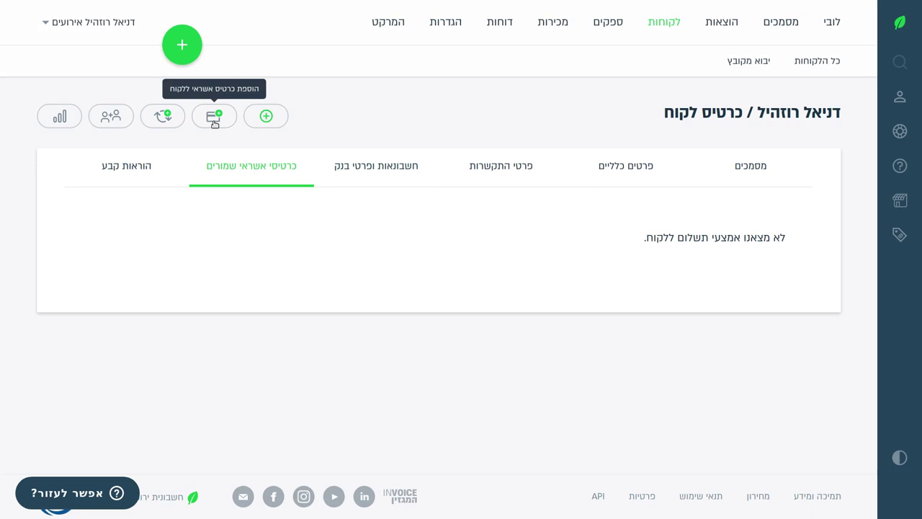
left_click(214, 117)
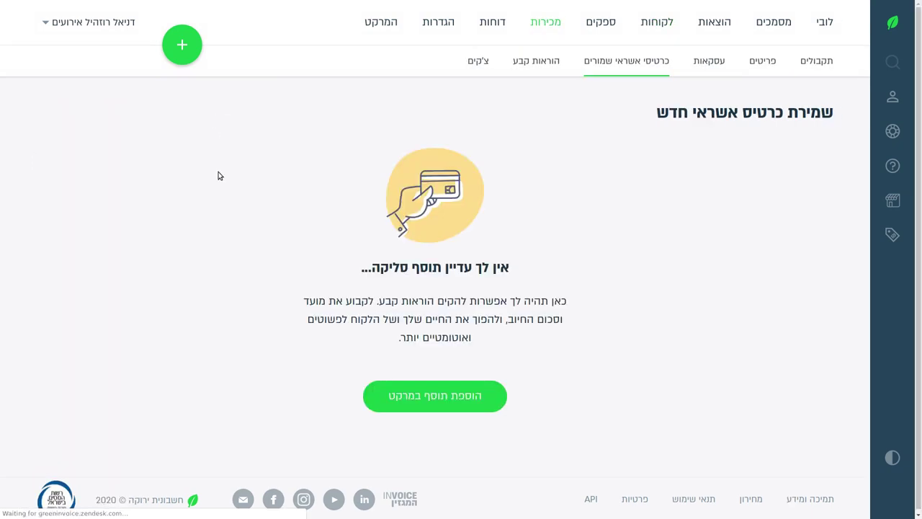
left_click(364, 384)
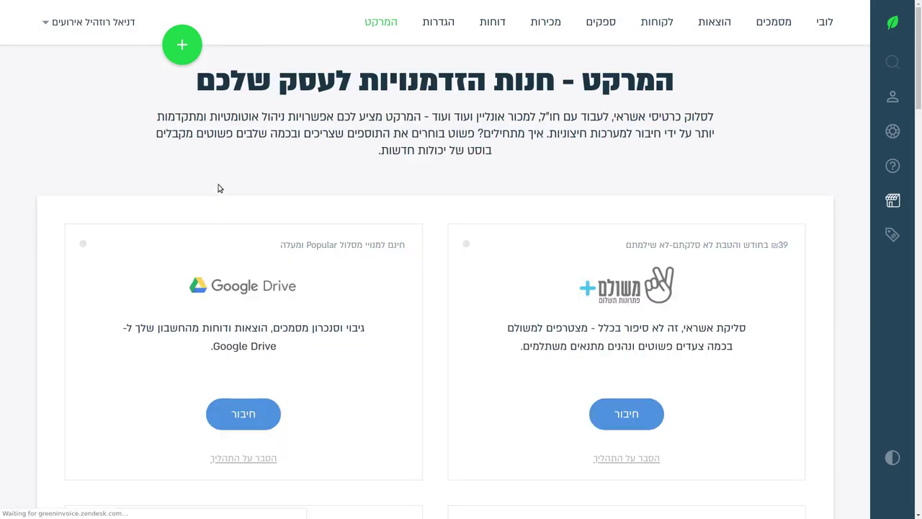
left_click(649, 29)
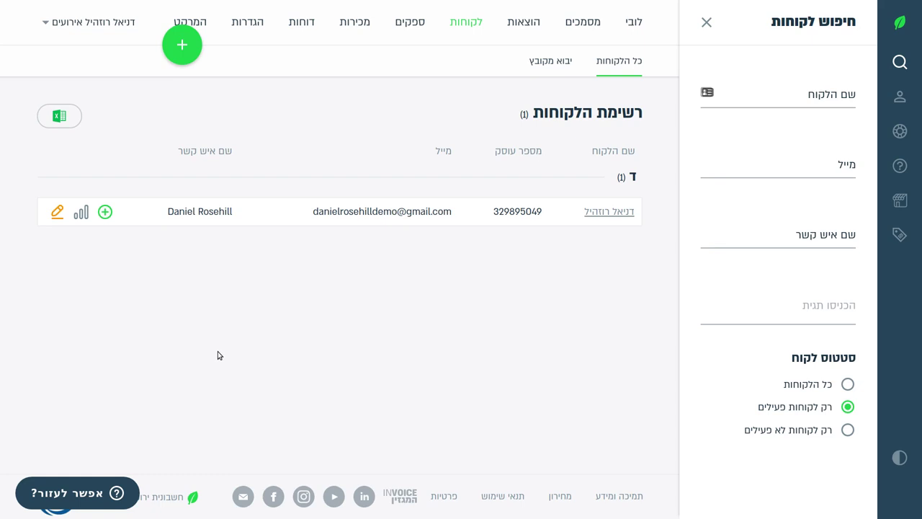
Drop a started transaction invoice for the client and begin price quote הצעת מחיר 300 instead.
left_click(106, 212)
left_click(200, 249)
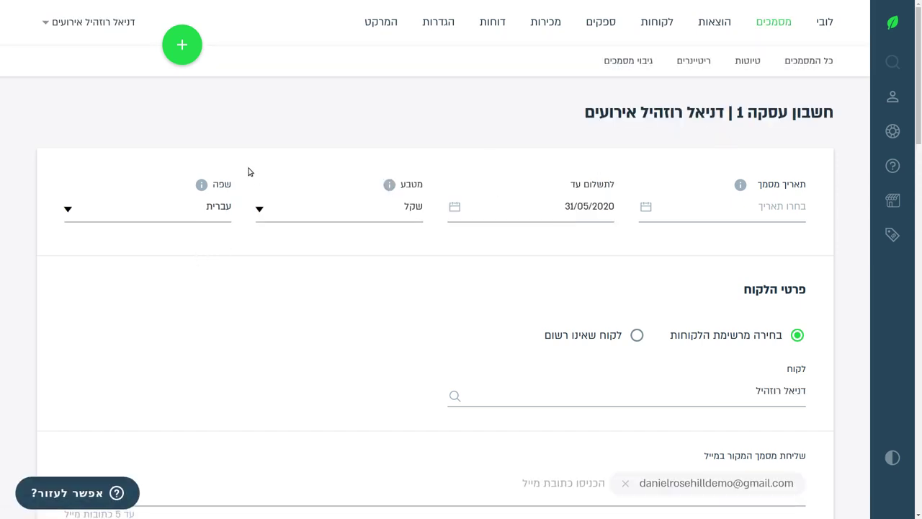
left_click(768, 26)
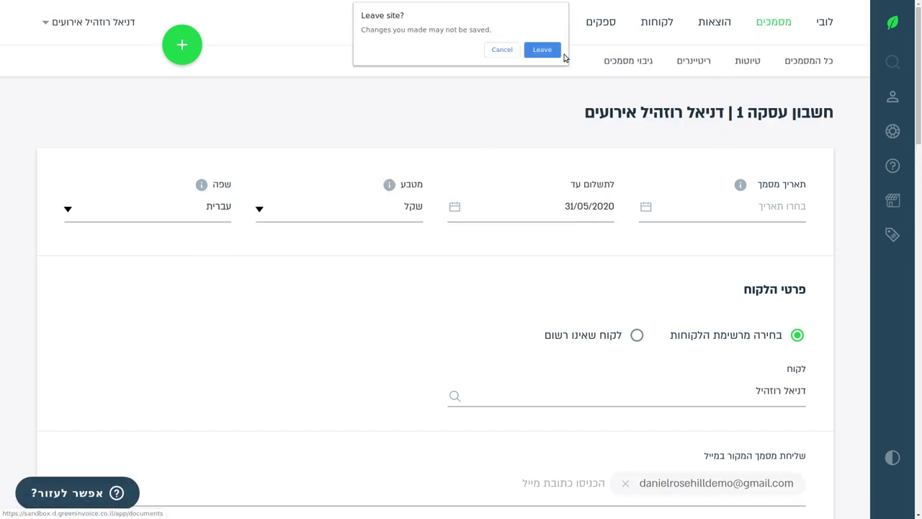
left_click(543, 51)
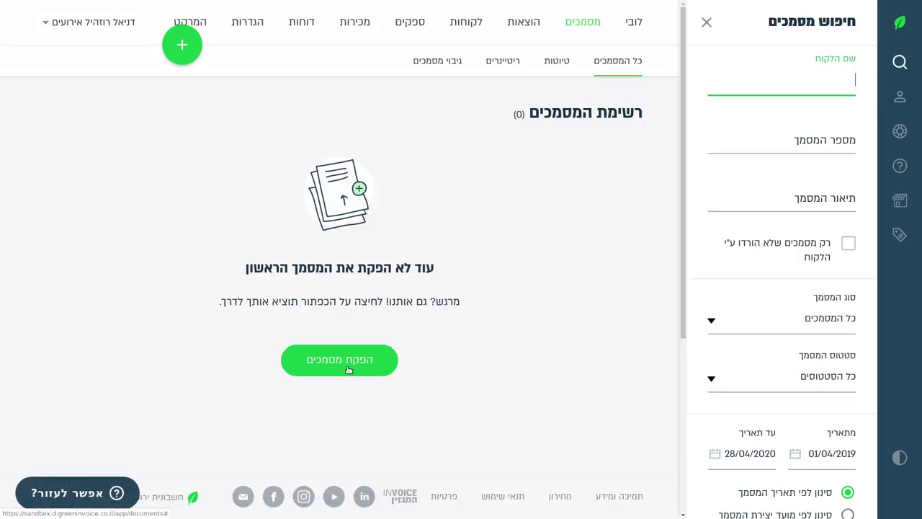
left_click(322, 362)
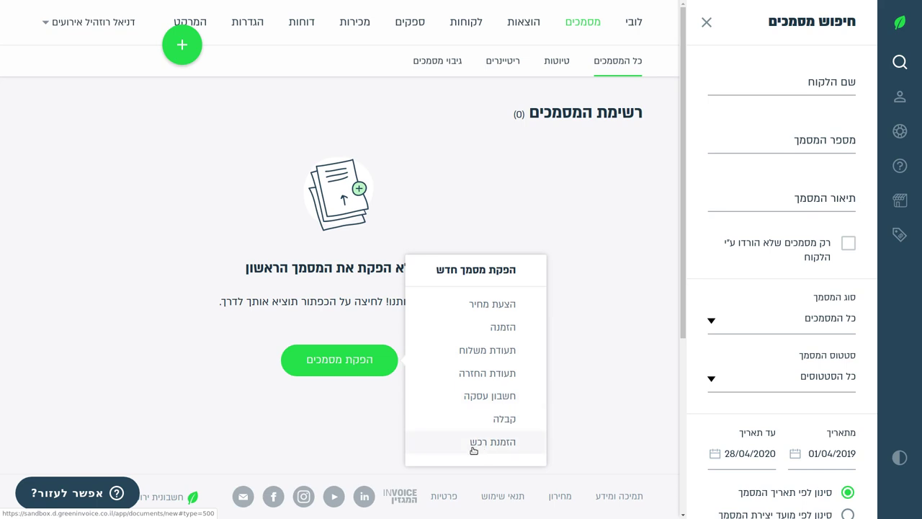
left_click(509, 303)
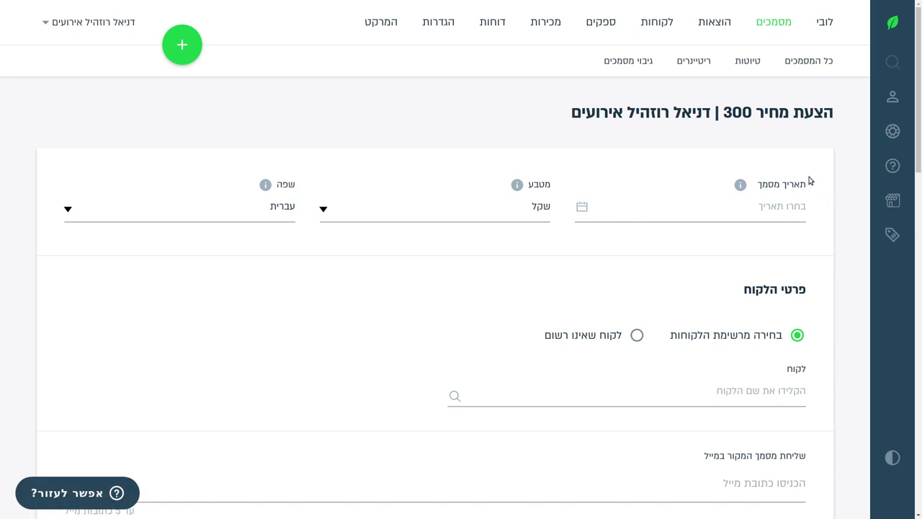
Date the quote 28/04/2020 and keep shekel as currency after briefly choosing Swiss franc.
left_click(745, 216)
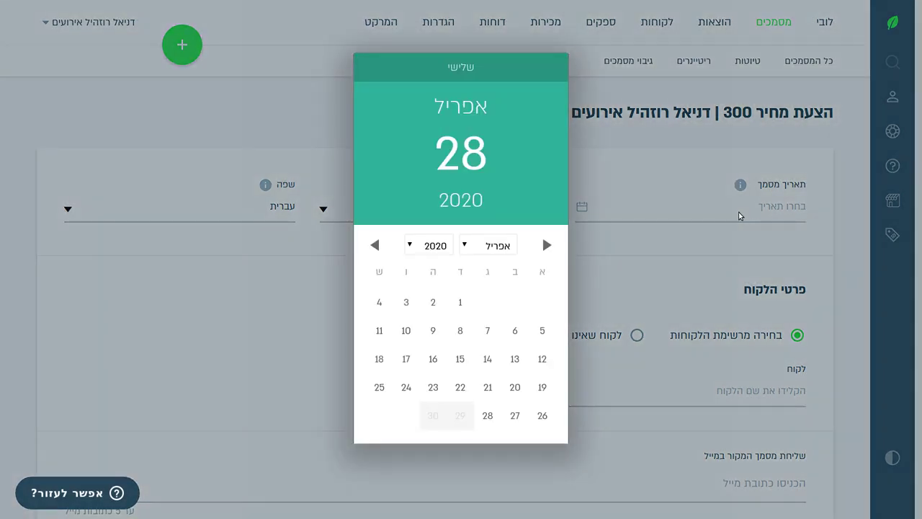
left_click(482, 418)
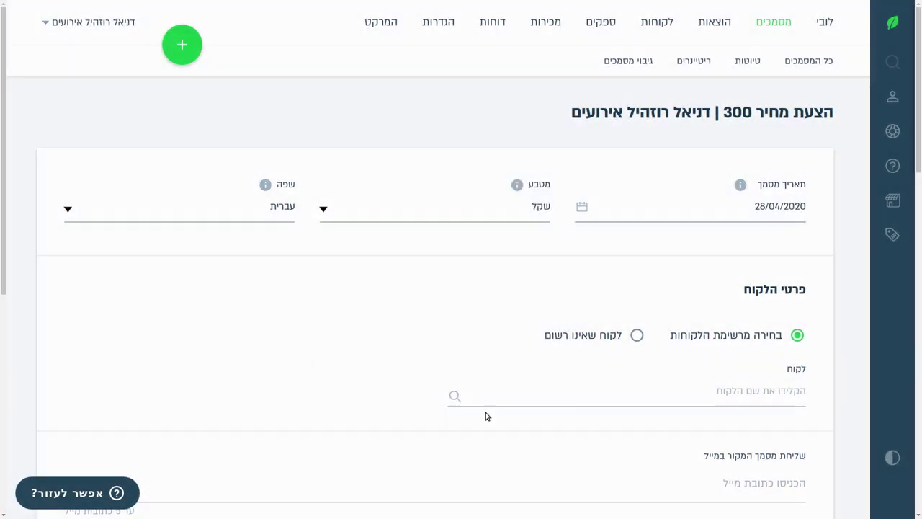
left_click(528, 211)
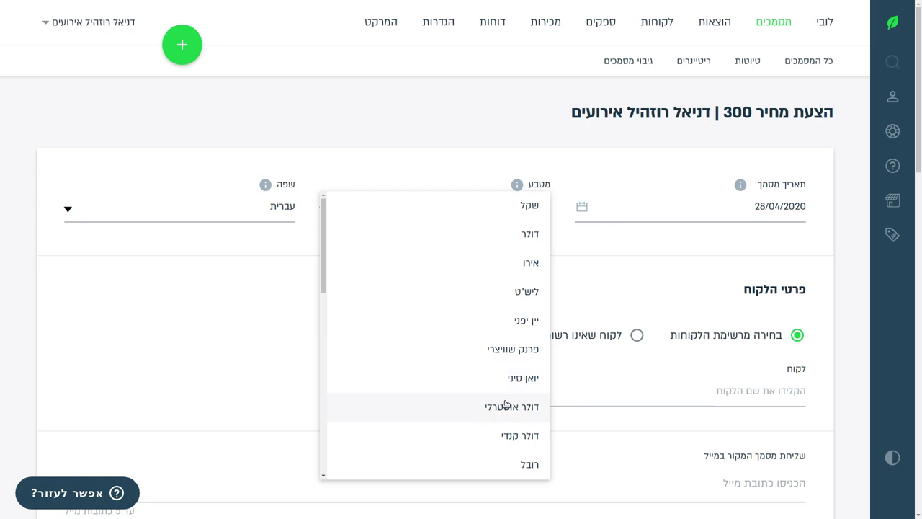
scroll(490, 407, "down", 1)
scroll(486, 408, "down", 2)
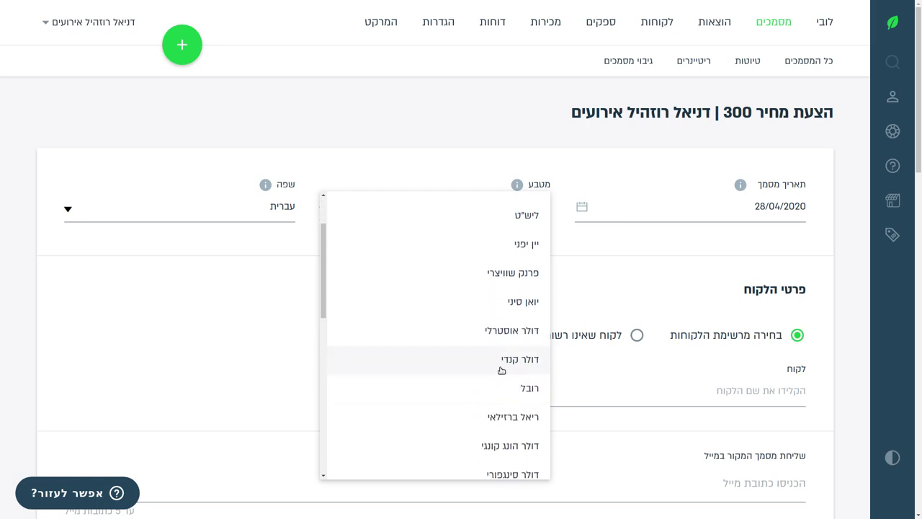
scroll(423, 328, "up", 3)
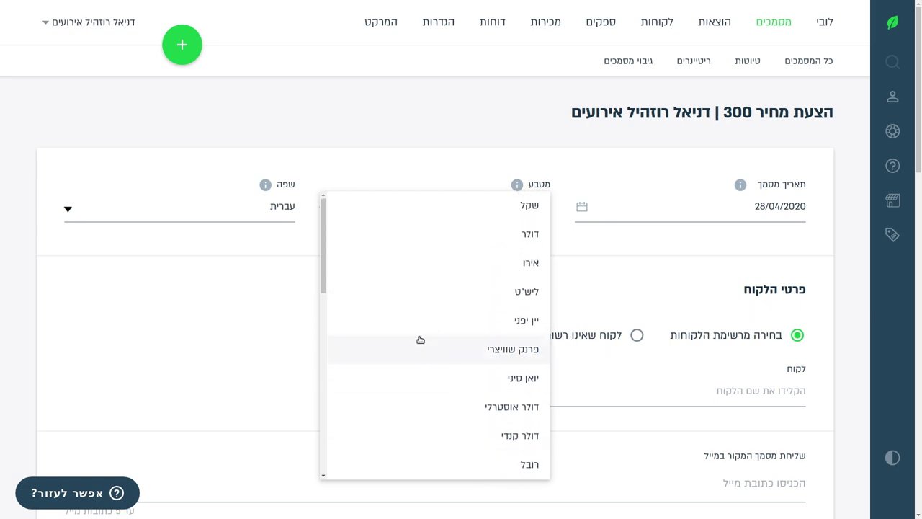
left_click(460, 349)
left_click(533, 207)
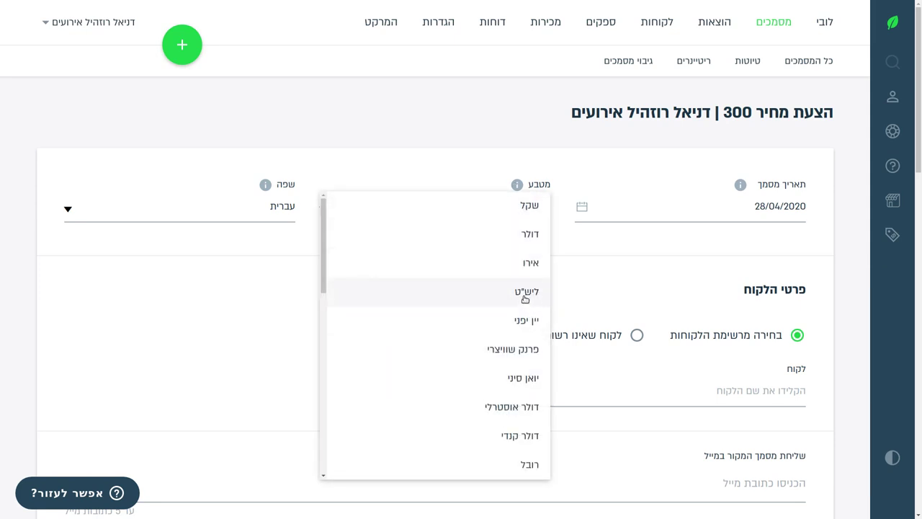
left_click(515, 207)
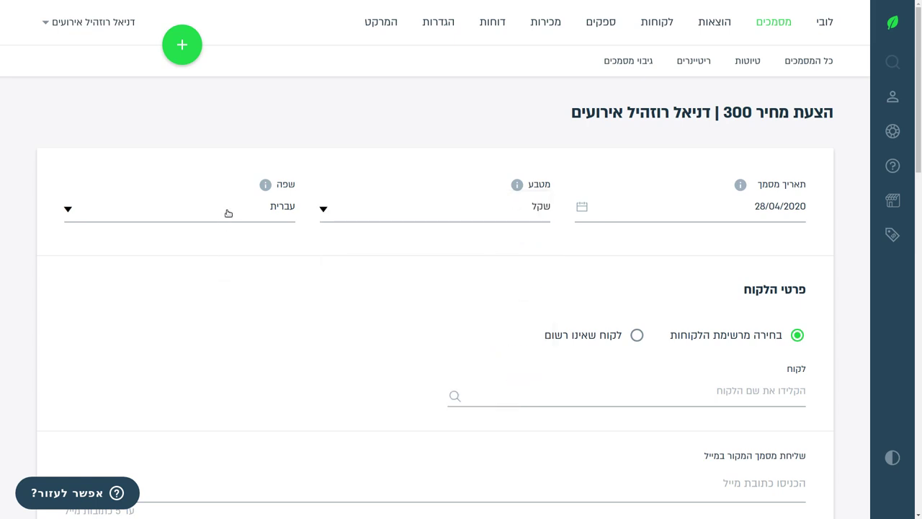
Switch the quote's document language from עברית to English (אנגלית).
left_click(228, 213)
mouse_move(265, 184)
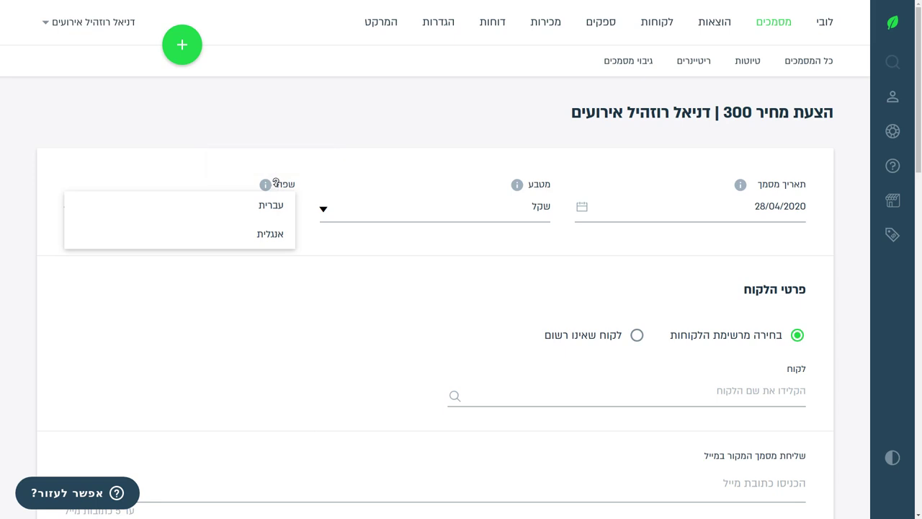
left_click(273, 237)
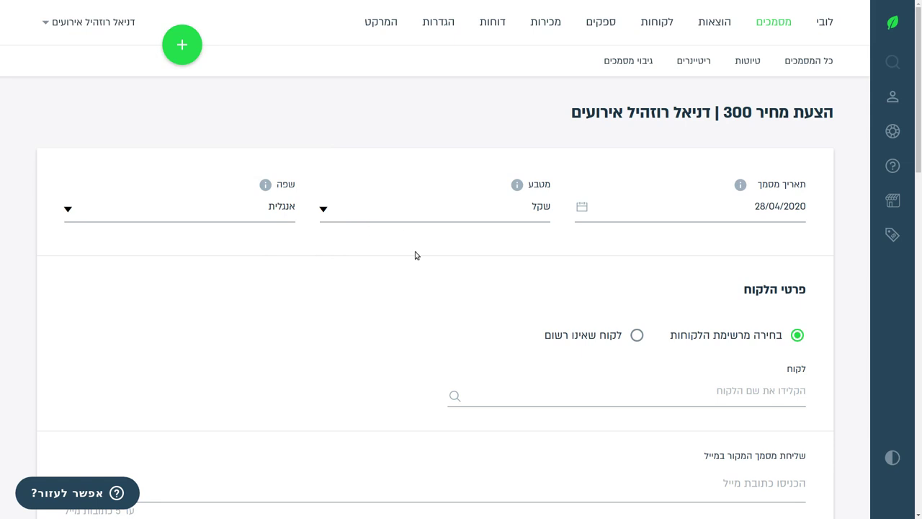
Search the customer list with 'demo' and pick the registered client as the quote's customer.
scroll(396, 267, "down", 3)
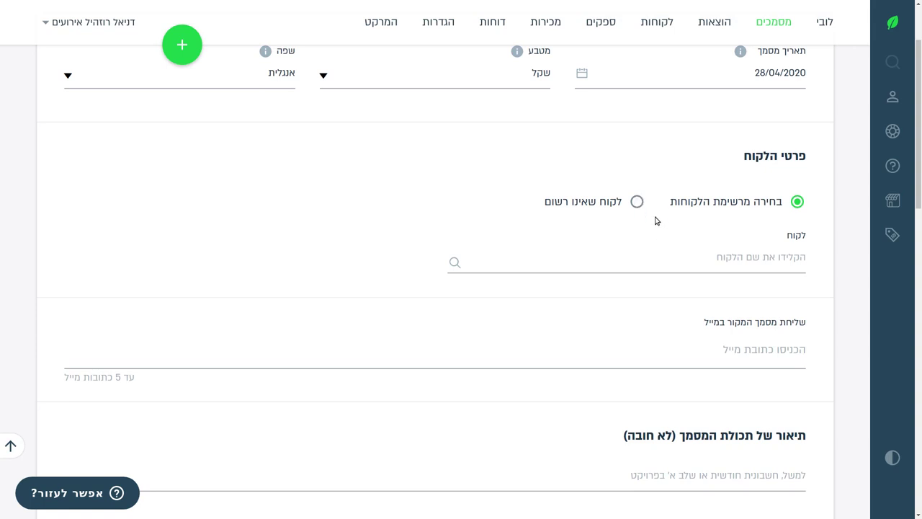
left_click(637, 202)
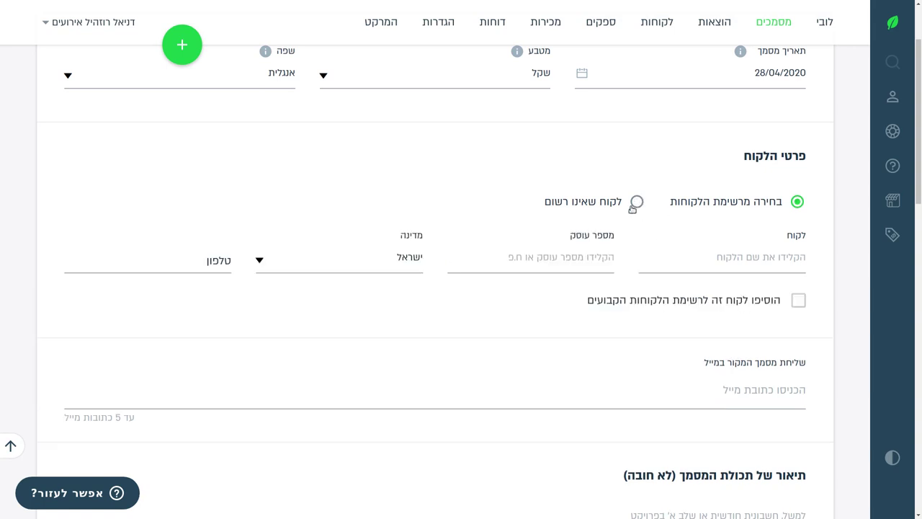
left_click(797, 203)
left_click(772, 260)
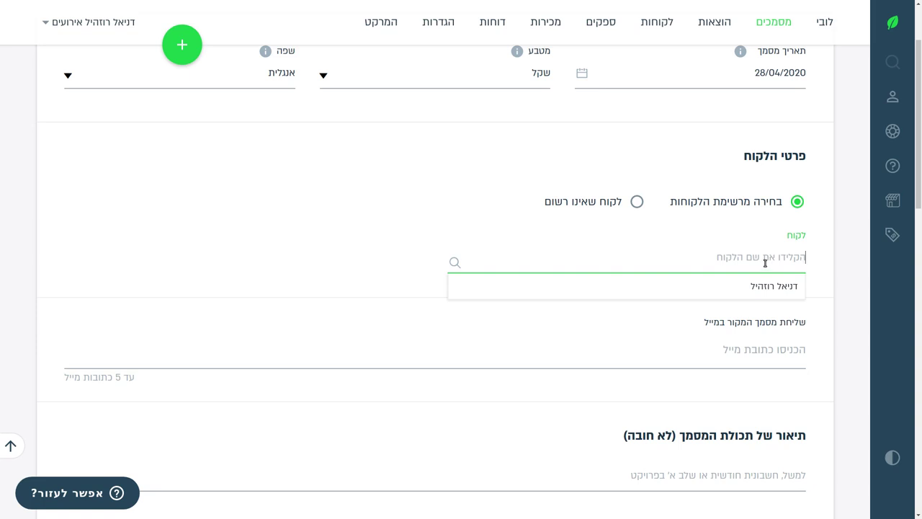
type("demo")
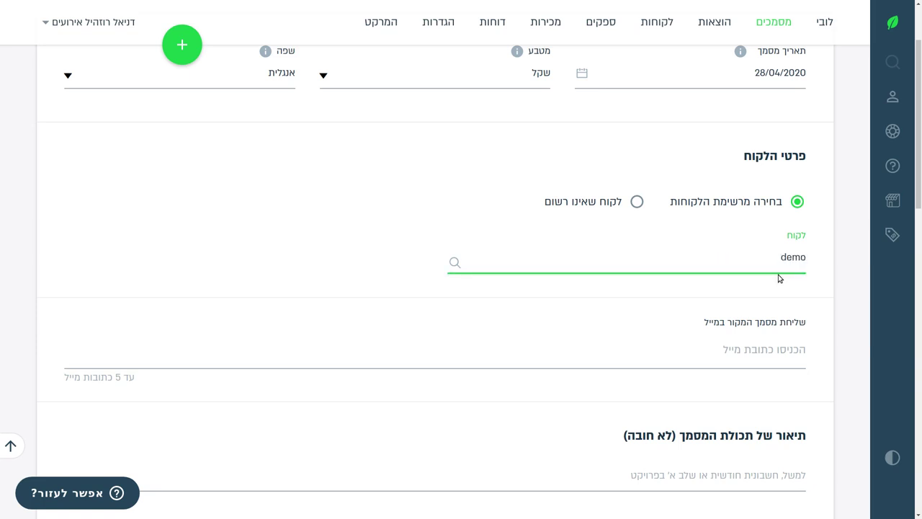
key("BackSpace")
key("BackSpace")
key("BackSpace")
key("BackSpace")
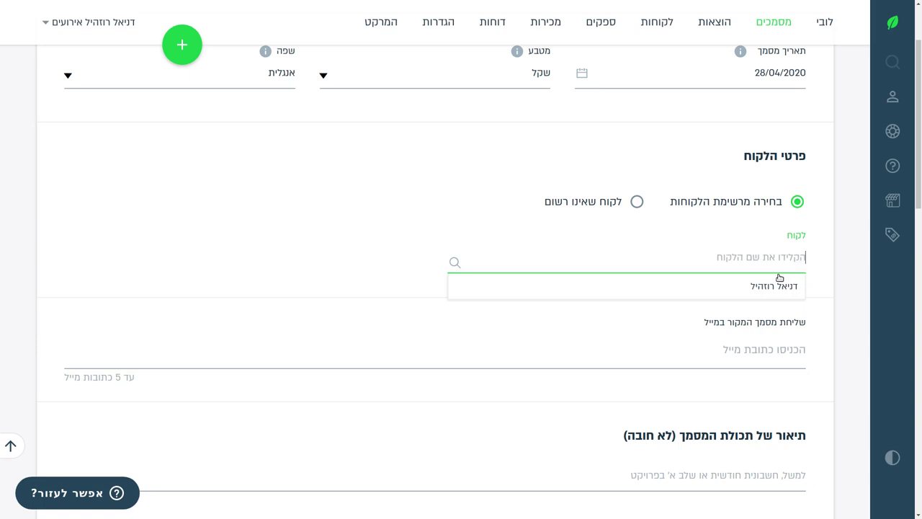
left_click(777, 290)
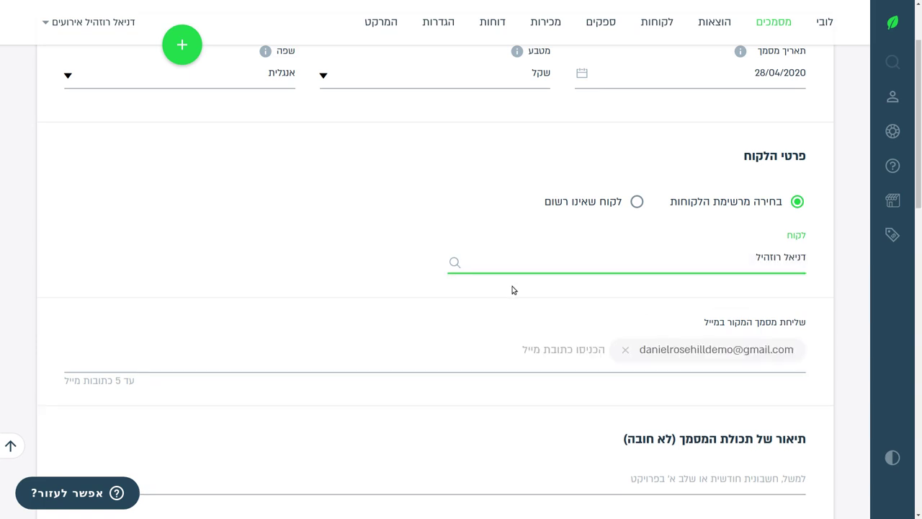
scroll(776, 230, "down", 2)
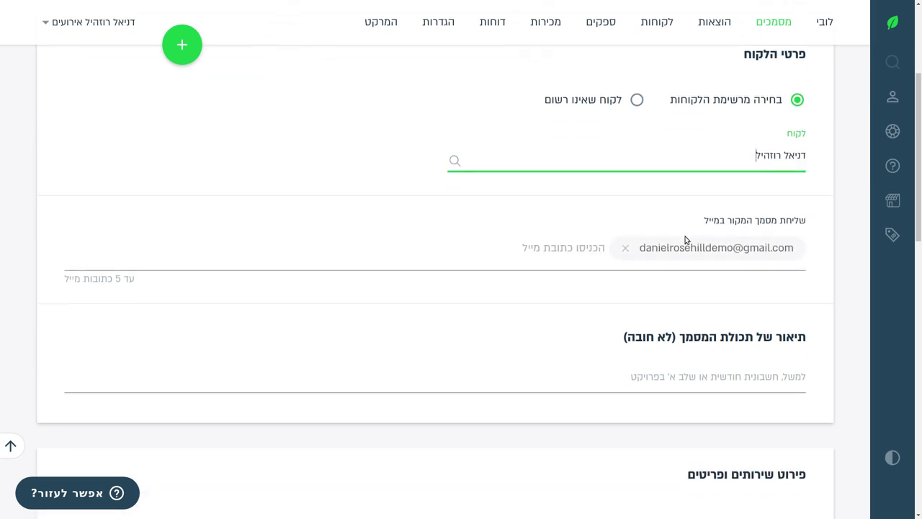
Add a second e-mail address as a recipient chip beside the client's Gmail address.
left_click(584, 249)
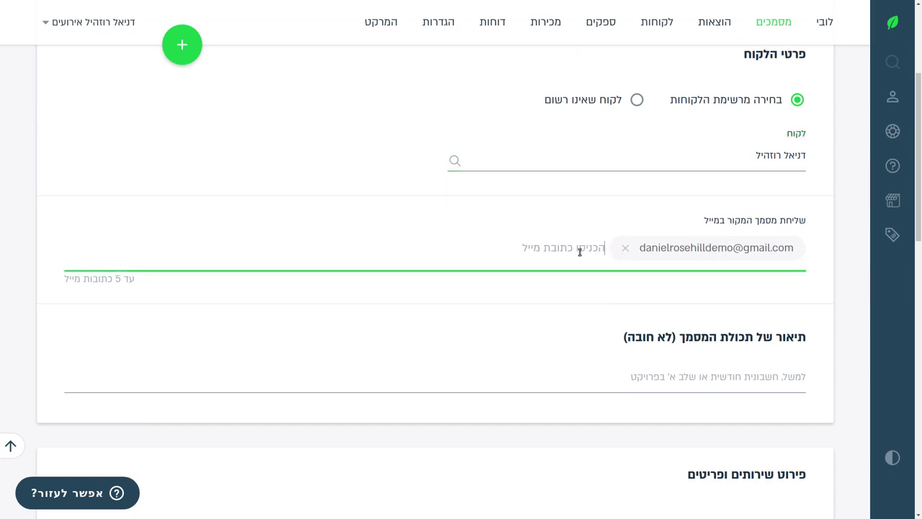
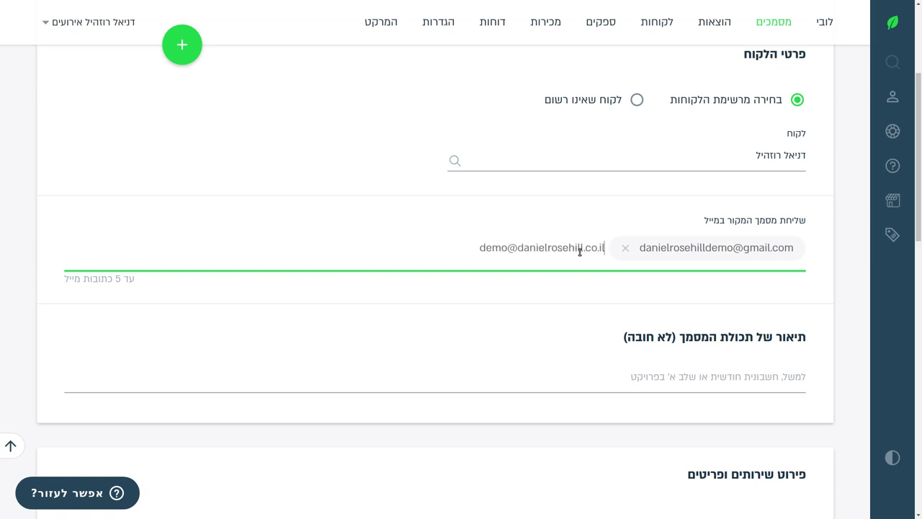
key("Return")
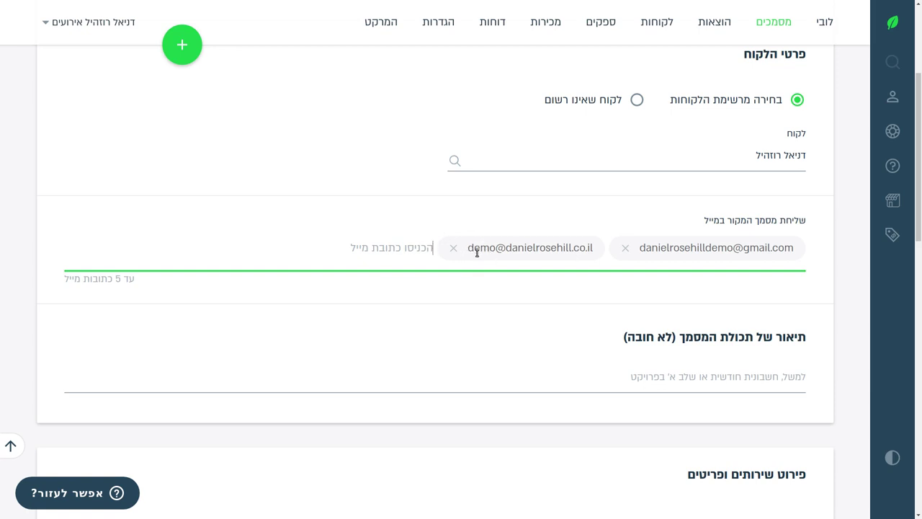
scroll(475, 267, "down", 2)
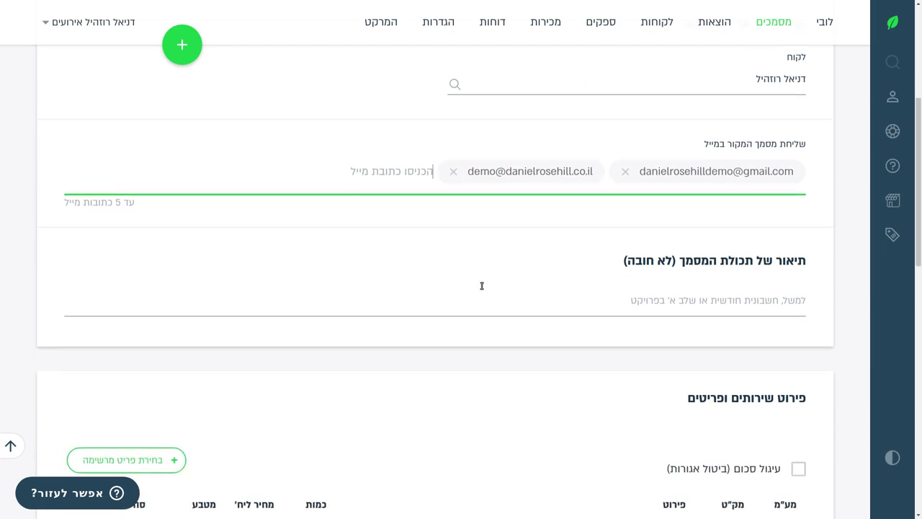
Make the description left-to-right and enter a quotation for preparatory work for the couple's wedding.
left_click(458, 307)
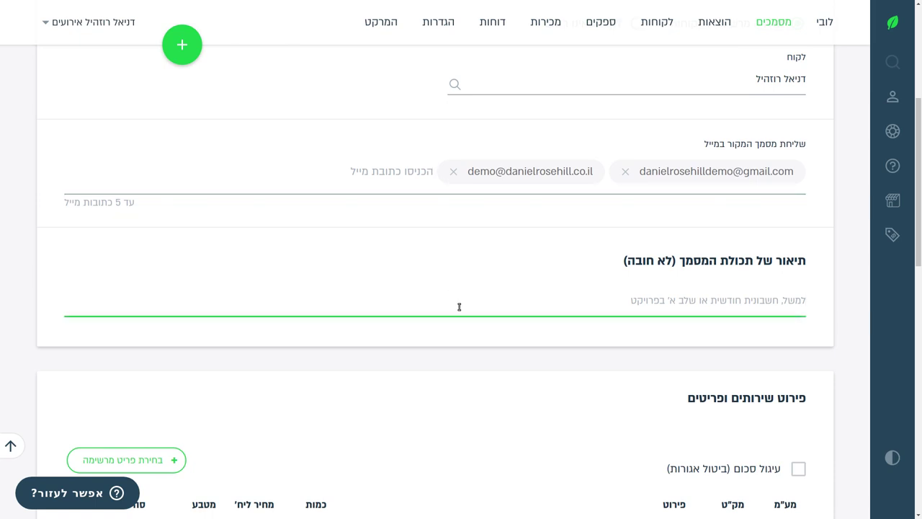
right_click(459, 307)
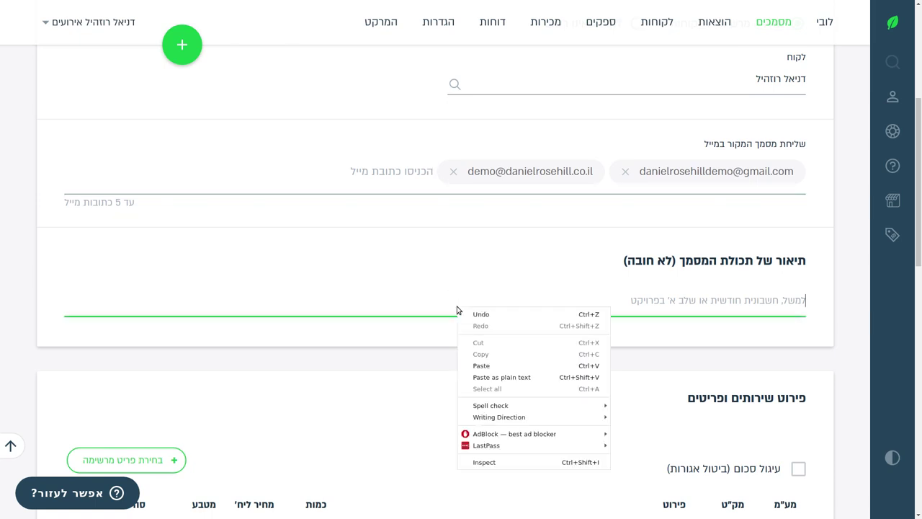
mouse_move(574, 416)
left_click(609, 420)
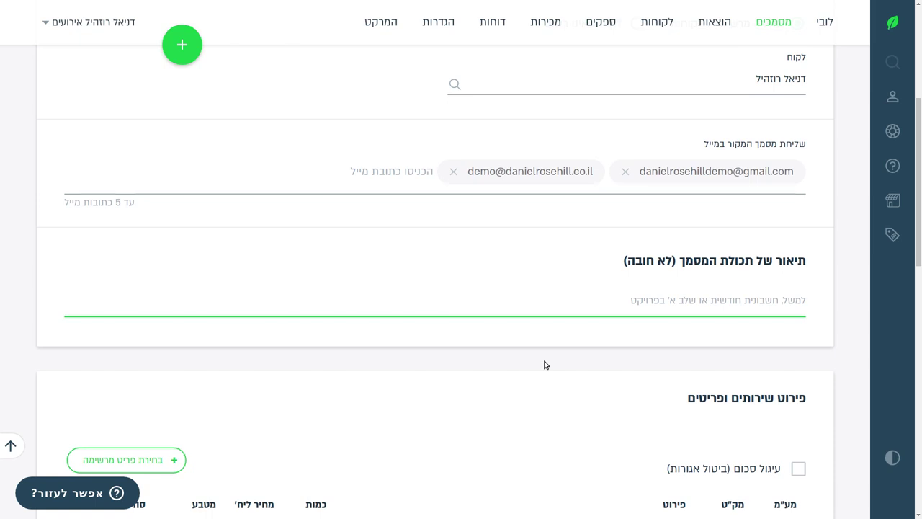
type("Q")
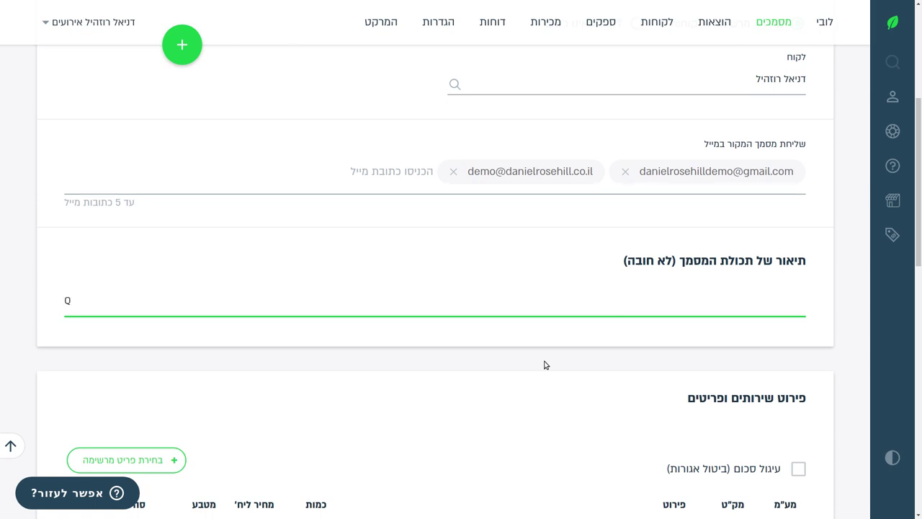
key("BackSpace")
type("Quotation for preparatory w")
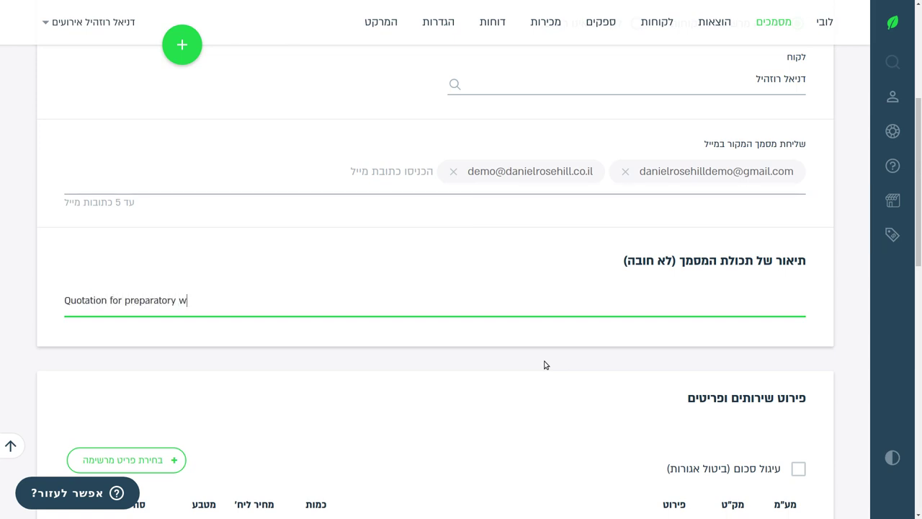
type("ork for Shlomo And")
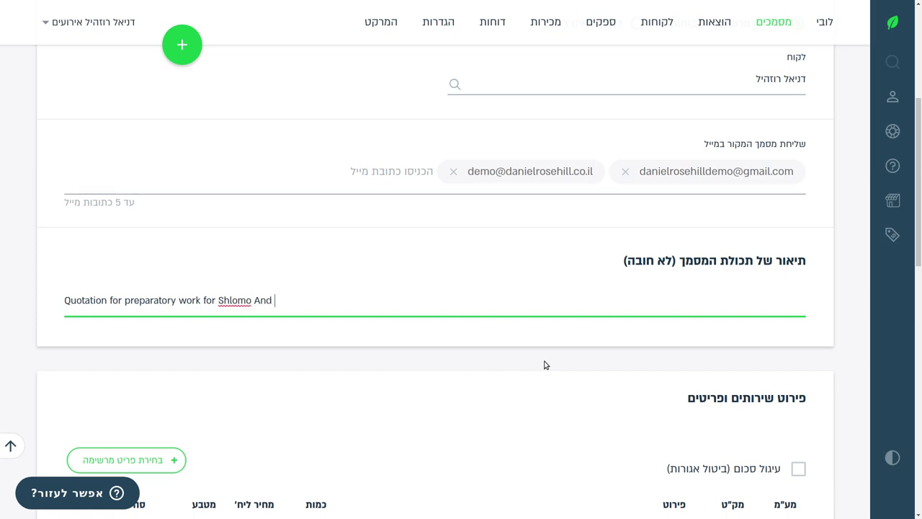
key("BackSpace")
key("BackSpace")
type("and Rivky's wedding")
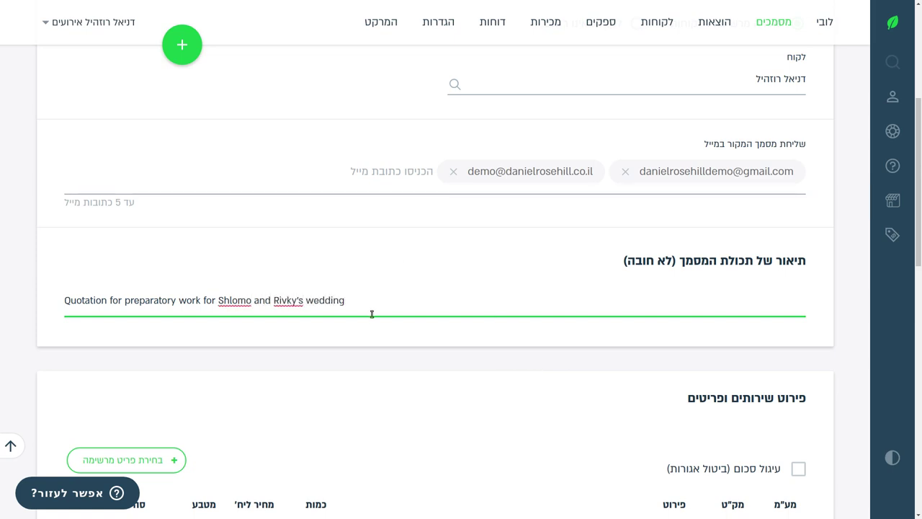
scroll(372, 313, "down", 4)
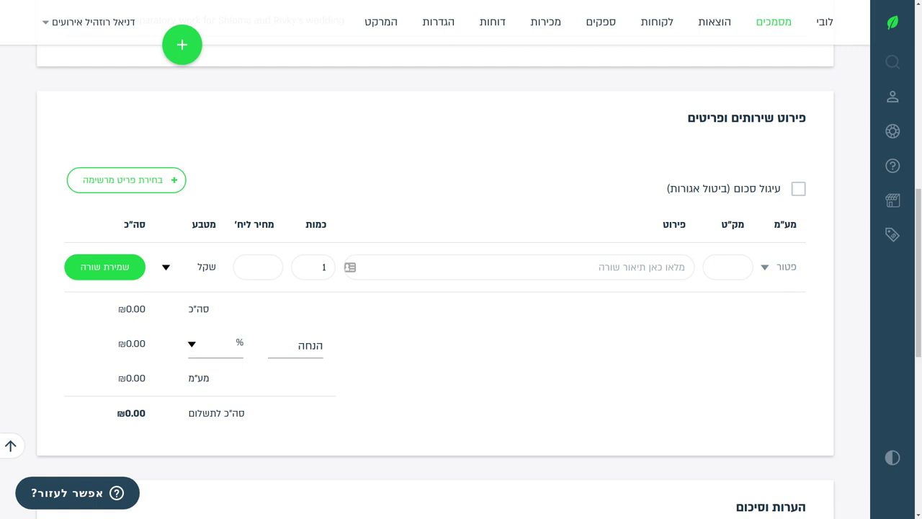
Clear the rounding label text and check that the saved-items list is empty.
triple_click(749, 189)
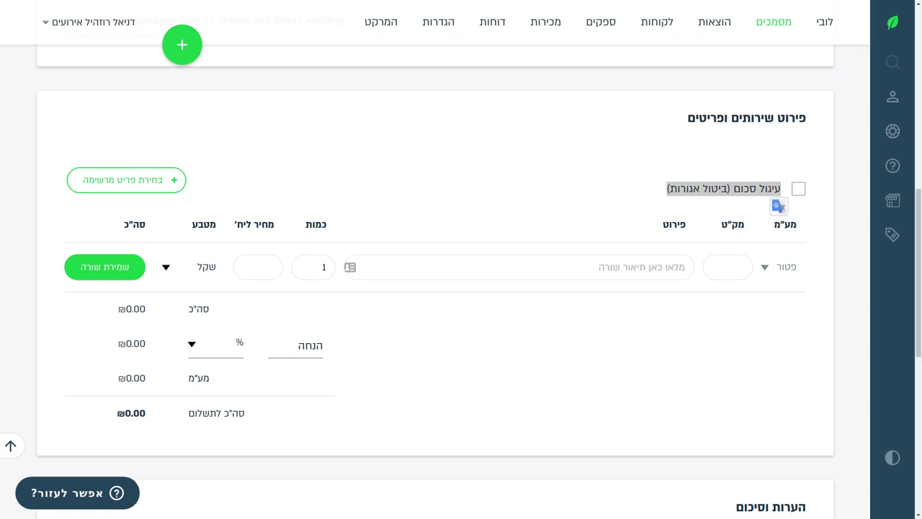
left_click(798, 188)
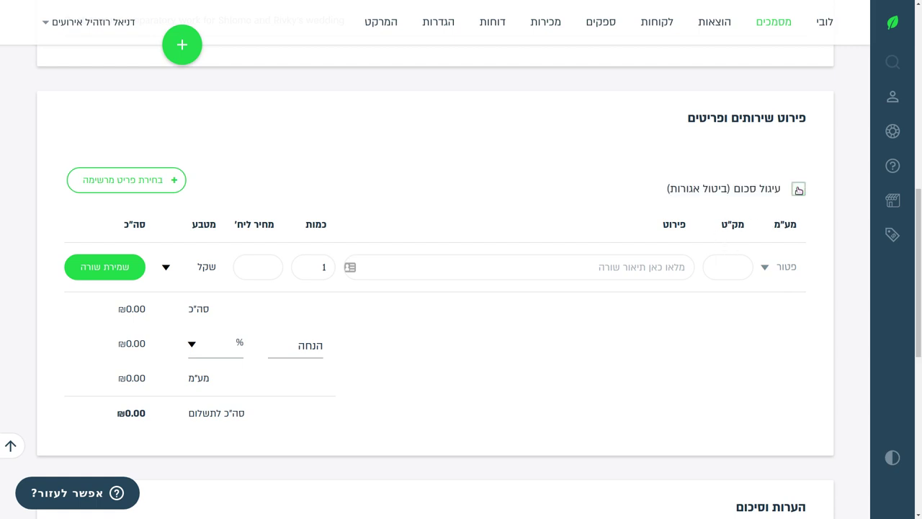
left_click(152, 182)
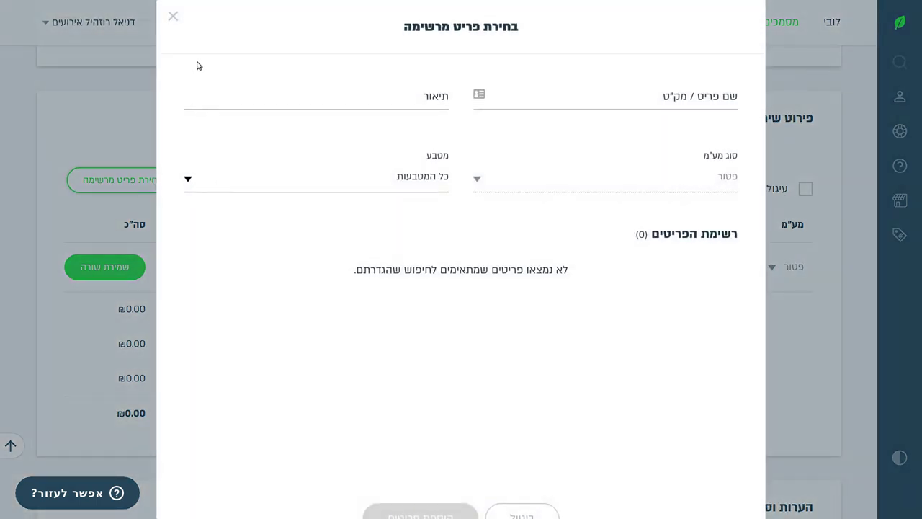
left_click(173, 16)
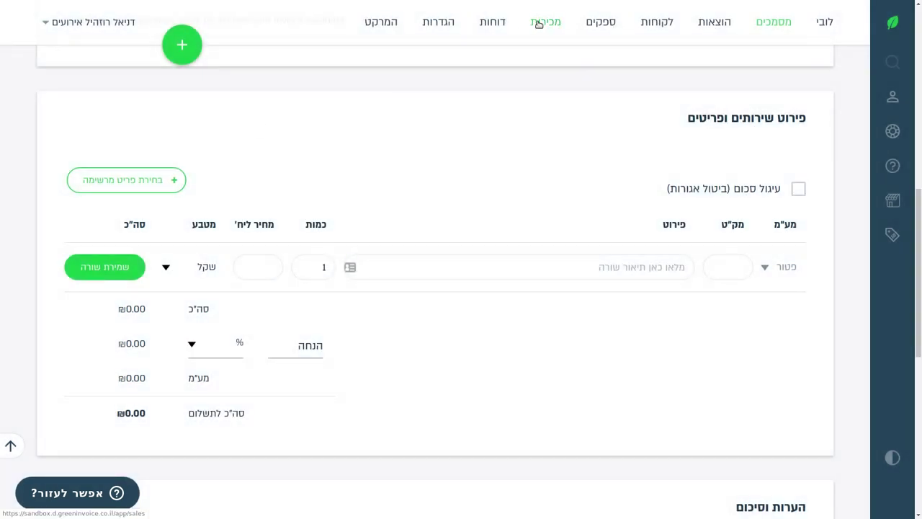
Save quote 300 as a draft and confirm the saved-to-drafts message.
scroll(453, 148, "down", 6)
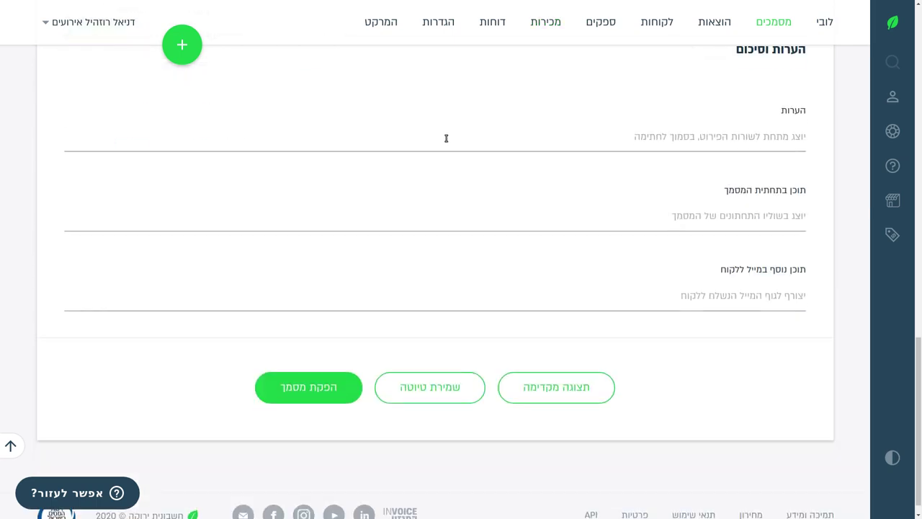
scroll(445, 137, "up", 7)
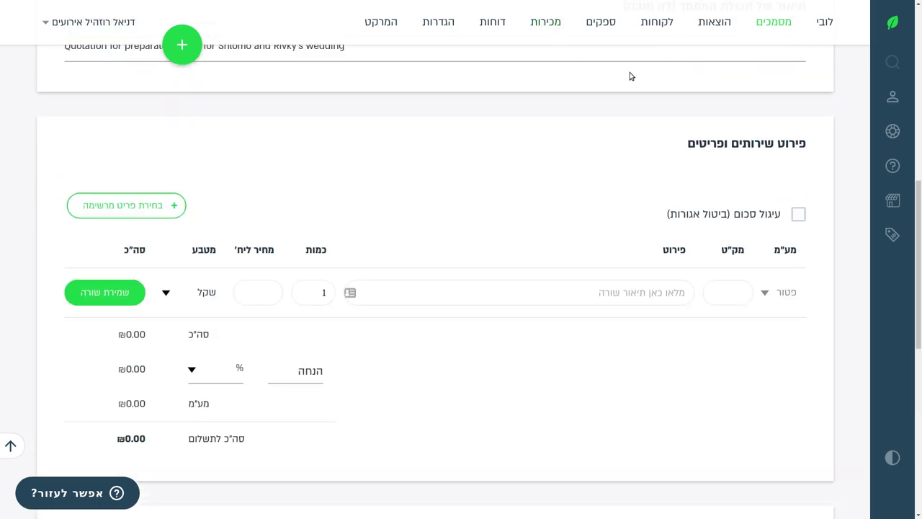
scroll(546, 181, "down", 7)
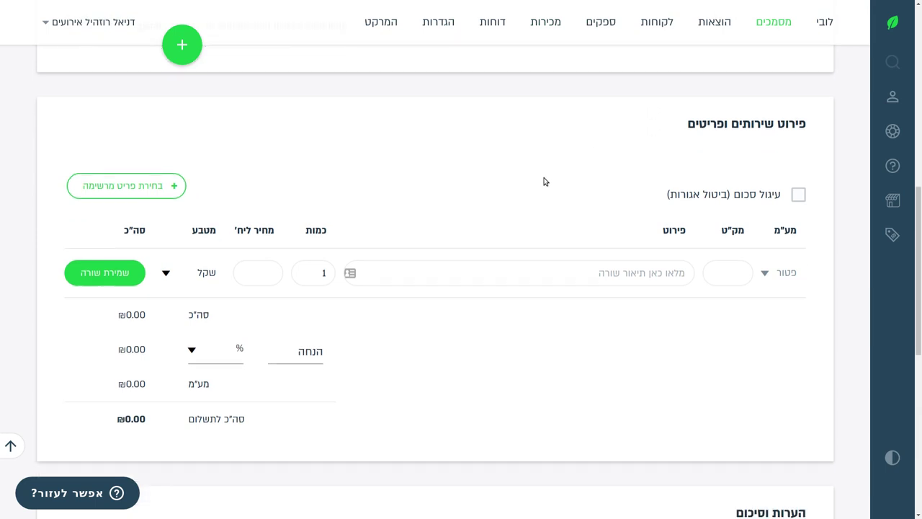
left_click(449, 369)
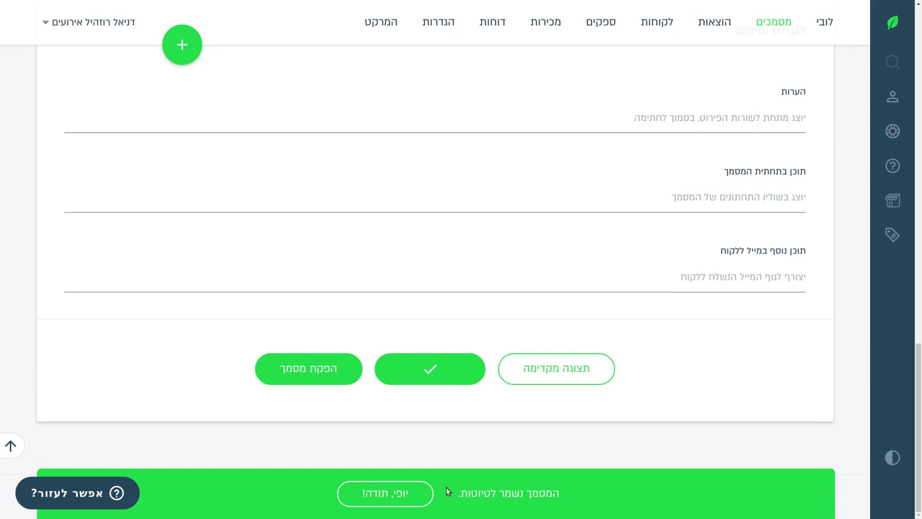
left_click_drag(457, 496, 560, 496)
scroll(309, 284, "up", 8)
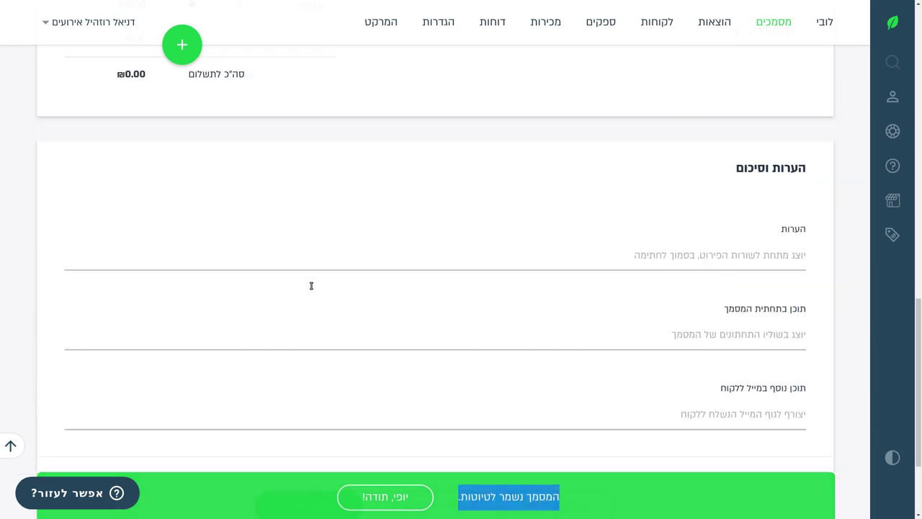
In the items catalogue, create a new item named 'Red carpet rental hourly' in left-to-right text.
left_click(558, 25)
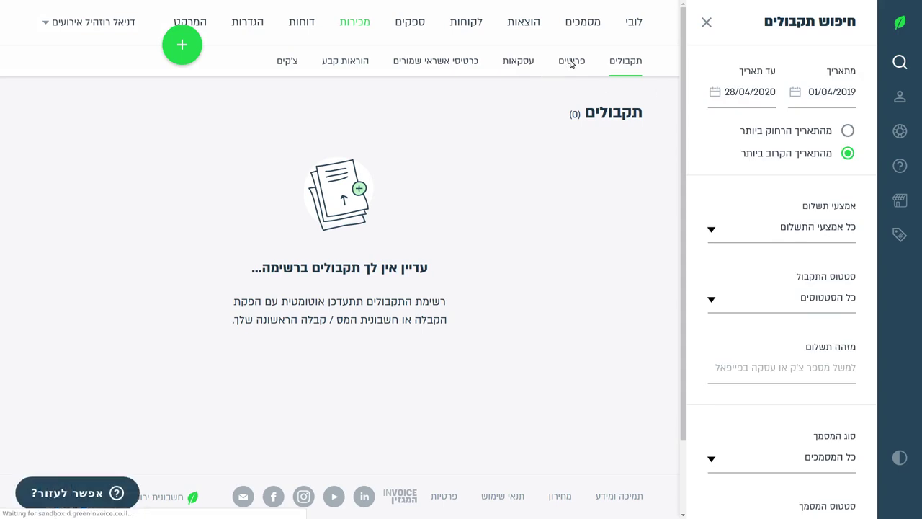
left_click(572, 61)
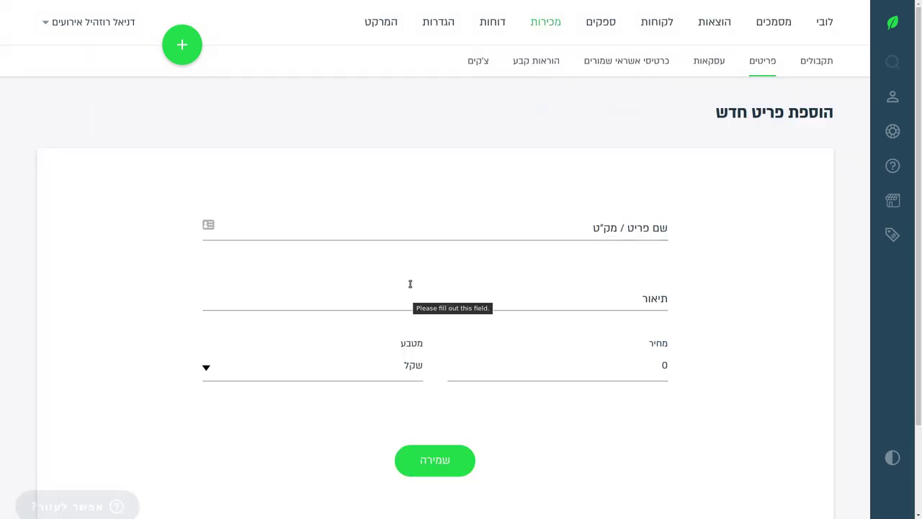
left_click(450, 228)
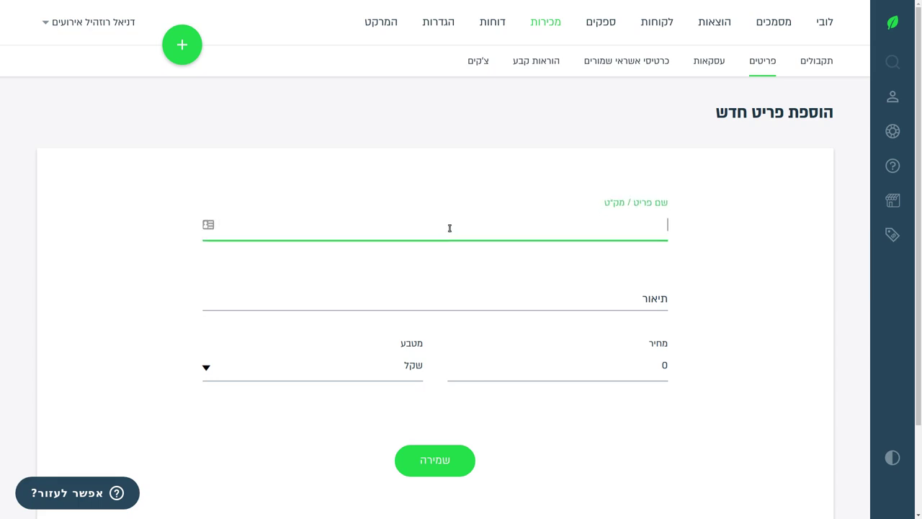
right_click(450, 228)
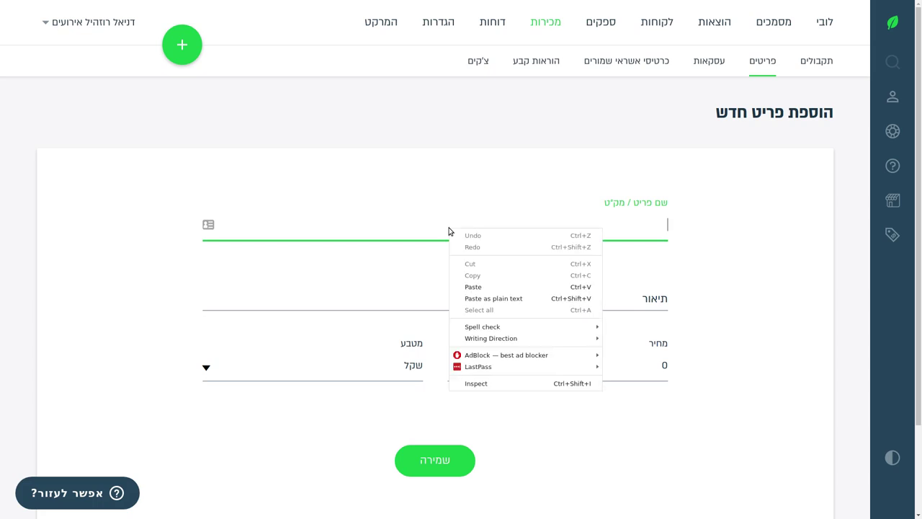
mouse_move(597, 342)
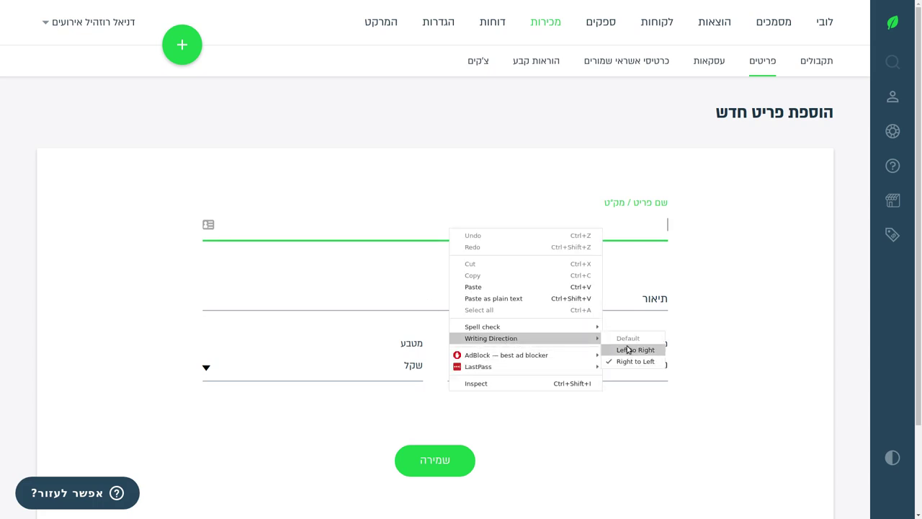
left_click(621, 350)
type("Red car")
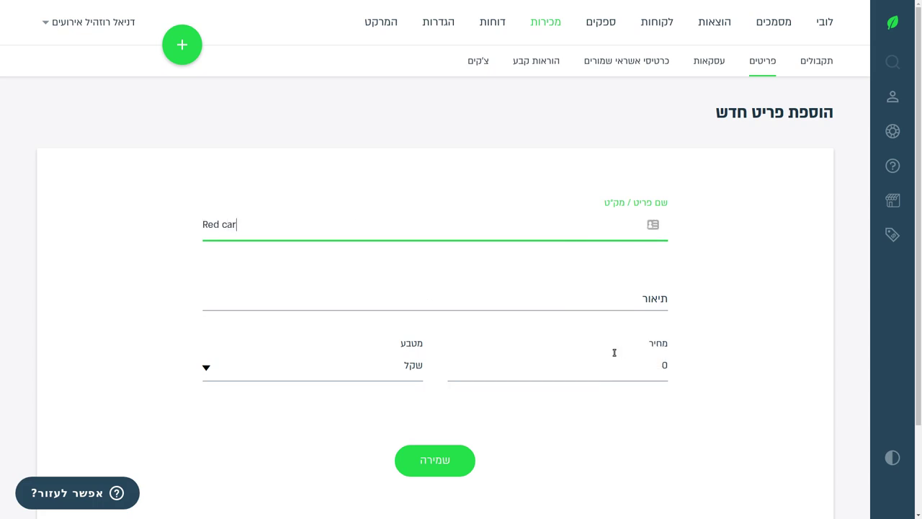
type("pet rental hourly")
key("Tab")
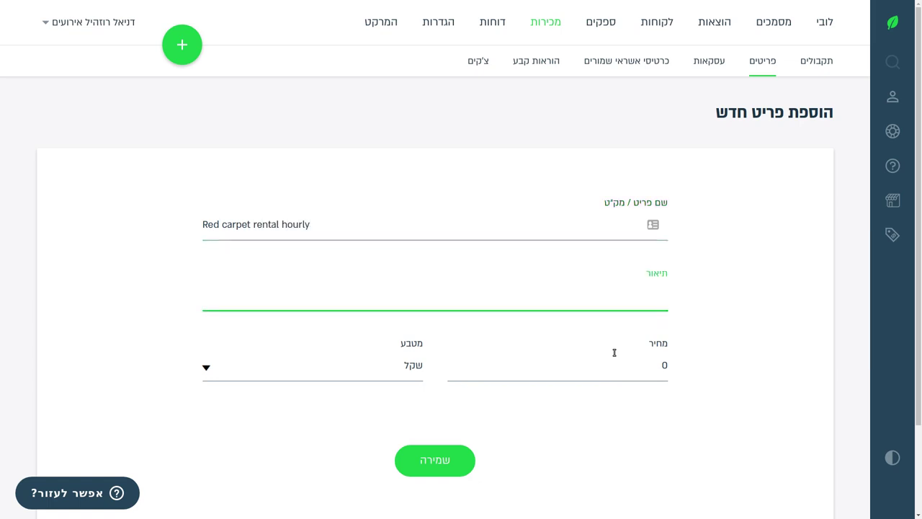
Give it the left-to-right description 'Standard red carpet for weddings and other events' and save it at ₪50.
type("Red ca")
key("BackSpace")
key("BackSpace")
type("carpet")
key("ctrl+a")
type("Standard red carpet for weddin")
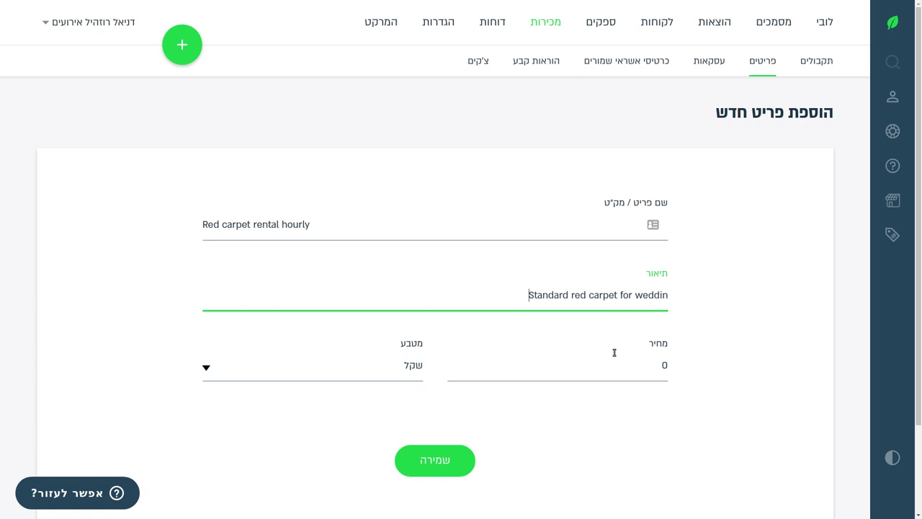
type("gs and other events")
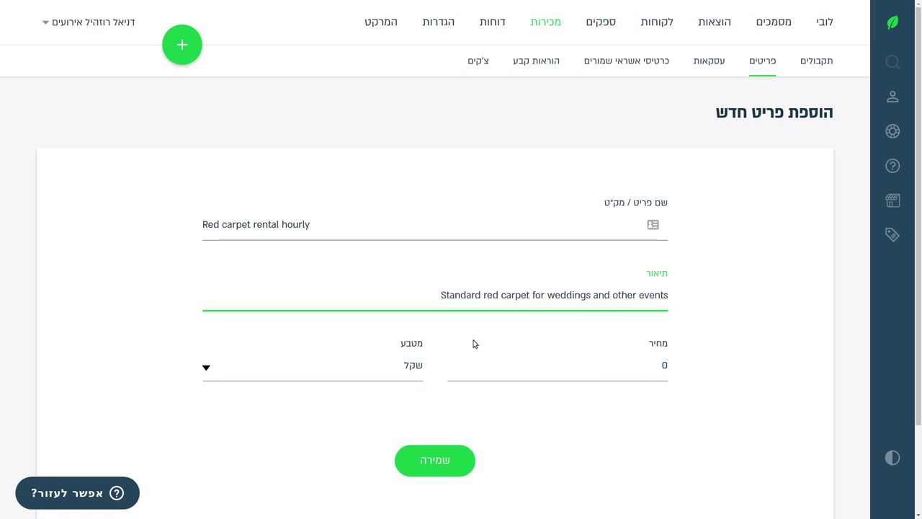
right_click(346, 300)
mouse_move(387, 411)
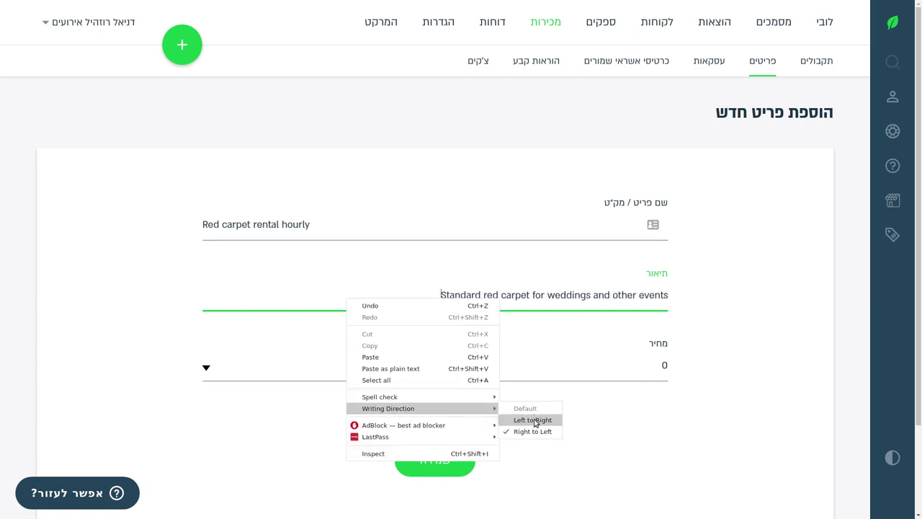
left_click(534, 419)
left_click(610, 362)
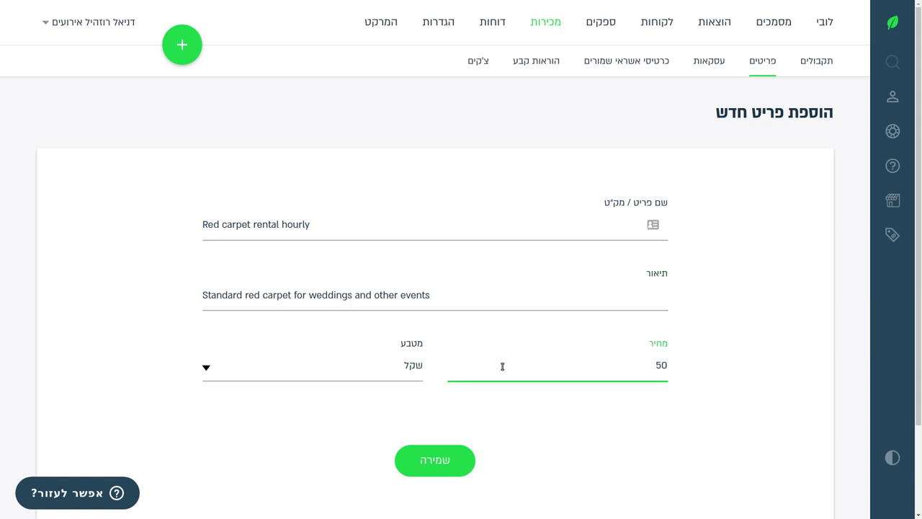
left_click(440, 465)
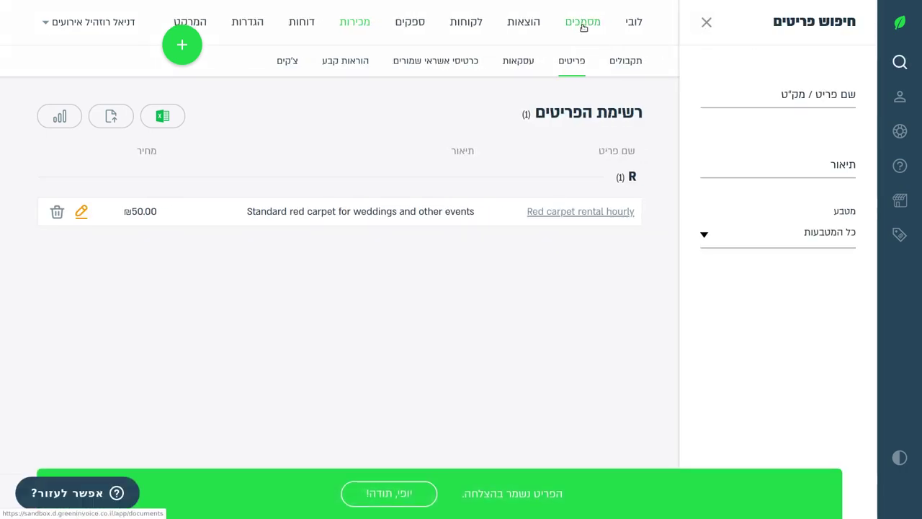
Open draft quote 300 from the documents drafts list and scroll to its items section.
left_click(584, 23)
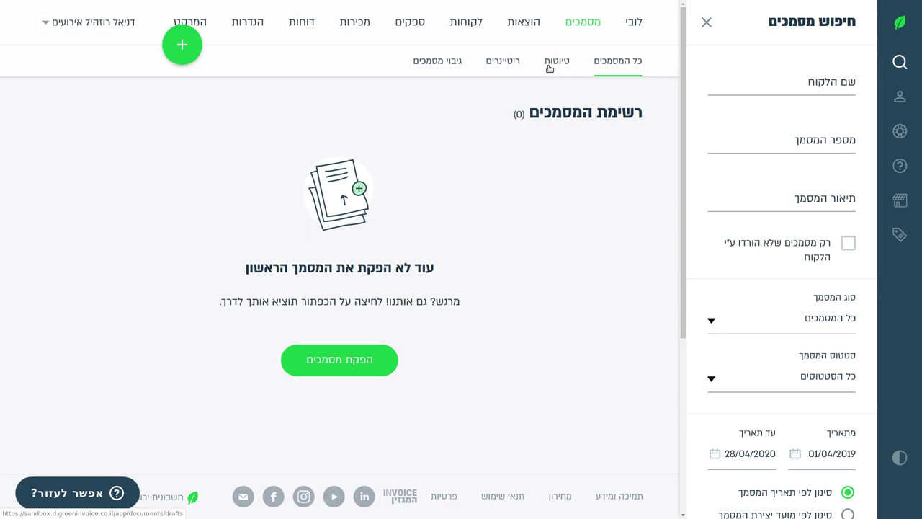
left_click(549, 64)
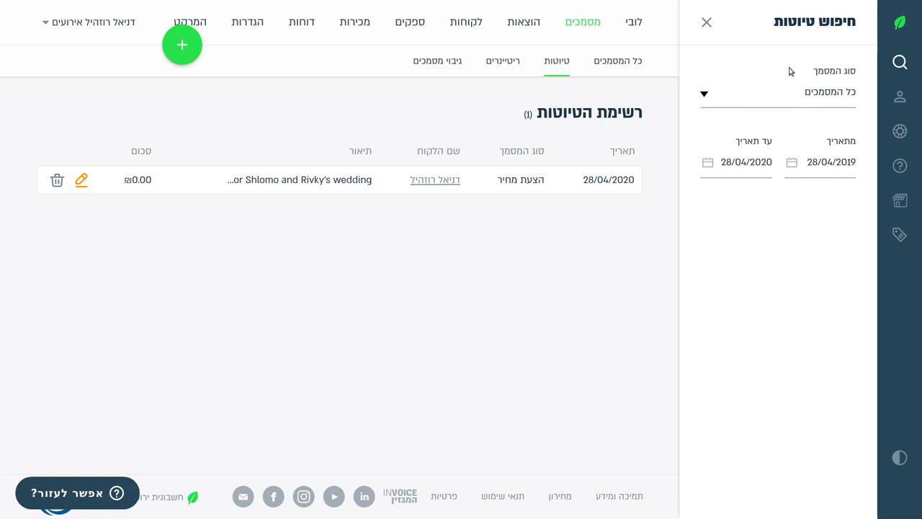
left_click(81, 179)
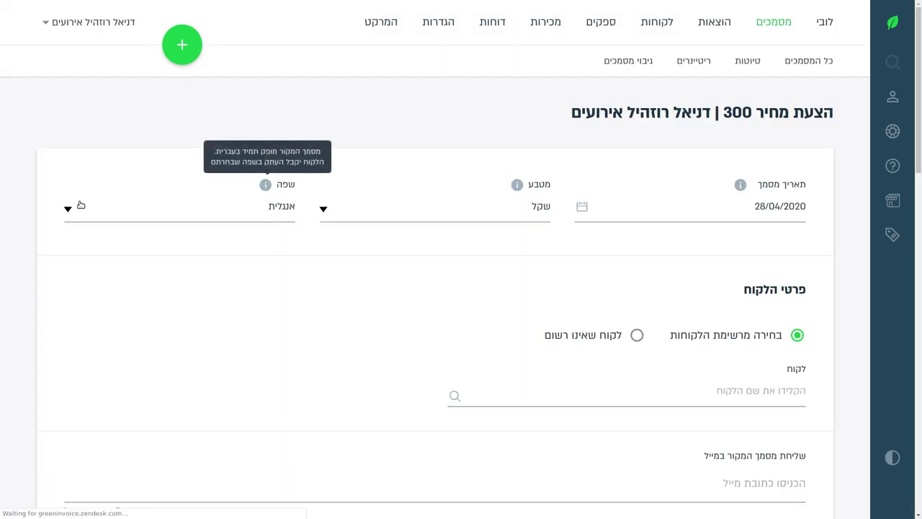
scroll(406, 155, "down", 6)
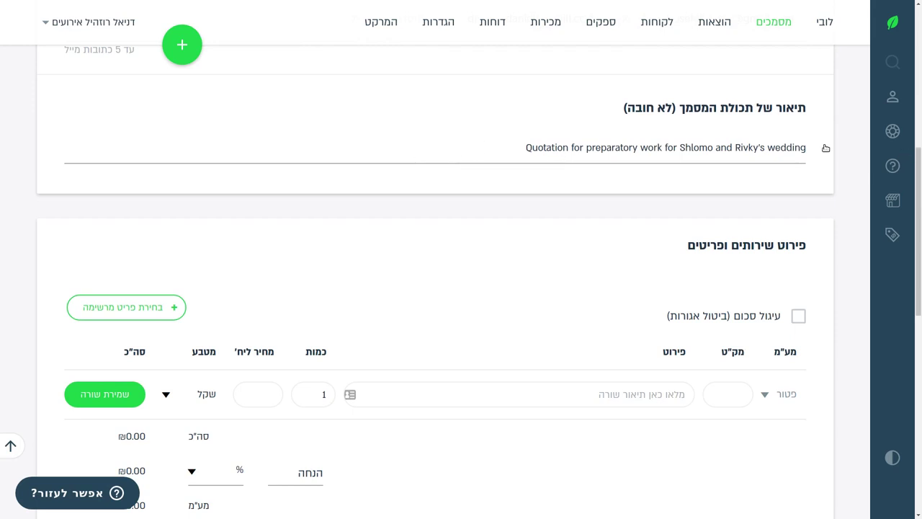
scroll(354, 222, "down", 2)
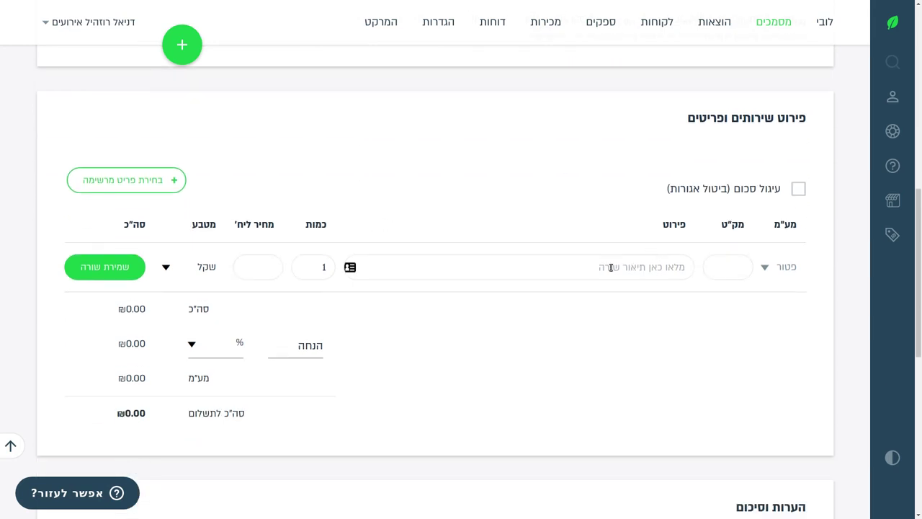
Add the catalogue item 'Red carpet rental hourly' to the quote with quantity 3.
left_click(126, 181)
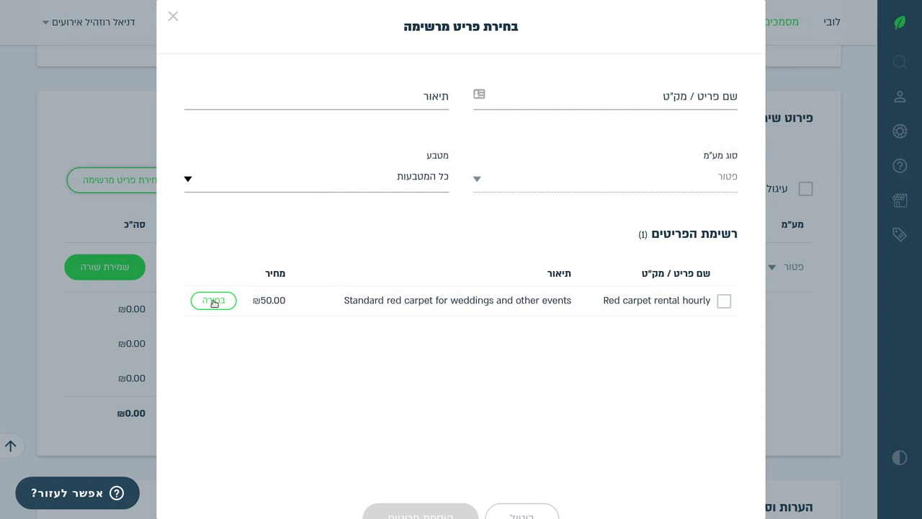
left_click(712, 301)
left_click(218, 302)
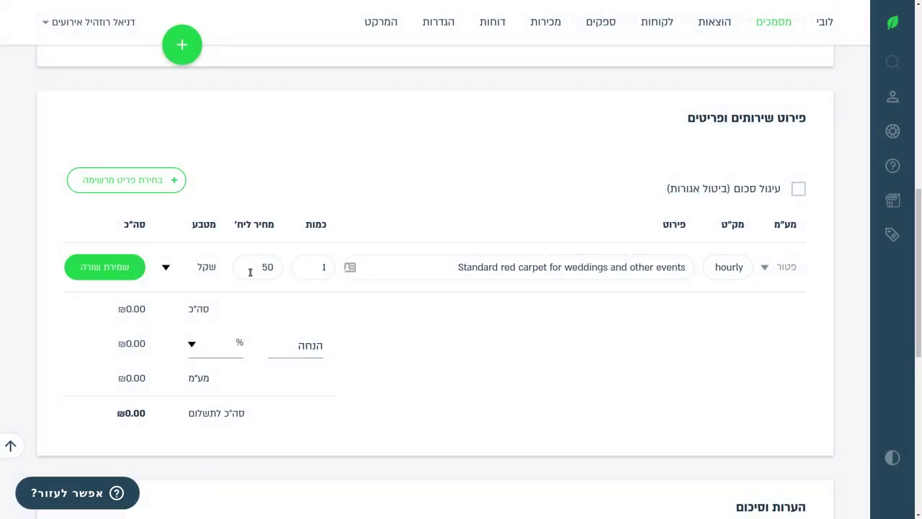
left_click(324, 268)
type("3")
left_click(106, 267)
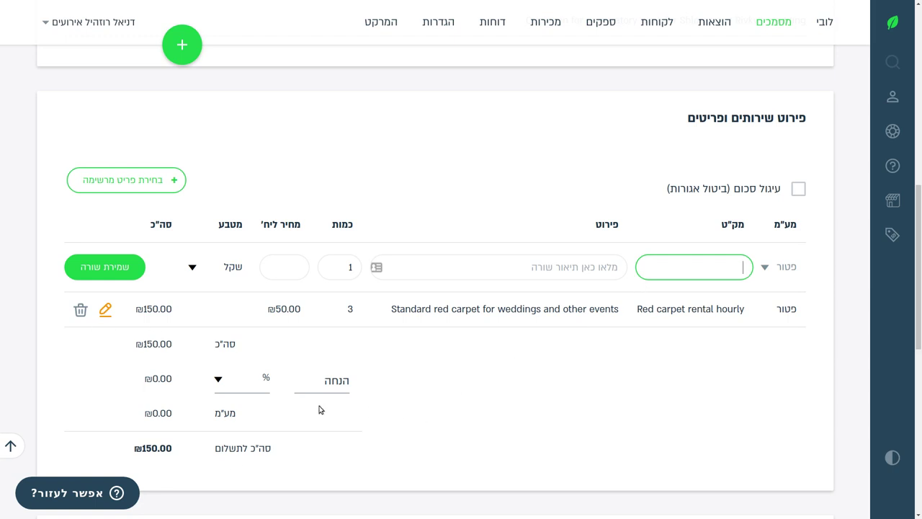
Look over the discount type options, then start a new line in the items list.
left_click(326, 382)
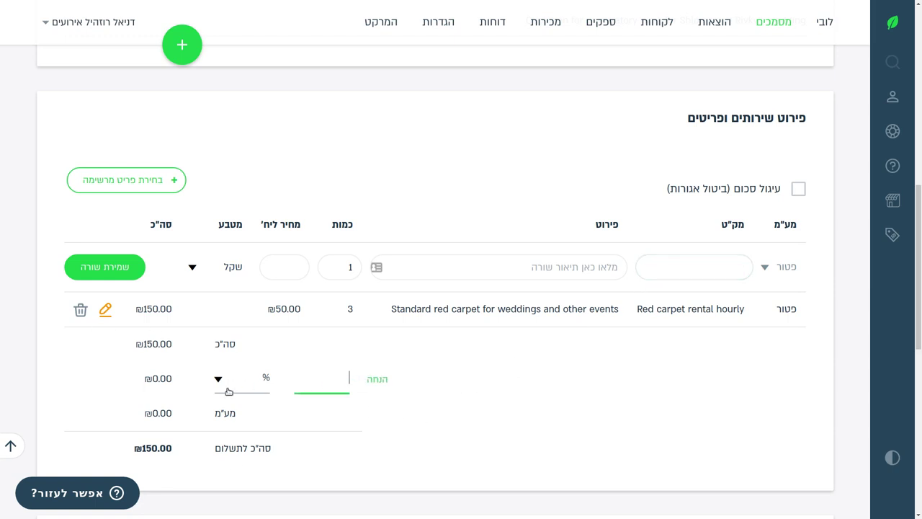
left_click(239, 384)
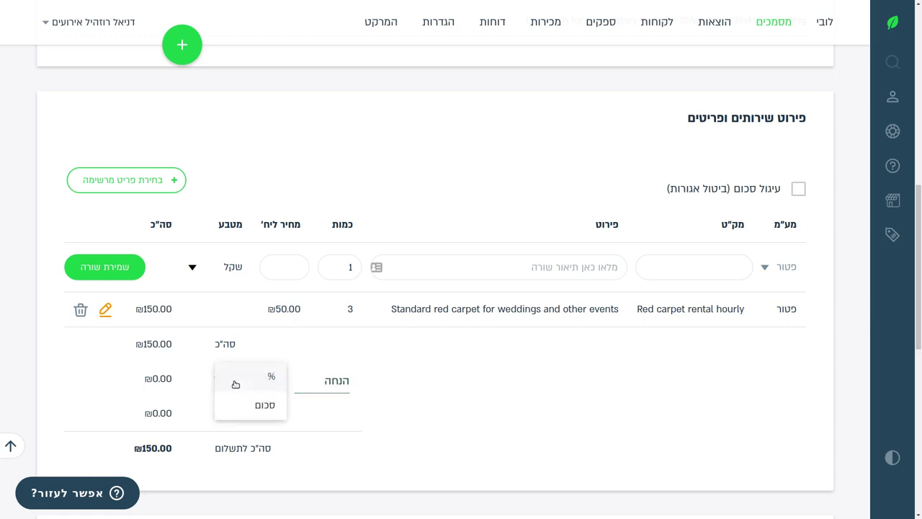
left_click_drag(481, 397, 72, 380)
left_click(649, 273)
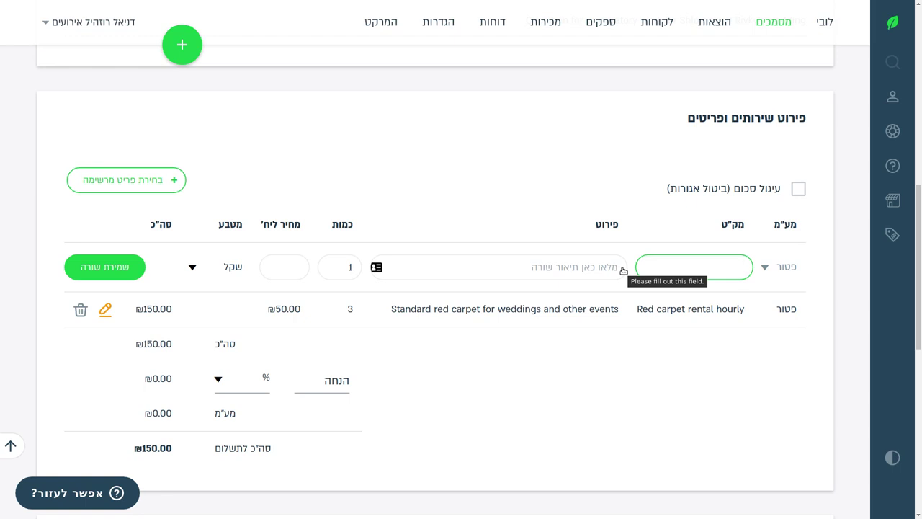
Add the line 'Consultation fee at 150 NIS / hour' with quantity 3 at ₪450.
left_click(623, 270)
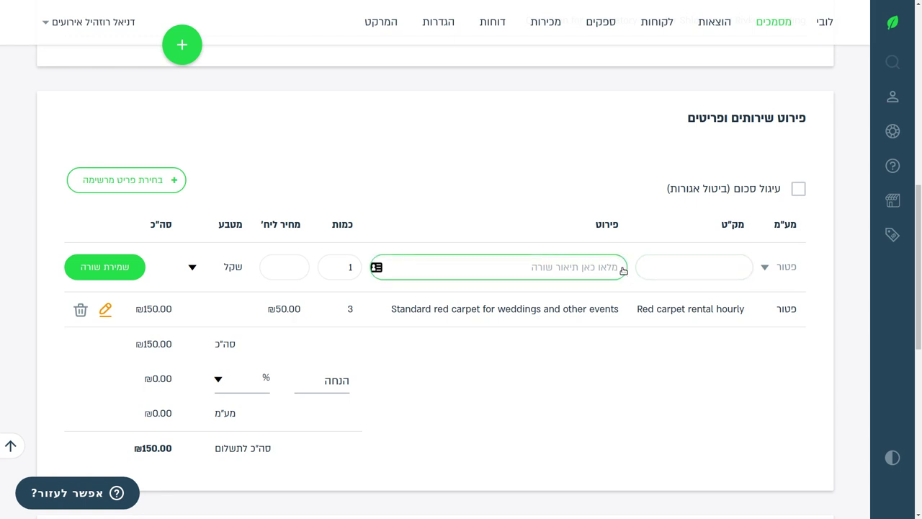
type("Consultation fee h")
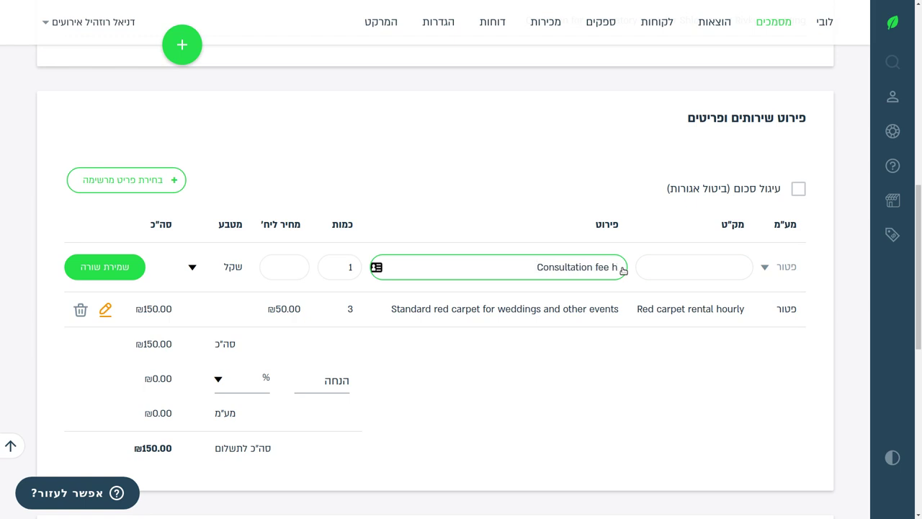
key("ctrl+a")
type("Consultation fee at")
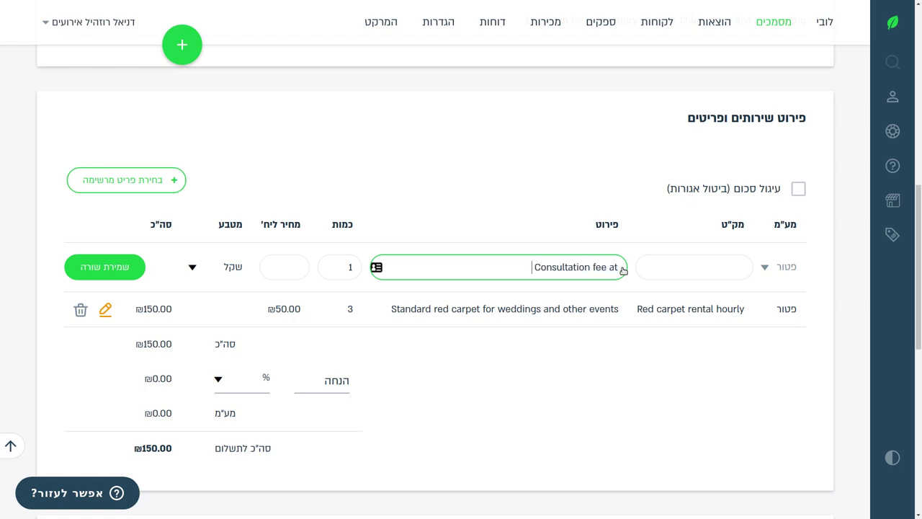
type(" 150 NIS / hou")
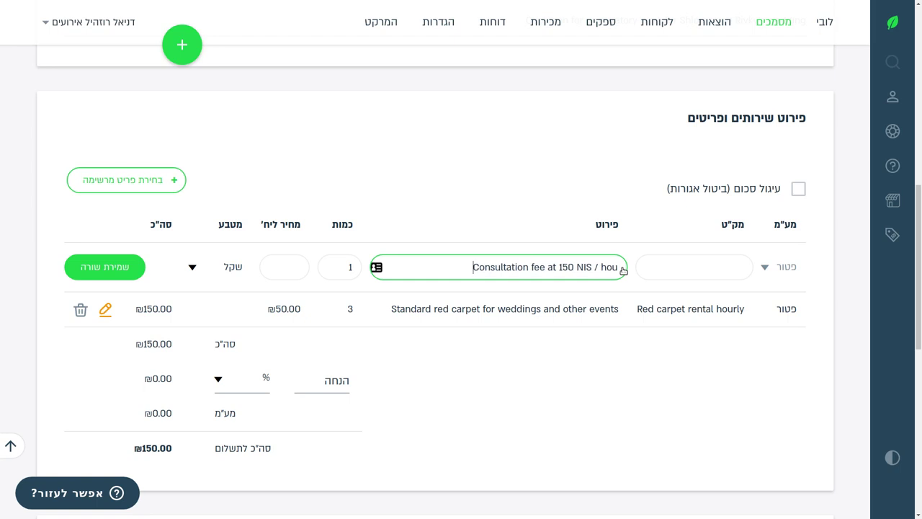
type("r")
key("Tab")
type("3")
key("Tab")
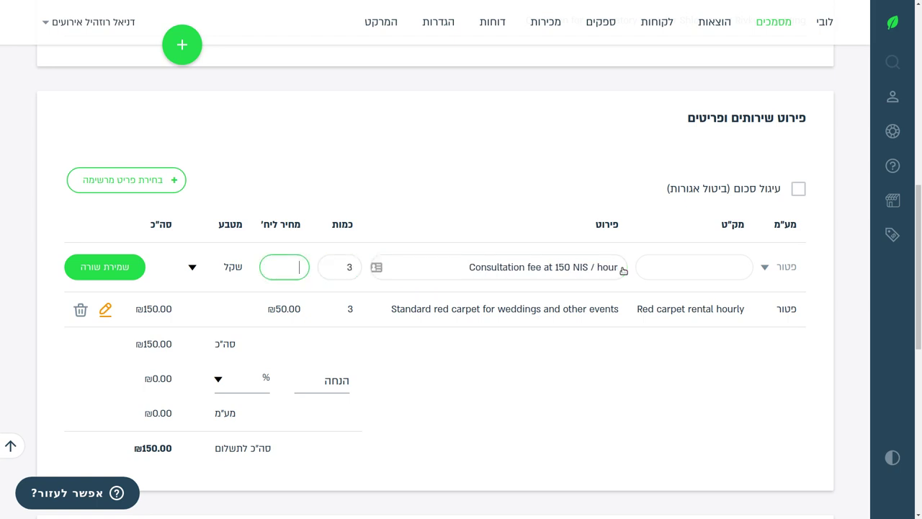
type("450")
left_click(121, 267)
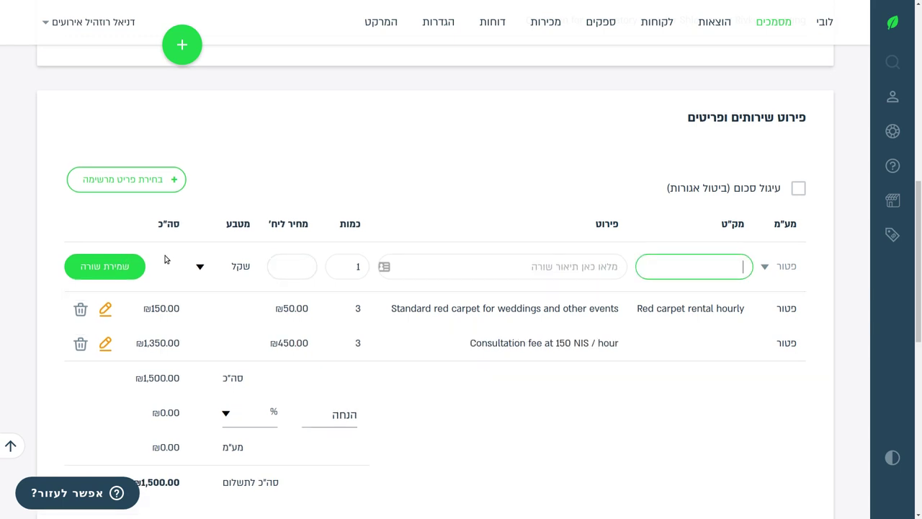
scroll(198, 287, "down", 3)
scroll(200, 288, "up", 1)
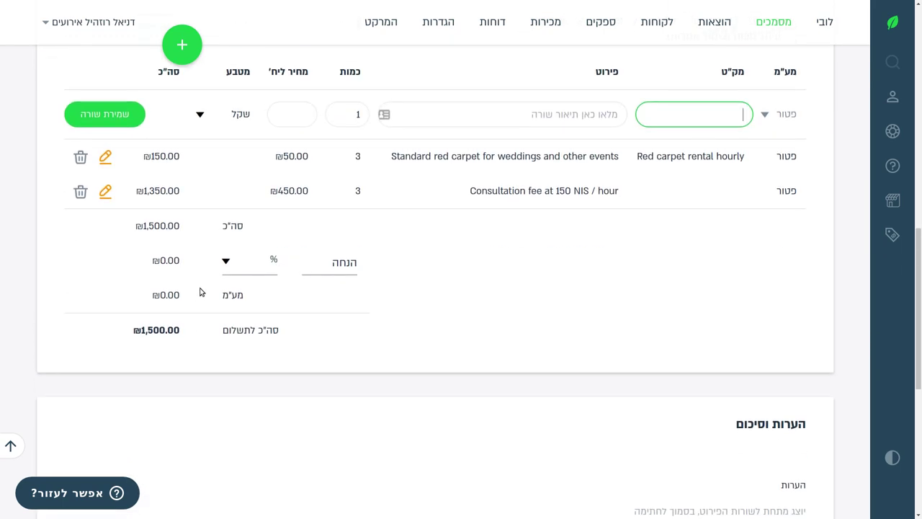
Try out the discount type choices, ending with the discount set to percentage.
left_click(280, 190)
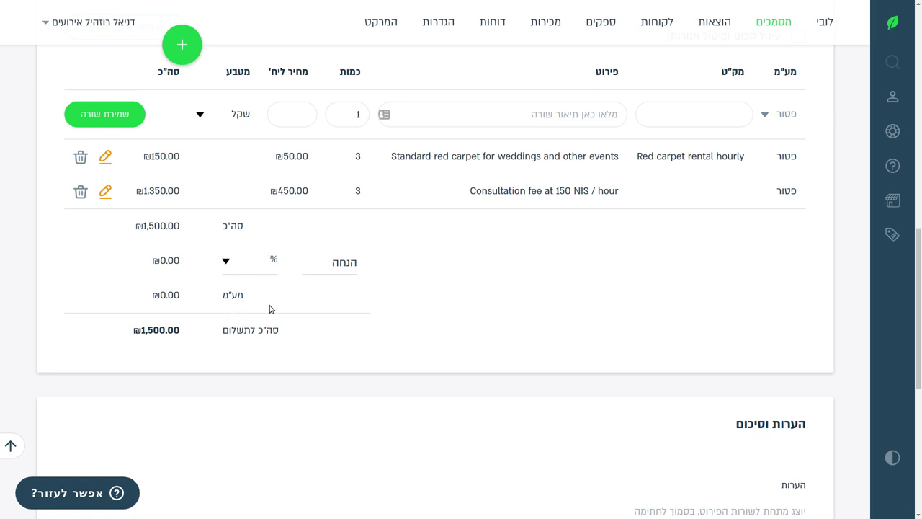
left_click(265, 261)
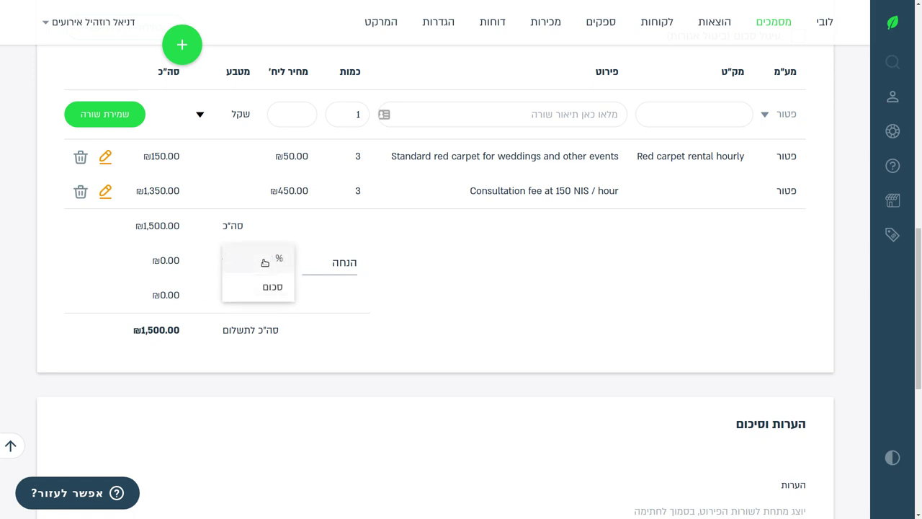
left_click(277, 258)
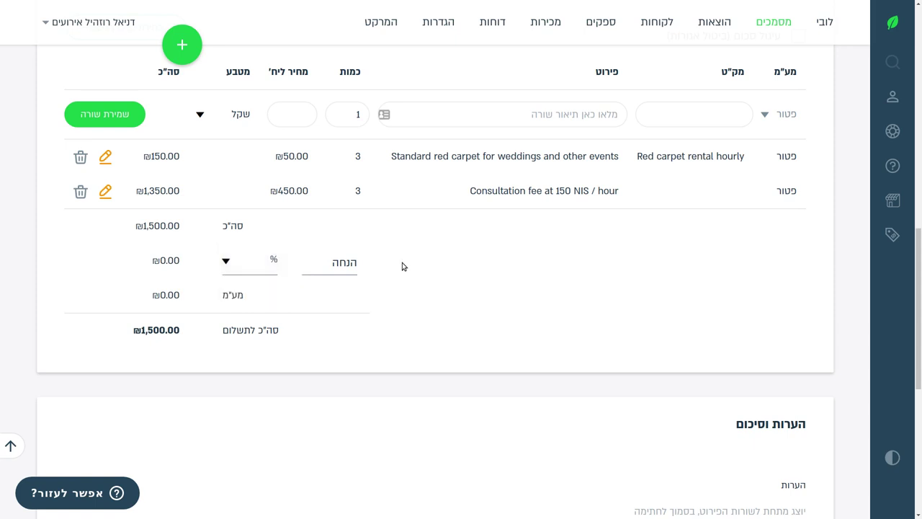
left_click(267, 263)
left_click(243, 269)
left_click(243, 270)
left_click(243, 269)
left_click(225, 264)
left_click(249, 285)
left_click(237, 261)
left_click(249, 262)
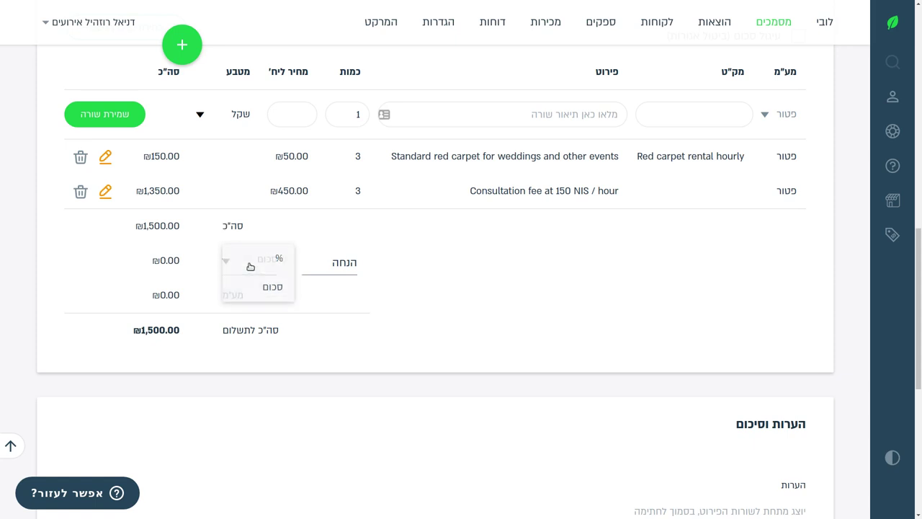
Switch the discount to a fixed amount and set it to ₪200.
left_click(323, 262)
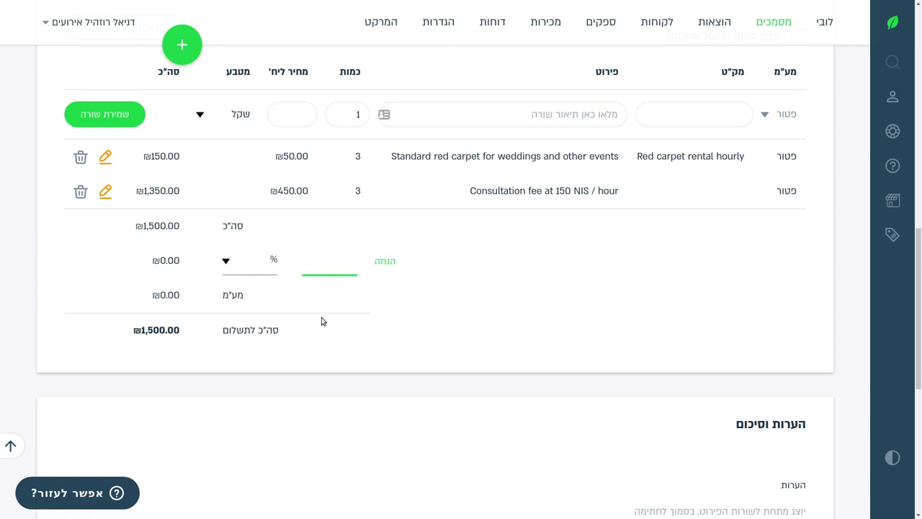
type("10")
left_click_drag(140, 334, 180, 331)
left_click(273, 265)
left_click(273, 265)
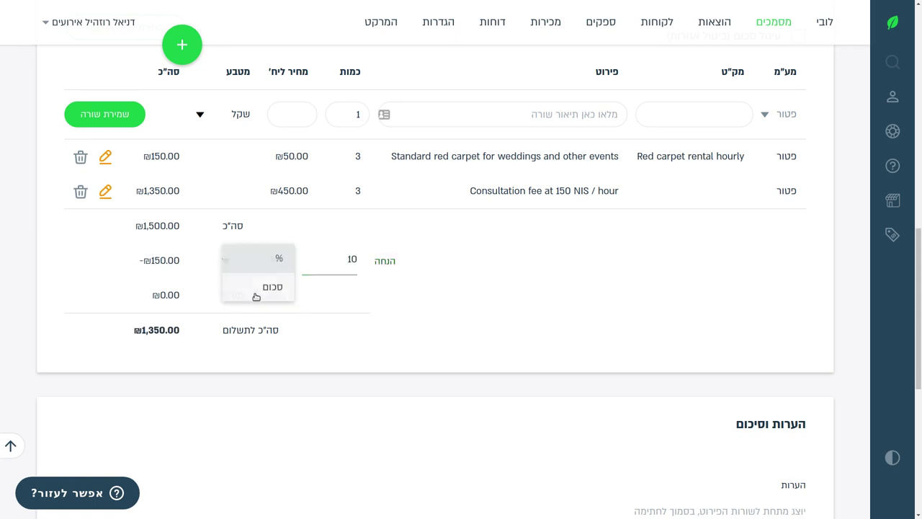
left_click(249, 288)
left_click(331, 262)
key("BackSpace")
key("BackSpace")
type("200")
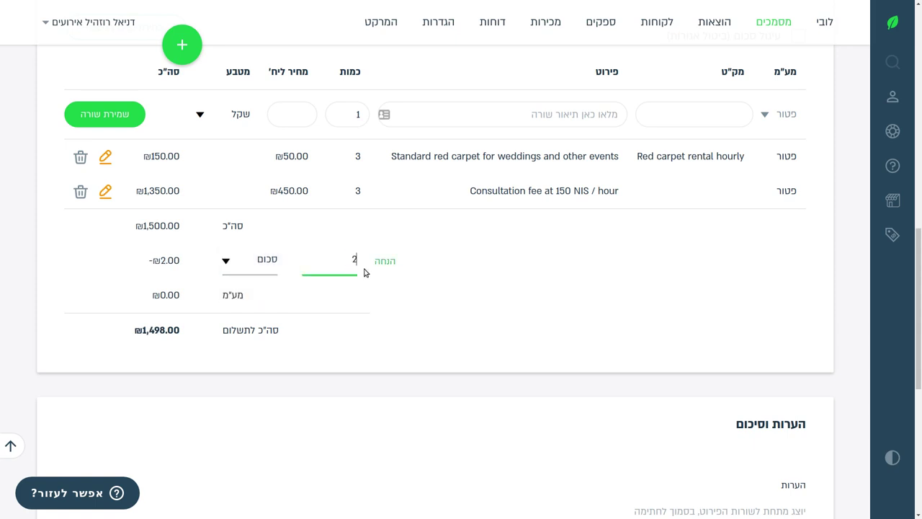
key("Tab")
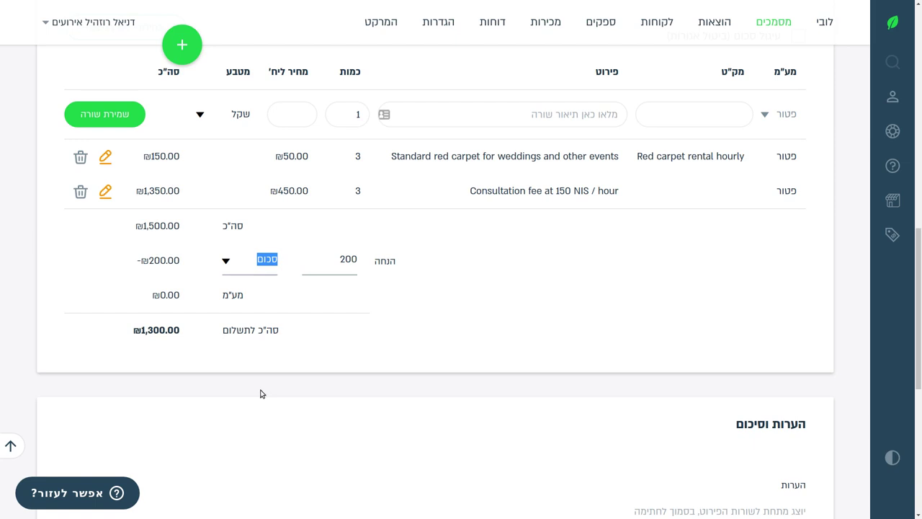
left_click(333, 256)
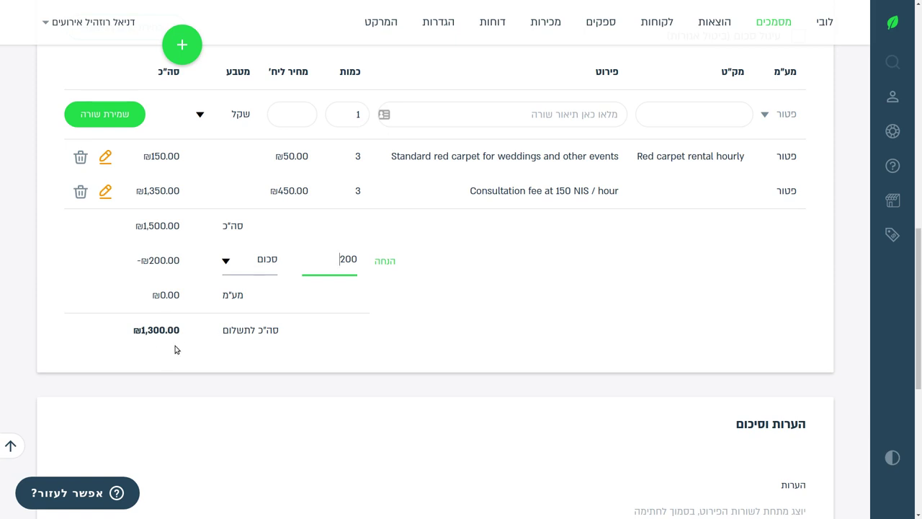
In the additional client e-mail content, write a greeting addressed to the couple.
scroll(157, 335, "down", 4)
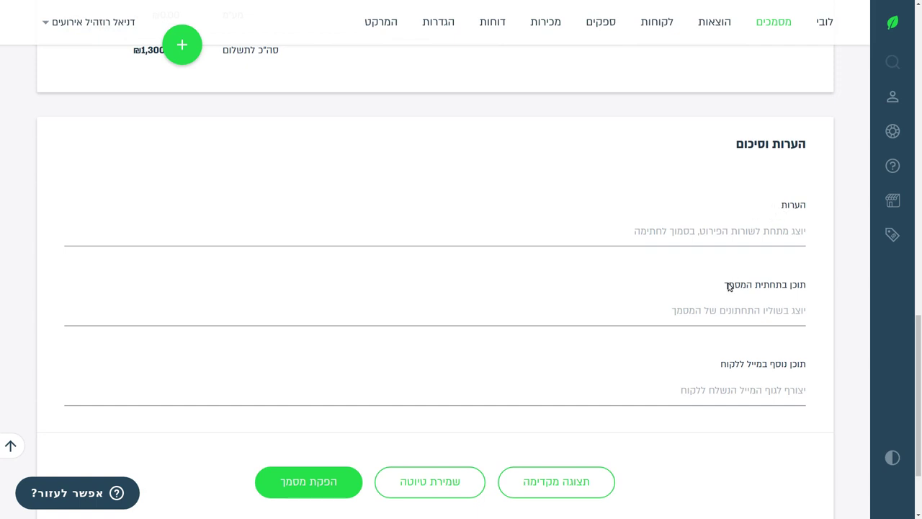
left_click(643, 308)
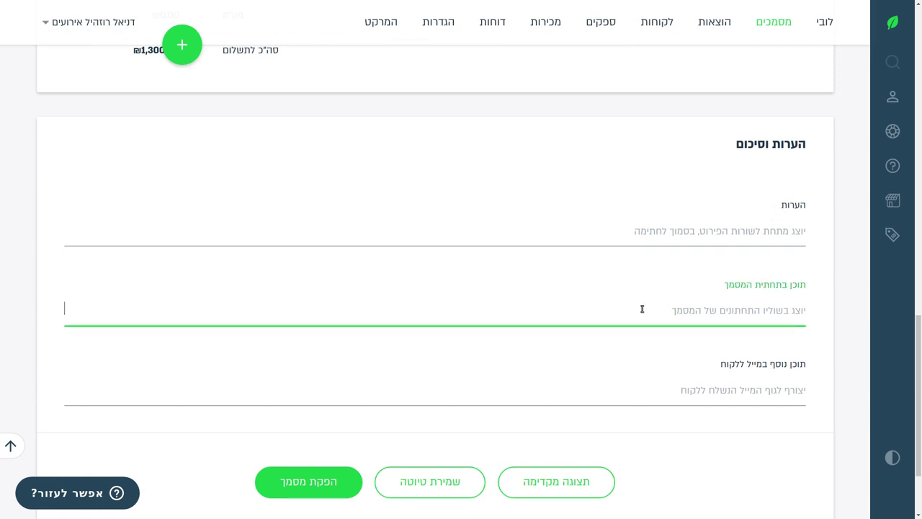
left_click(497, 389)
left_click(477, 309)
right_click(475, 303)
mouse_move(529, 413)
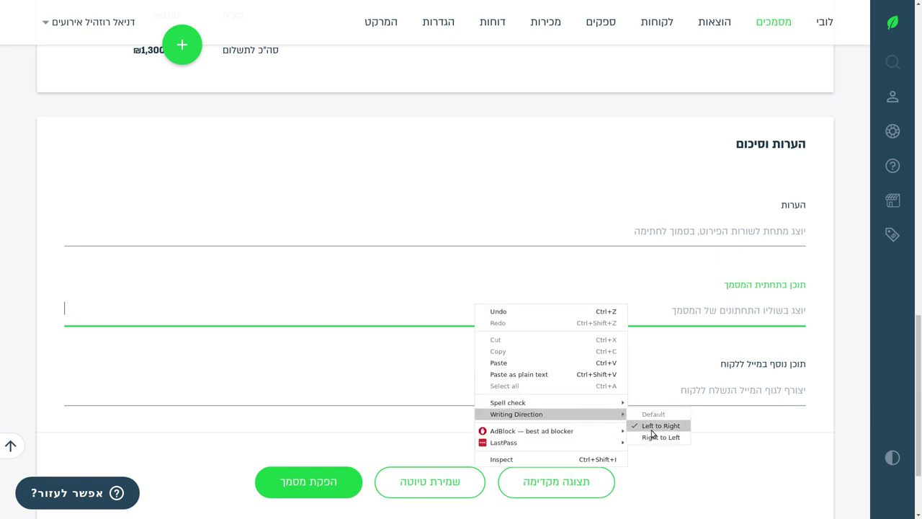
left_click(762, 293)
left_click(737, 403)
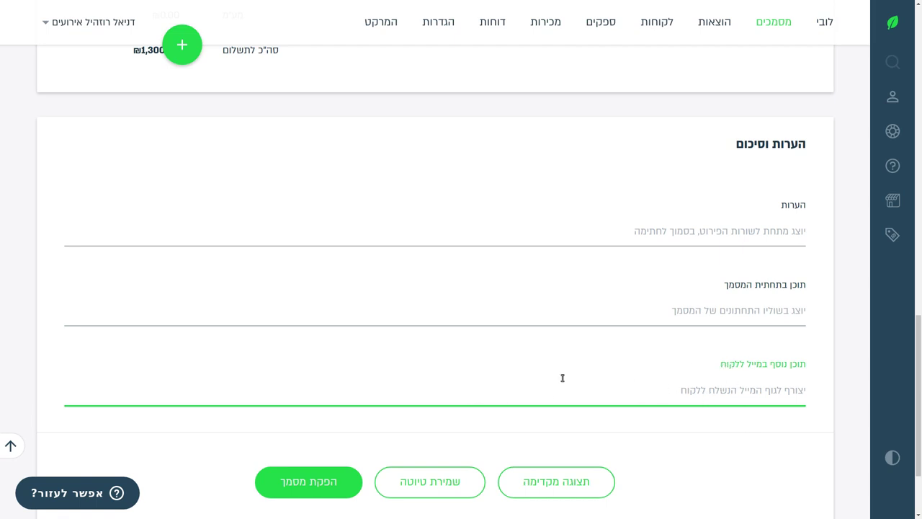
type("Hi")
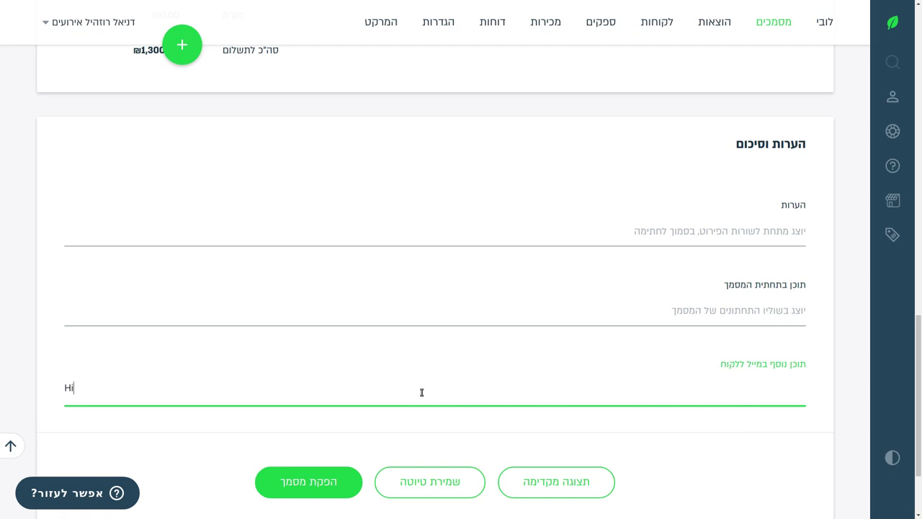
type(" Shlomo and Rivky")
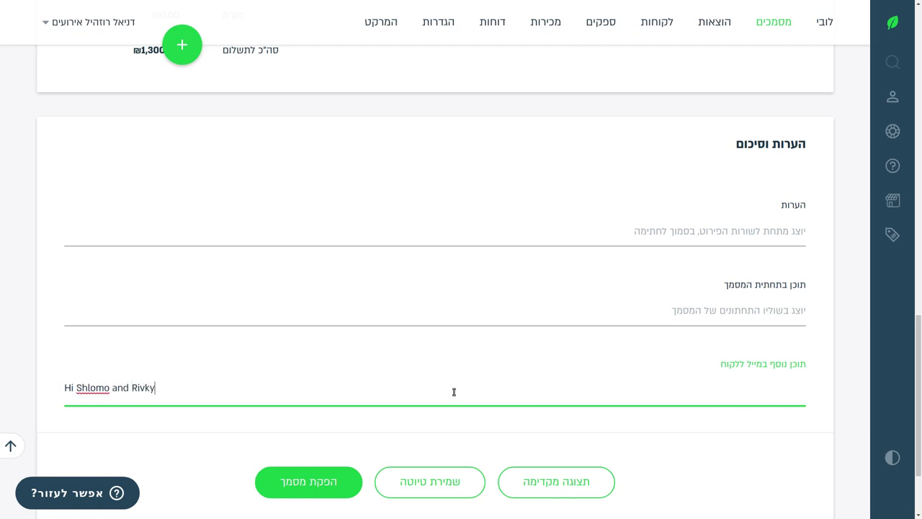
key("ctrl+plus")
scroll(432, 389, "down", 4)
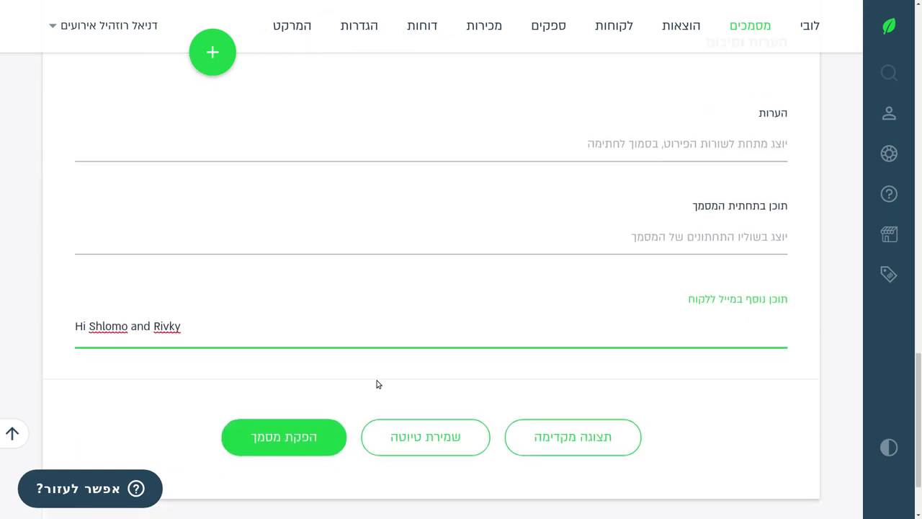
type(",")
key("Return")
key("Return")
Add paragraphs thanking them for meeting and enclosing the consultation and red carpet rental quotation.
type("It was a")
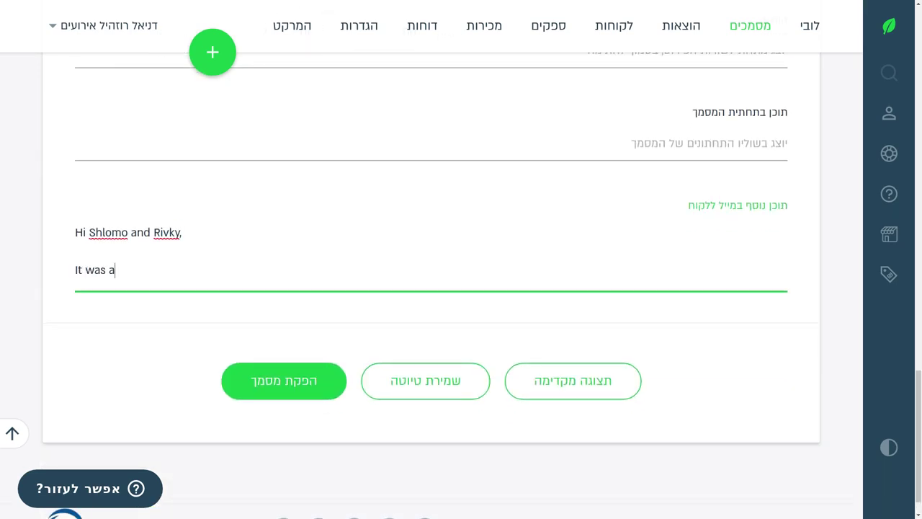
type(" pleasure to meet you both to")
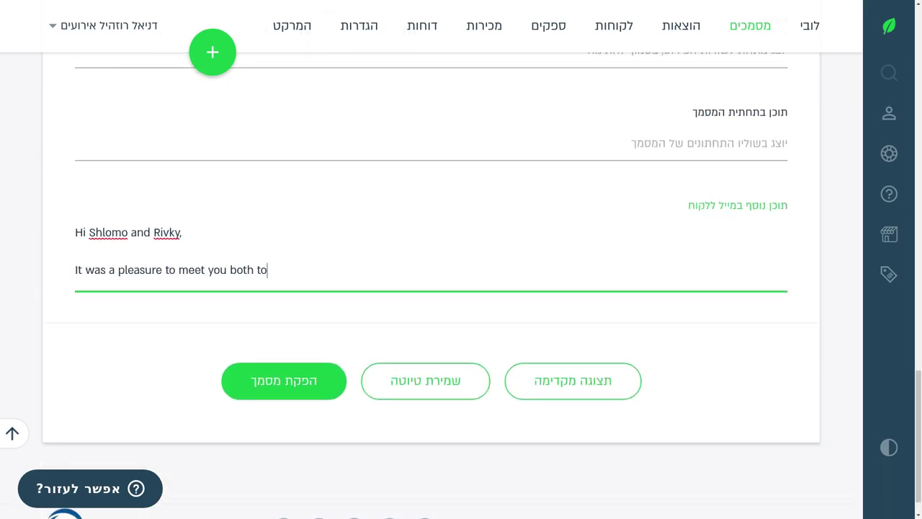
type("day and to be considered")
type("lp plan your weed")
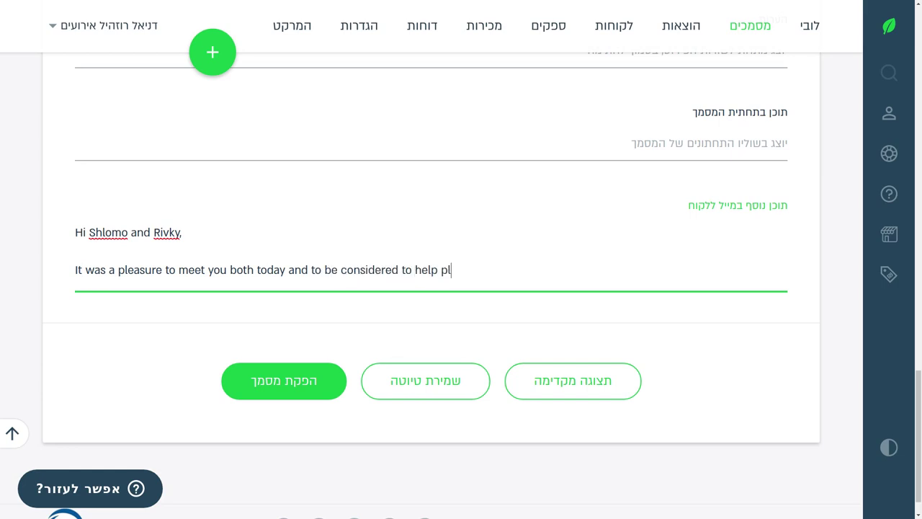
key("BackSpace")
key("BackSpace")
type("dding.")
key("Return")
type("Please find encl")
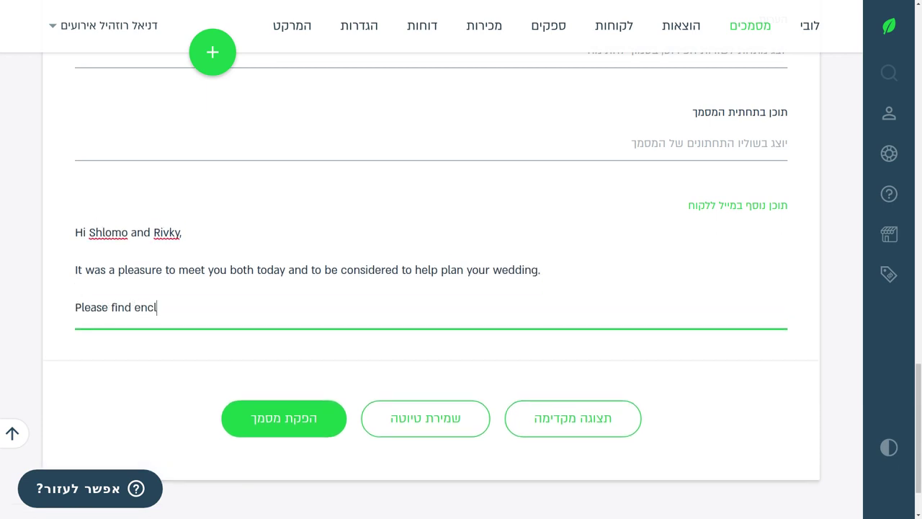
type("osed a quotation for my ")
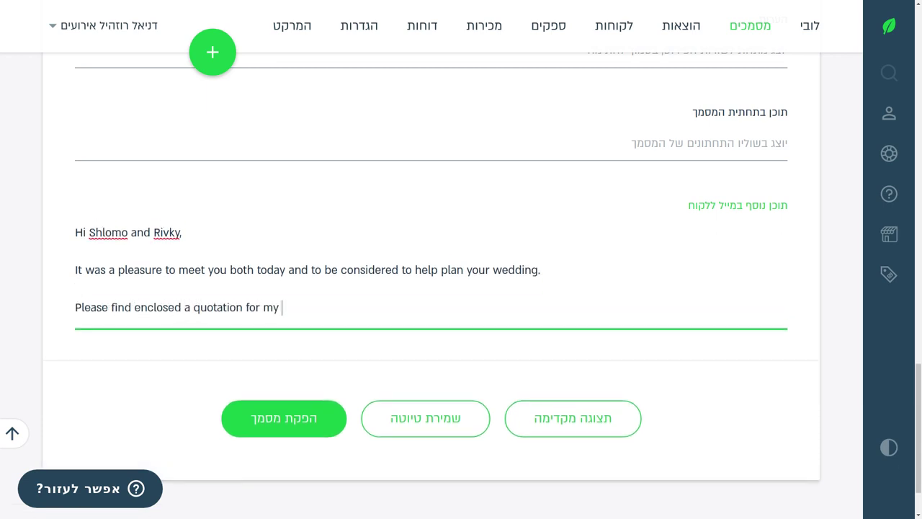
type("initial consultation and re")
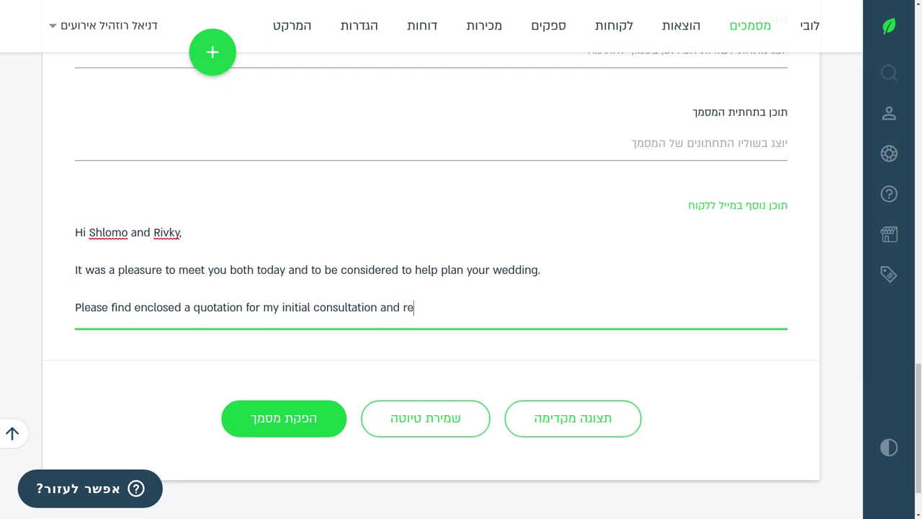
type("d carpet rental for the photoshoot.")
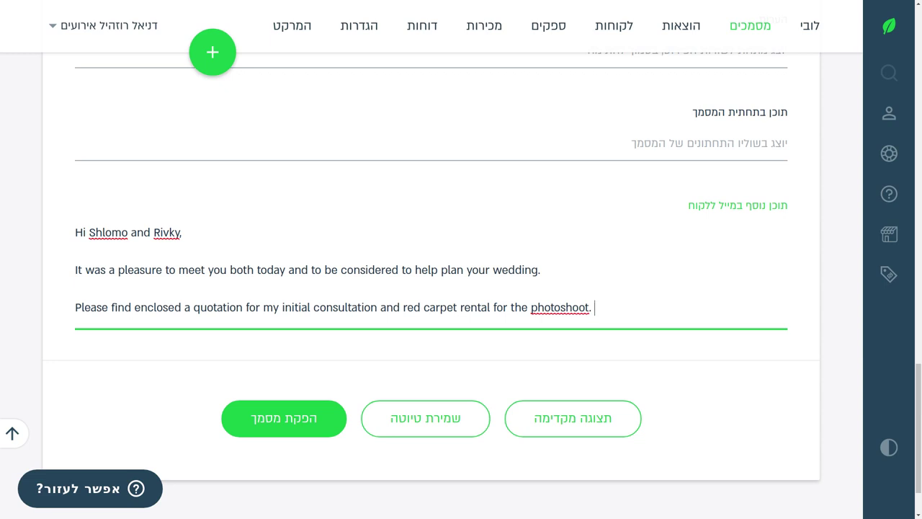
scroll(338, 156, "up", 5)
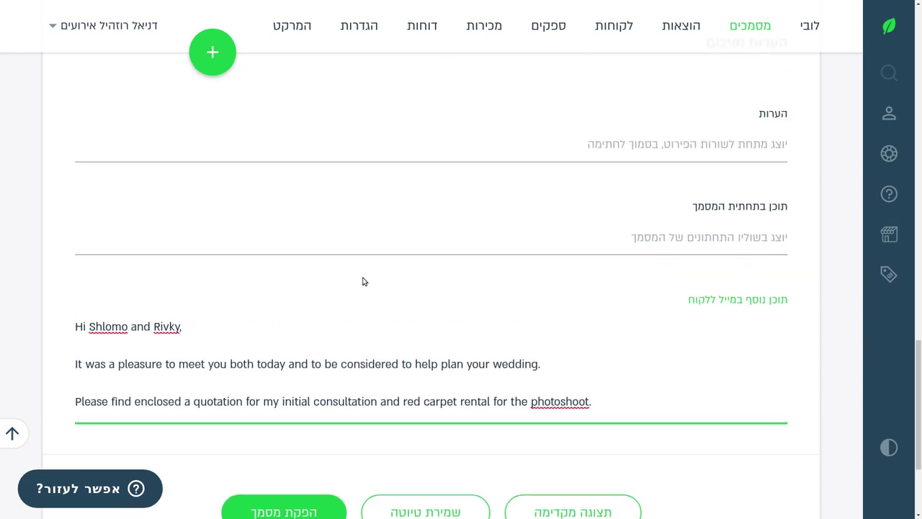
Enter 'Quote valid for 14 business days only.' in the bottom-of-document content field.
left_click(630, 226)
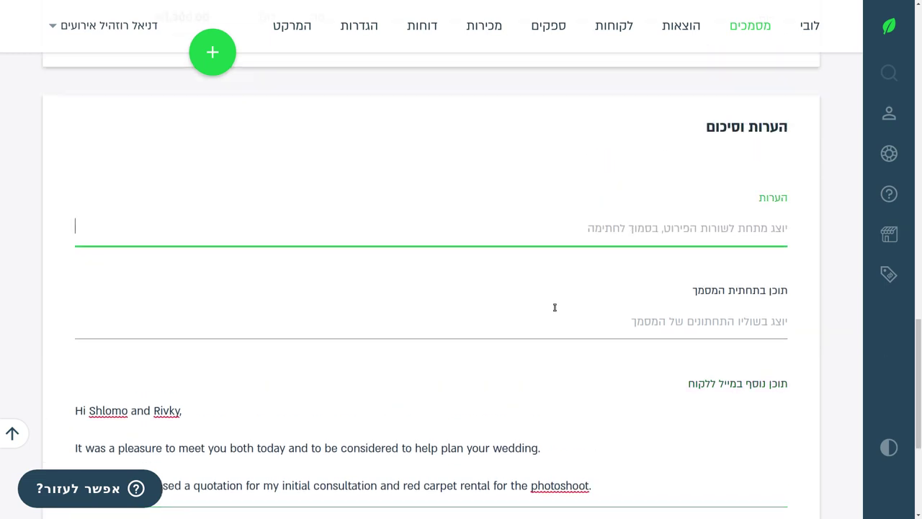
left_click(553, 315)
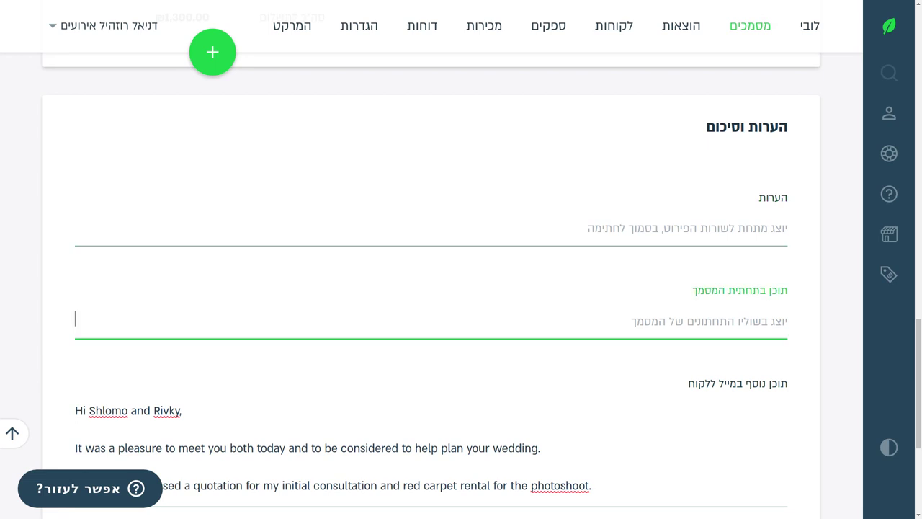
type("Quote valid for ")
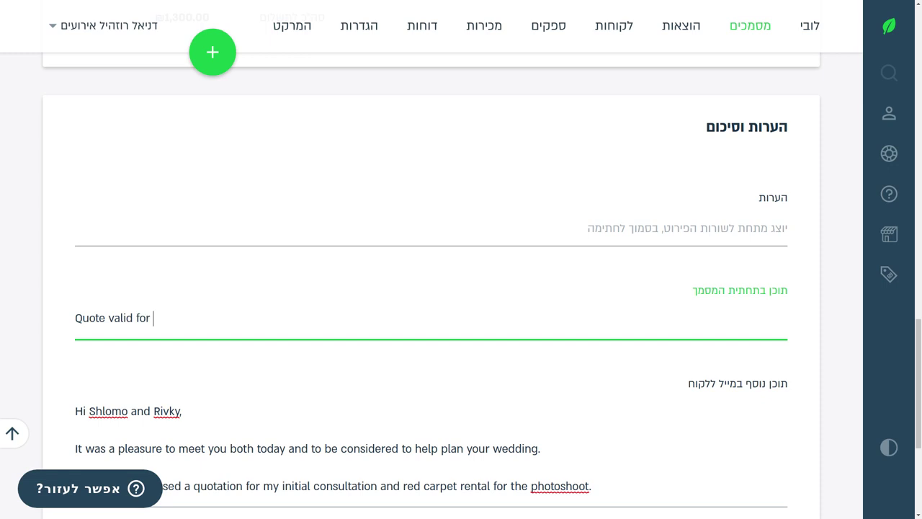
type("14 business days only.")
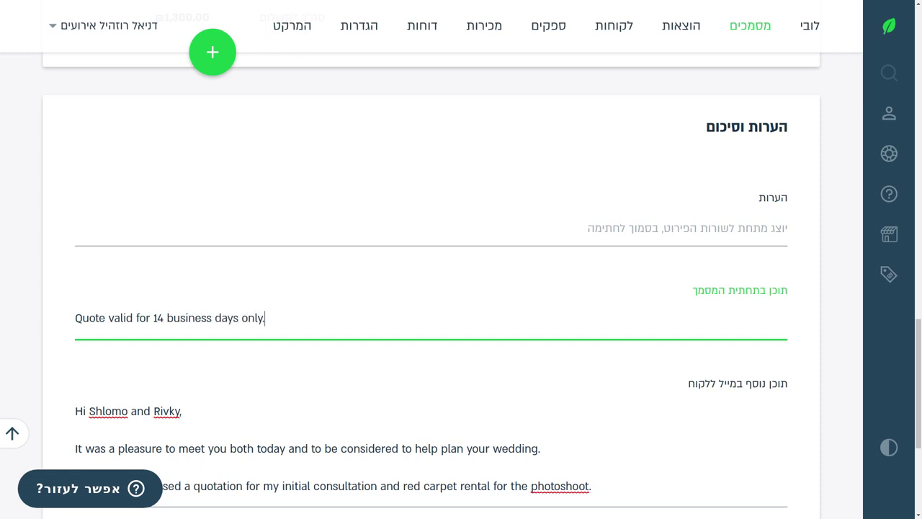
scroll(658, 389, "down", 4)
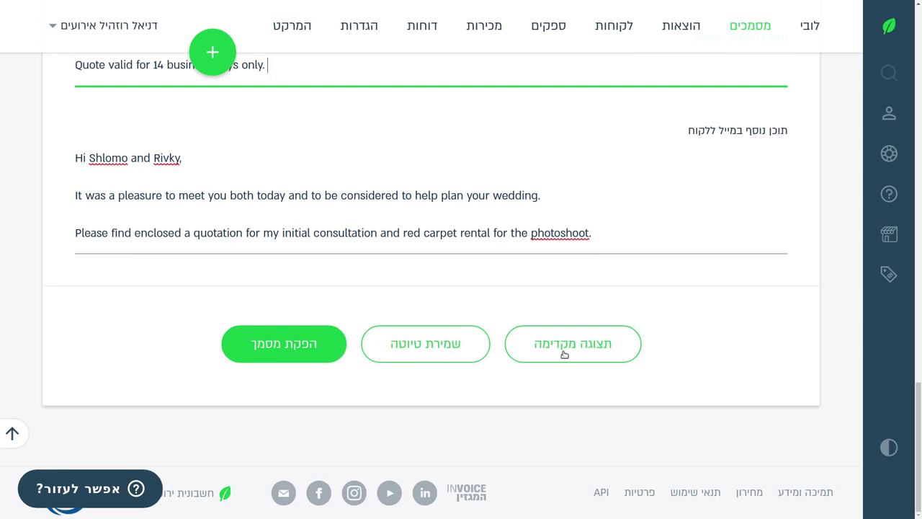
Save quote 300 as a draft and scroll through it to review.
left_click(407, 349)
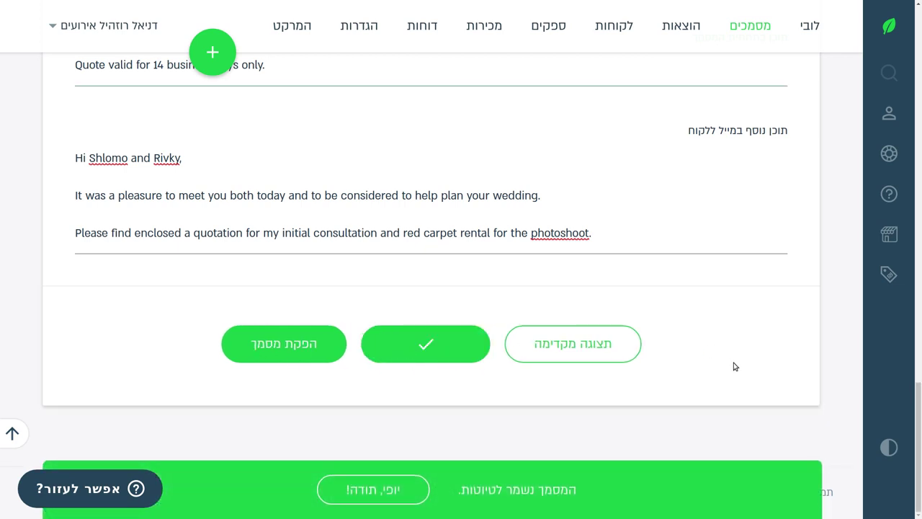
scroll(733, 364, "up", 10)
scroll(609, 317, "up", 10)
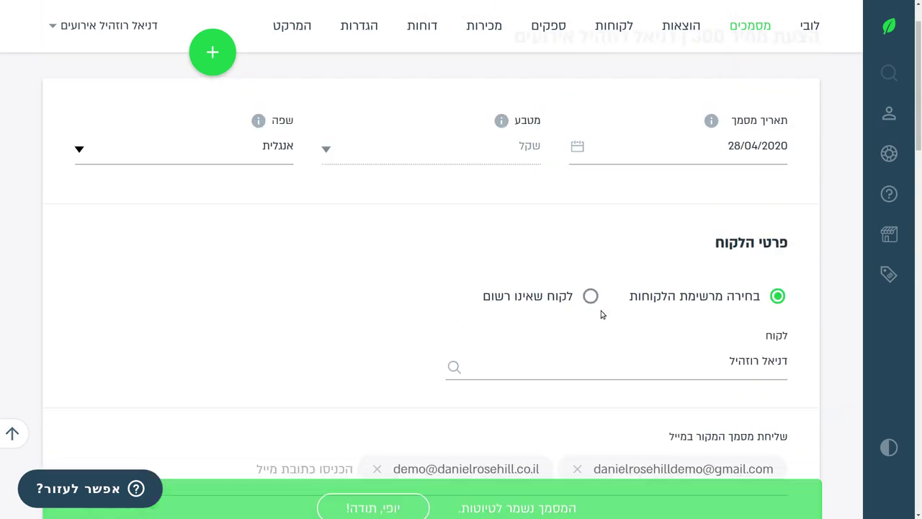
scroll(602, 315, "down", 2)
scroll(595, 315, "down", 2)
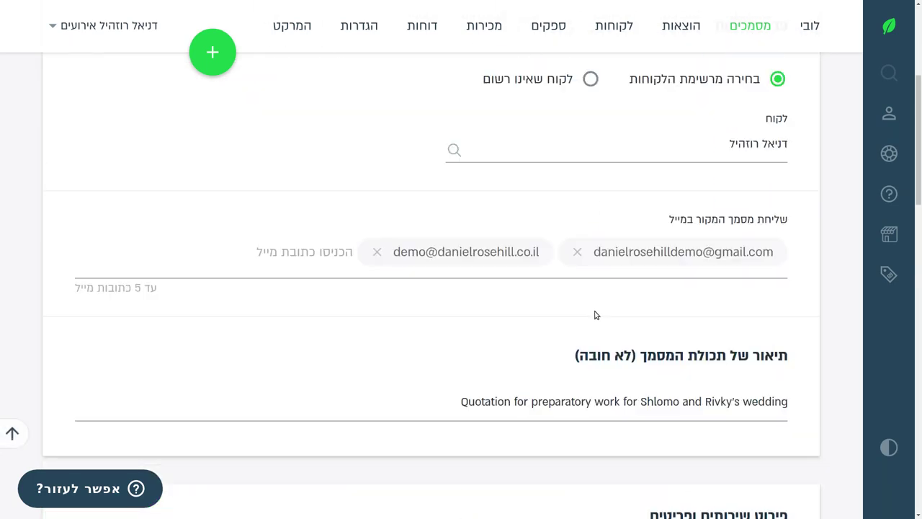
scroll(585, 308, "up", 5)
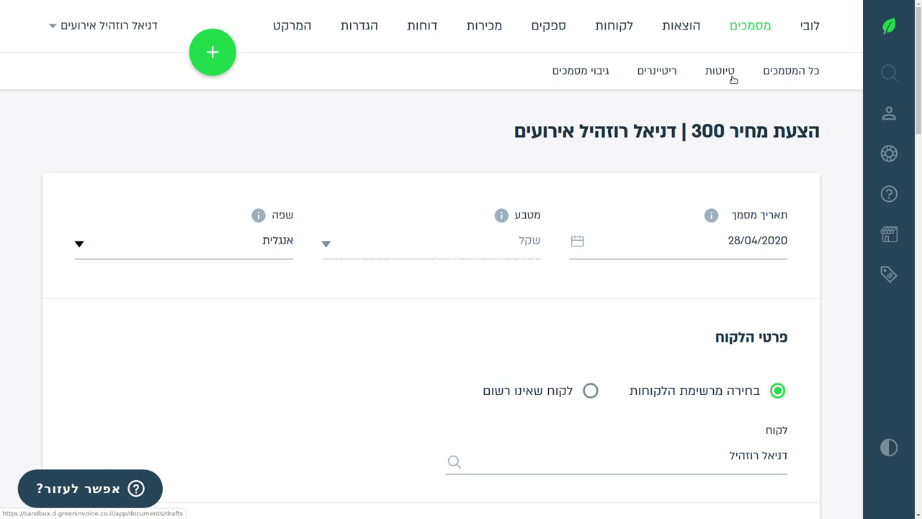
Finish reviewing the quote and issue document 300.
scroll(615, 179, "down", 9)
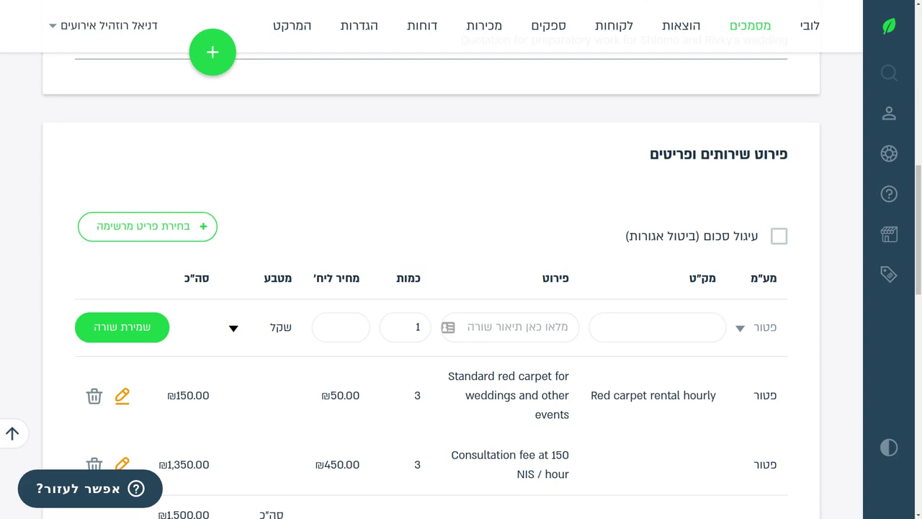
scroll(336, 323, "down", 10)
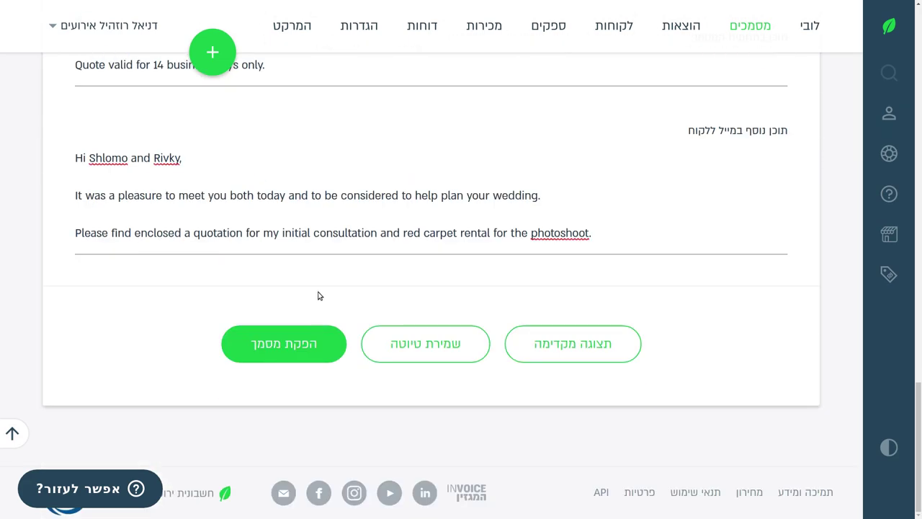
left_click(295, 344)
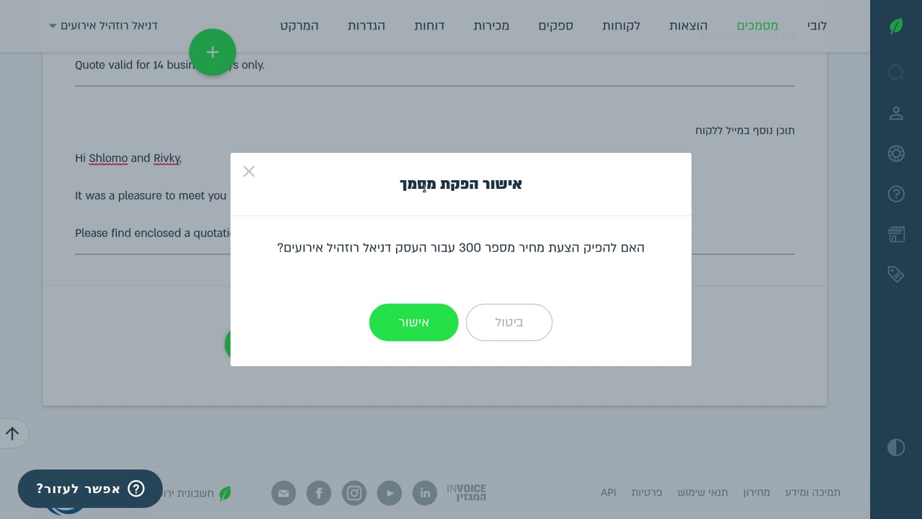
Confirm issuing price quote 300 in the approval dialog.
left_click(414, 322)
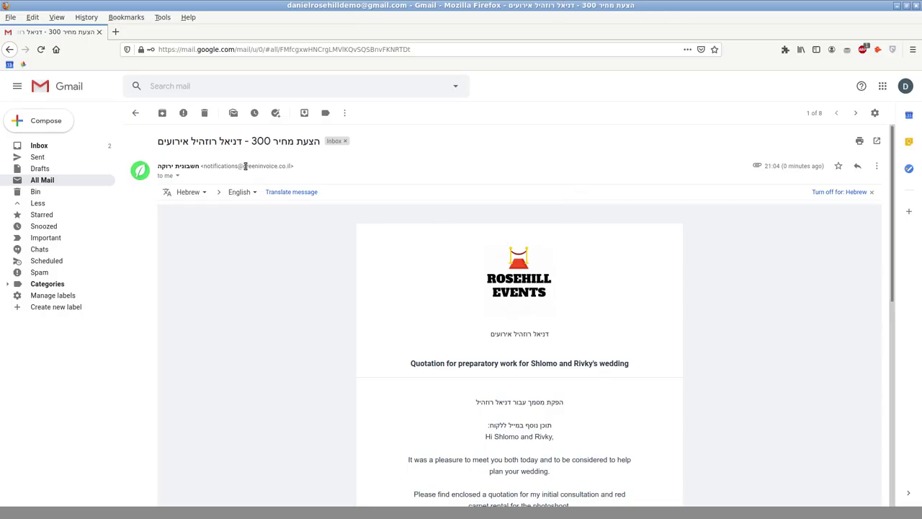
Inspect the quotation email's sender details and reply-to address.
scroll(402, 256, "down", 3)
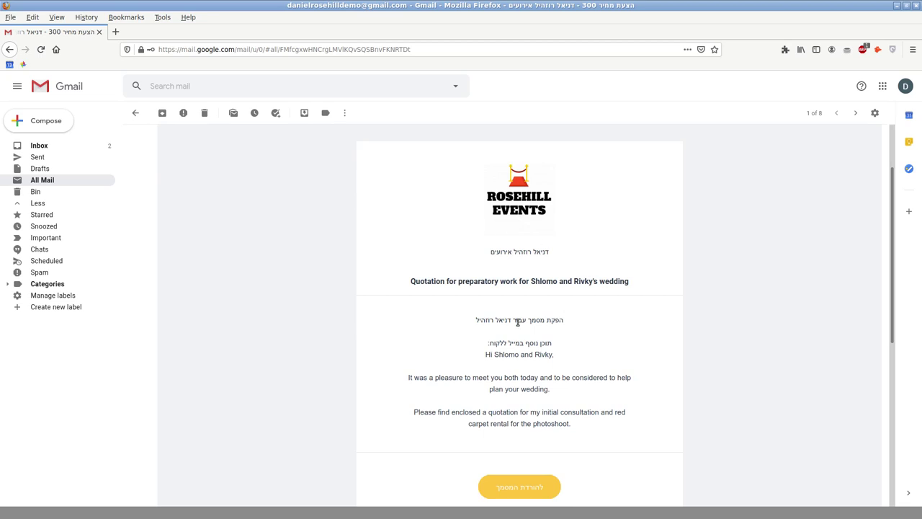
scroll(551, 297, "down", 3)
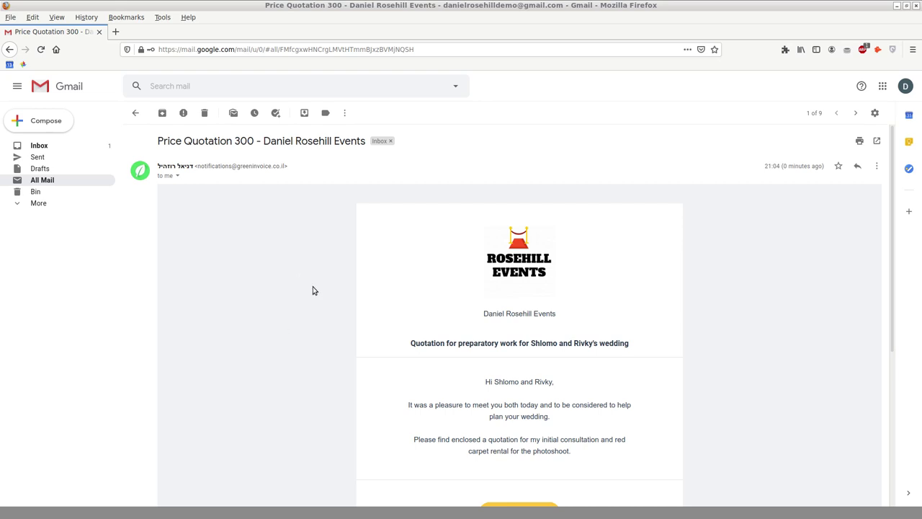
left_click(177, 176)
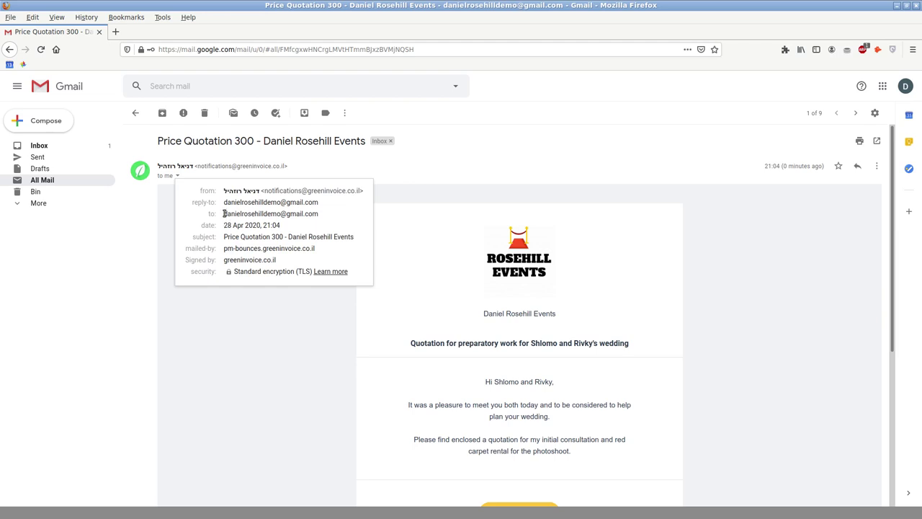
left_click_drag(223, 202, 319, 203)
left_click(238, 348)
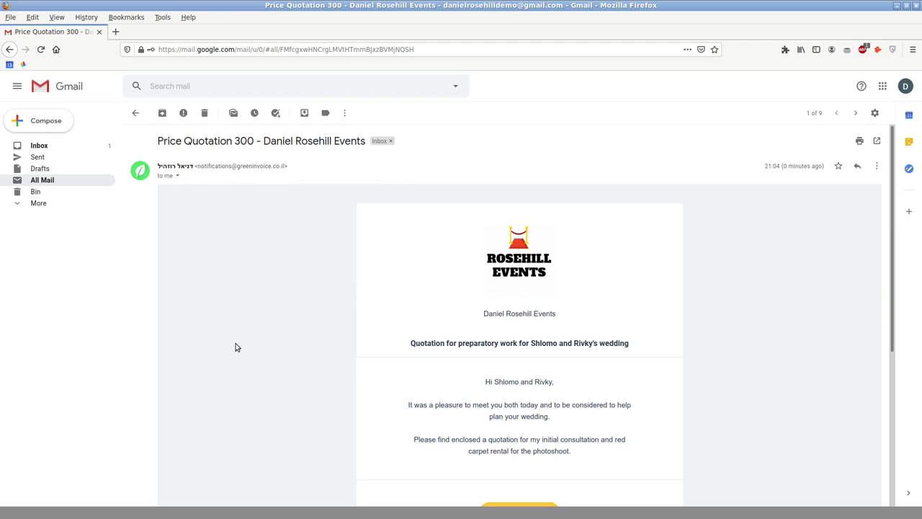
Discard an accidental reply draft and check the Price Quotation 300 subject line.
scroll(253, 319, "down", 5)
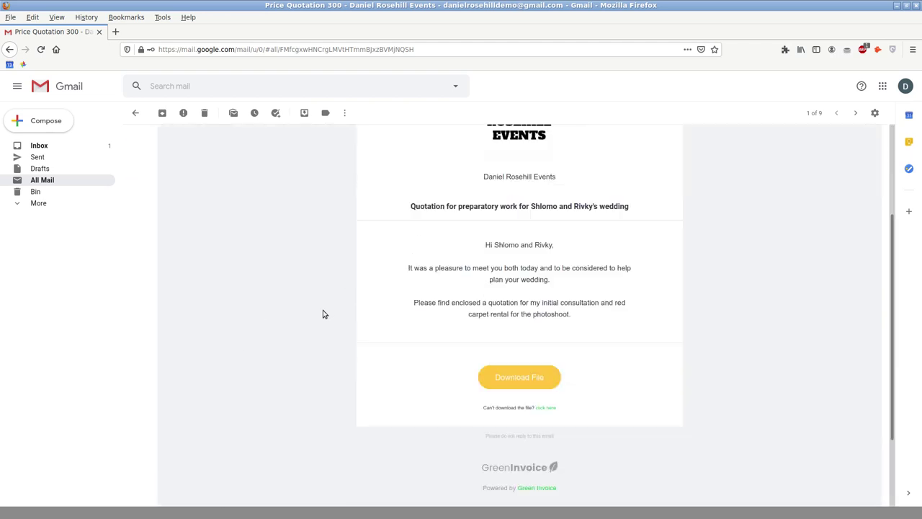
left_click(183, 462)
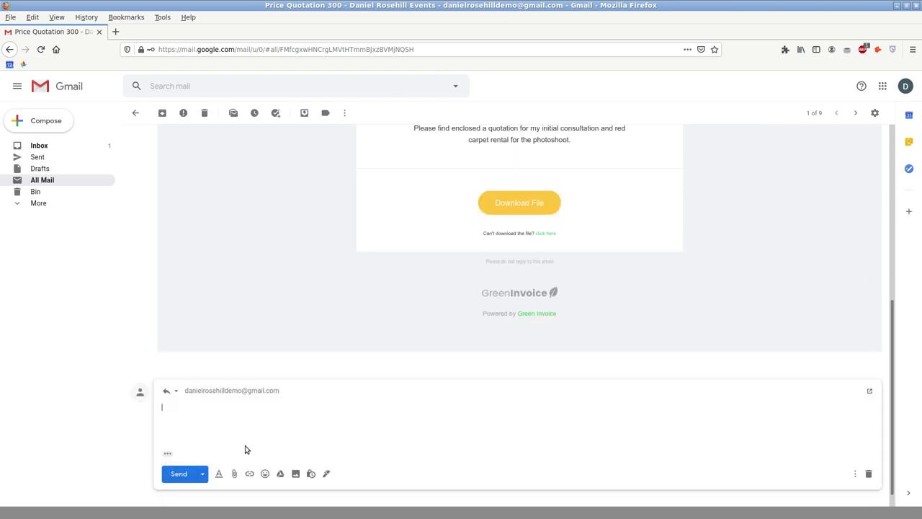
left_click(868, 473)
scroll(517, 340, "up", 5)
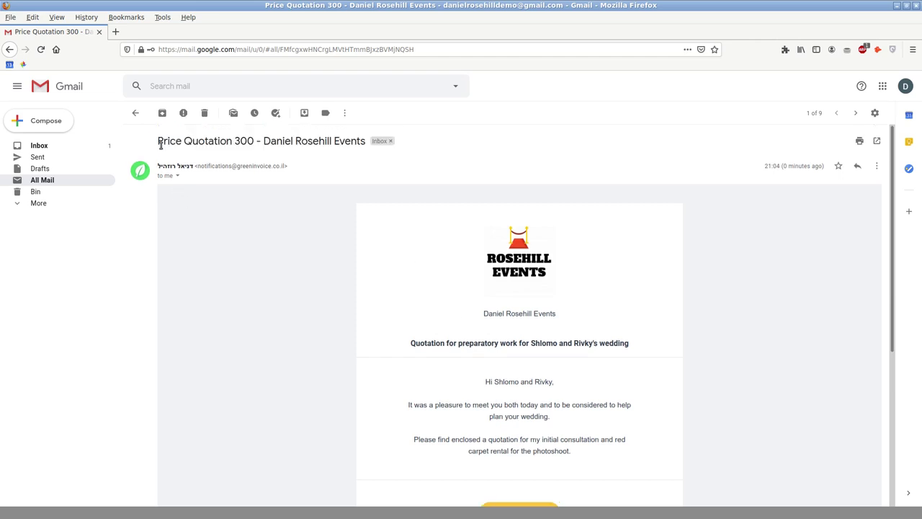
left_click_drag(160, 144, 255, 146)
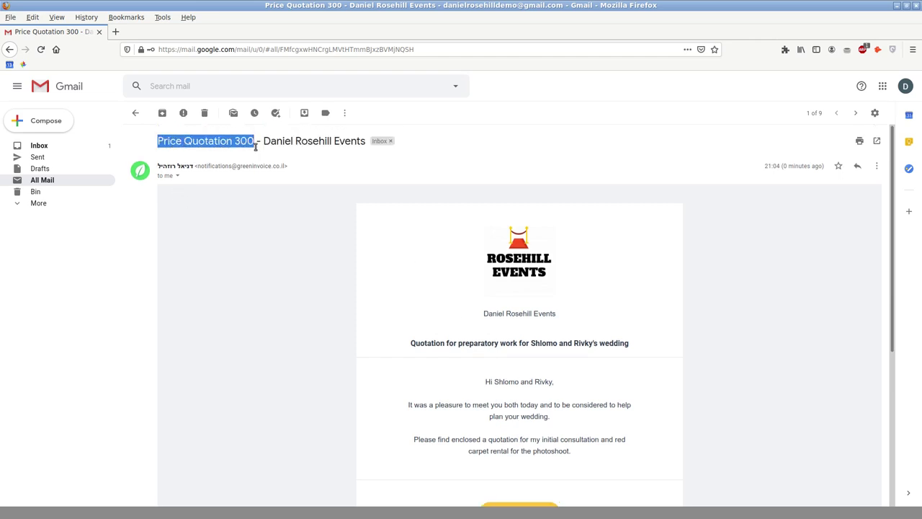
left_click(349, 351)
scroll(377, 327, "down", 3)
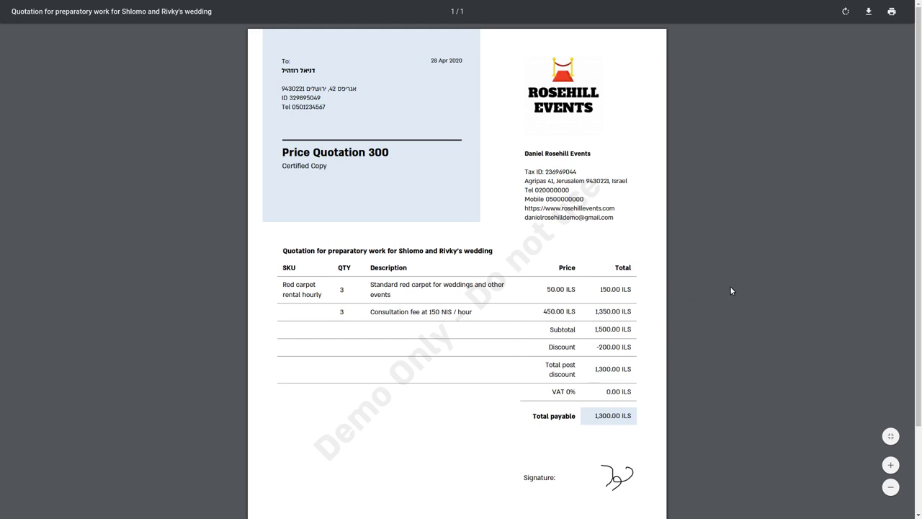
Review the quotation PDF header, including the business name and tax ID.
scroll(723, 283, "down", 1)
scroll(719, 284, "up", 1)
scroll(693, 270, "up", 2, "ctrl")
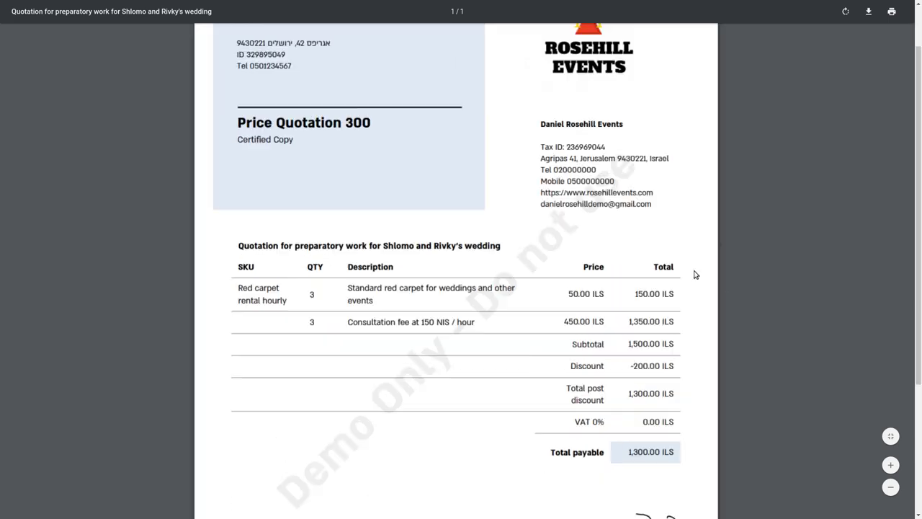
scroll(693, 271, "up", 3, "ctrl")
scroll(694, 273, "down", 3, "ctrl")
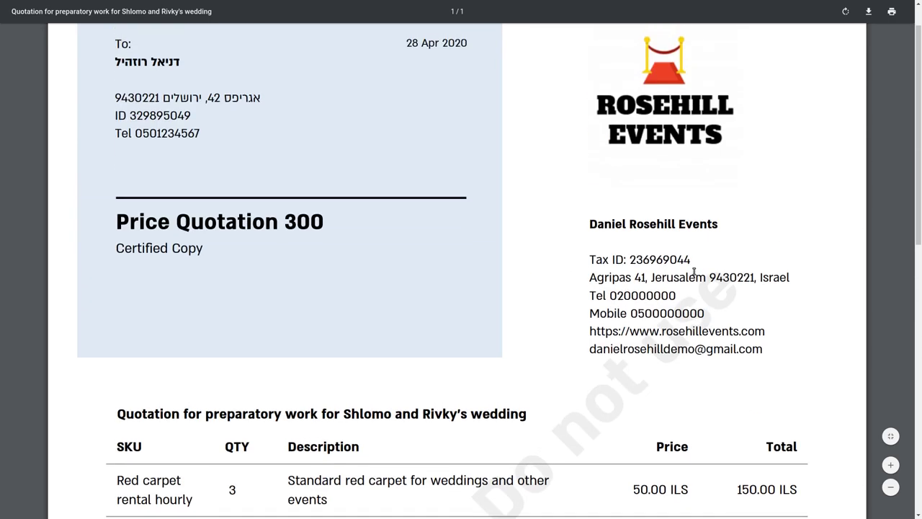
scroll(545, 350, "down", 2)
scroll(485, 401, "up", 3, "ctrl")
scroll(485, 401, "down", 3)
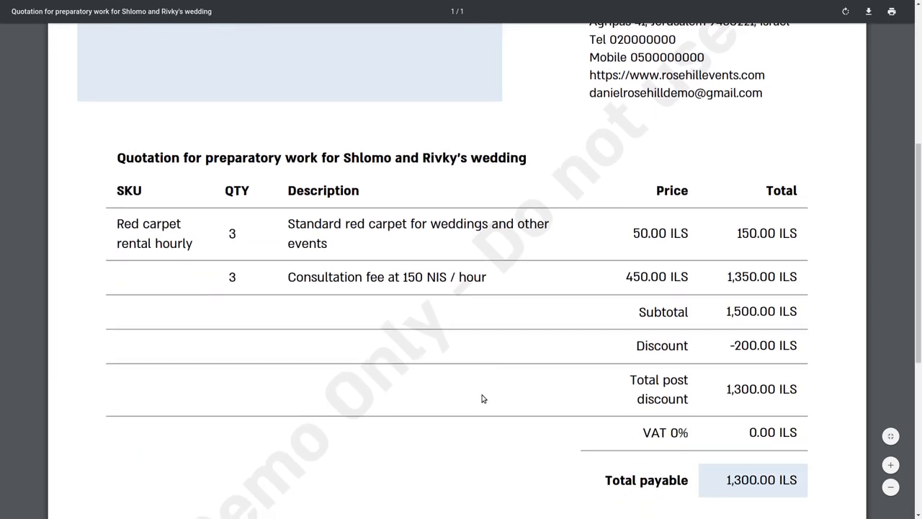
scroll(482, 371, "up", 7)
scroll(363, 438, "down", 3)
scroll(363, 438, "down", 4)
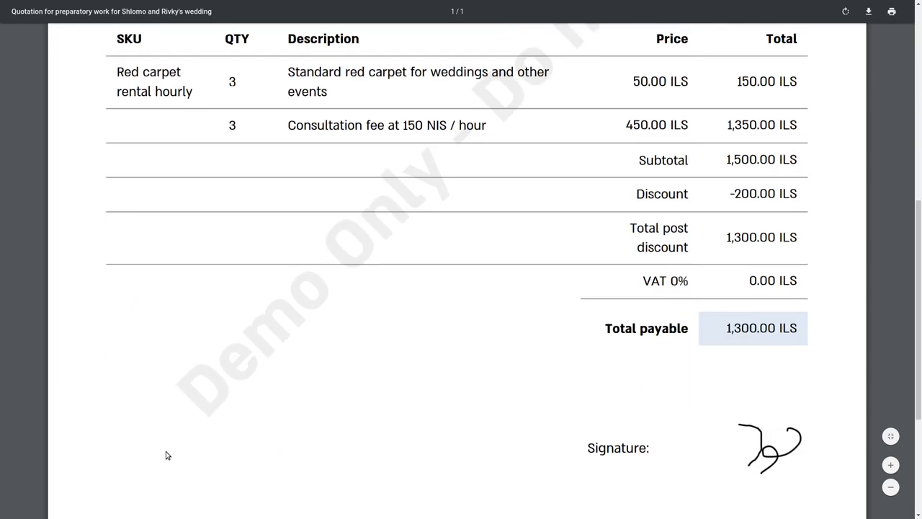
scroll(450, 283, "up", 7)
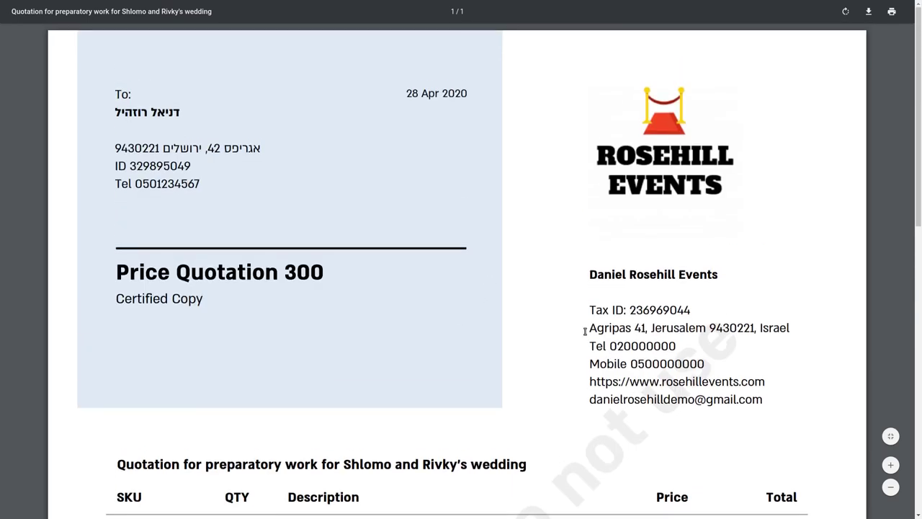
left_click_drag(589, 274, 702, 304)
left_click(702, 305)
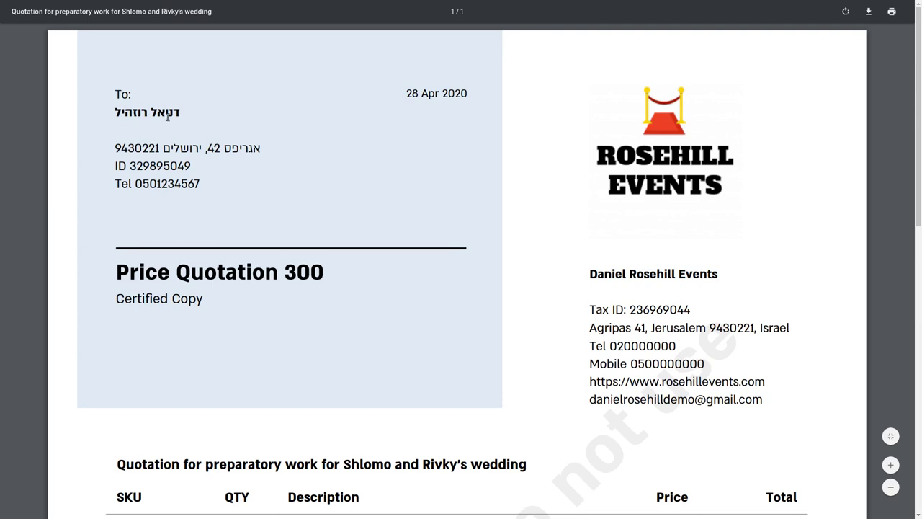
Check the lower part of the quotation PDF, then close the viewer.
scroll(265, 148, "down", 5)
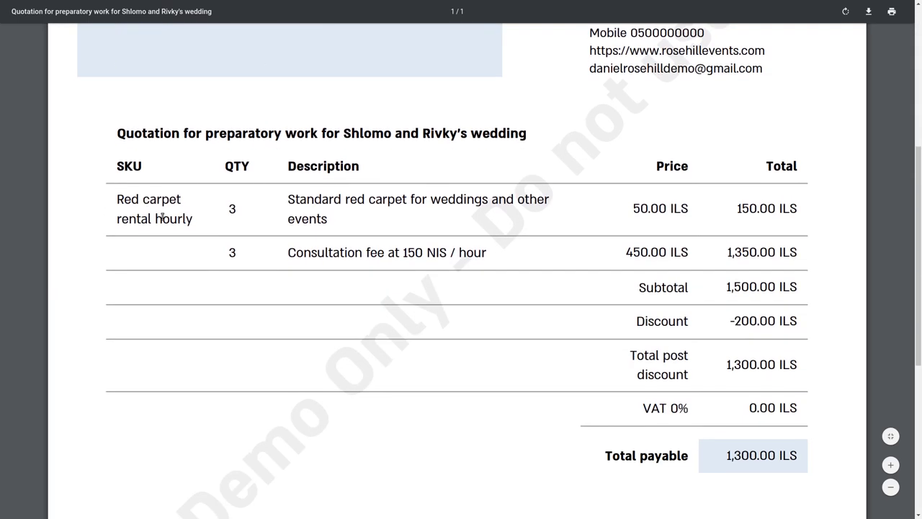
scroll(640, 185, "down", 5)
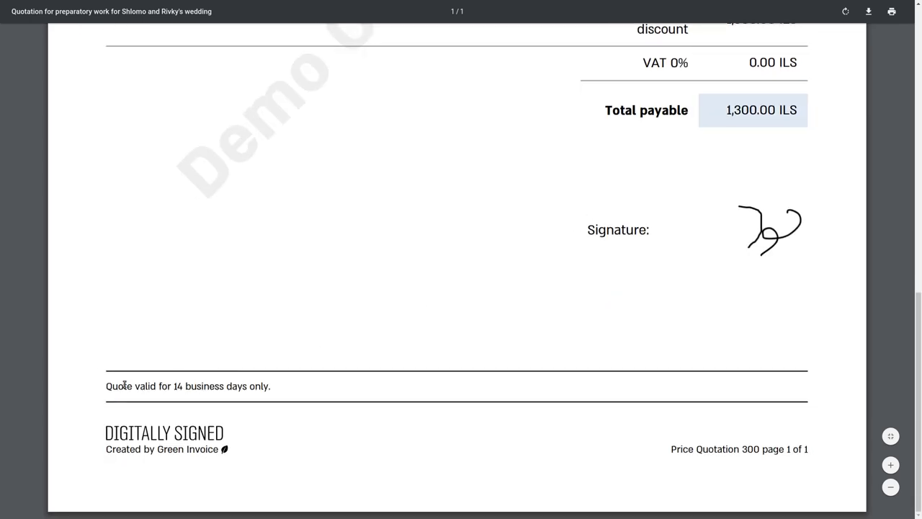
left_click_drag(108, 387, 286, 381)
scroll(310, 323, "up", 10)
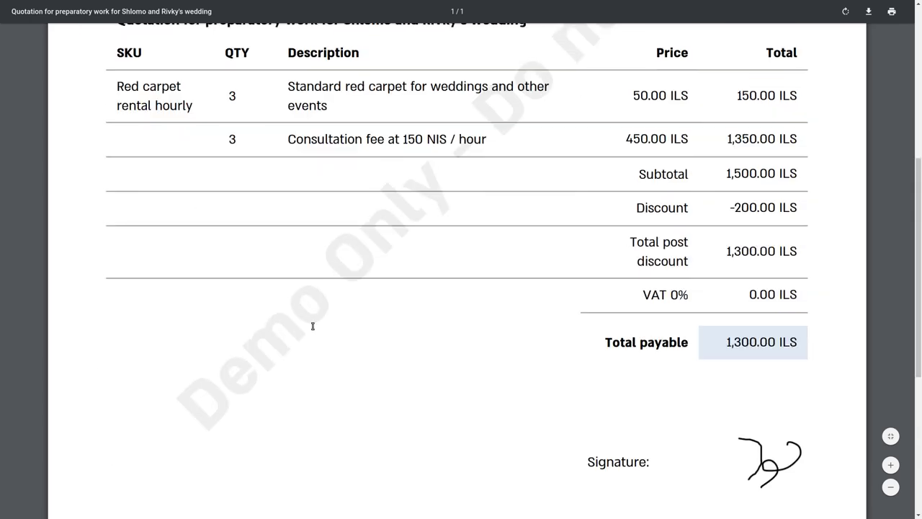
key("ctrl+w")
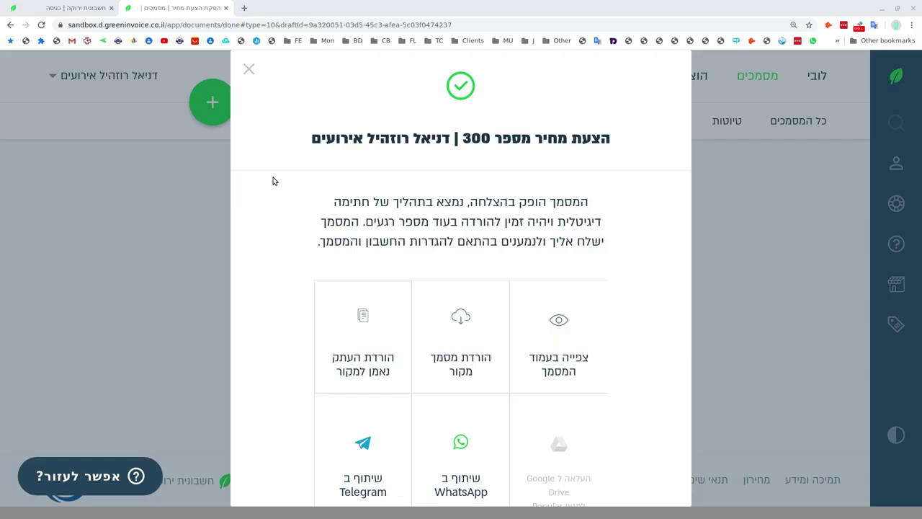
Download the original Hebrew quote as 300.pdf, view it, then return to the app tab.
scroll(304, 150, "down", 1)
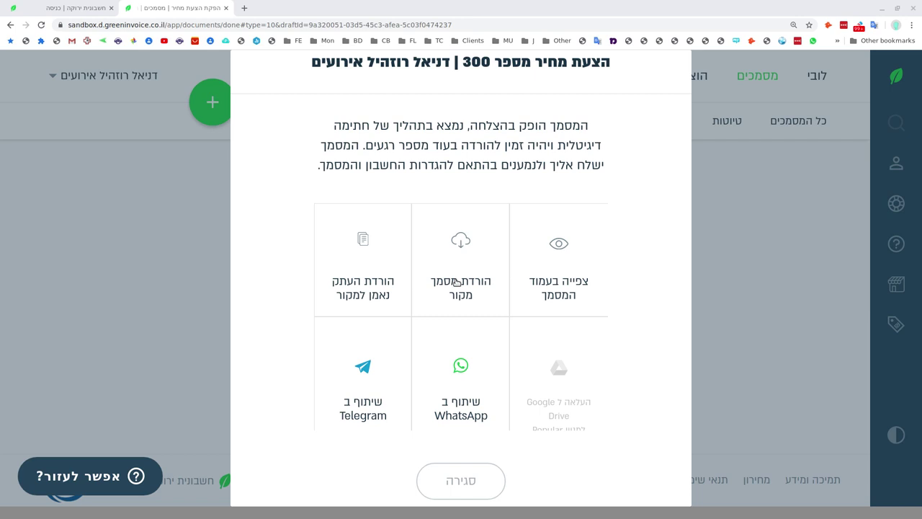
left_click(456, 282)
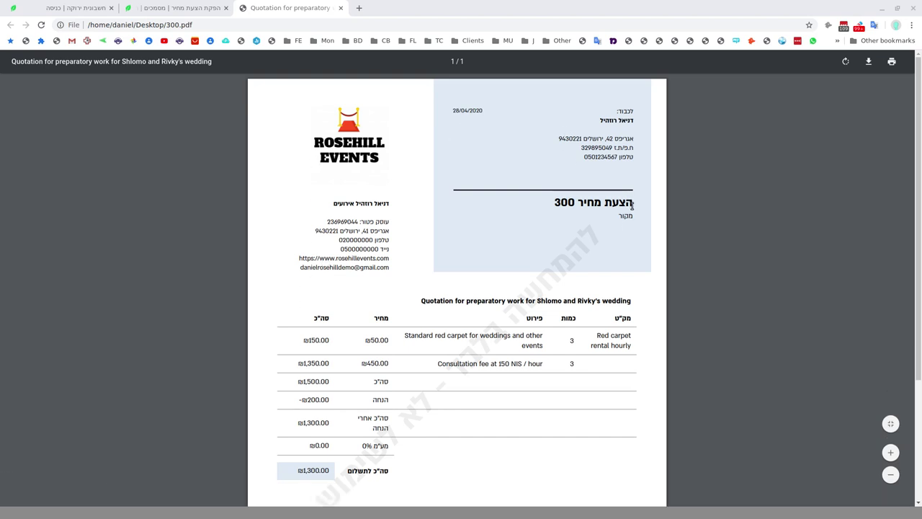
left_click_drag(631, 202, 555, 207)
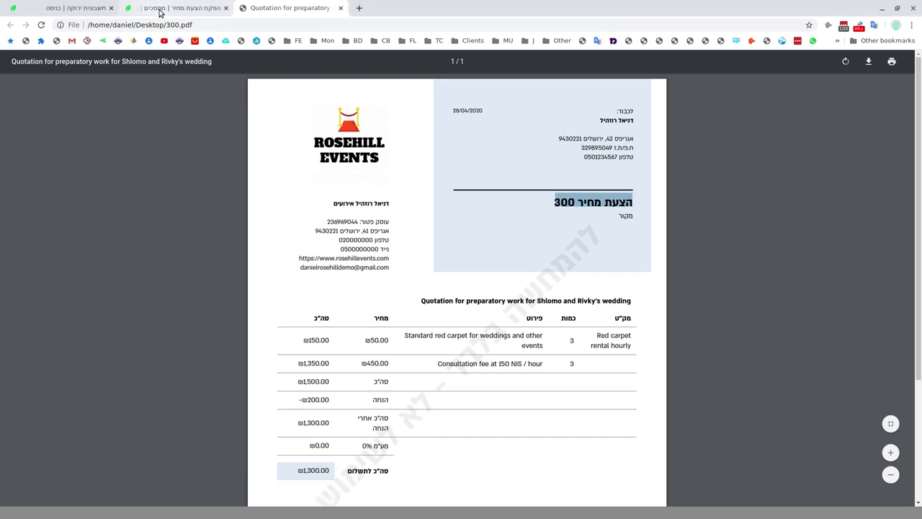
left_click(160, 13)
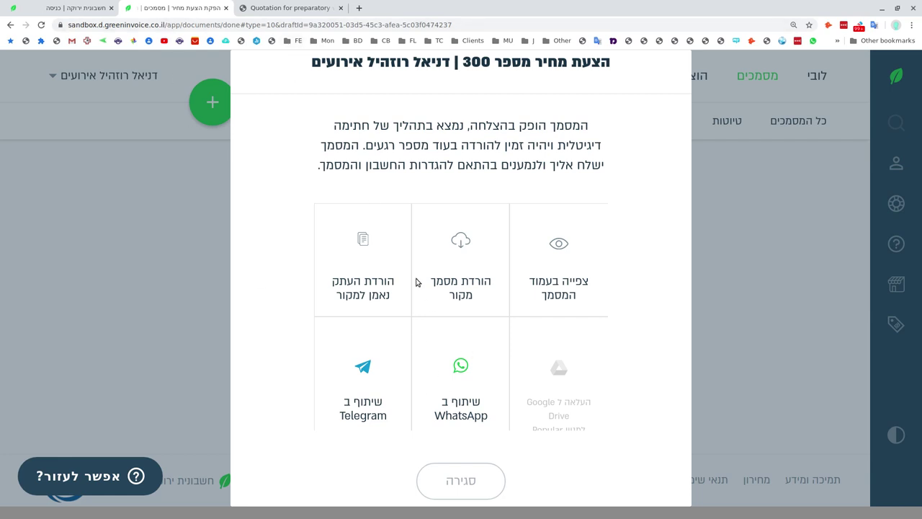
Allow multiple downloads and save the certified English copy as 300-en.pdf, then return full screen.
left_click(361, 288)
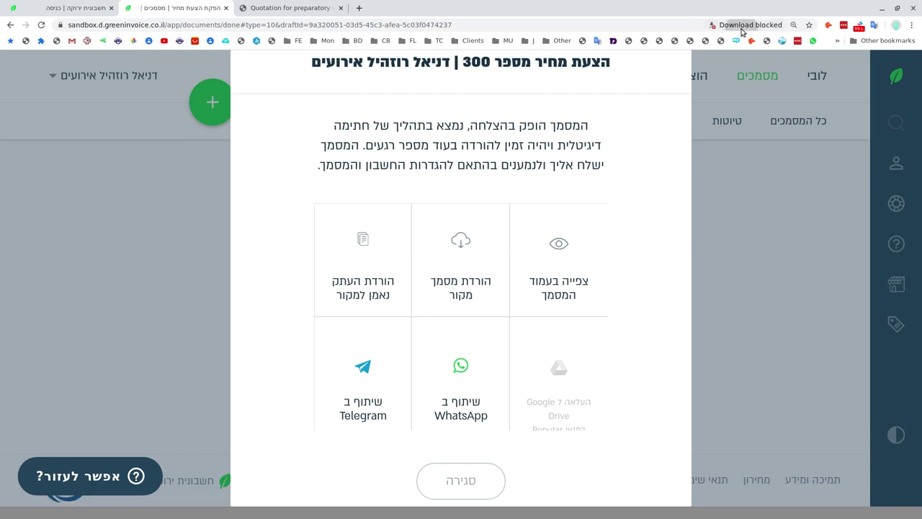
left_click(742, 26)
left_click(773, 127)
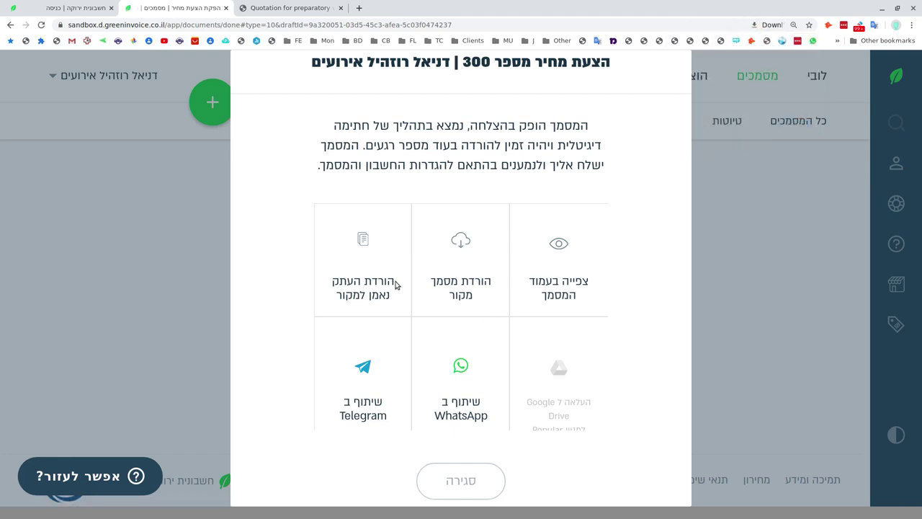
left_click(363, 278)
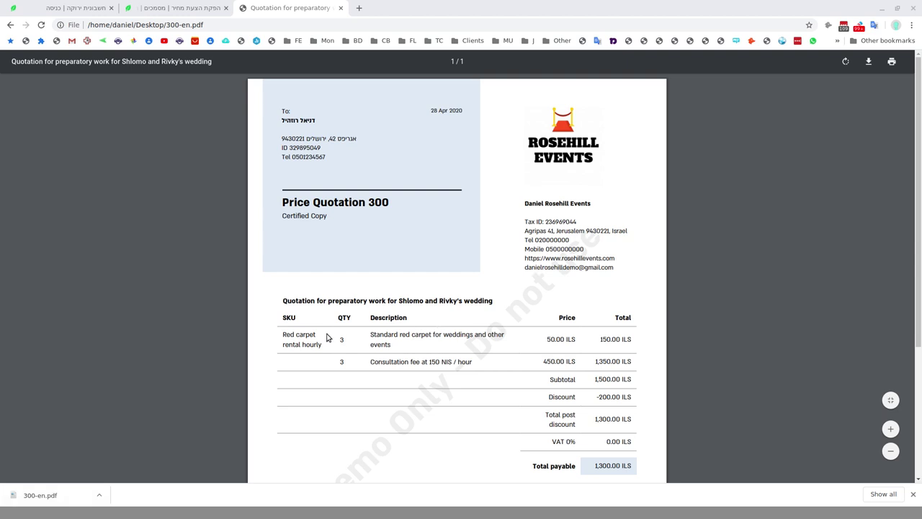
key("ctrl+w")
key("F11")
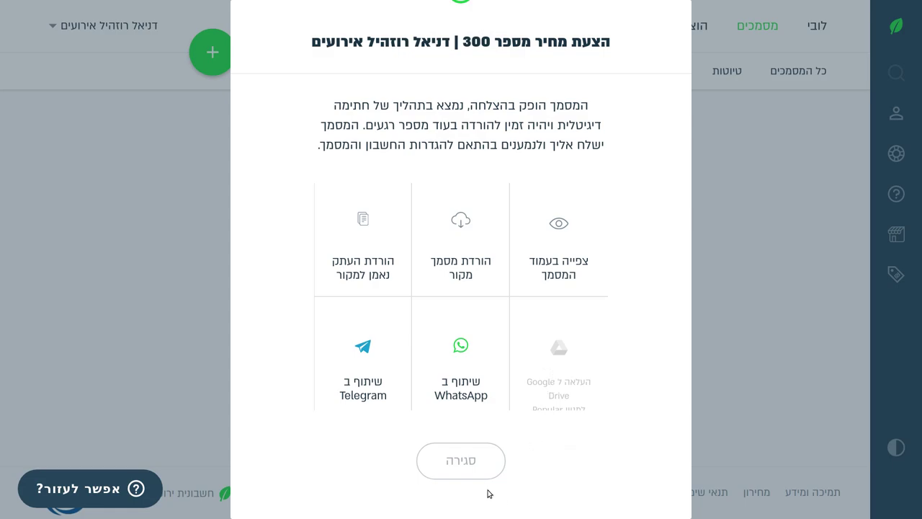
Close the confirmation, visit the client's card, and return to the documents list showing quote 300.
left_click(464, 465)
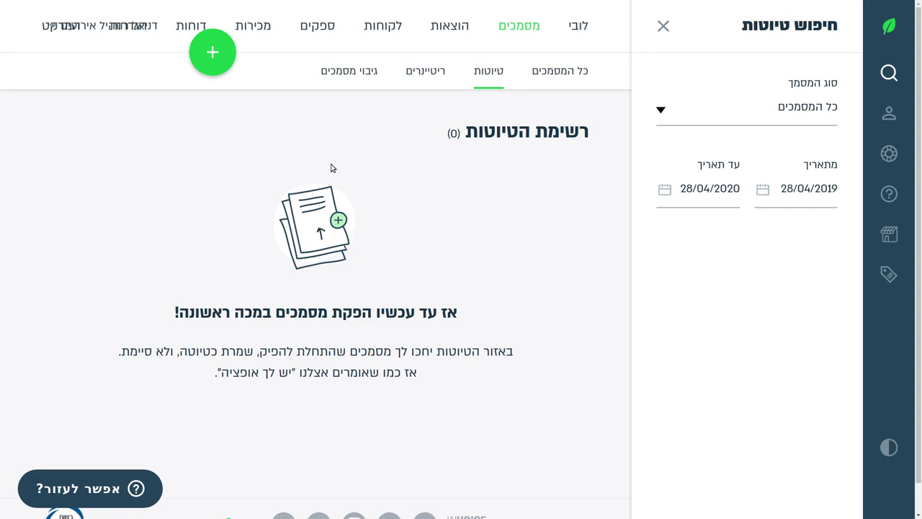
left_click(561, 81)
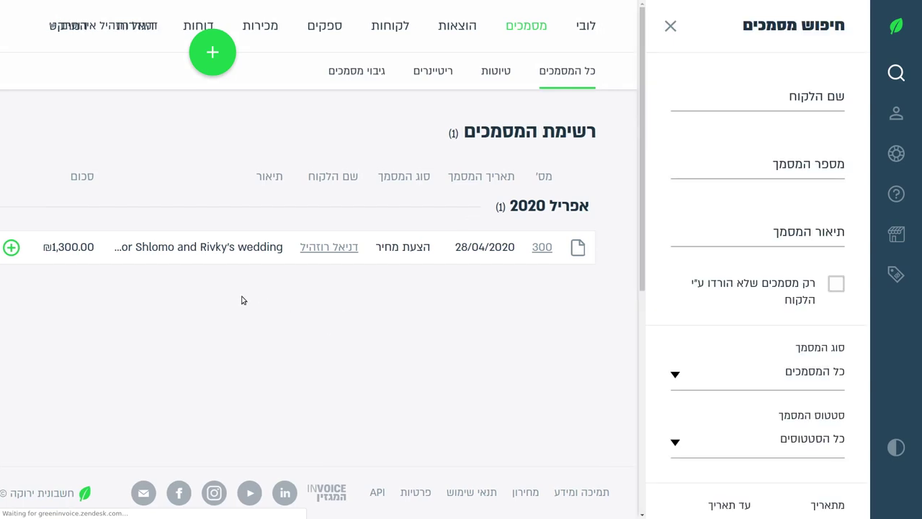
left_click(8, 247)
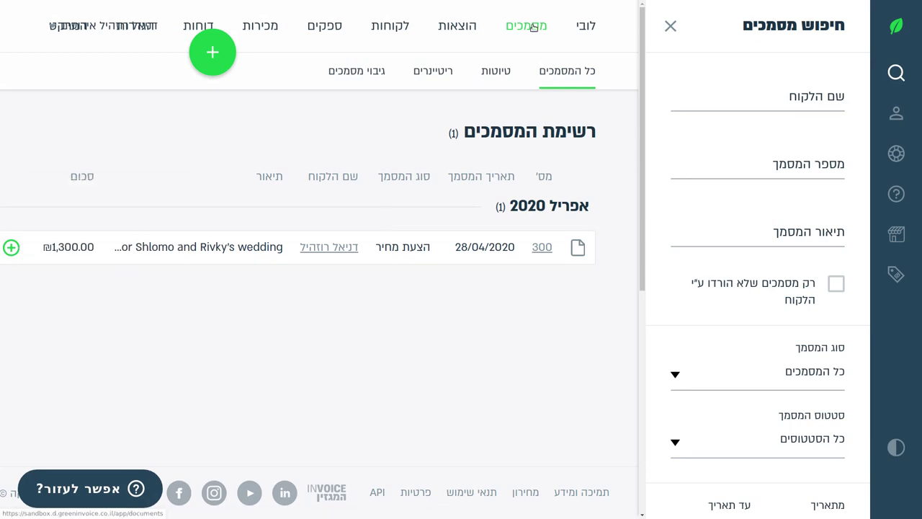
left_click(376, 27)
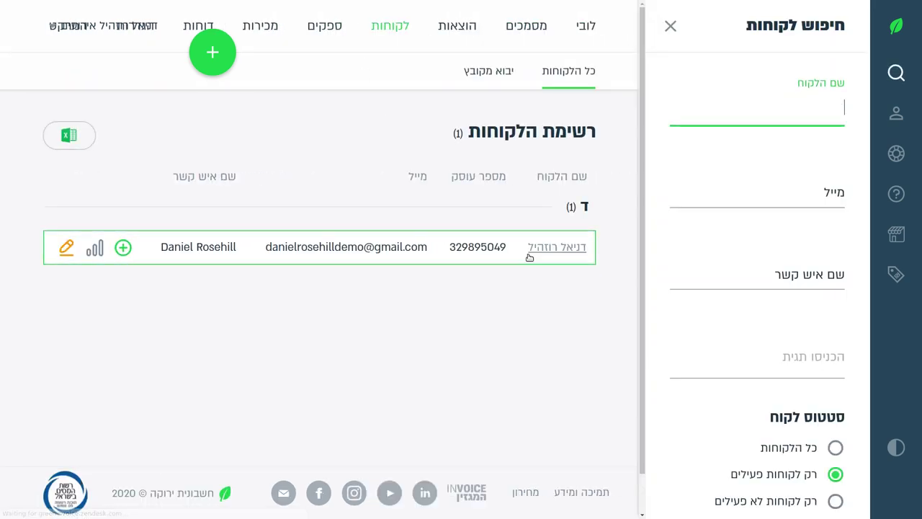
left_click(555, 247)
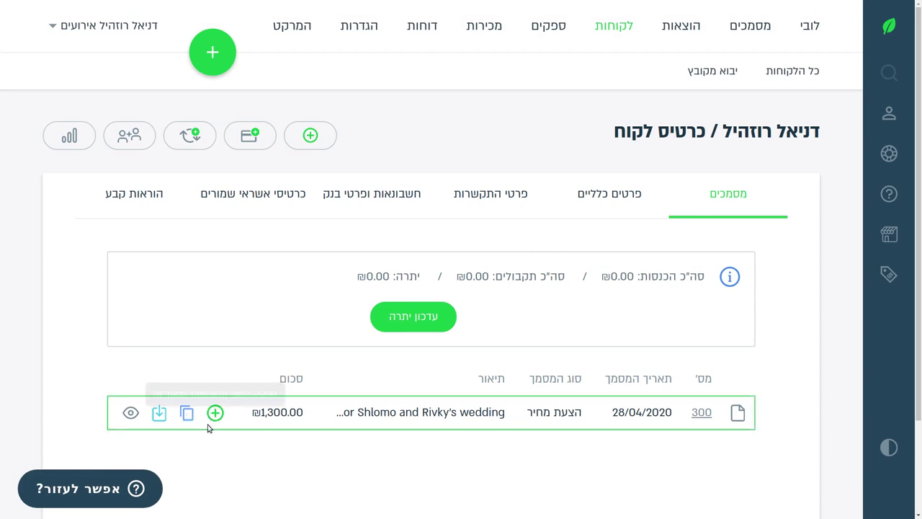
left_click(753, 30)
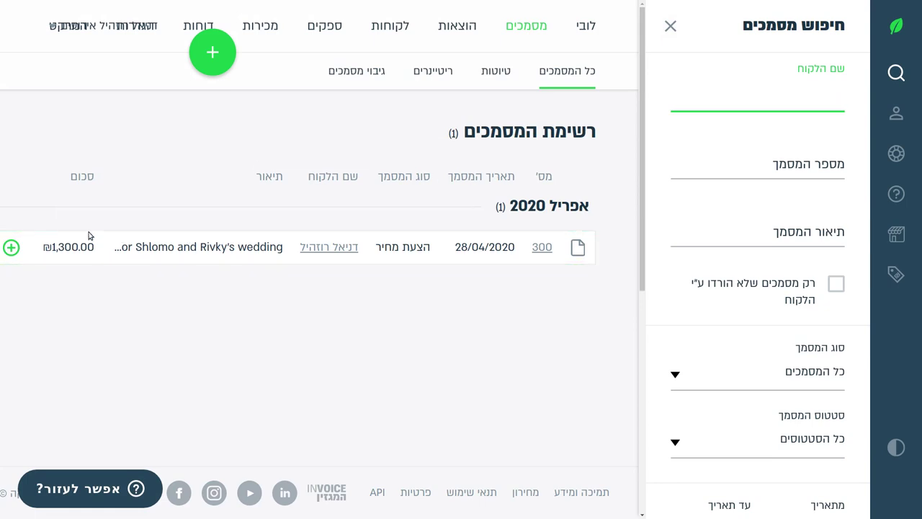
Create a transaction invoice (חשבון עסקה) based on quote 300.
left_click(11, 248)
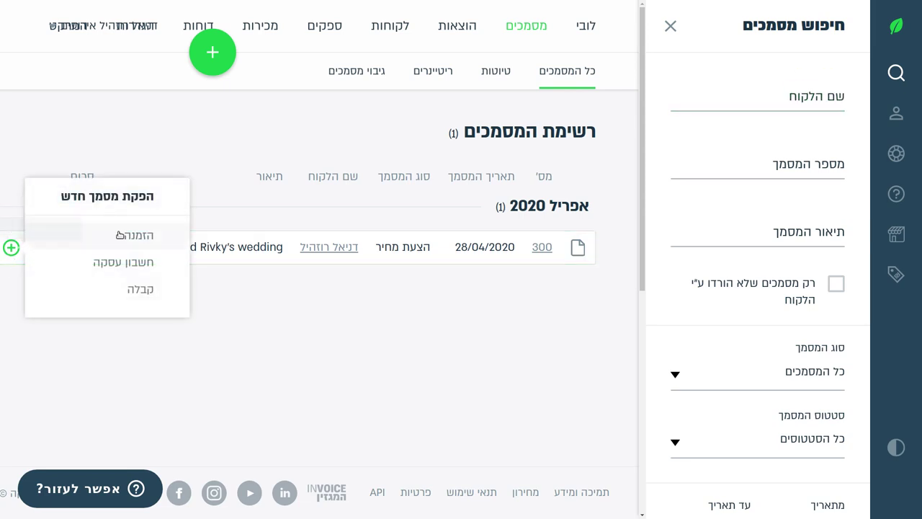
left_click(140, 269)
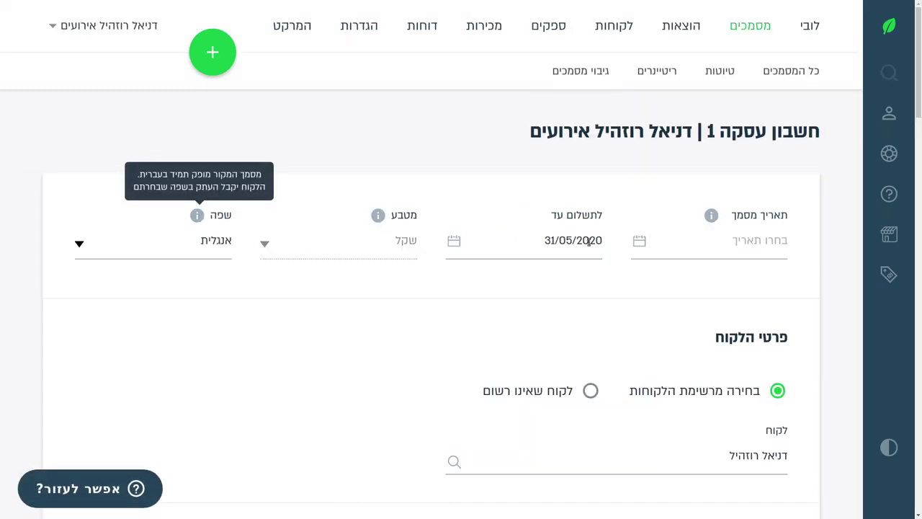
scroll(626, 254, "down", 5)
scroll(529, 270, "down", 5)
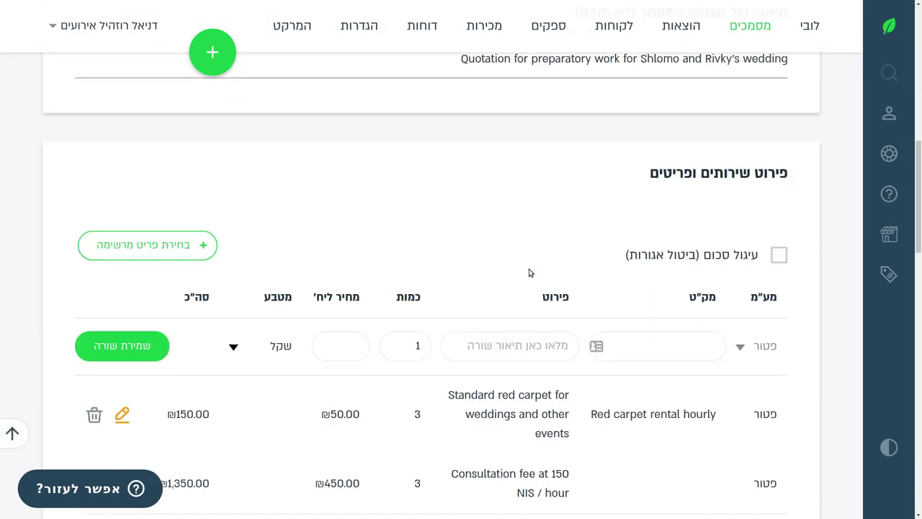
scroll(426, 303, "up", 10)
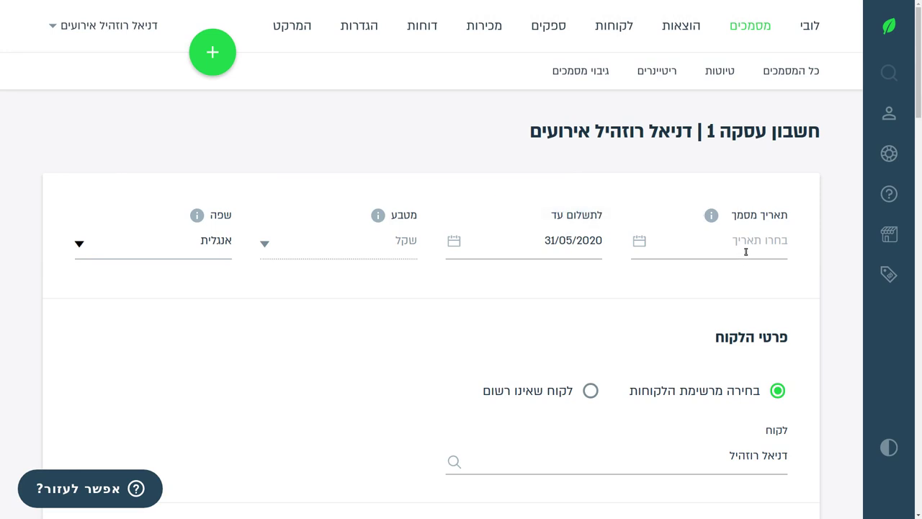
Set the document date to 28/04/2020 and the payment due date to 09/05/2020.
left_click(725, 245)
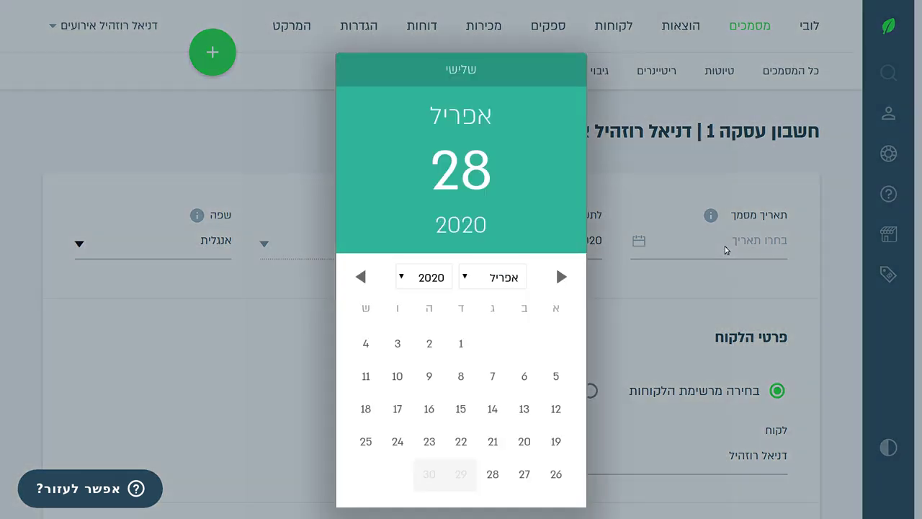
left_click(492, 474)
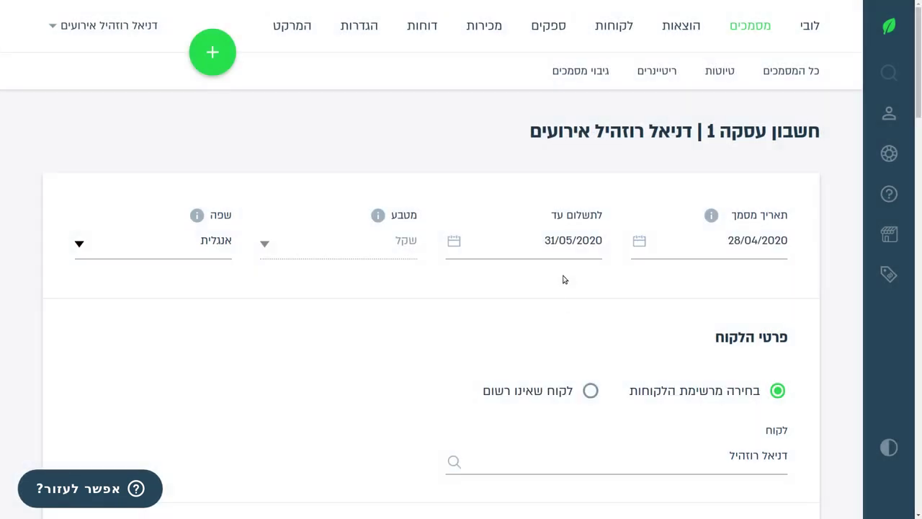
double_click(602, 218)
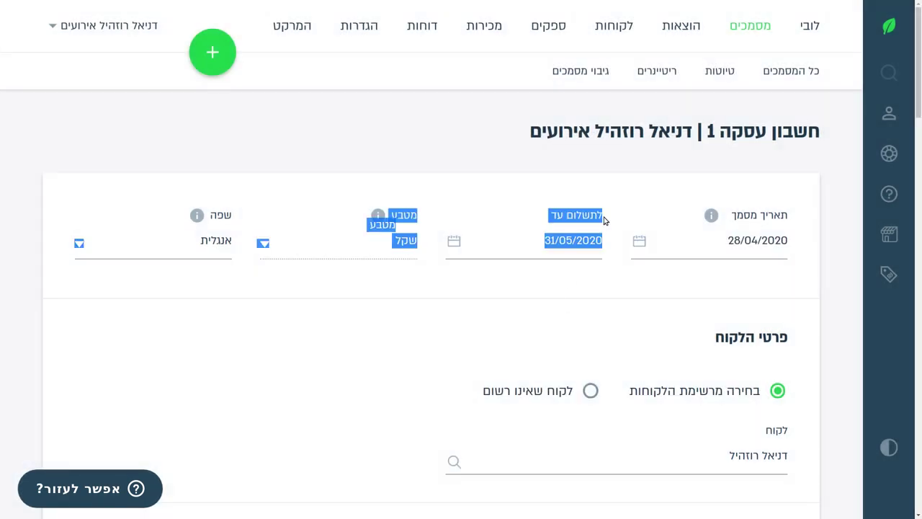
left_click(601, 217)
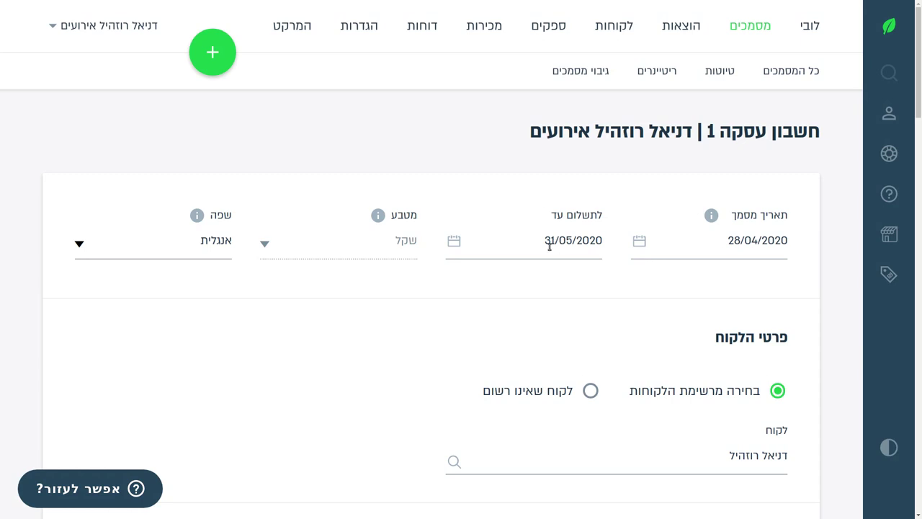
left_click(549, 243)
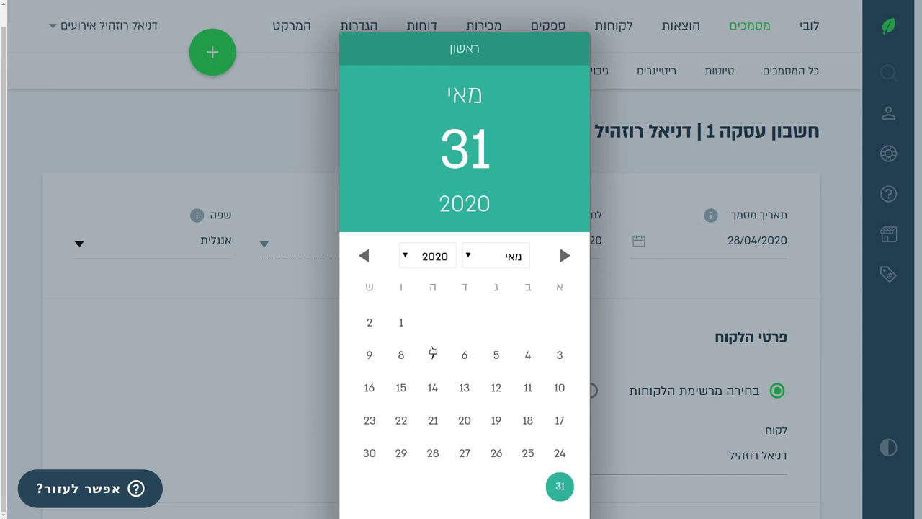
left_click(367, 356)
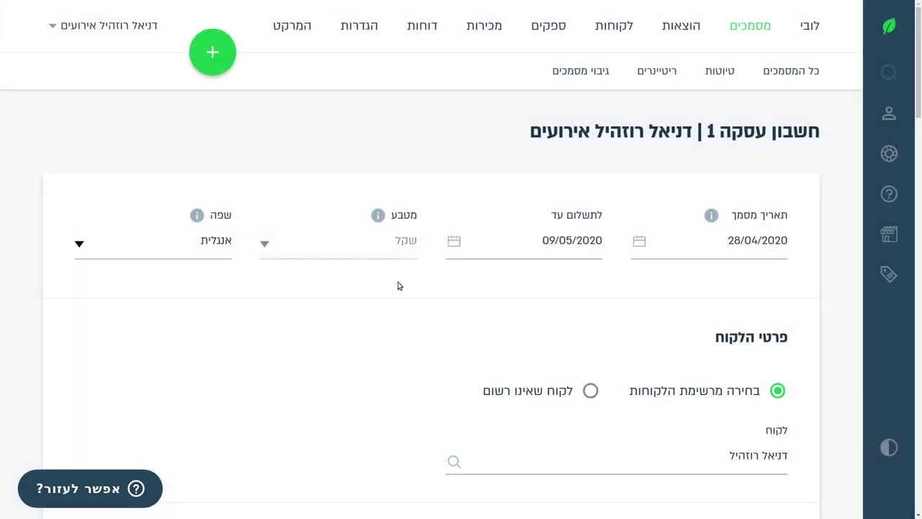
Add a second recipient e-mail address alongside the client's Gmail.
scroll(194, 274, "down", 4)
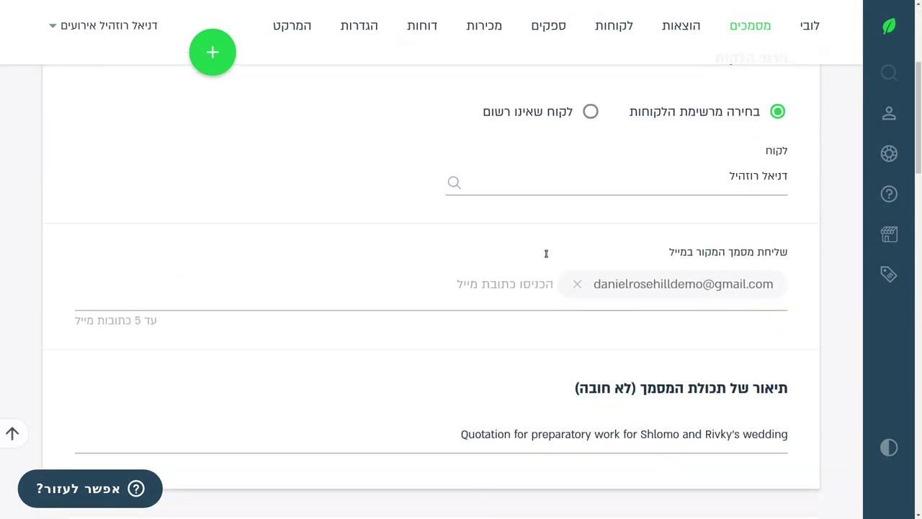
scroll(428, 324, "down", 4)
scroll(435, 253, "up", 3)
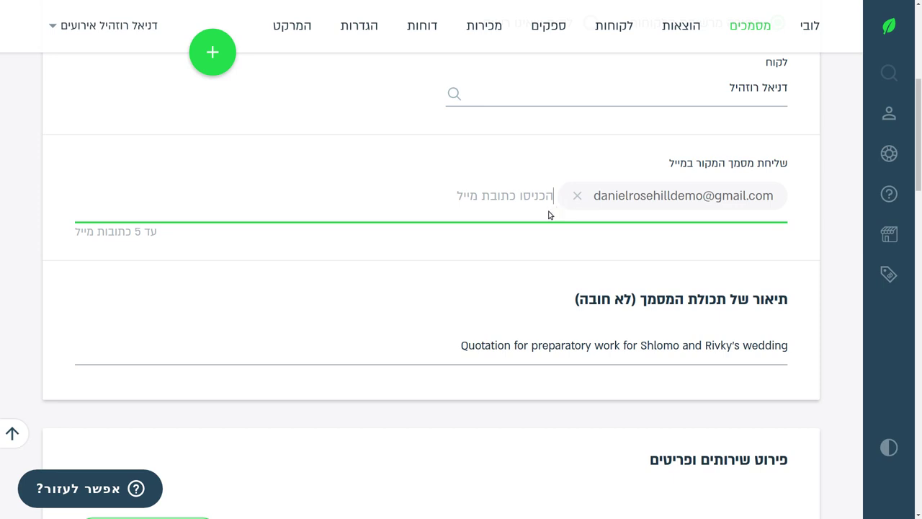
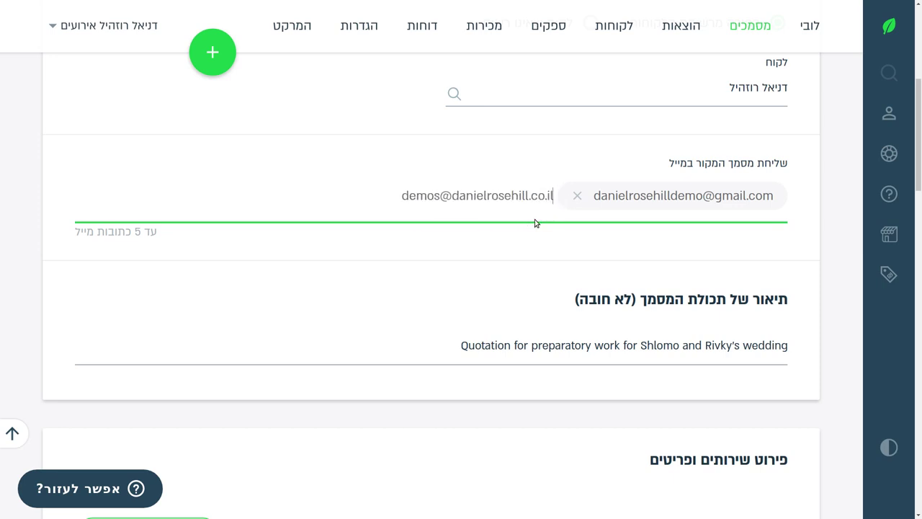
key("Return")
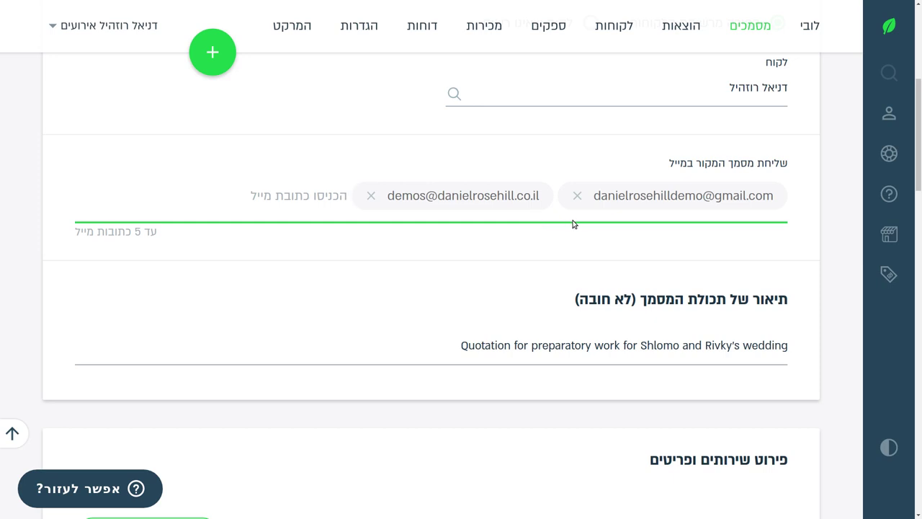
scroll(517, 209, "down", 9)
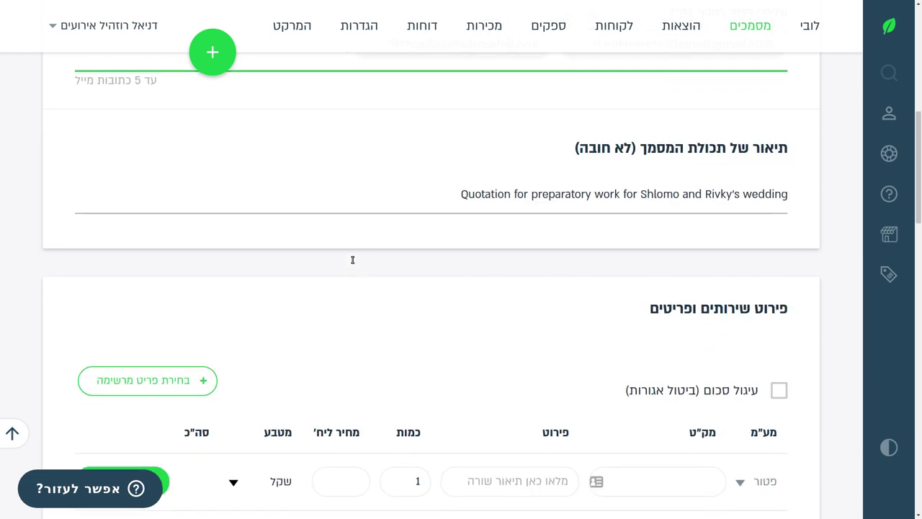
scroll(271, 303, "down", 6)
scroll(270, 304, "up", 2)
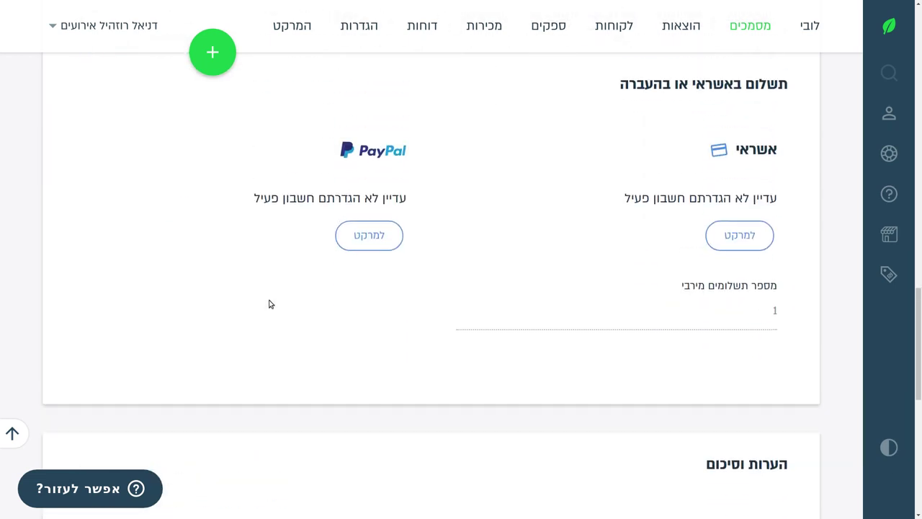
scroll(373, 251, "up", 1)
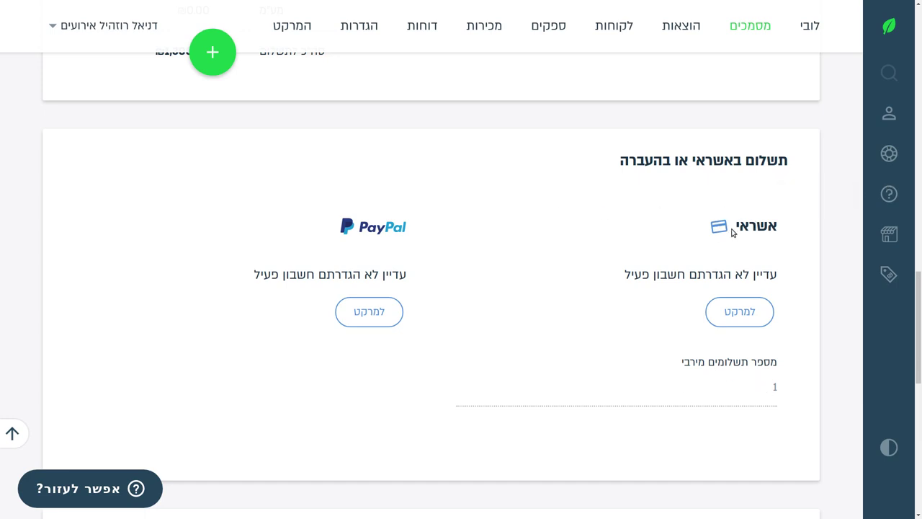
left_click_drag(732, 231, 779, 232)
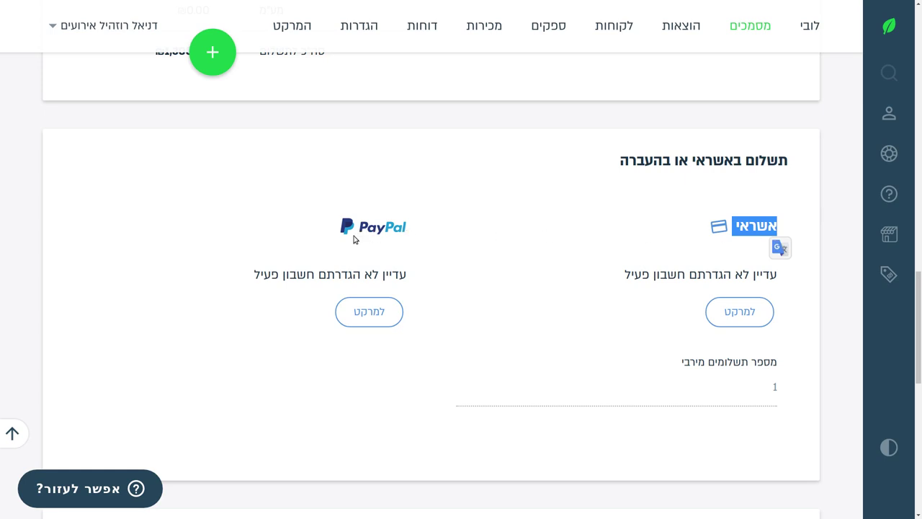
left_click(725, 390)
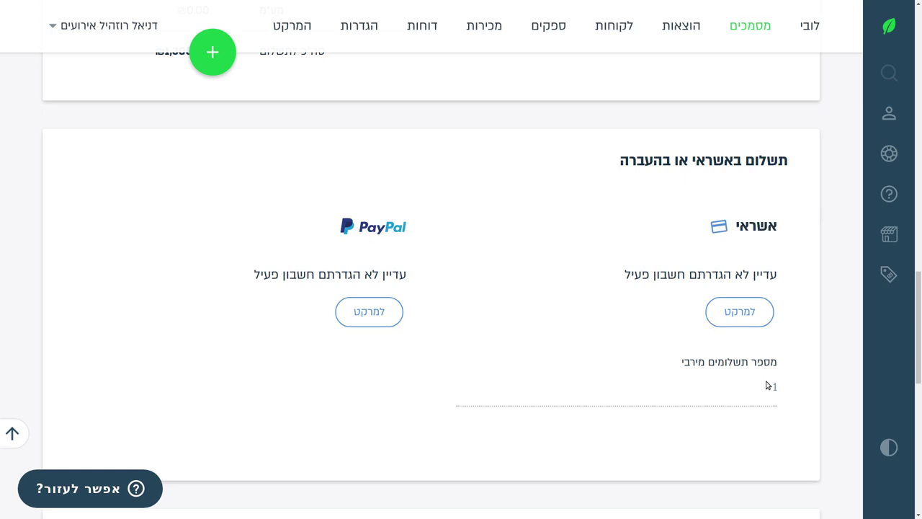
left_click_drag(771, 392, 777, 392)
left_click(603, 332)
scroll(343, 262, "up", 8)
scroll(304, 283, "down", 5)
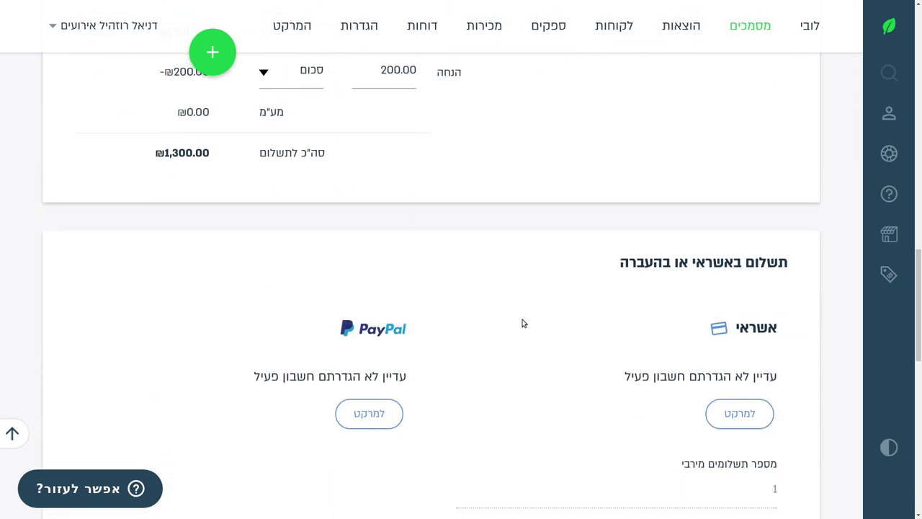
scroll(309, 246, "down", 3)
scroll(706, 291, "down", 5)
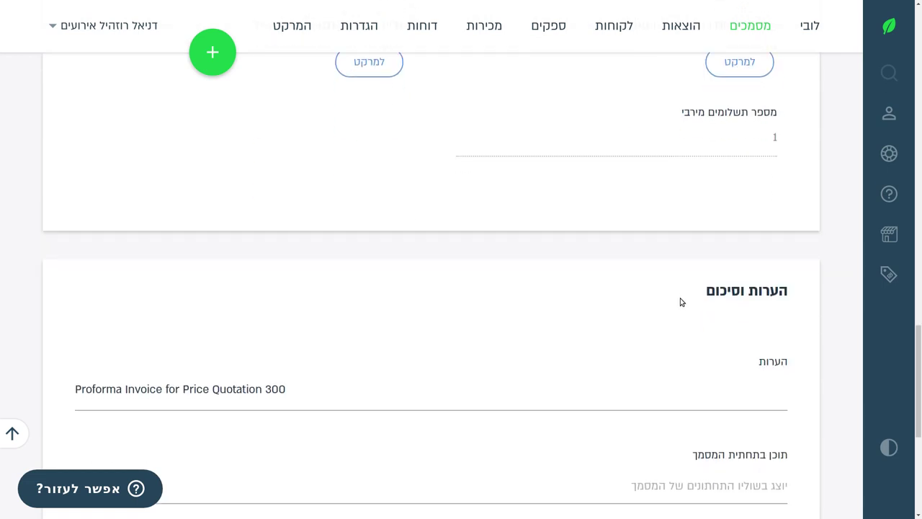
scroll(665, 302, "down", 2)
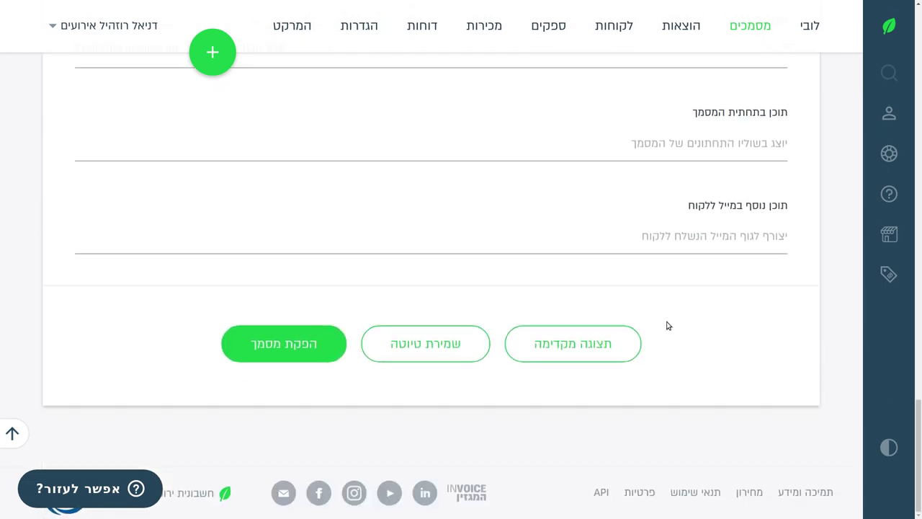
Save transaction invoice 1 as a draft, then issue it and confirm.
left_click(448, 348)
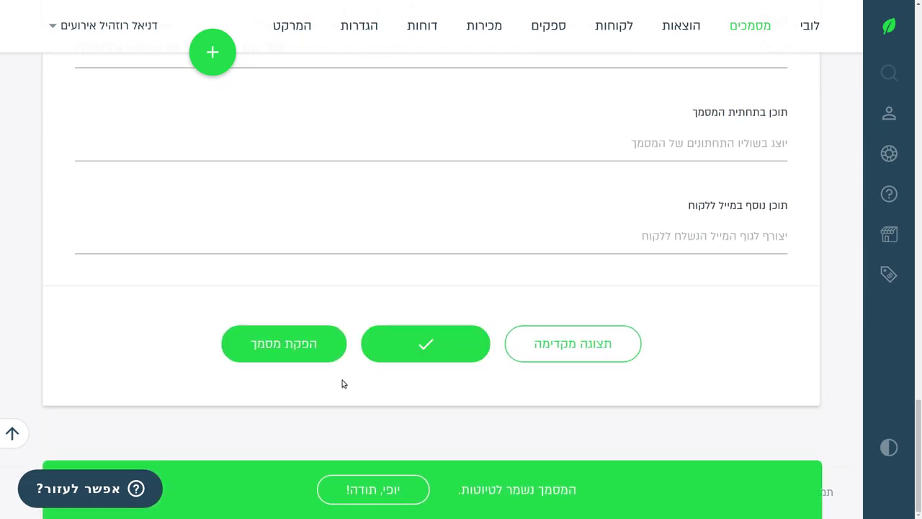
left_click(272, 353)
left_click(407, 333)
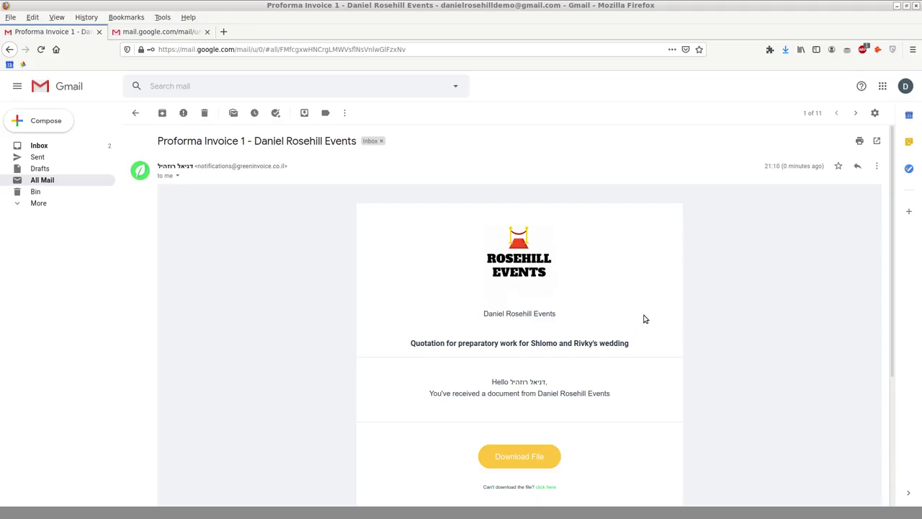
Scroll through the received Proforma Invoice 1 e-mail in Gmail.
scroll(642, 319, "down", 2)
scroll(639, 319, "up", 1)
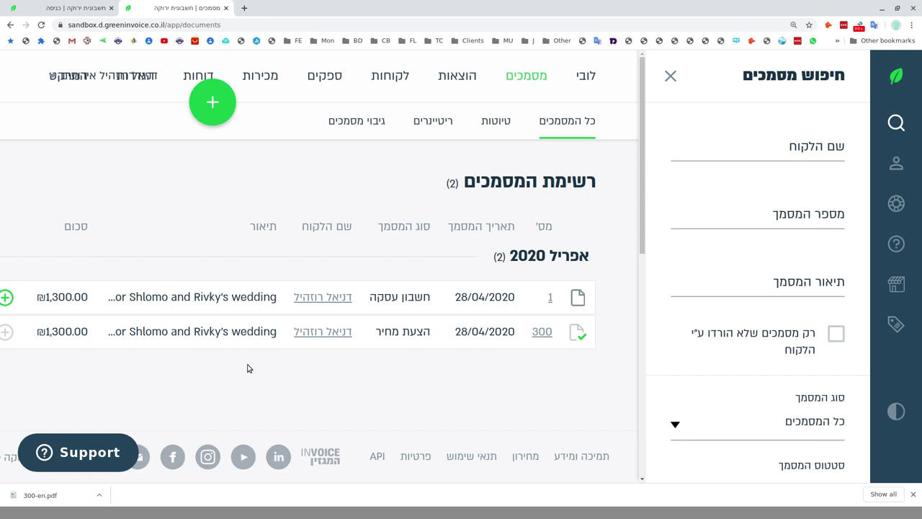
Zoom the page out and create a receipt (קבלה) from transaction invoice 1.
key("ctrl+minus")
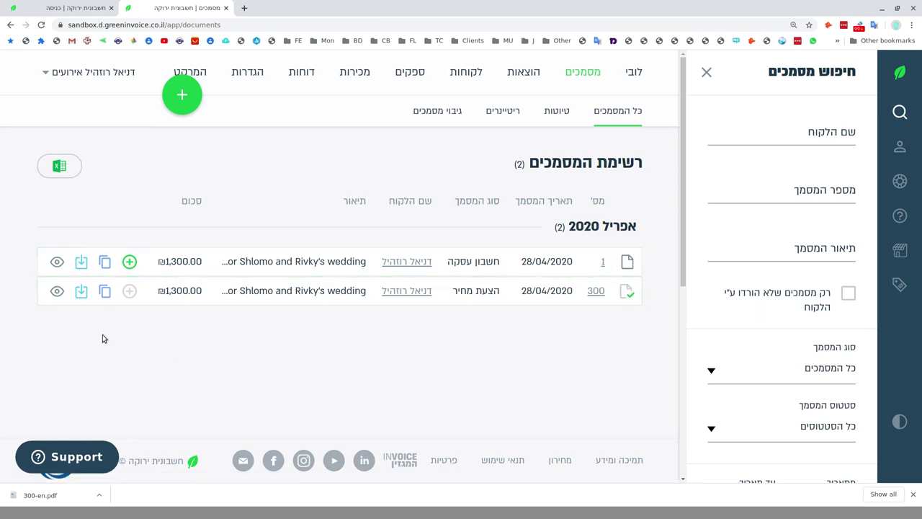
left_click(130, 261)
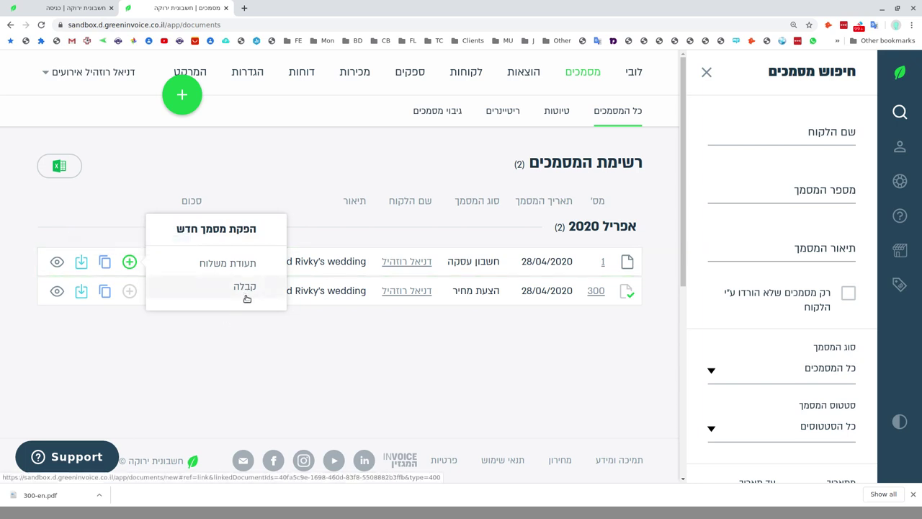
left_click(245, 287)
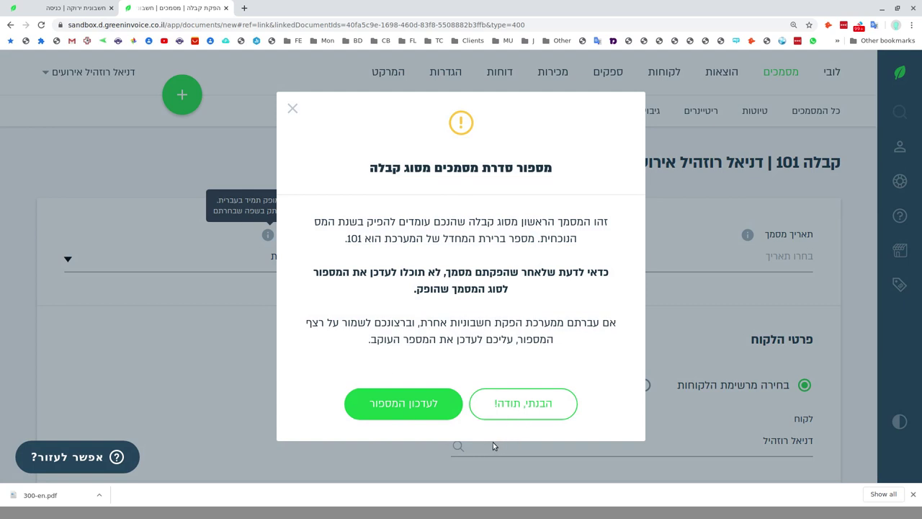
Dismiss the receipt numbering notice and switch the browser to full screen.
left_click(549, 406)
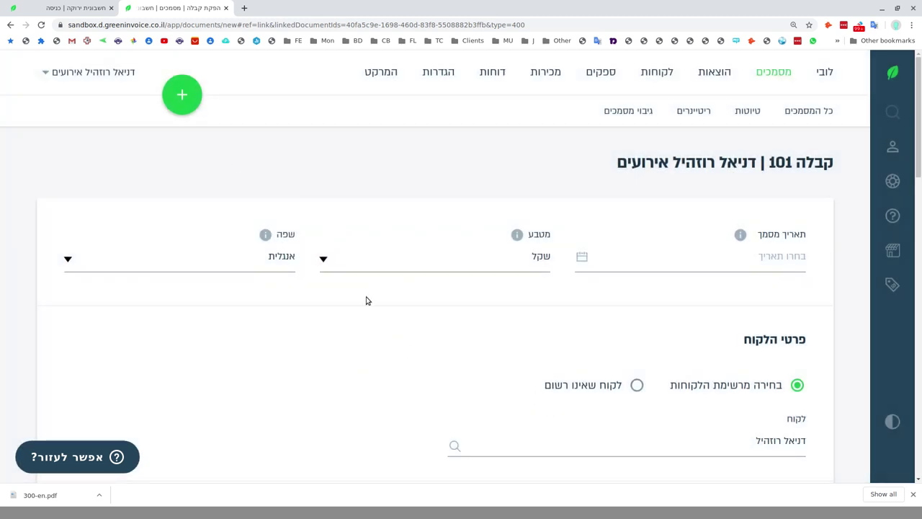
left_click(911, 25)
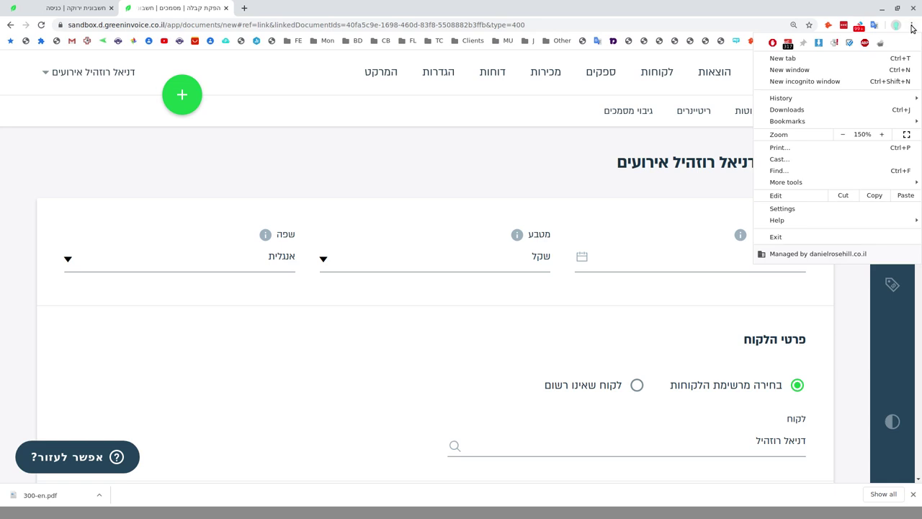
left_click(906, 132)
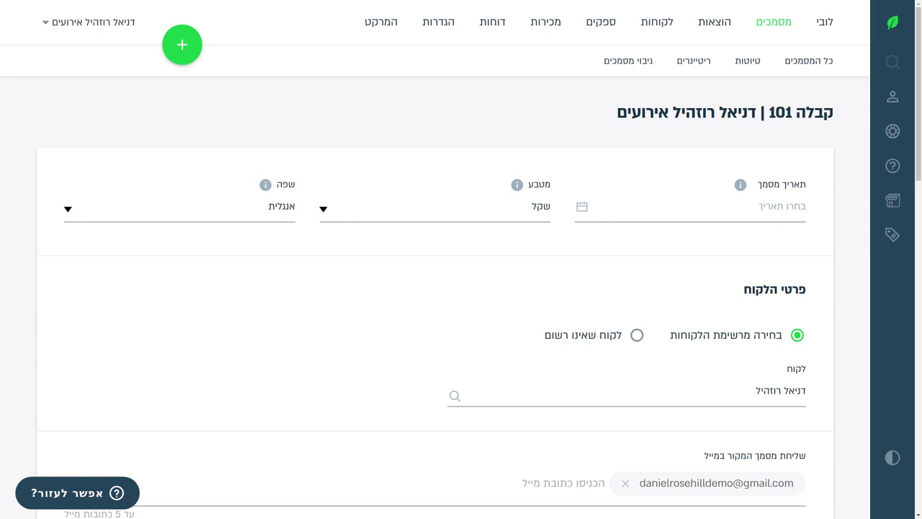
Pick 28 April 2020 as the receipt's document date and scroll to the payment section.
left_click(719, 211)
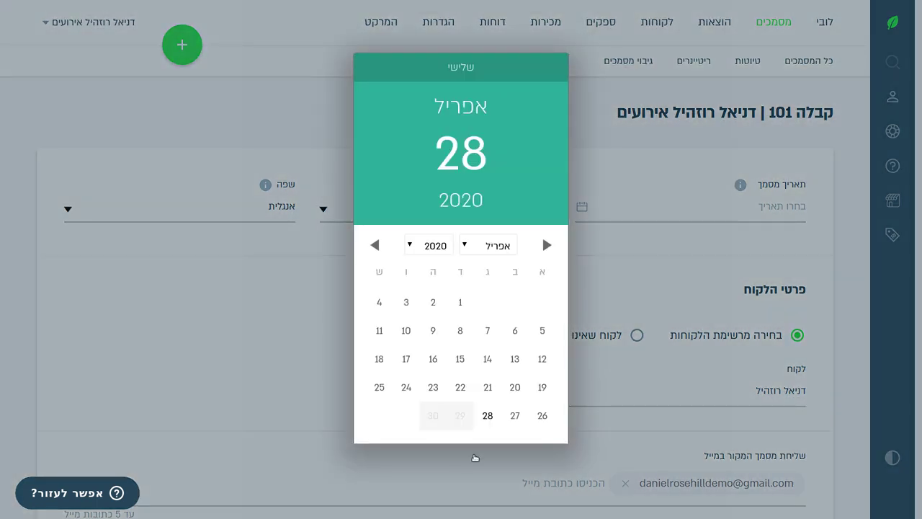
left_click(487, 415)
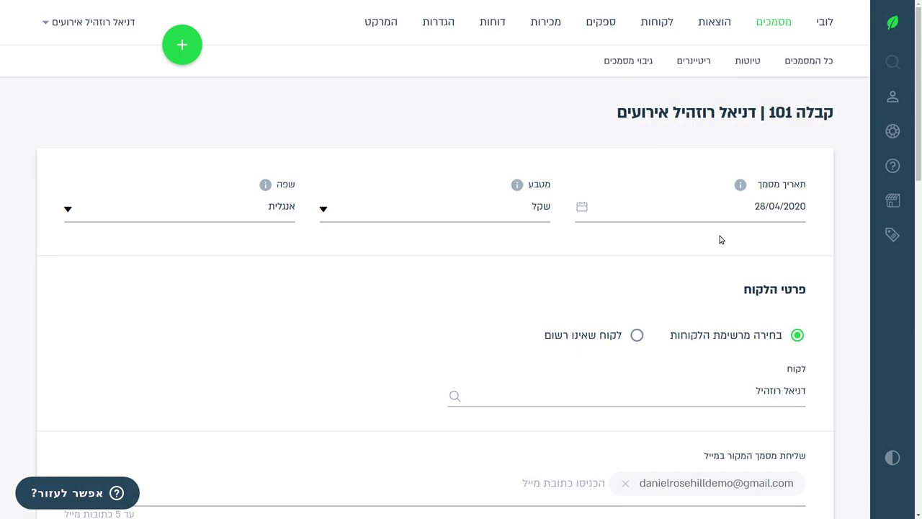
scroll(405, 246, "down", 5)
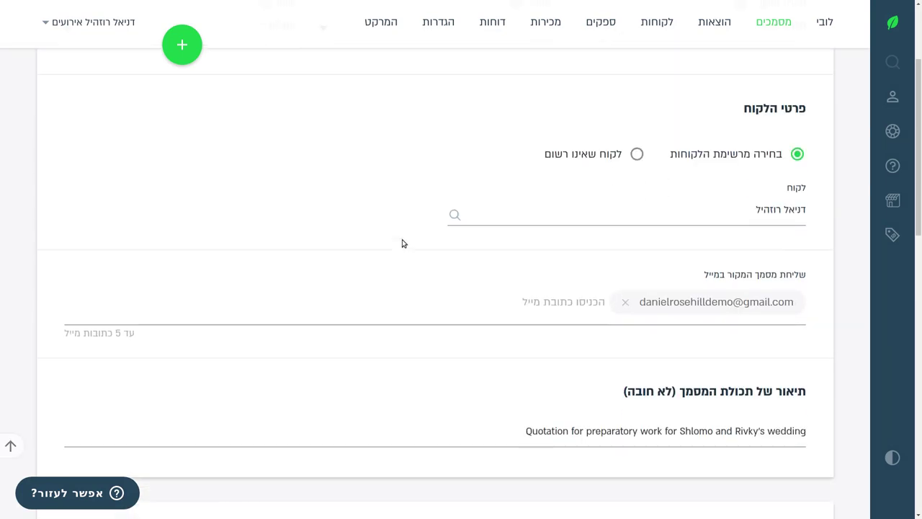
scroll(403, 249, "down", 3)
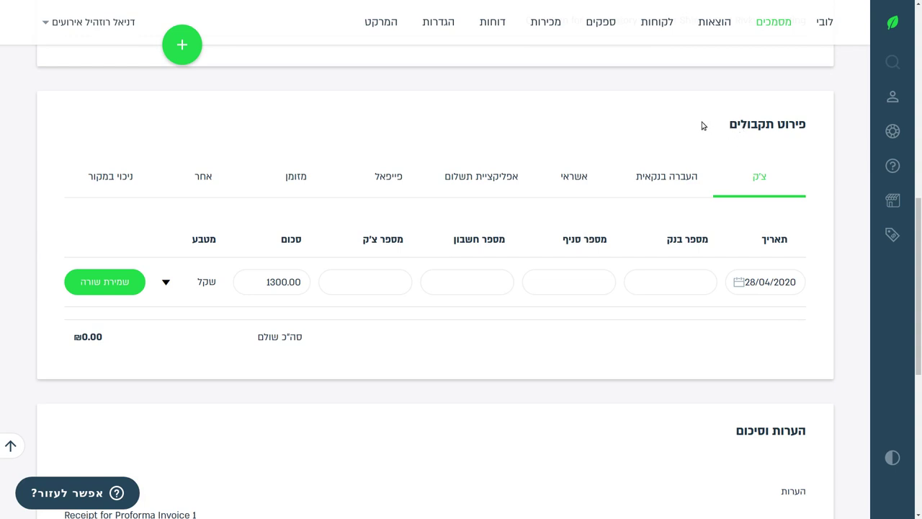
Try the PayPal and bank transfer payment methods, leaving the payment date at 28/04/2020.
scroll(648, 127, "down", 3)
scroll(432, 237, "up", 3)
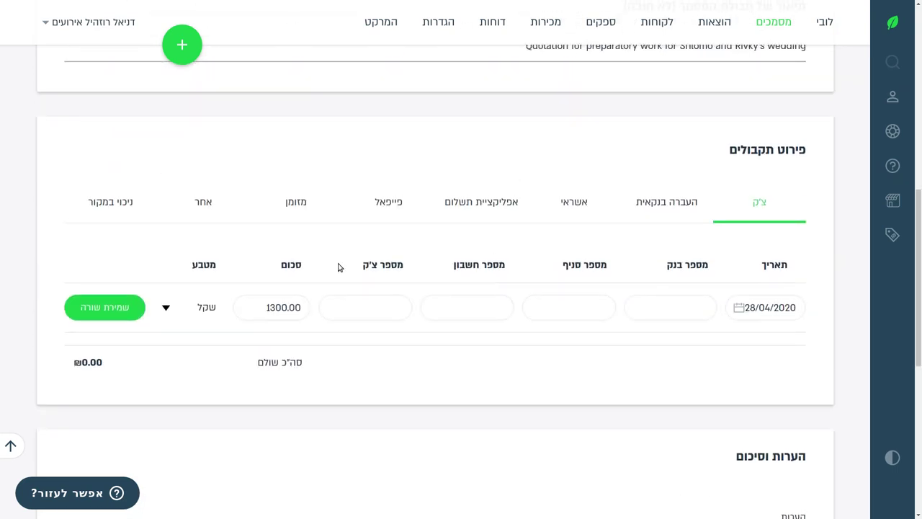
left_click(389, 204)
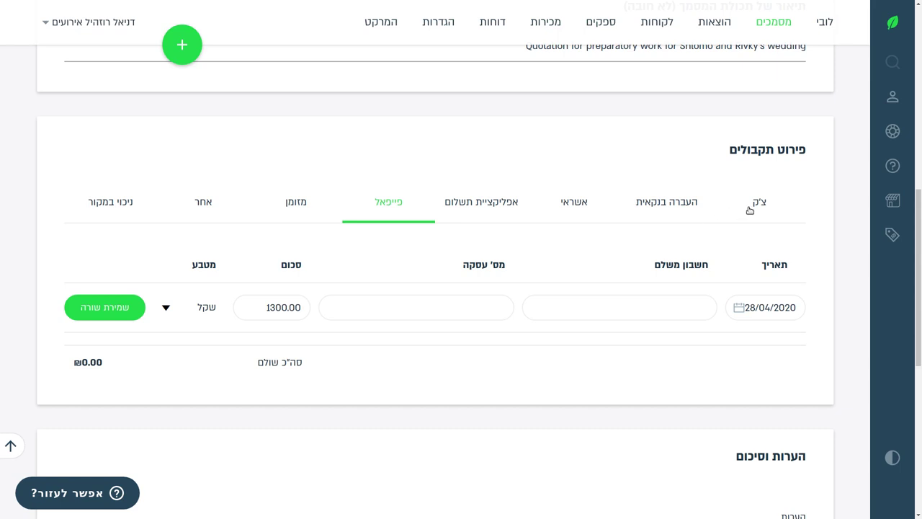
left_click(667, 205)
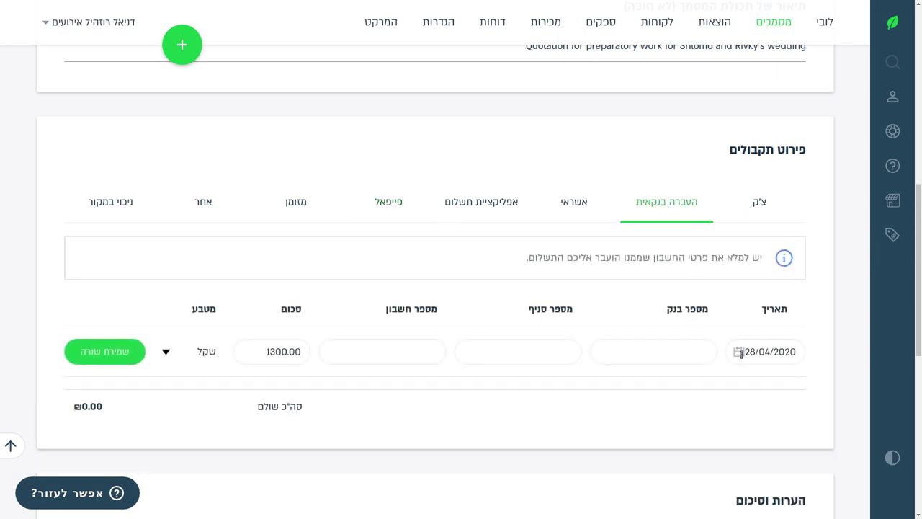
left_click(748, 351)
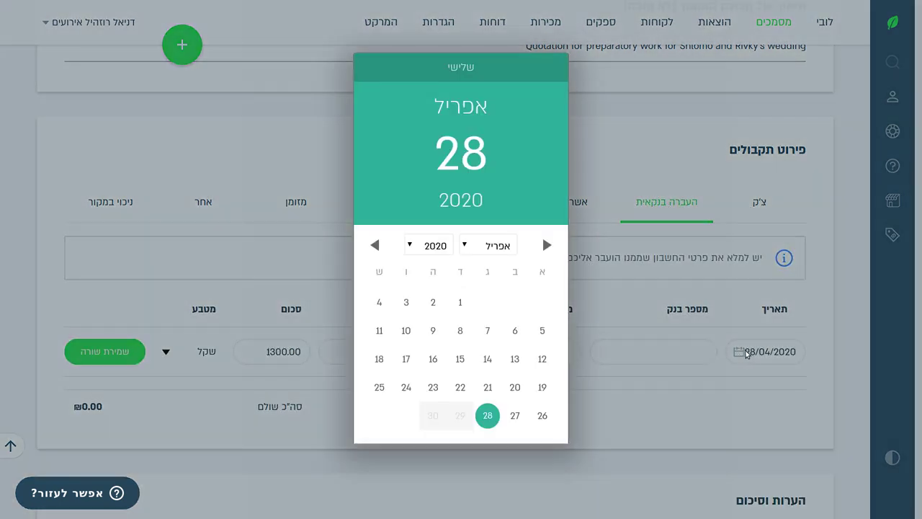
left_click(516, 416)
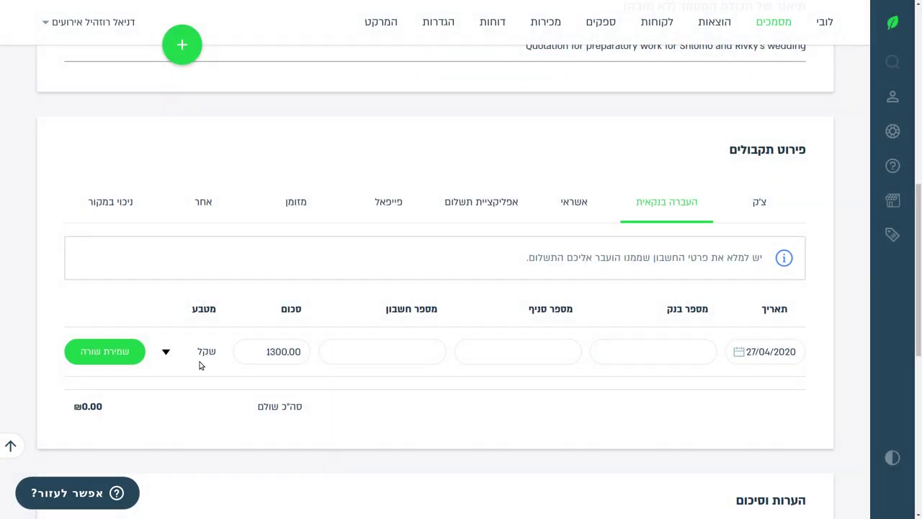
left_click(754, 347)
left_click(486, 416)
Check the 1300.00 amount, try the Other and withholding tabs, then settle on Cash (מזומן).
left_click(282, 350)
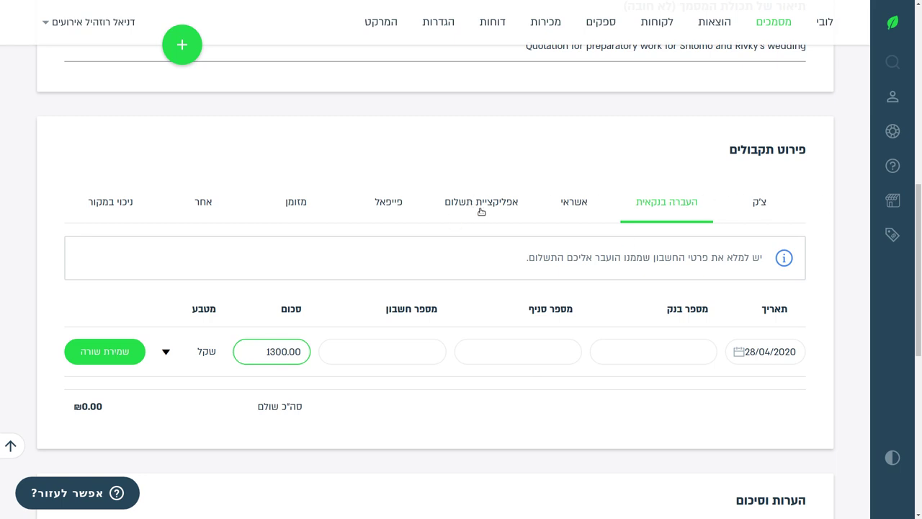
left_click(289, 203)
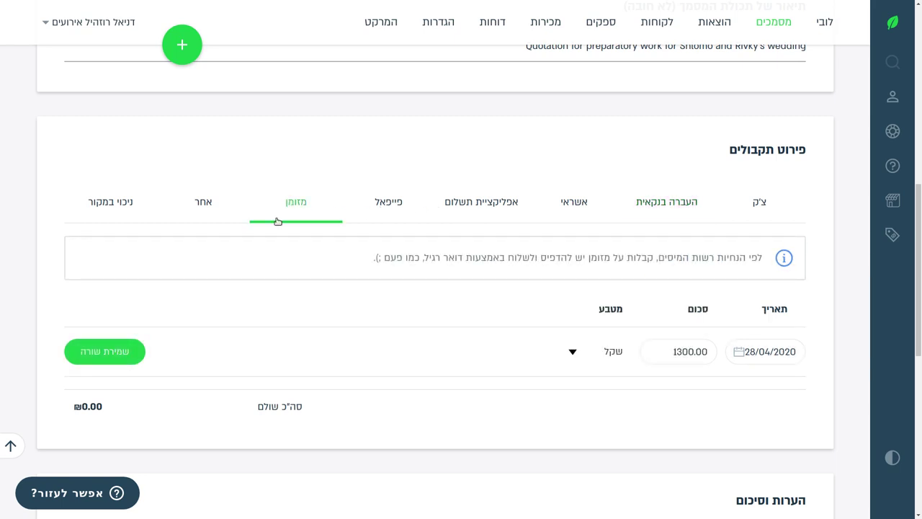
left_click(194, 210)
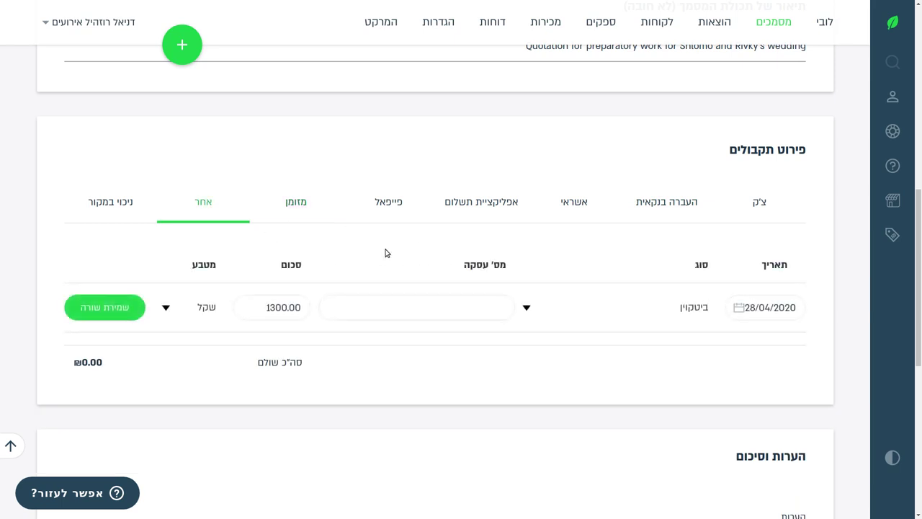
left_click(296, 210)
left_click(128, 213)
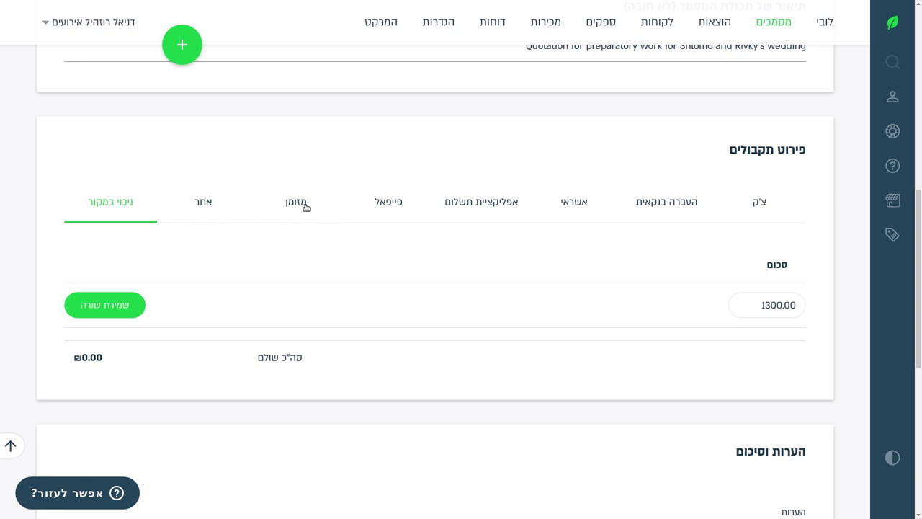
left_click(305, 207)
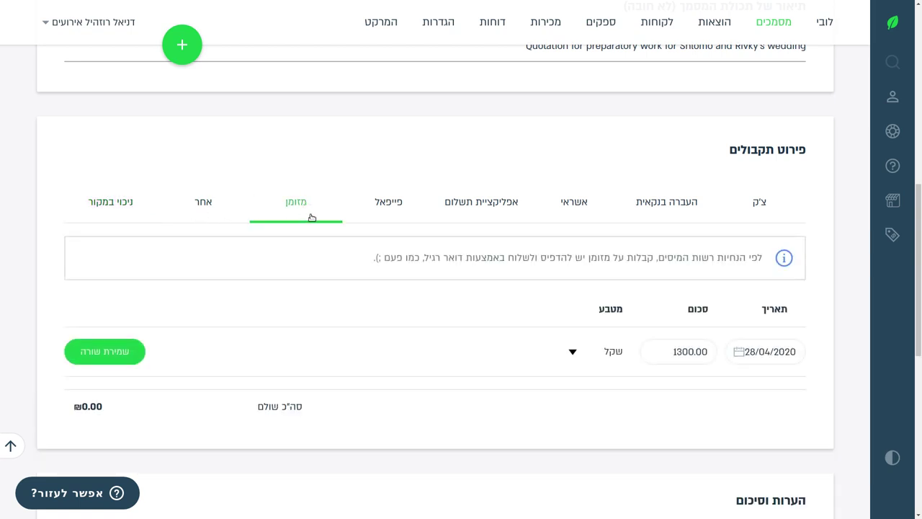
scroll(504, 277, "down", 2)
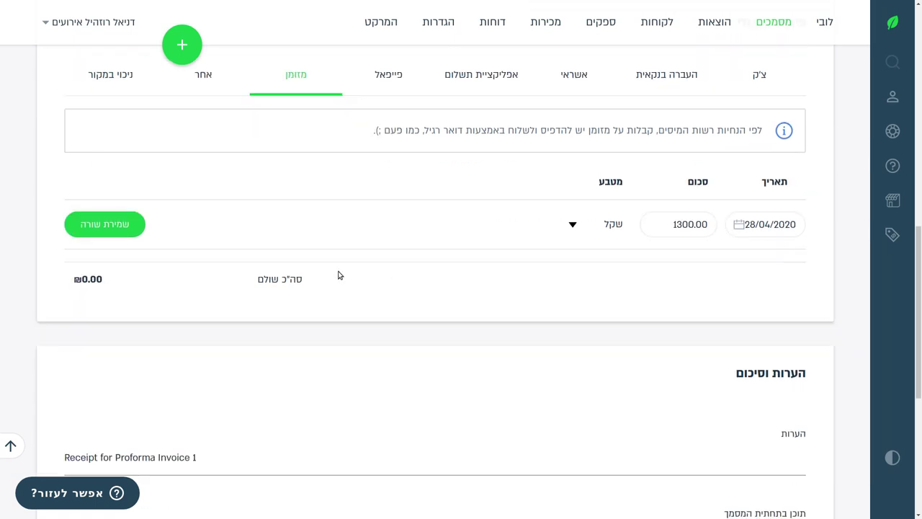
Save the ₪1,300.00 cash payment line on receipt 101.
left_click(83, 229)
scroll(192, 259, "down", 2)
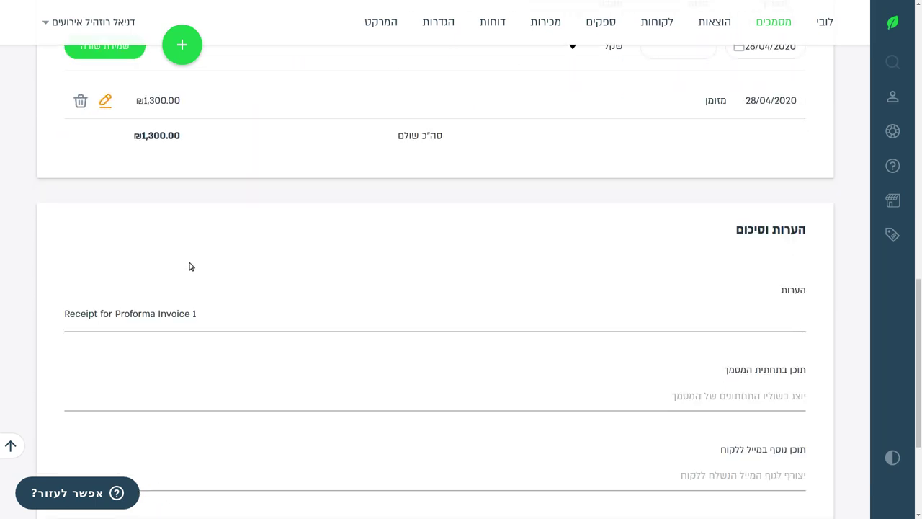
scroll(194, 259, "down", 3)
scroll(200, 249, "up", 7)
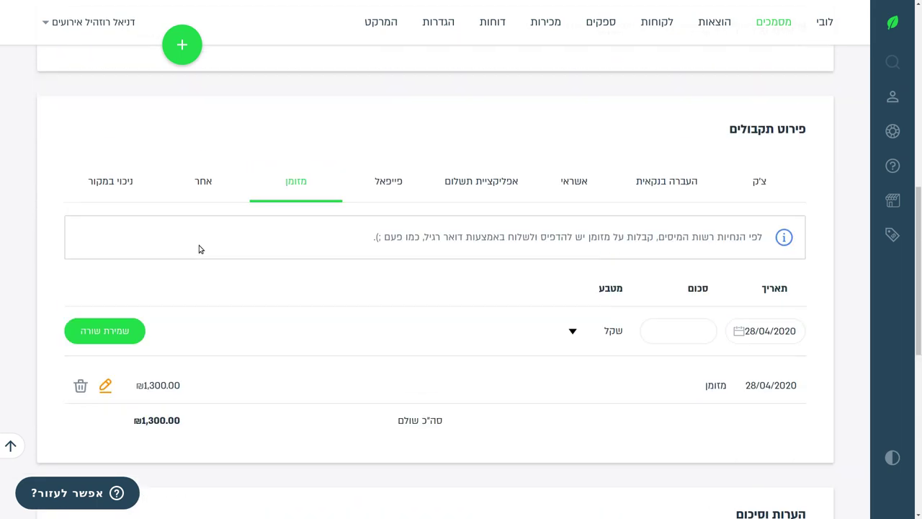
scroll(199, 249, "up", 5)
scroll(202, 250, "down", 10)
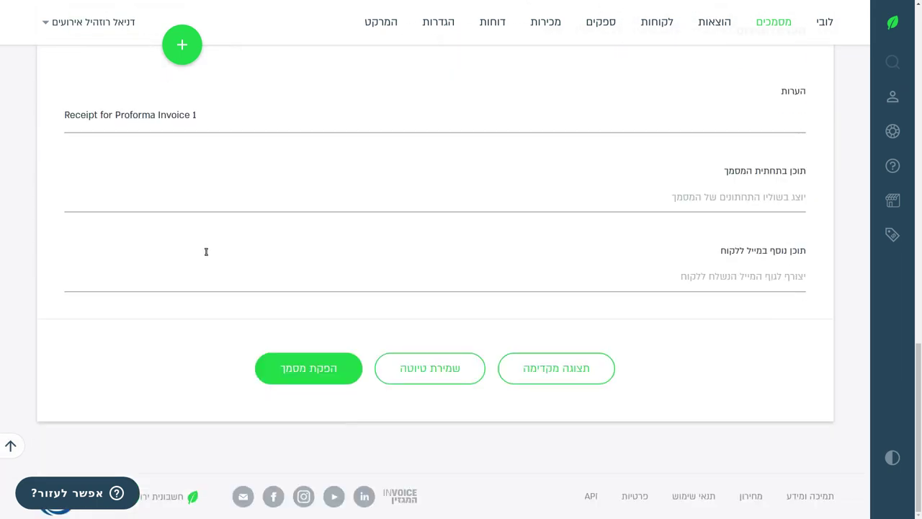
Save receipt 101 as a draft, then issue it and confirm.
left_click(408, 375)
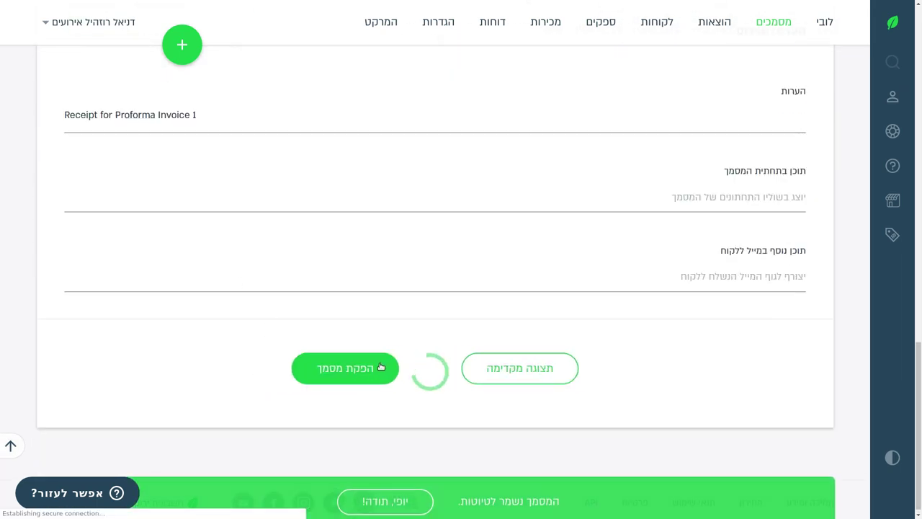
left_click(330, 372)
left_click(392, 317)
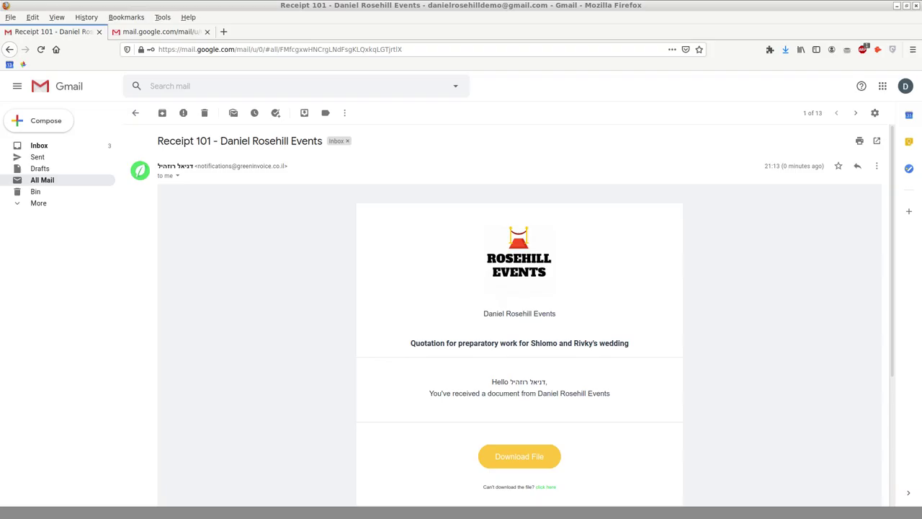
scroll(281, 307, "down", 3)
scroll(283, 307, "up", 1)
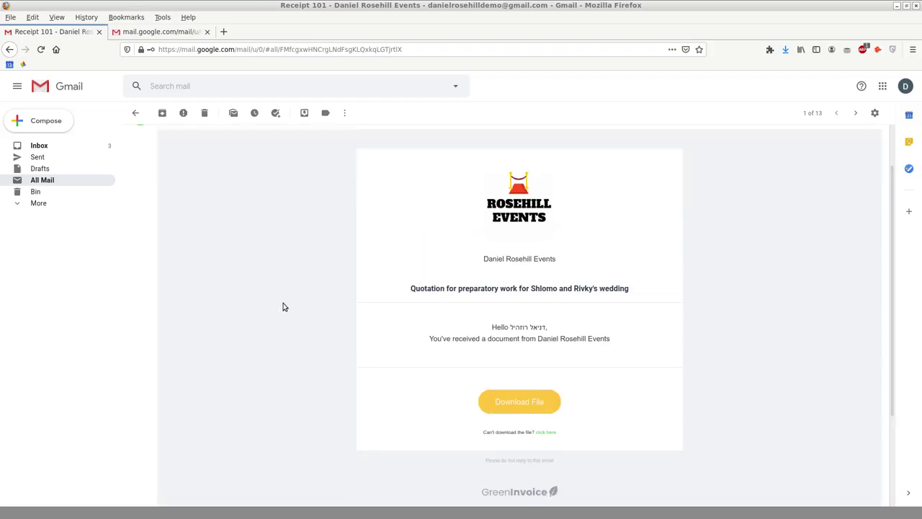
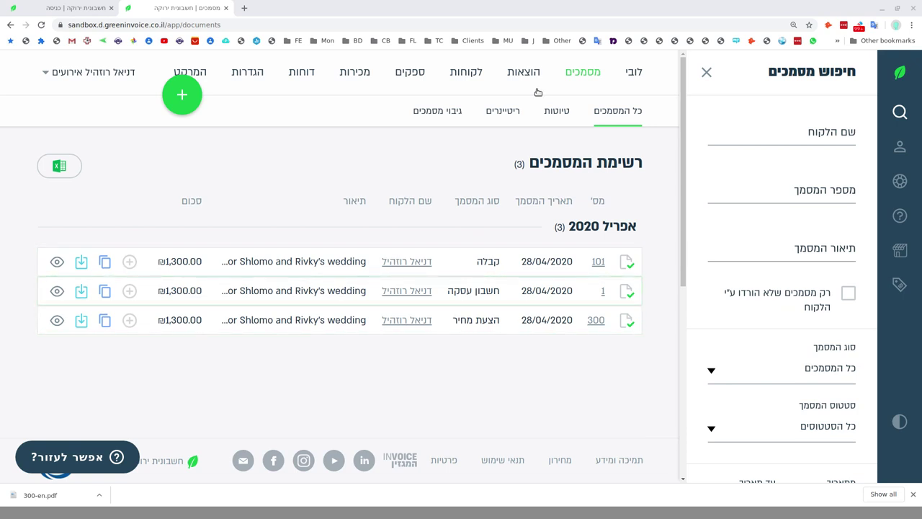
Go to the empty expenses page and start creating a personal fixed-expenses list.
left_click(523, 69)
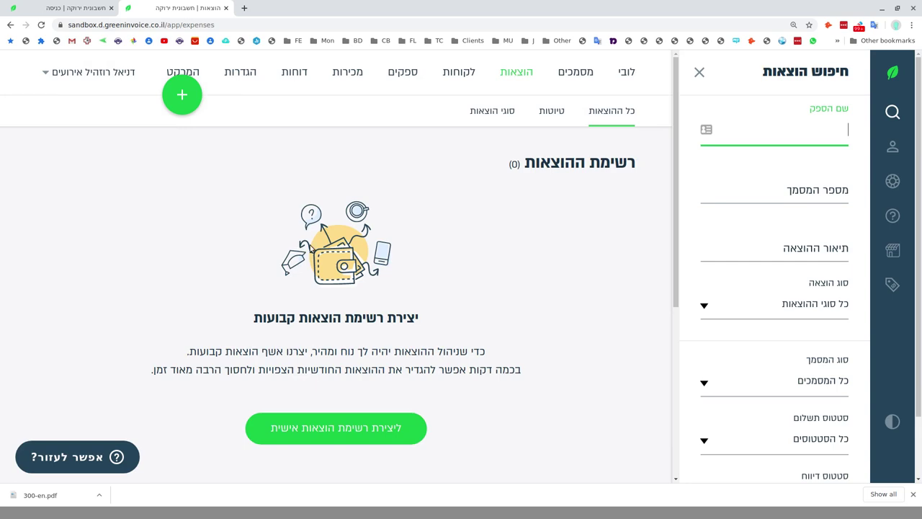
scroll(393, 231, "down", 1)
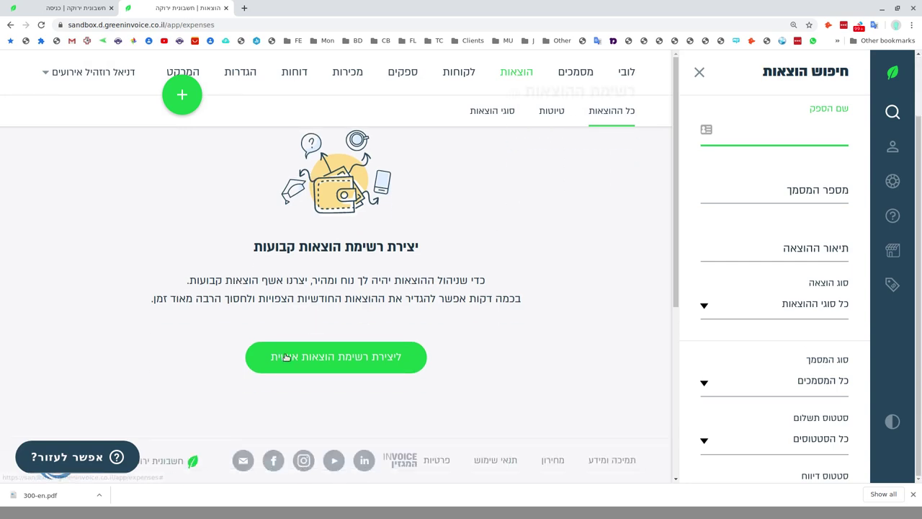
left_click(315, 349)
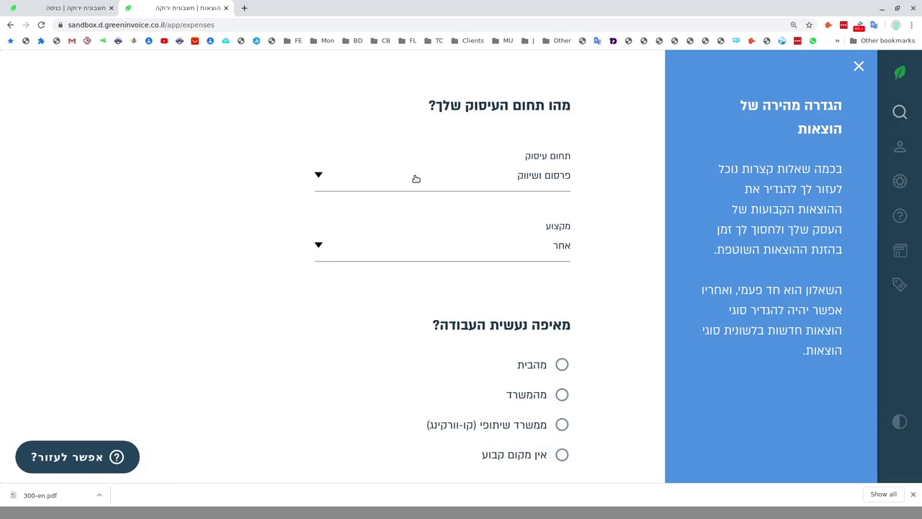
In the questionnaire, answer that work is done from home (מהבית) with 3 rooms.
scroll(415, 178, "down", 5)
scroll(410, 200, "up", 5)
scroll(409, 222, "down", 2)
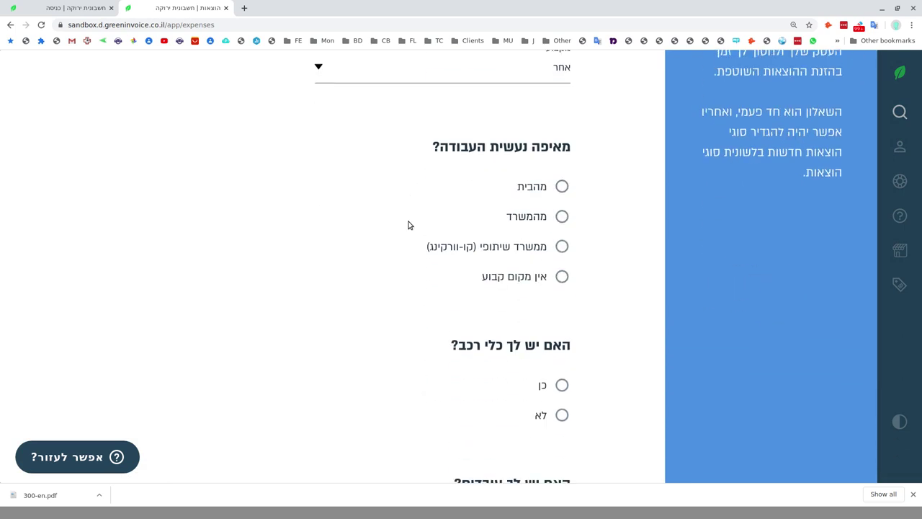
scroll(408, 225, "up", 2)
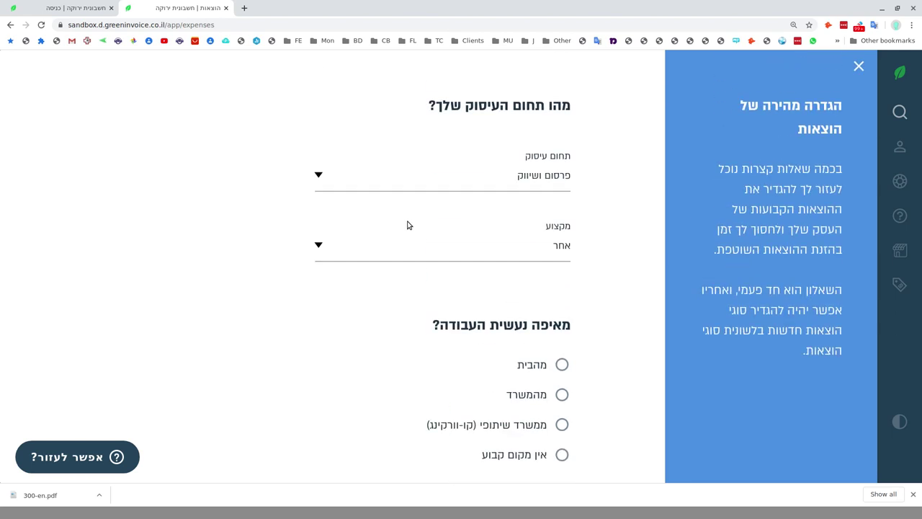
scroll(407, 226, "down", 2)
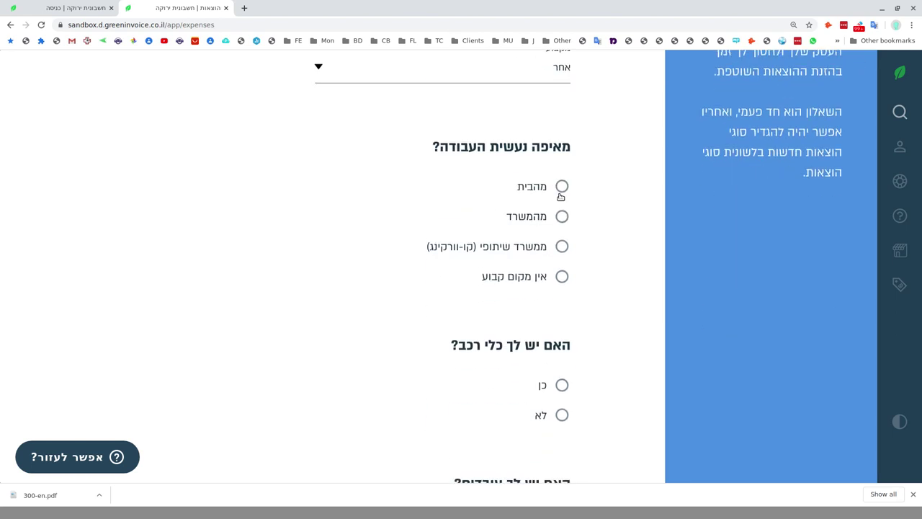
left_click(562, 187)
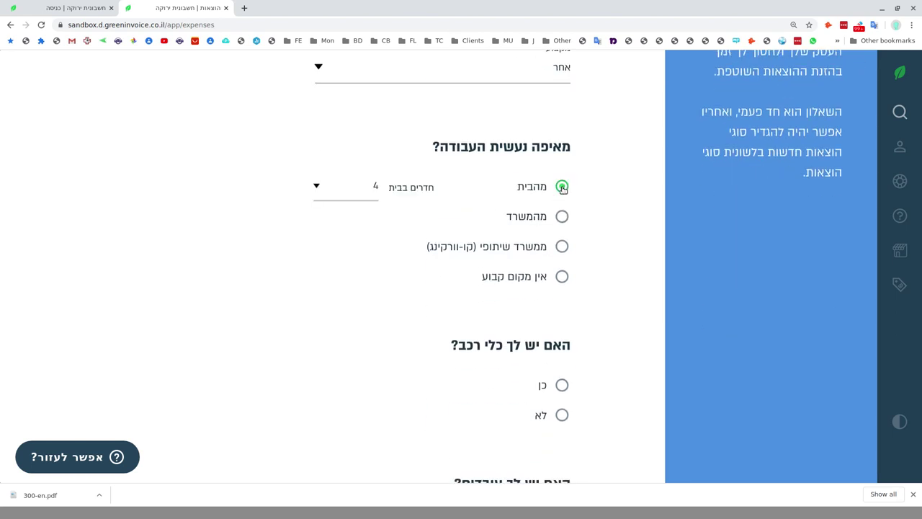
left_click(340, 187)
left_click(360, 210)
Answer no to owning a vehicle and no to having employees, then save the questionnaire.
scroll(444, 222, "down", 1)
scroll(445, 221, "down", 3)
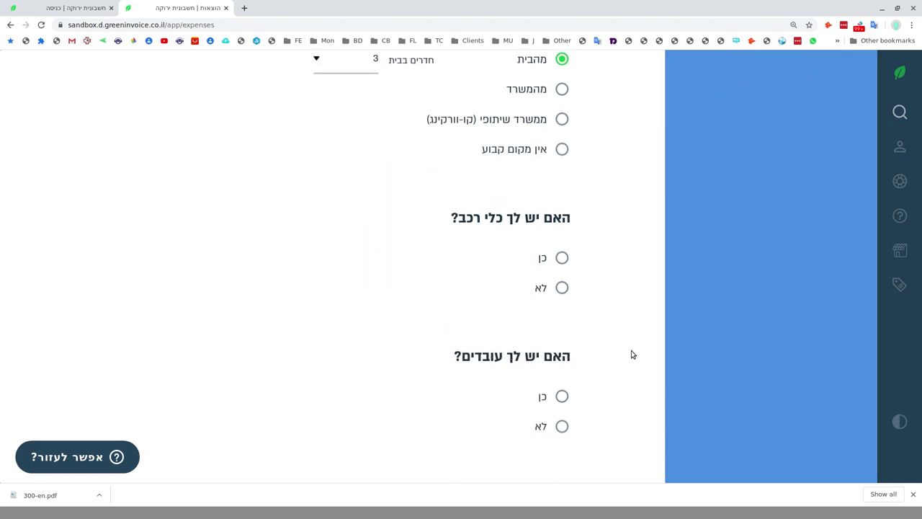
left_click(564, 260)
left_click_drag(564, 298, 560, 290)
left_click(561, 289)
scroll(573, 290, "down", 2)
left_click(560, 330)
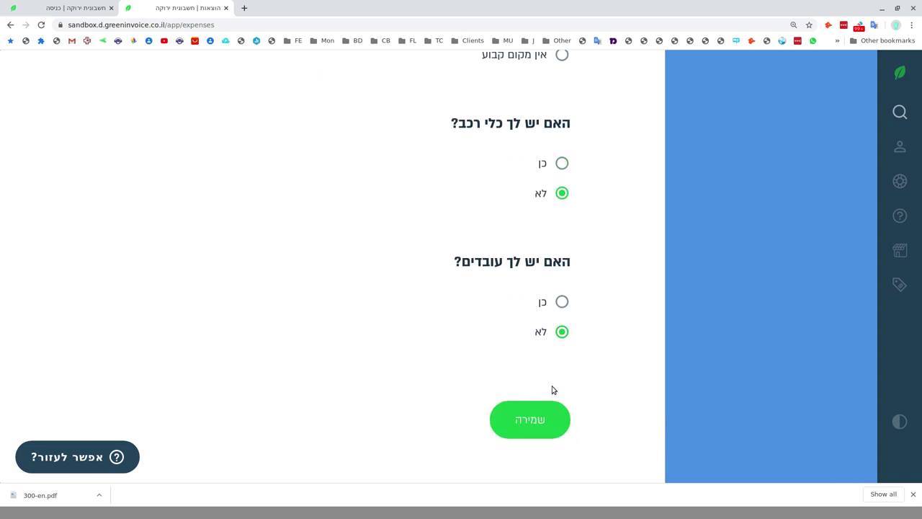
left_click(540, 419)
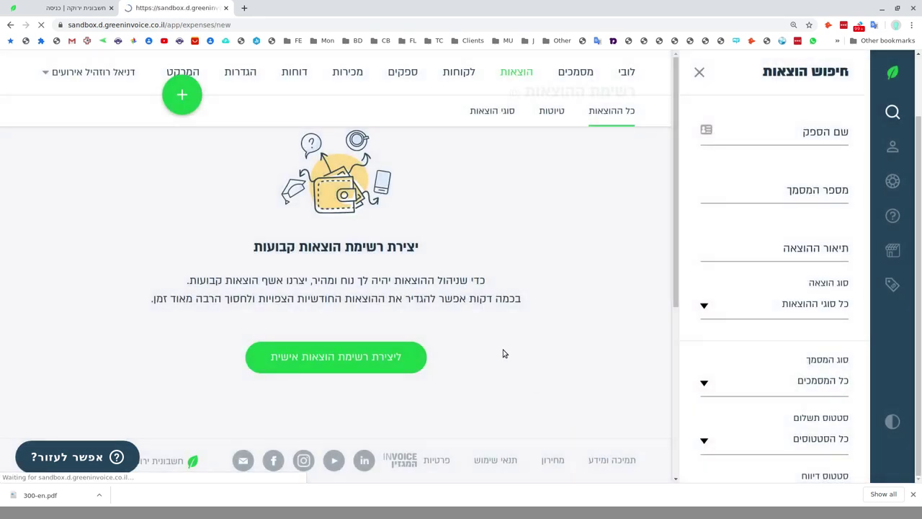
Scroll through the הוספת הוצאה חדשה page to review the new-expense form.
scroll(415, 358, "down", 2)
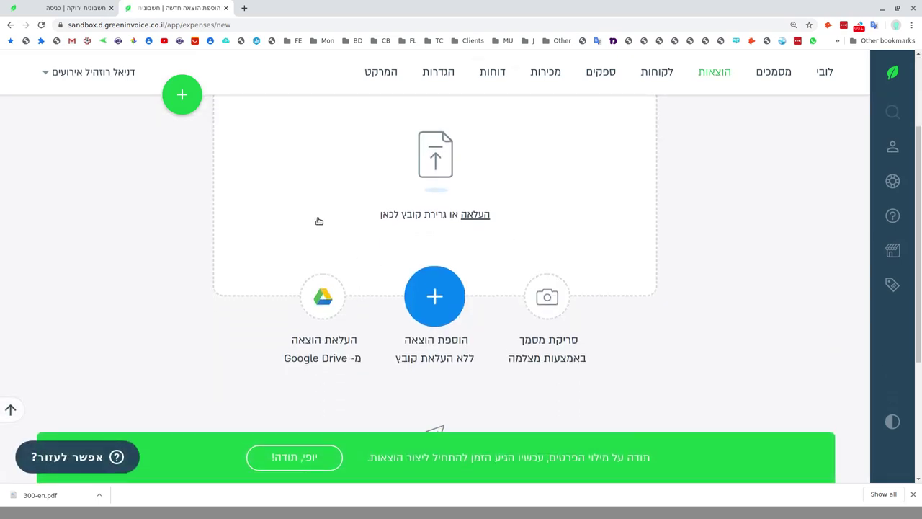
scroll(323, 222, "up", 2)
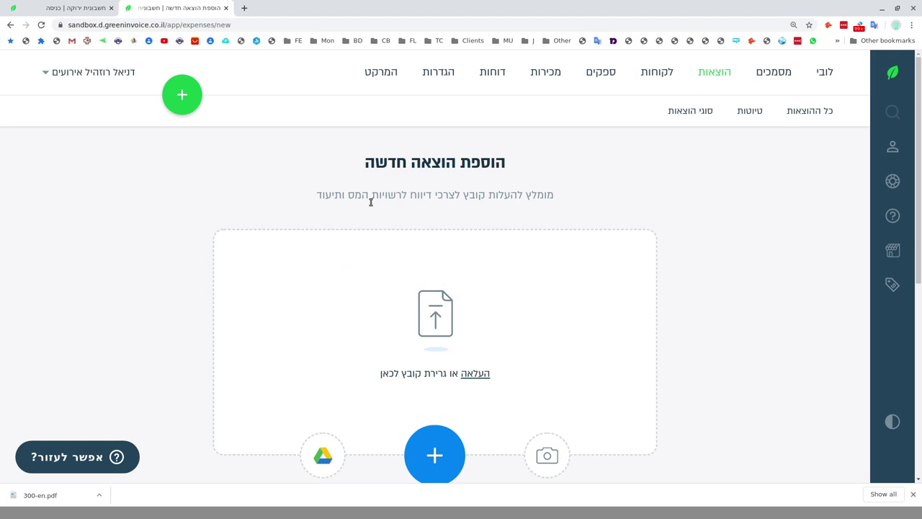
scroll(415, 210, "down", 3)
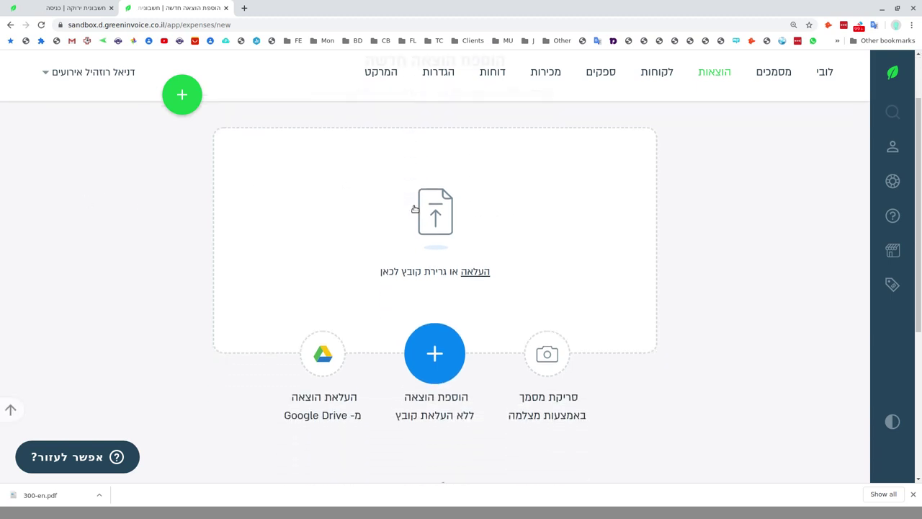
scroll(415, 210, "up", 3)
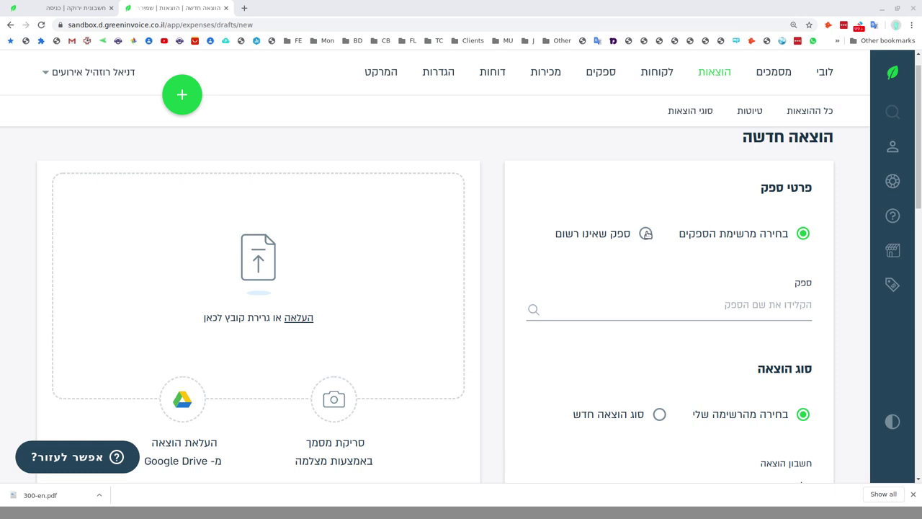
Mark the expense's supplier as unregistered (ספק שאינו רשום), then go back to the documents list.
left_click(646, 233)
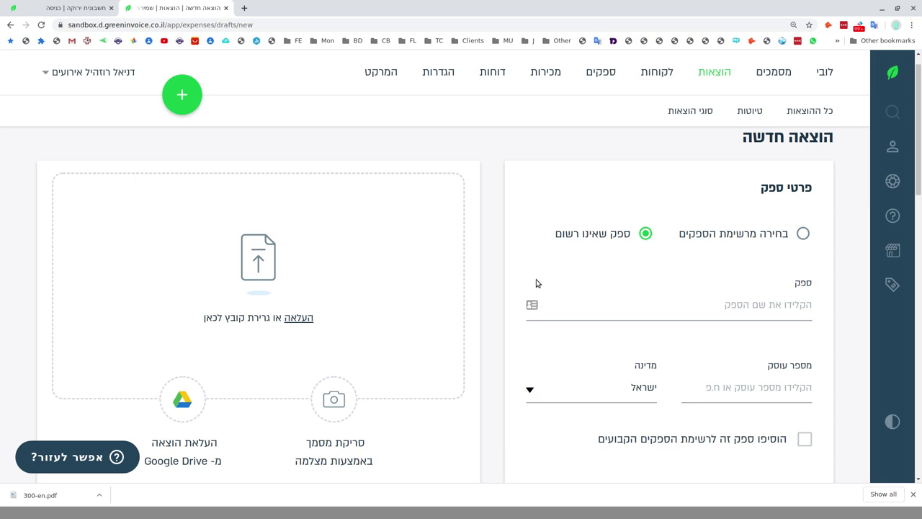
scroll(536, 283, "down", 3)
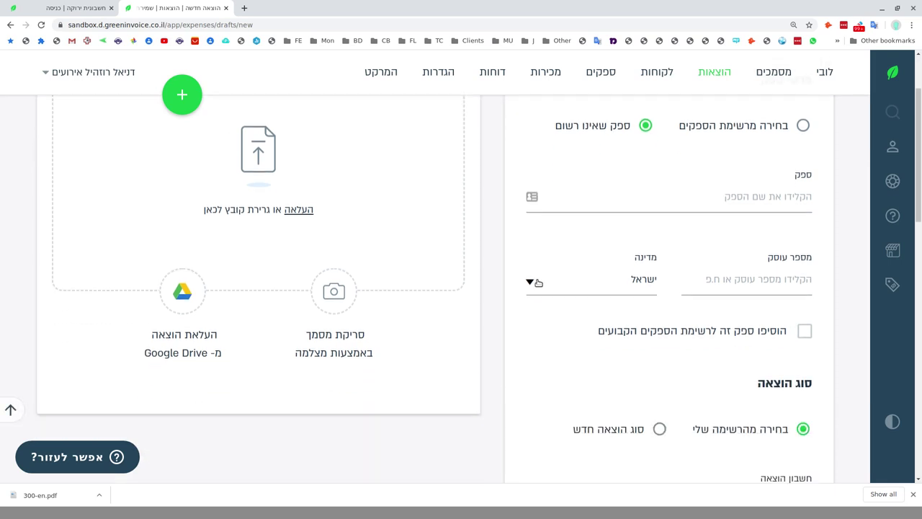
scroll(536, 283, "down", 2)
scroll(537, 283, "up", 3)
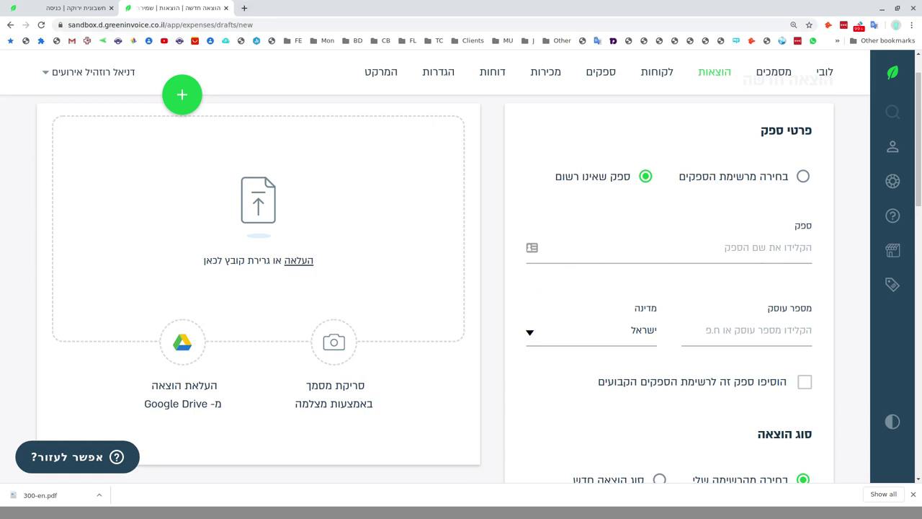
key("alt+Left")
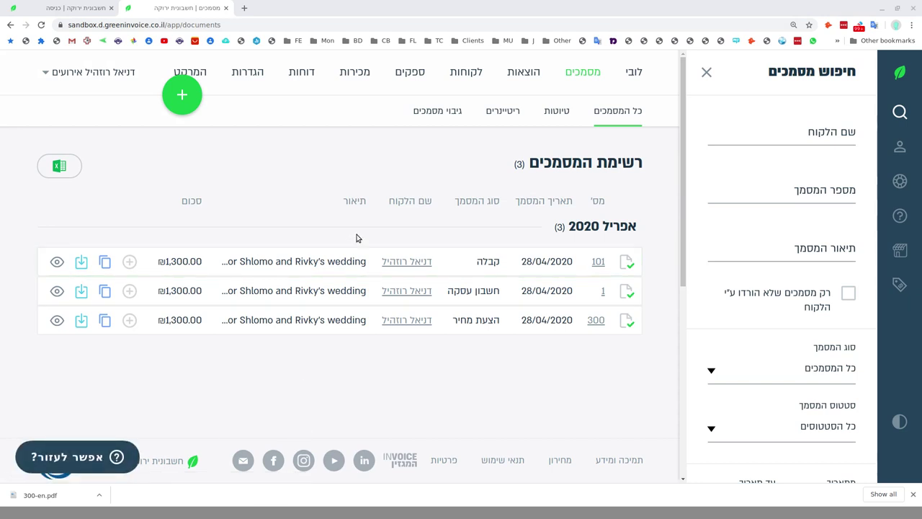
On the documents backup page, set the start date to 01/01/2020 and open the document-type list.
left_click(456, 115)
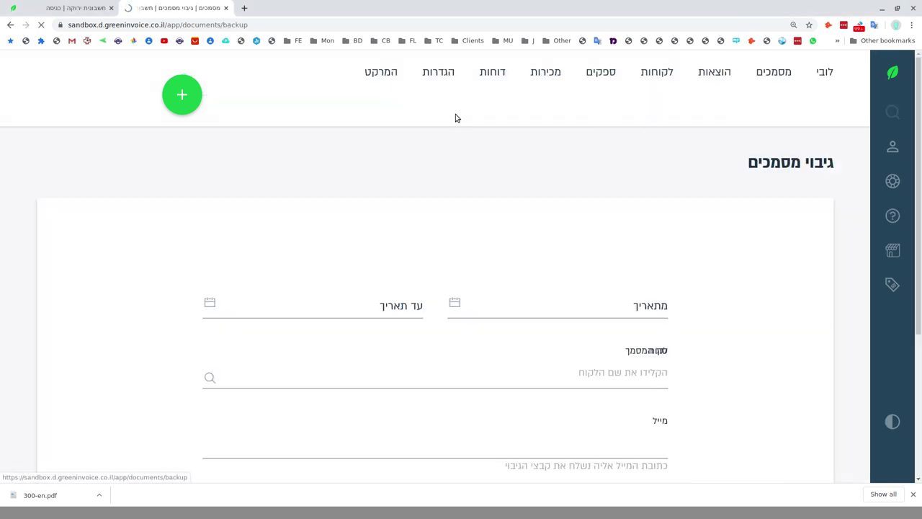
scroll(734, 232, "down", 3)
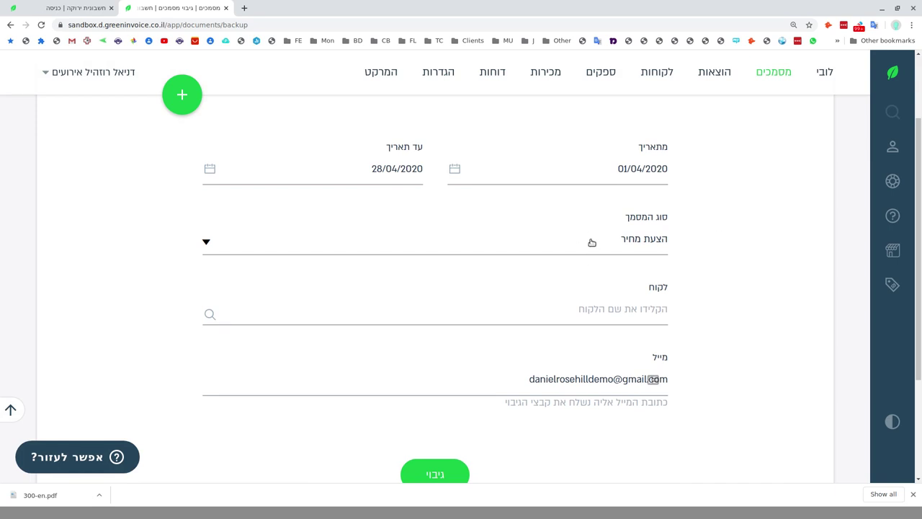
scroll(594, 239, "up", 2)
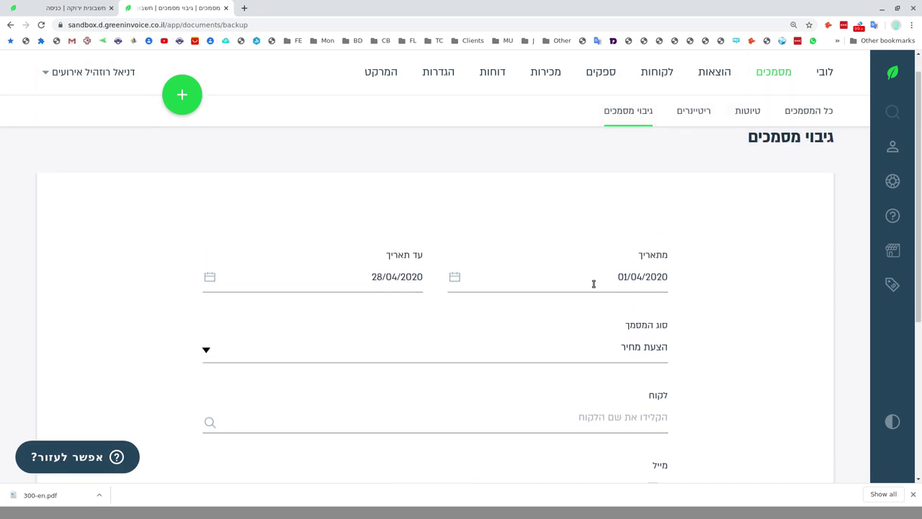
left_click(593, 283)
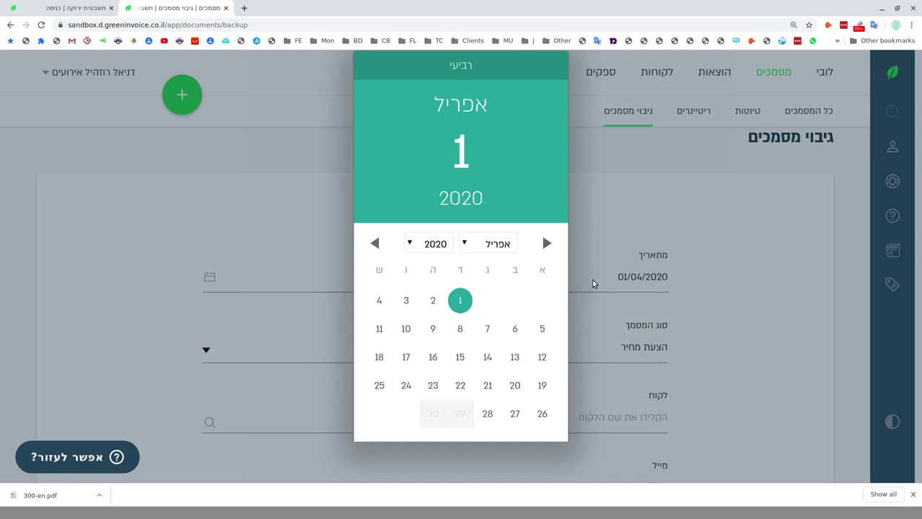
left_click(477, 247)
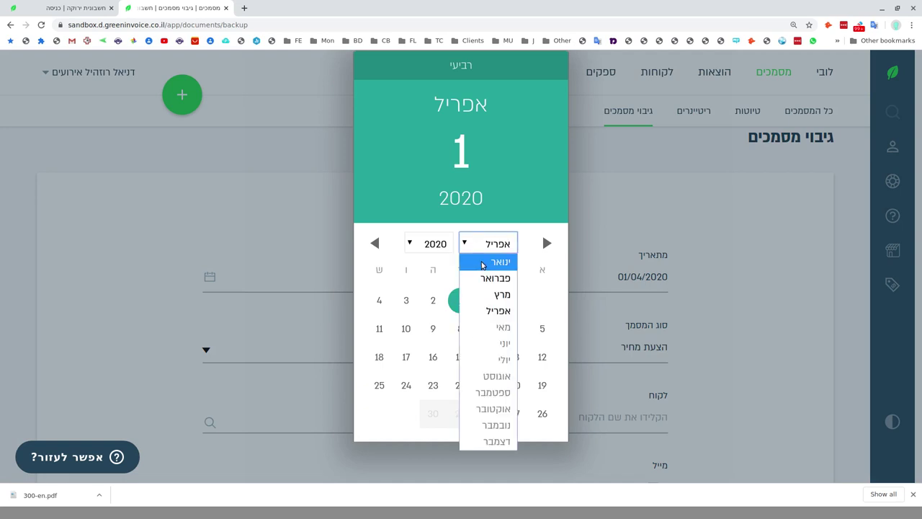
left_click(471, 261)
left_click(462, 302)
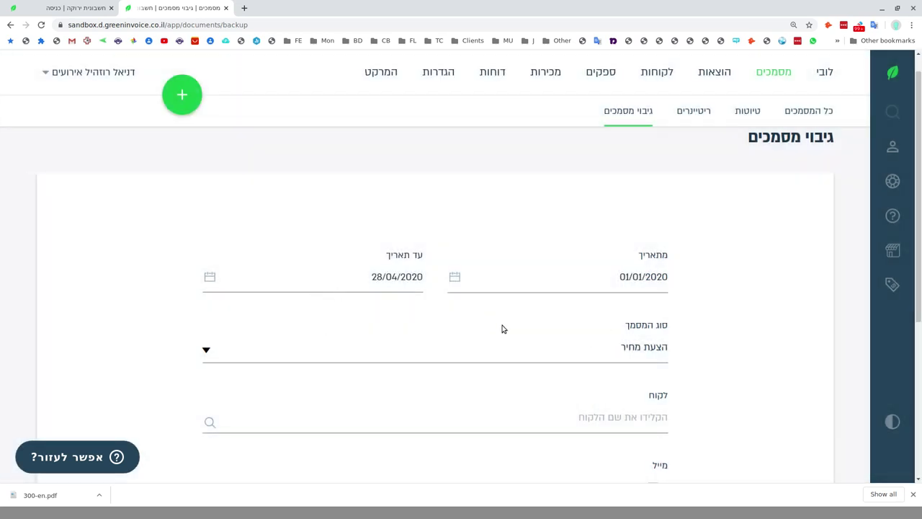
scroll(817, 267, "down", 2)
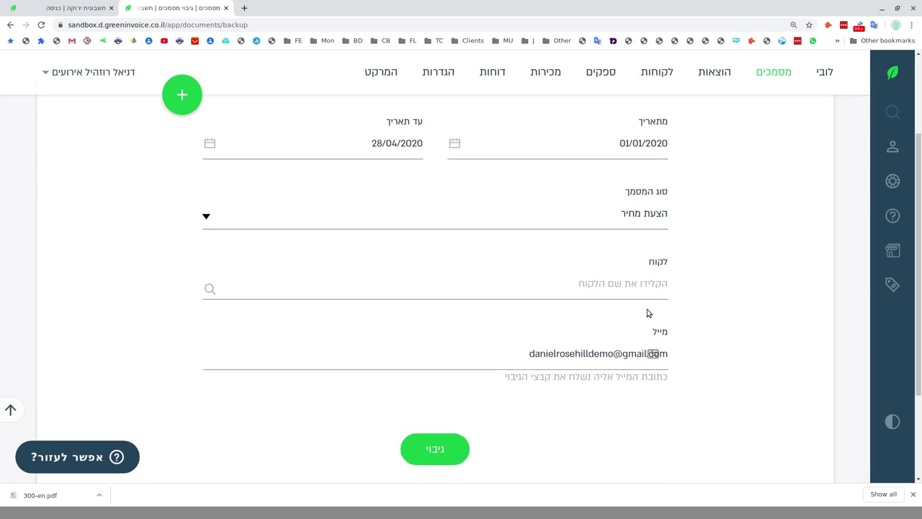
left_click(650, 217)
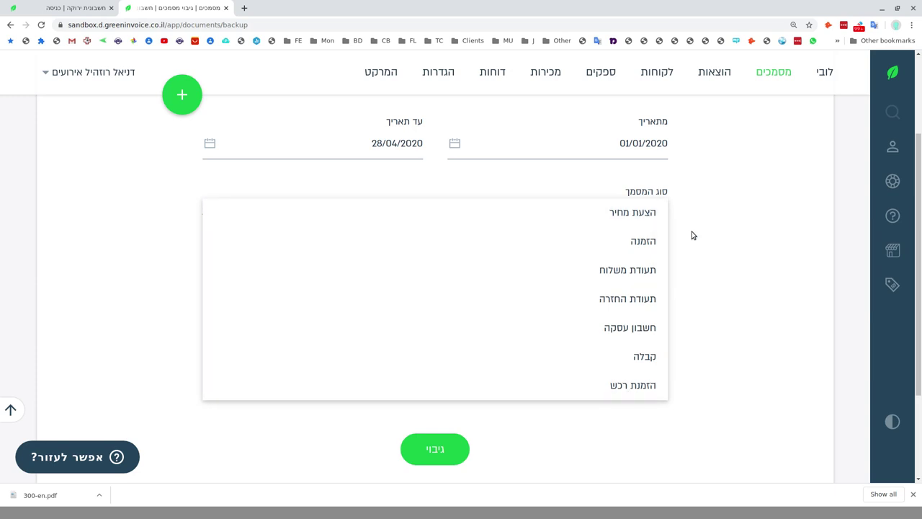
left_click(660, 364)
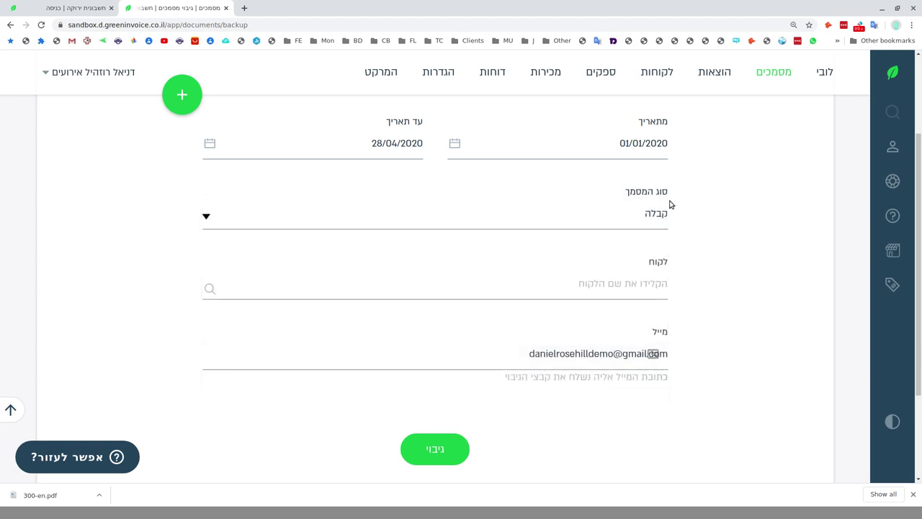
left_click(658, 214)
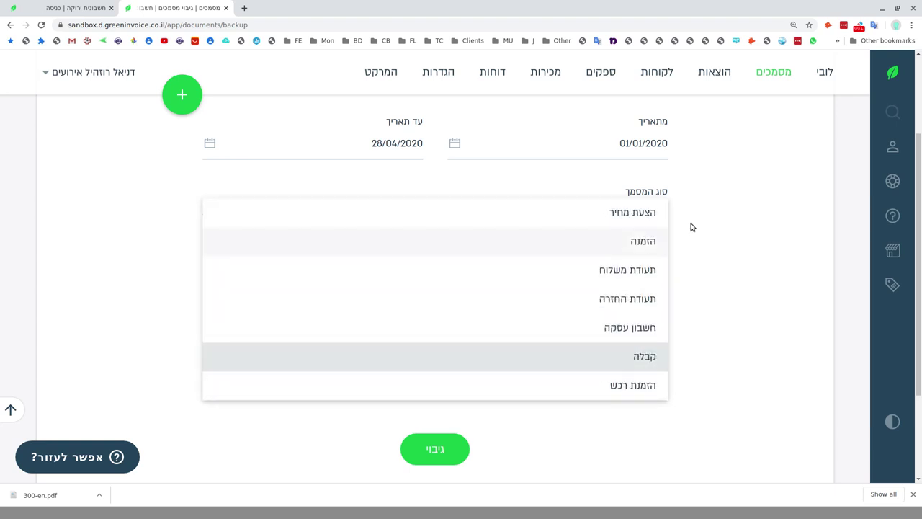
left_click(644, 360)
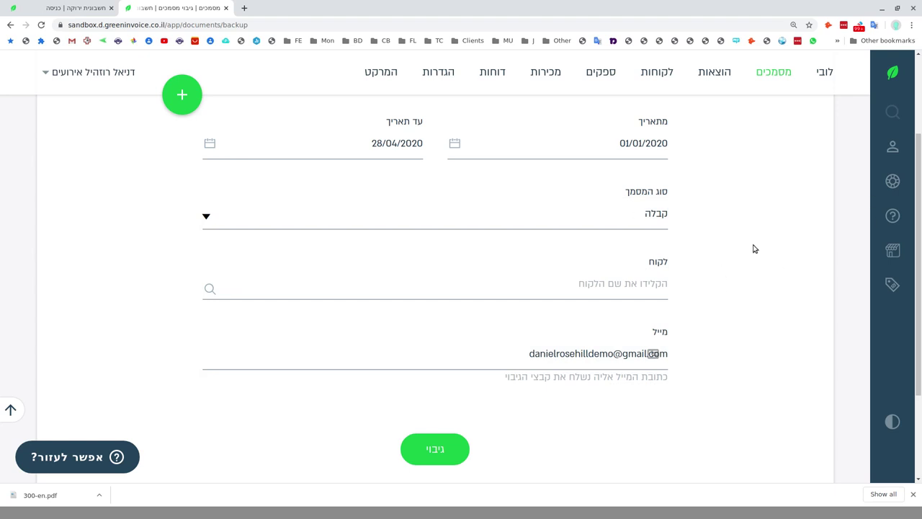
left_click(622, 359)
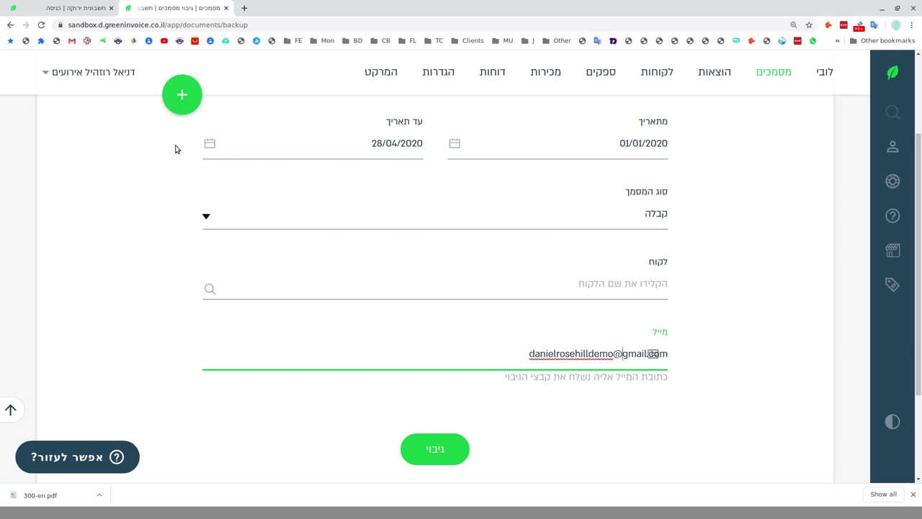
left_click(210, 143)
left_click(477, 245)
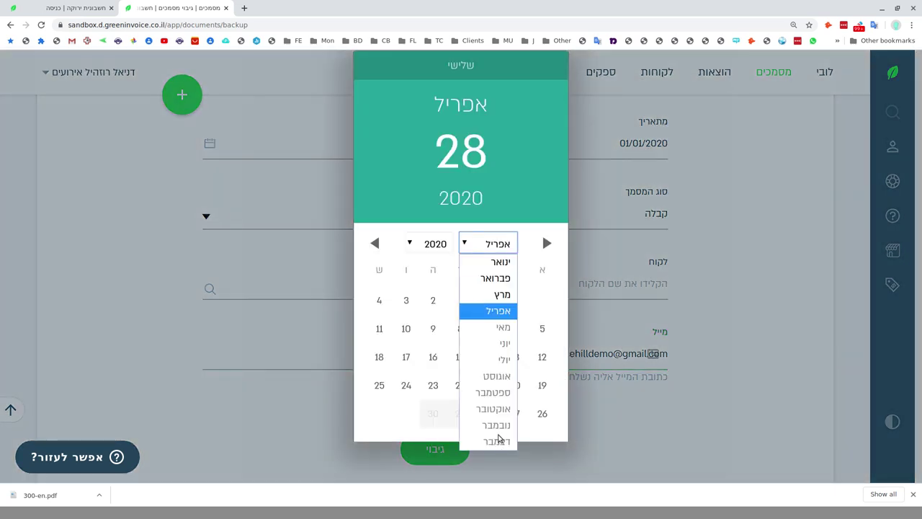
left_click(494, 211)
left_click(719, 328)
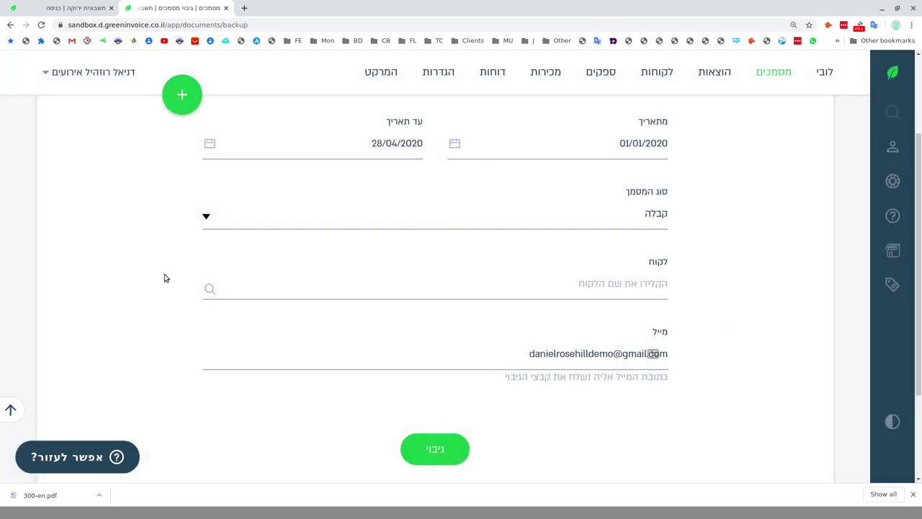
left_click(426, 273)
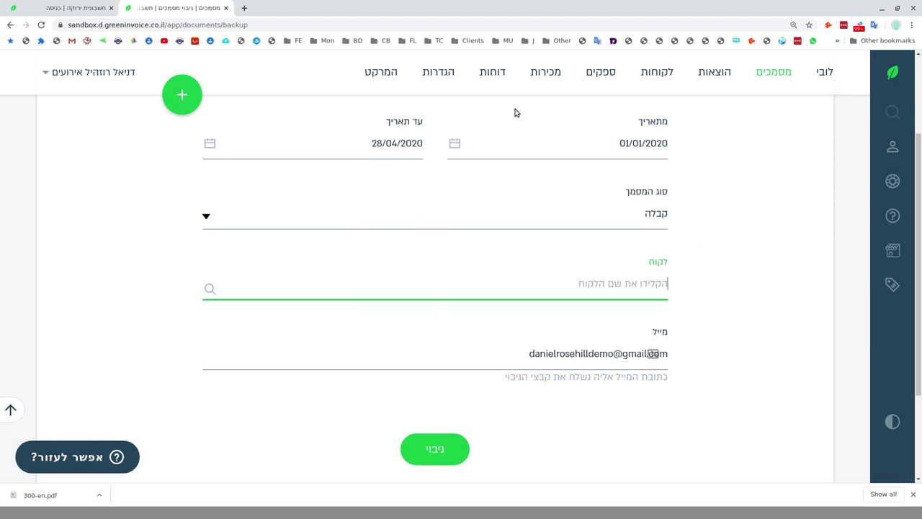
Start the receipts backup, dismiss the confirmation, and view the page full screen.
left_click(420, 448)
left_click(451, 346)
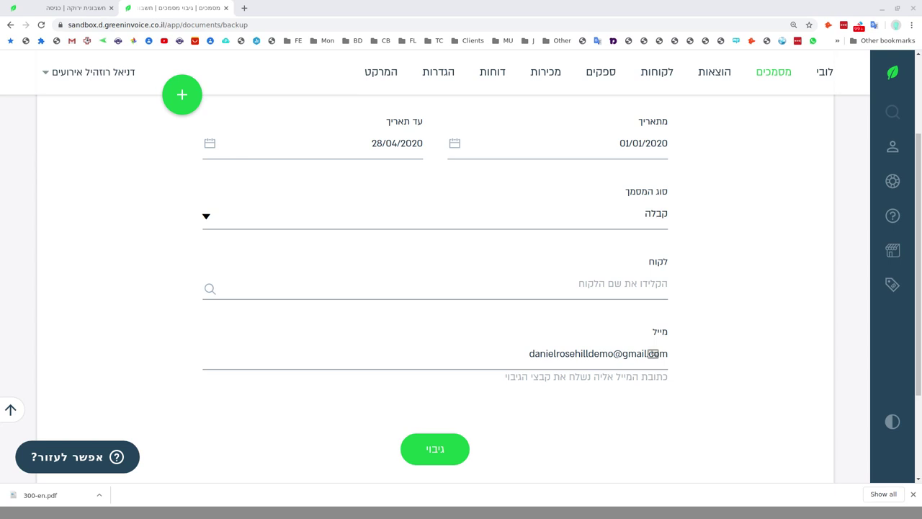
scroll(213, 278, "up", 2)
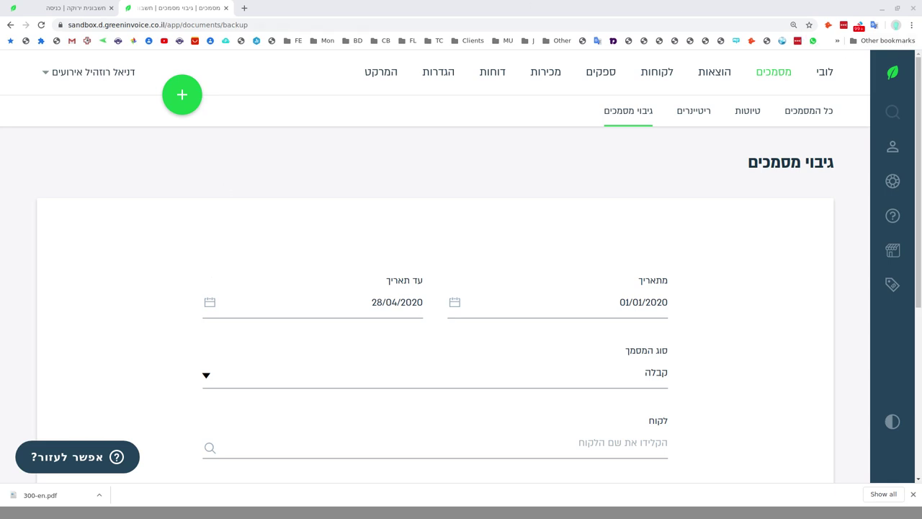
key("F11")
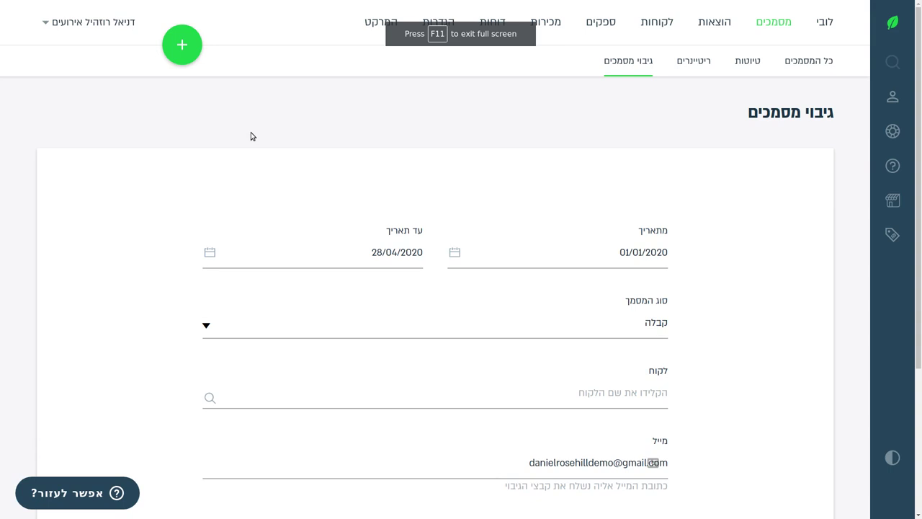